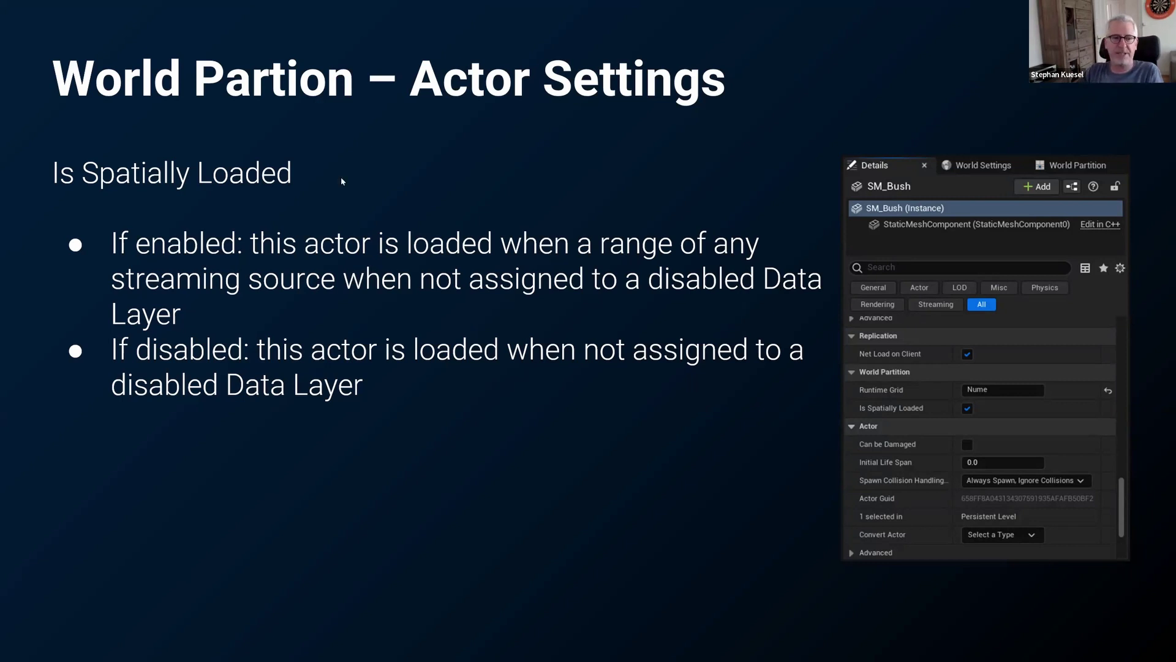
pyautogui.press('Right')
pyautogui.press('Left')
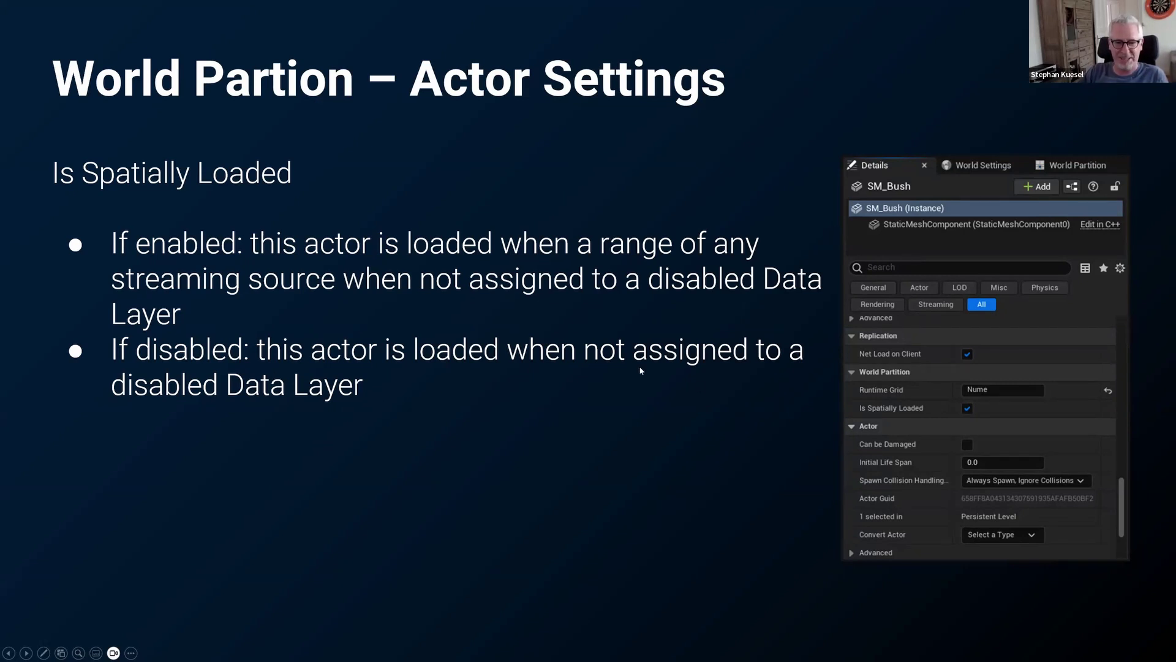
pyautogui.click(636, 282)
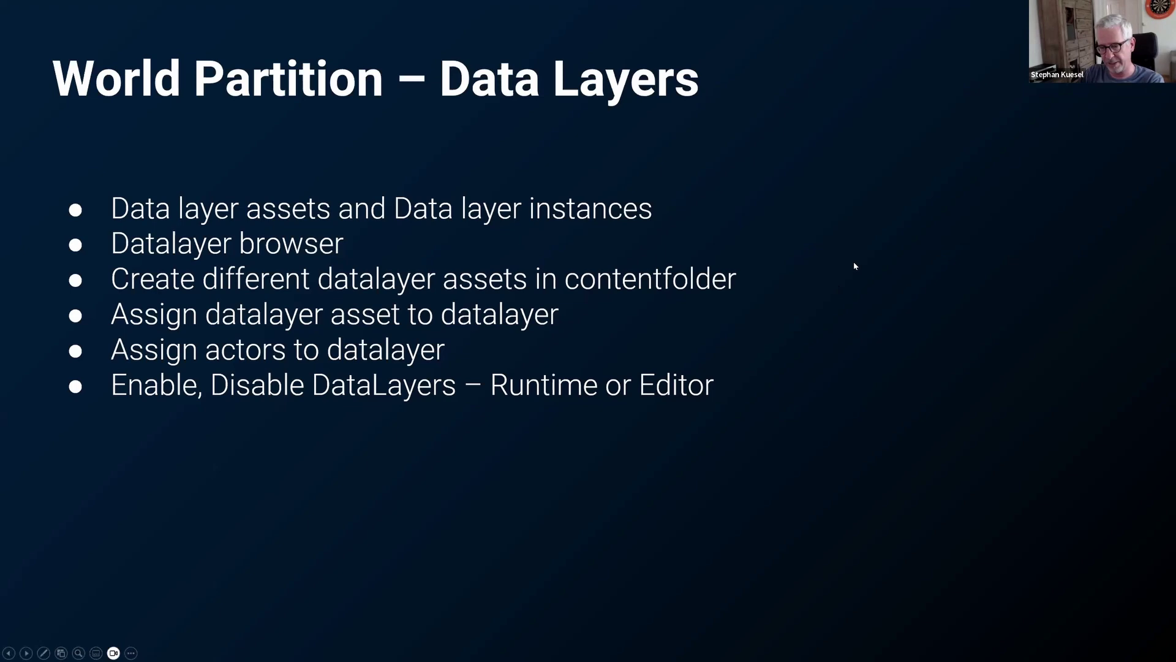
# End the slideshow and switch to the Unreal Editor with the OpenWorld_Final level
pyautogui.press('Escape')
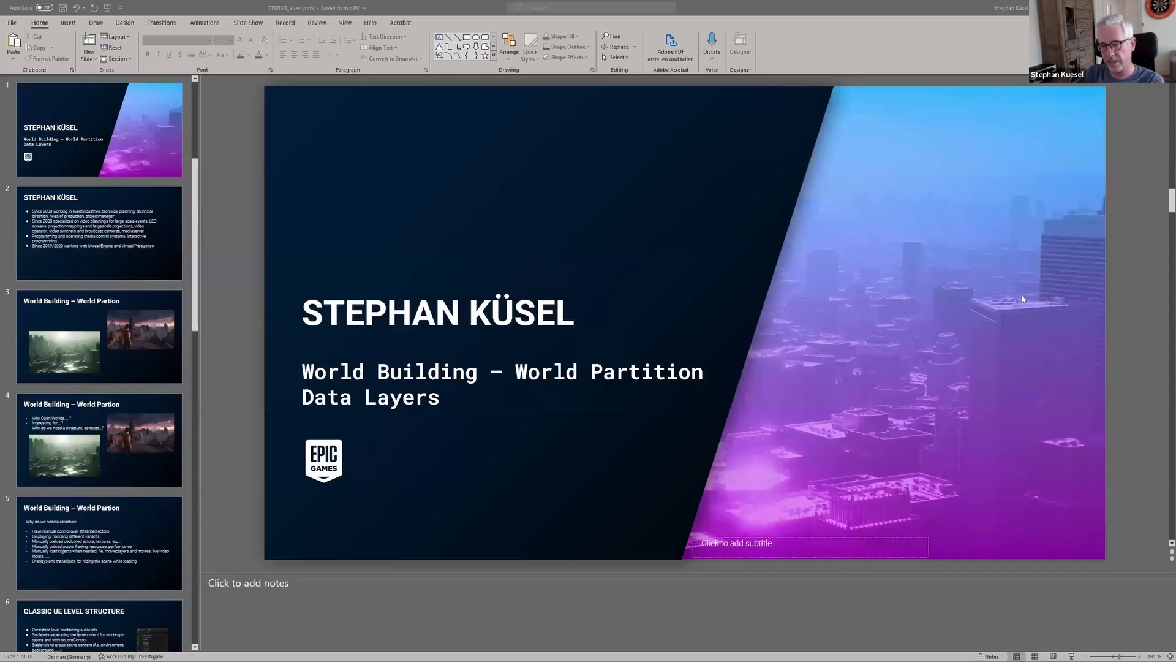
pyautogui.hotkey('alt', 'Tab')
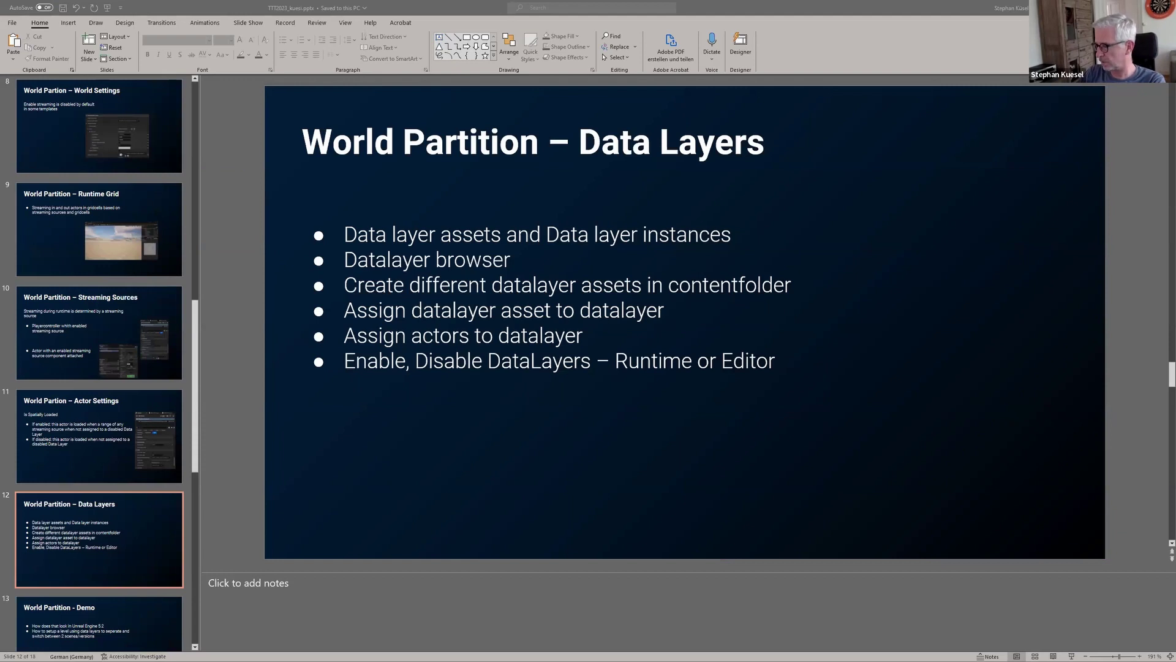
pyautogui.hotkey('alt', 'Tab')
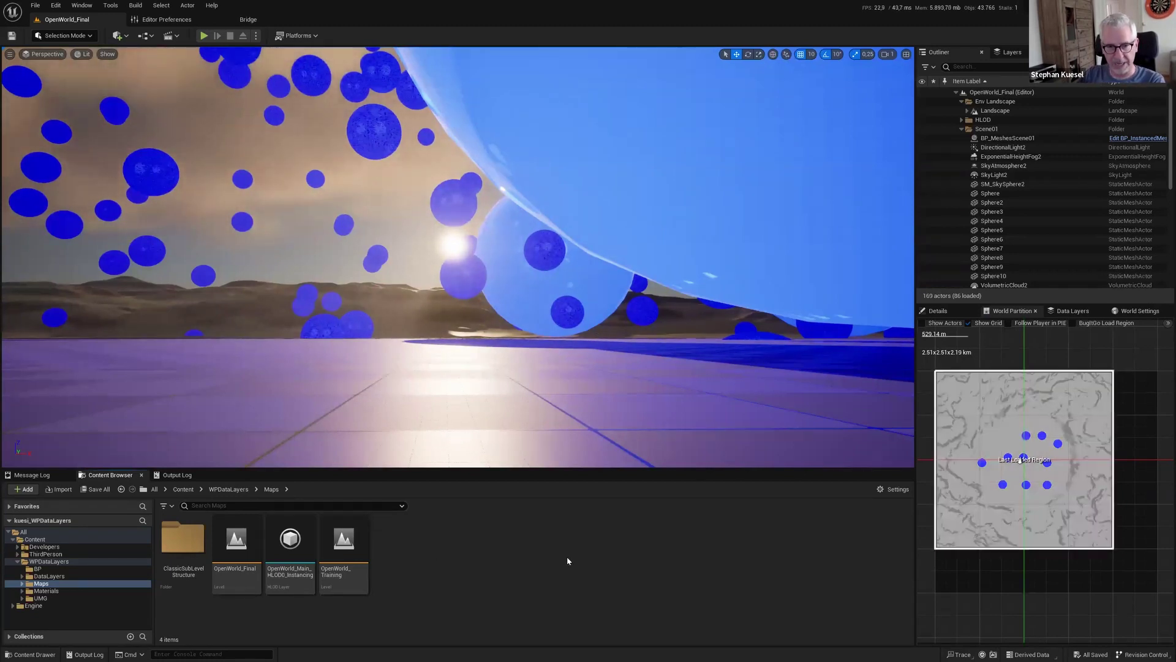
# Play the OpenWorld_Final level in the editor and look around the blue spheric world
pyautogui.click(204, 36)
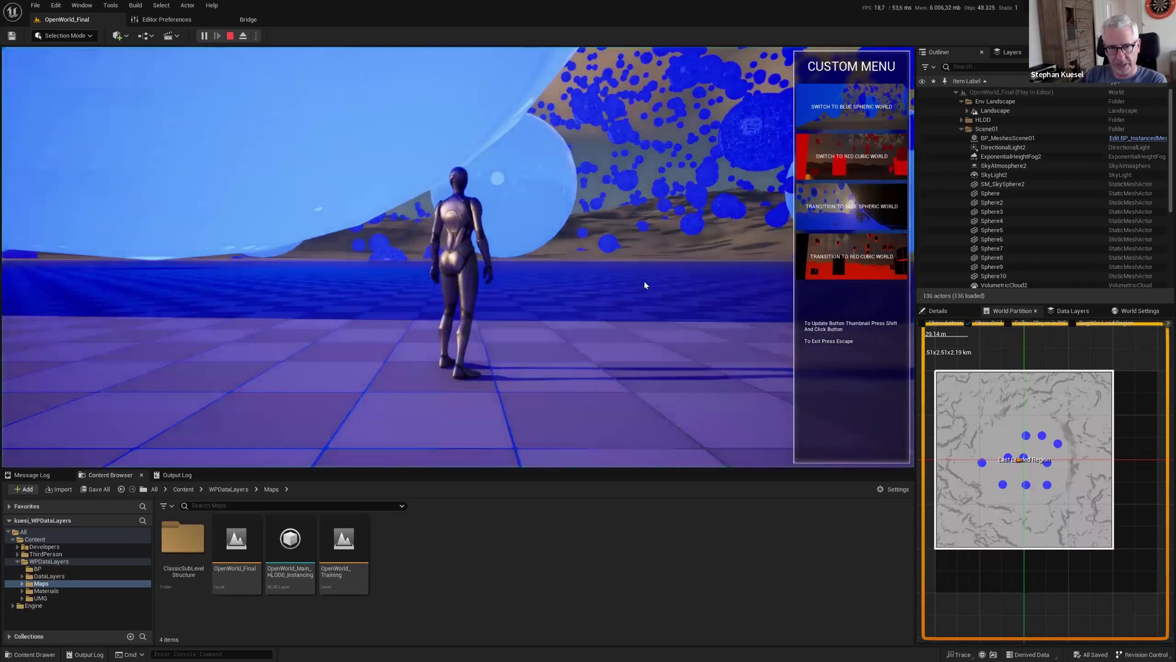
pyautogui.moveTo(413, 248); pyautogui.dragTo(754, 282)
pyautogui.moveTo(744, 323); pyautogui.dragTo(620, 472)
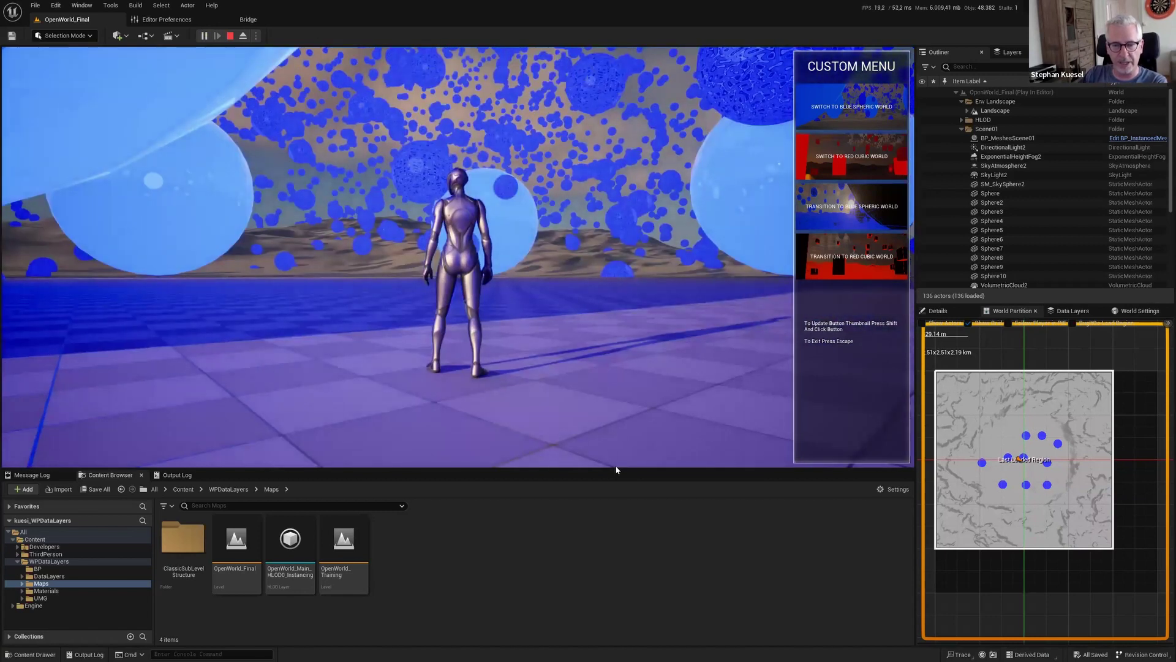
pyautogui.moveTo(600, 171); pyautogui.dragTo(729, 178)
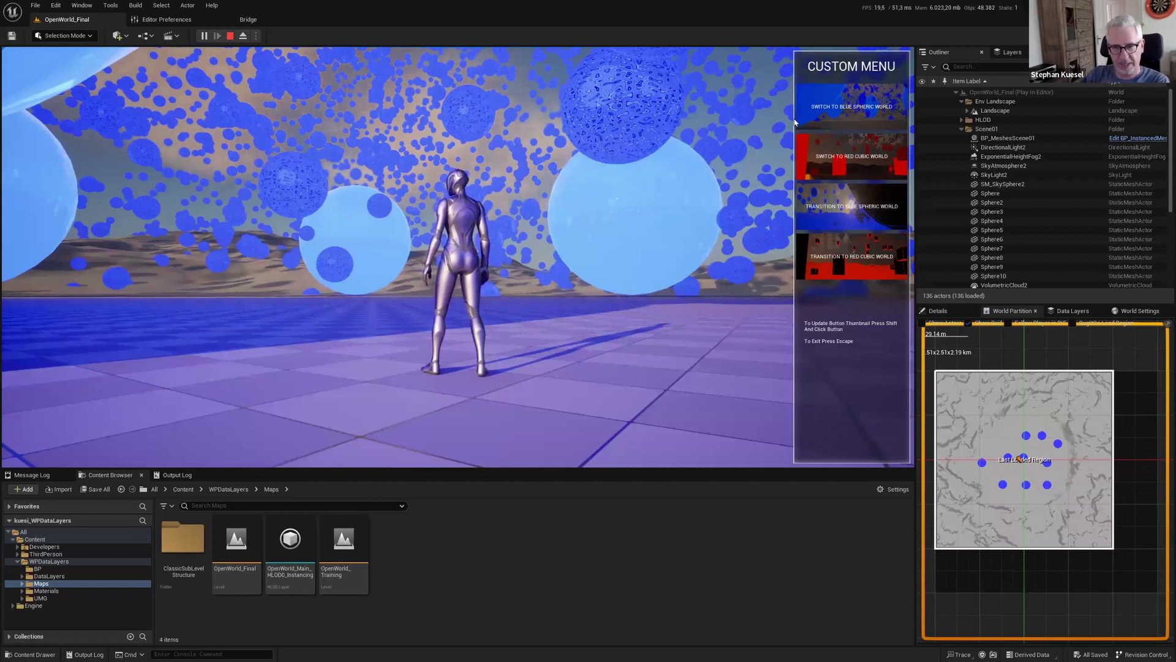
# Switch the running level instantly between the red cubic world and the blue spheric world, ending on the red cubic world
pyautogui.click(867, 158)
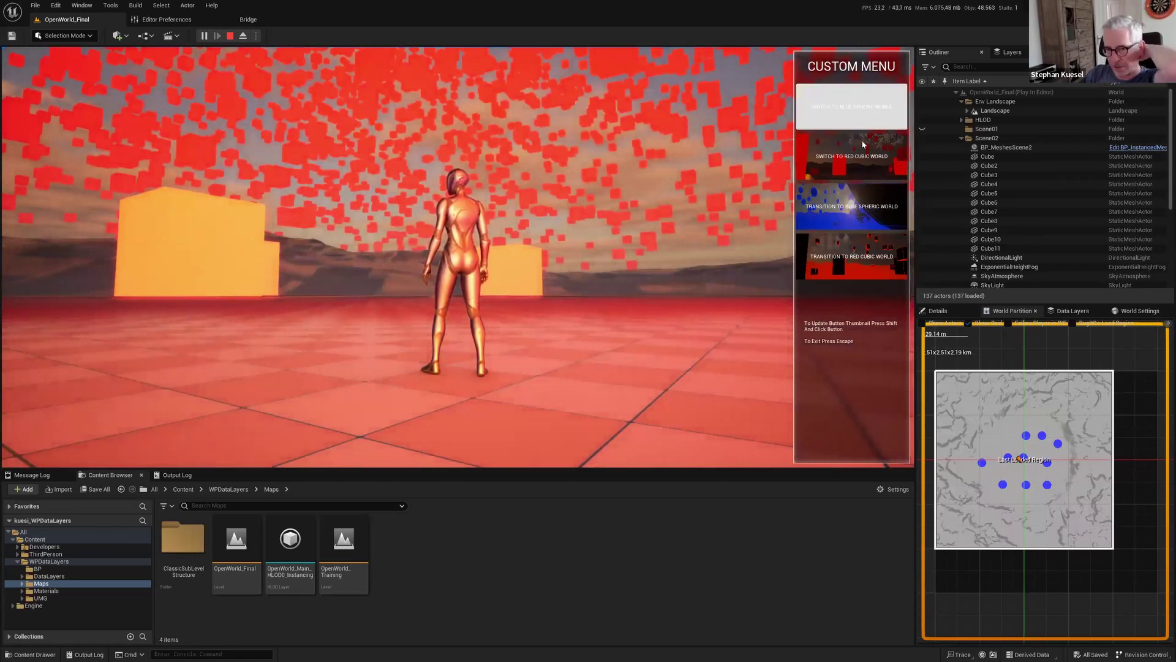
pyautogui.click(856, 107)
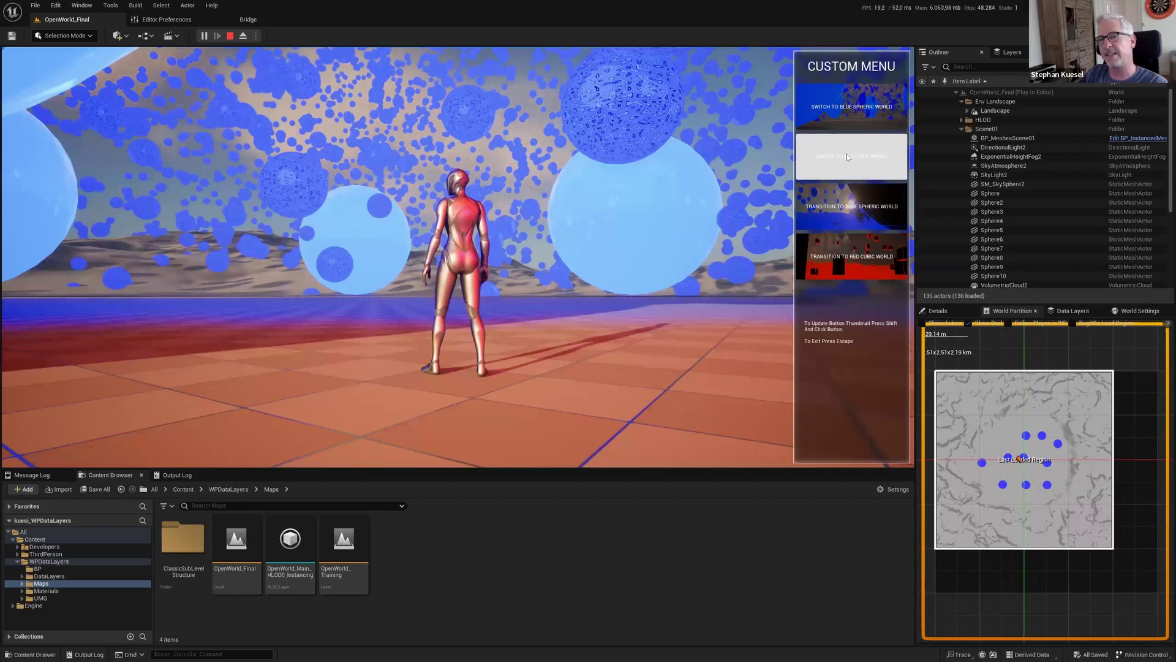
pyautogui.click(846, 156)
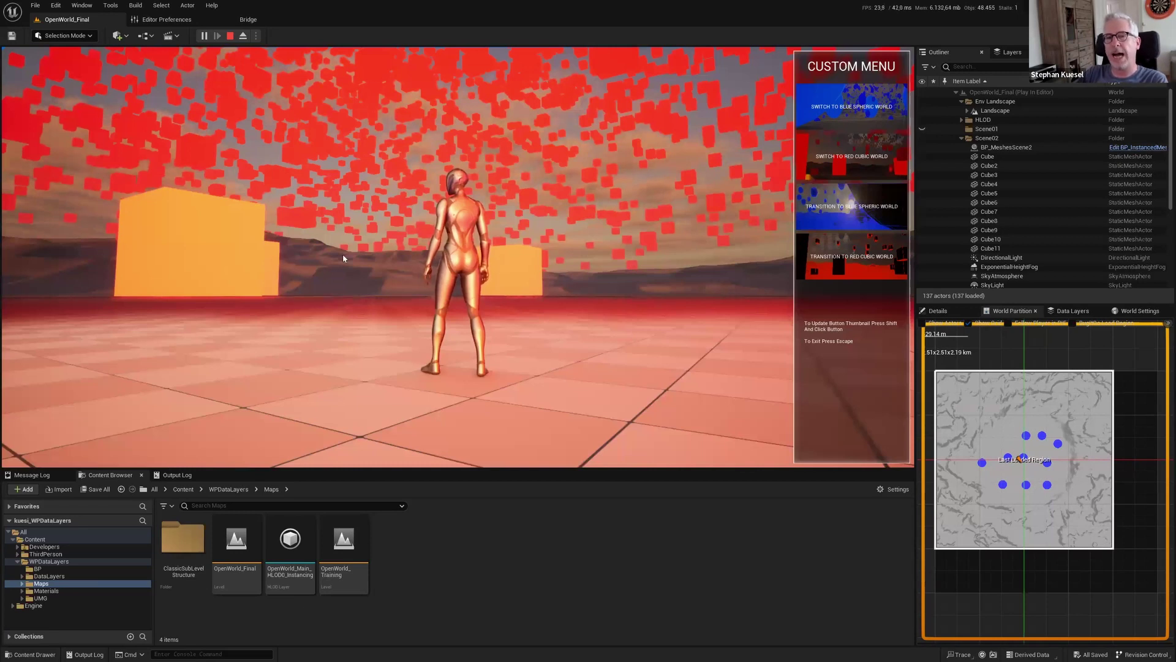
# Run the transitions to the blue spheric world and back to the red cubic world, and stop the play session
pyautogui.click(869, 204)
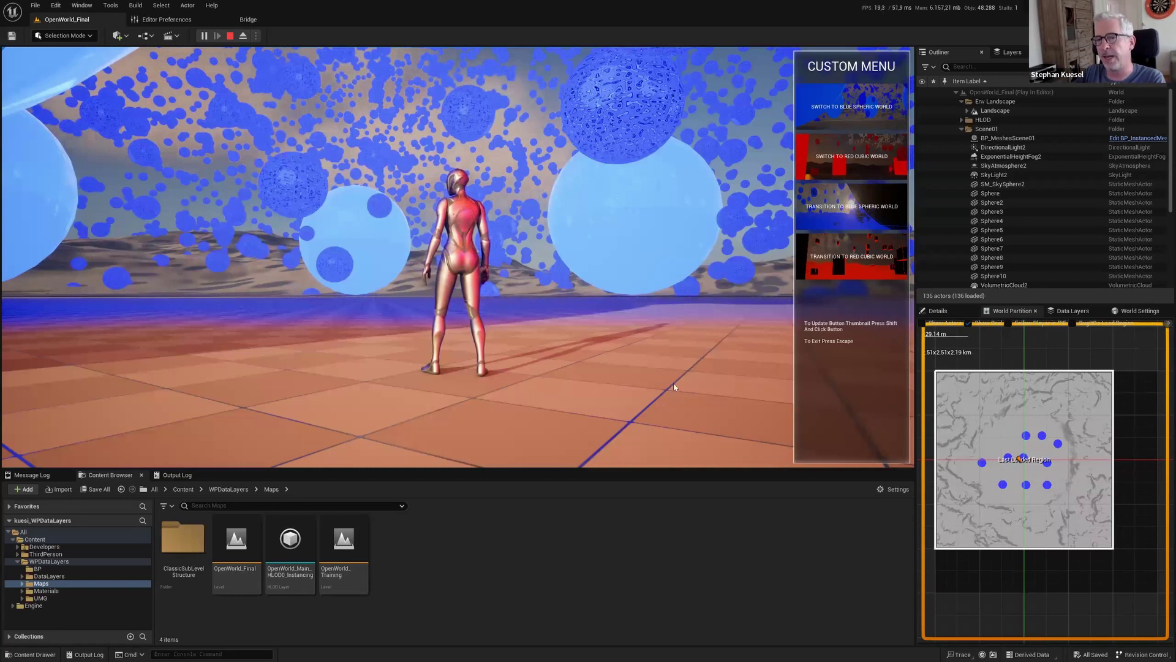
pyautogui.click(855, 256)
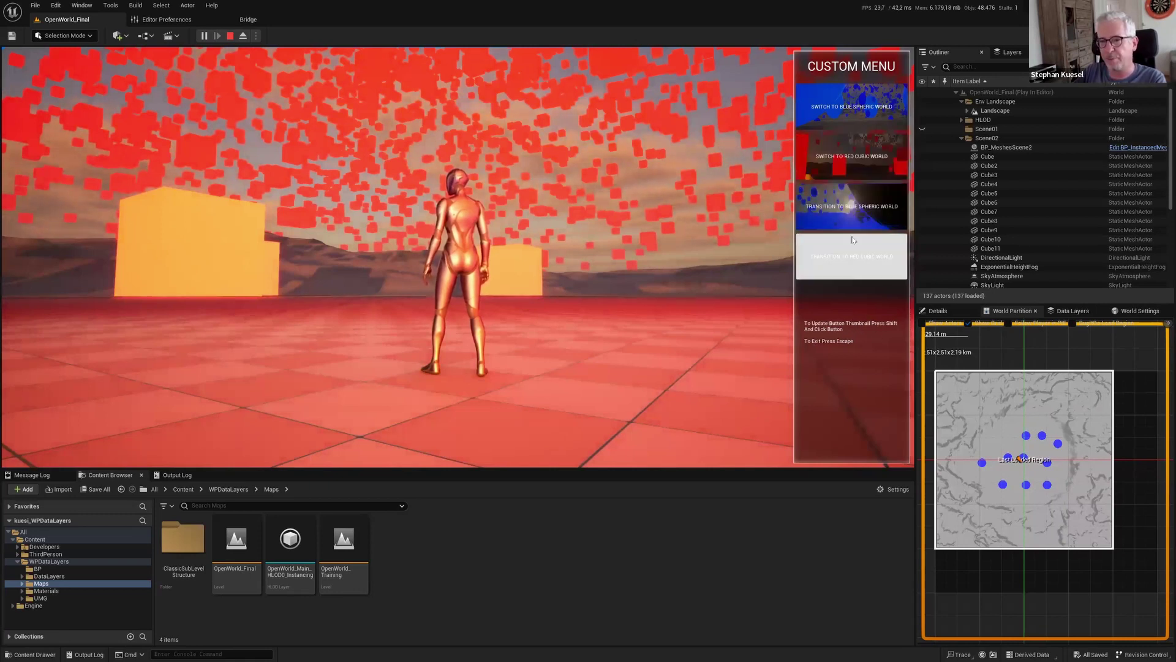
pyautogui.click(856, 257)
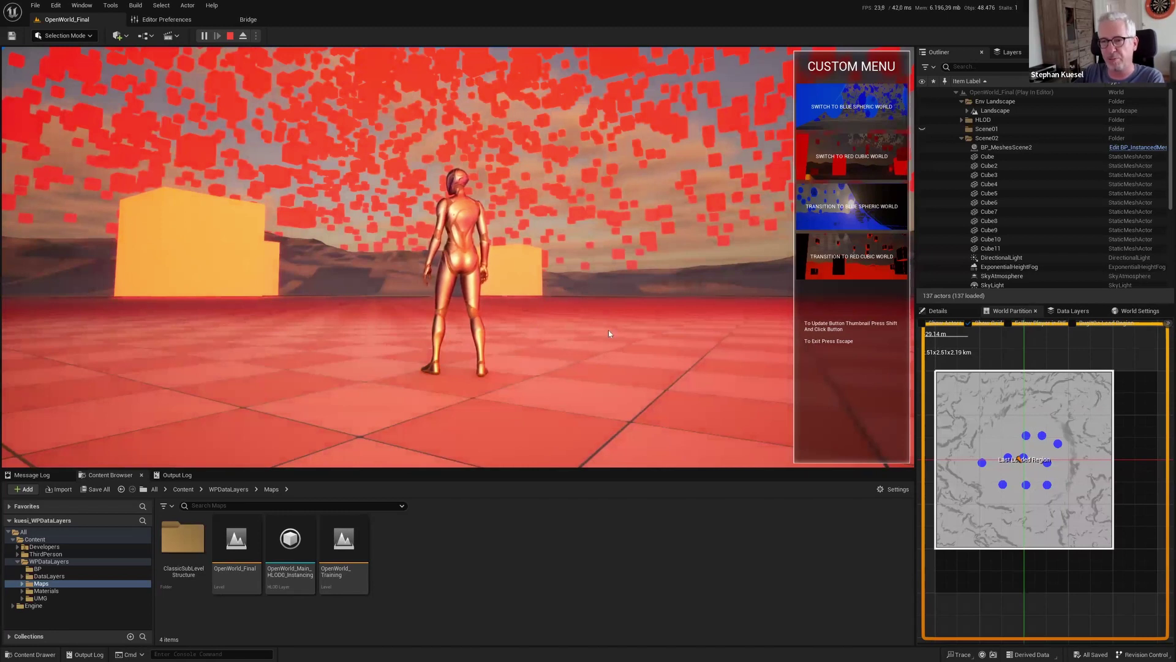
pyautogui.click(883, 238)
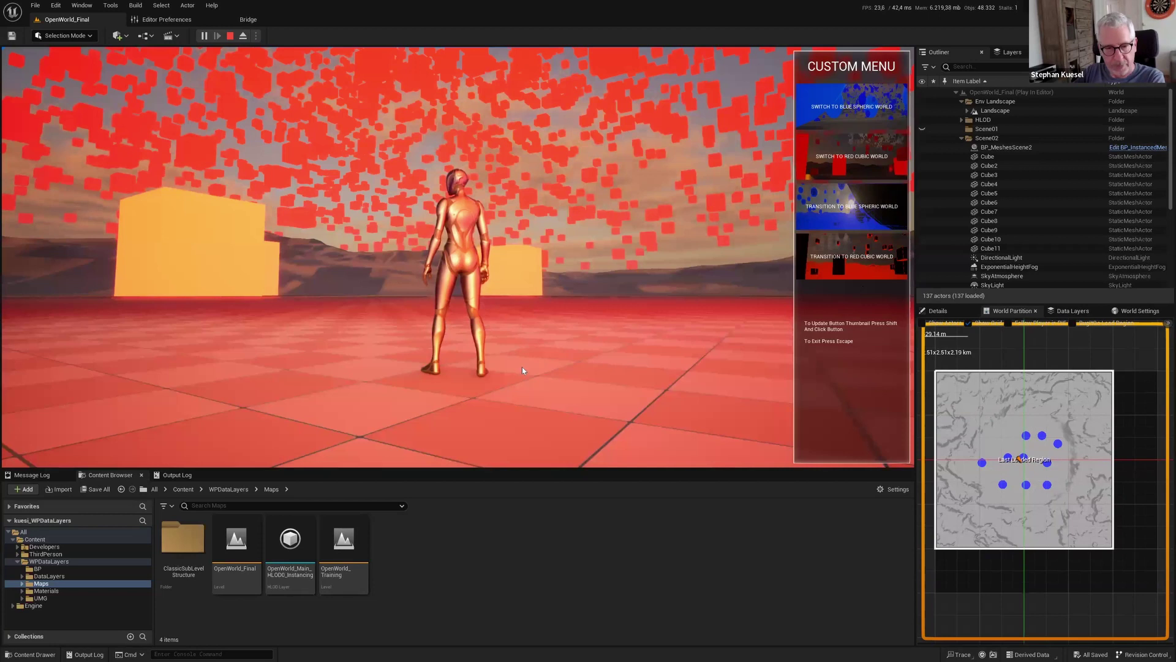
pyautogui.press('Escape')
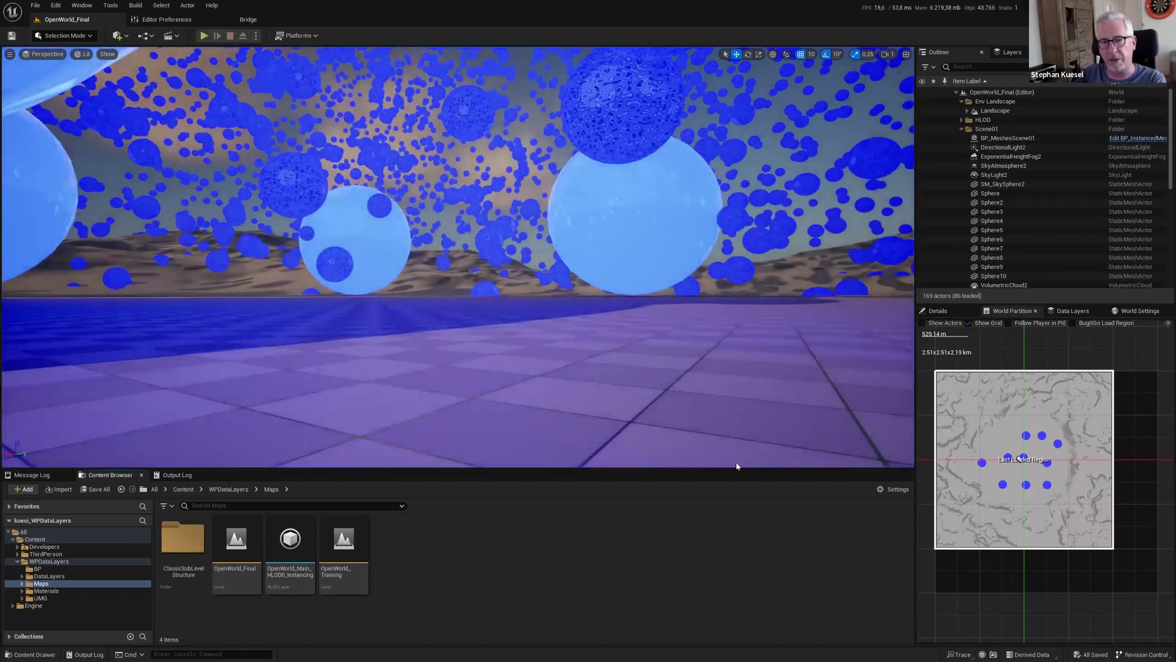
# Review the Scene02 actors in the Outliner and collapse the Scene01, Scene02 and Transition folders
pyautogui.moveTo(737, 466); pyautogui.dragTo(673, 419, button='right')
pyautogui.click(962, 129)
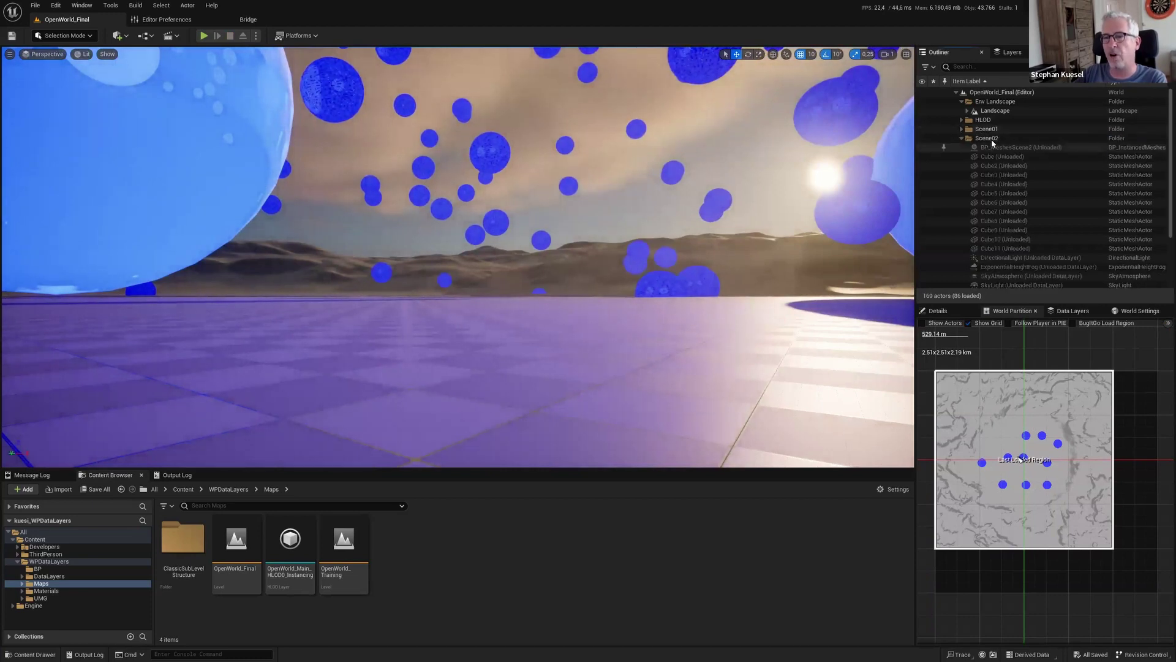
pyautogui.scroll(-2, 992, 184)
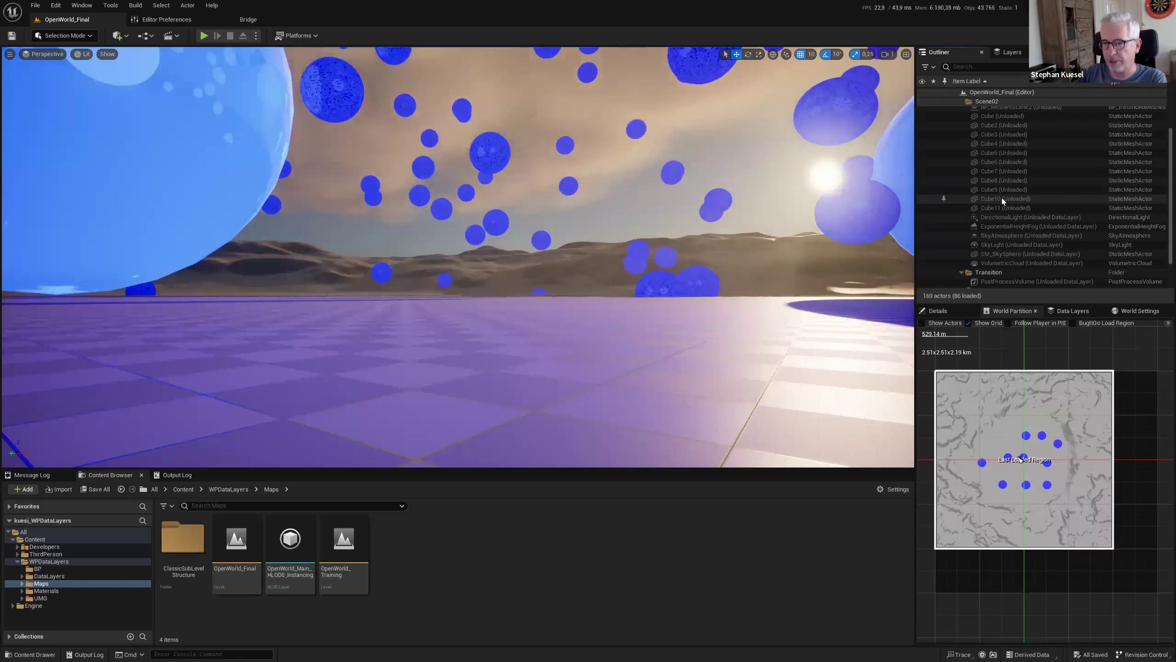
pyautogui.scroll(-2, 1003, 202)
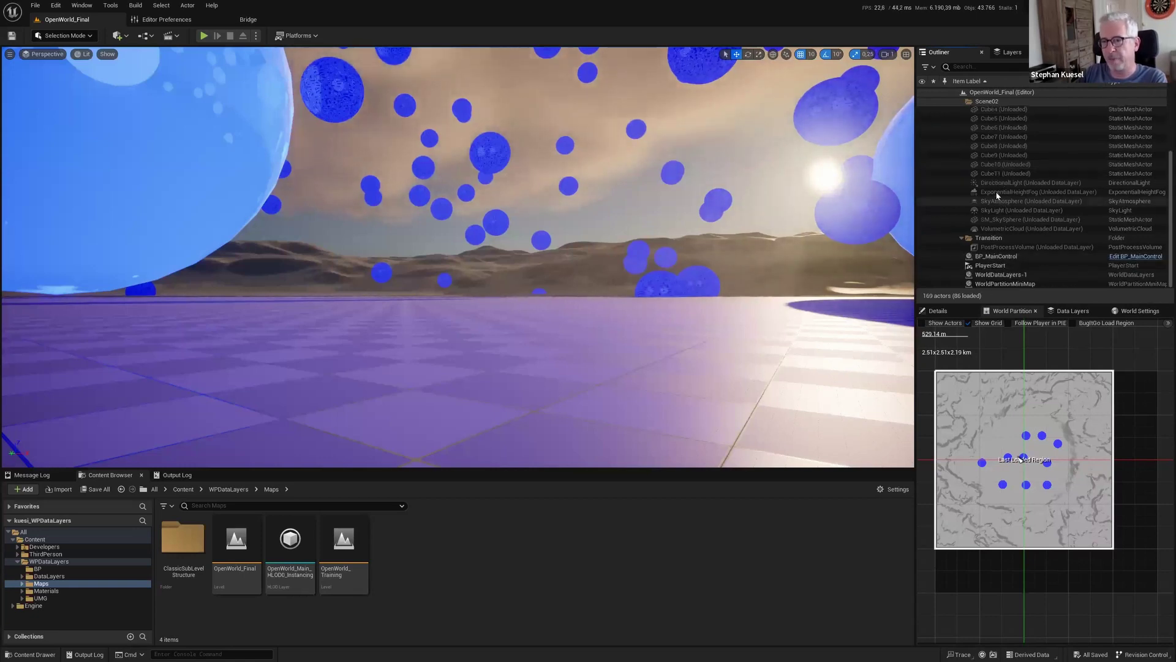
pyautogui.scroll(2, 997, 195)
pyautogui.click(962, 137)
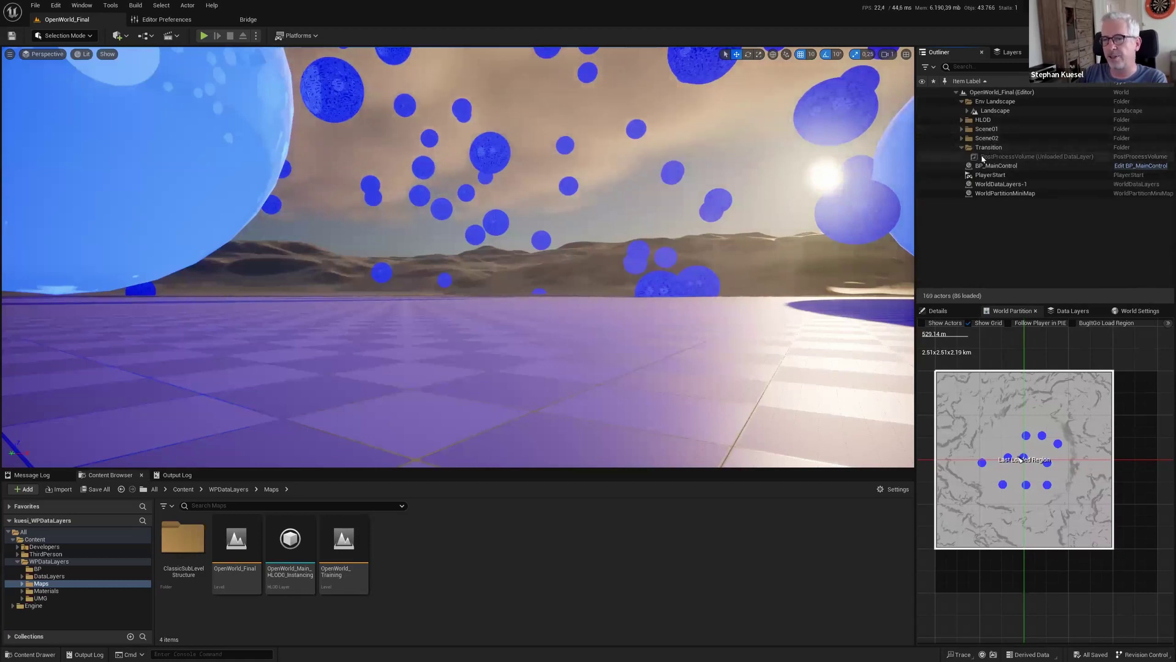
pyautogui.click(962, 147)
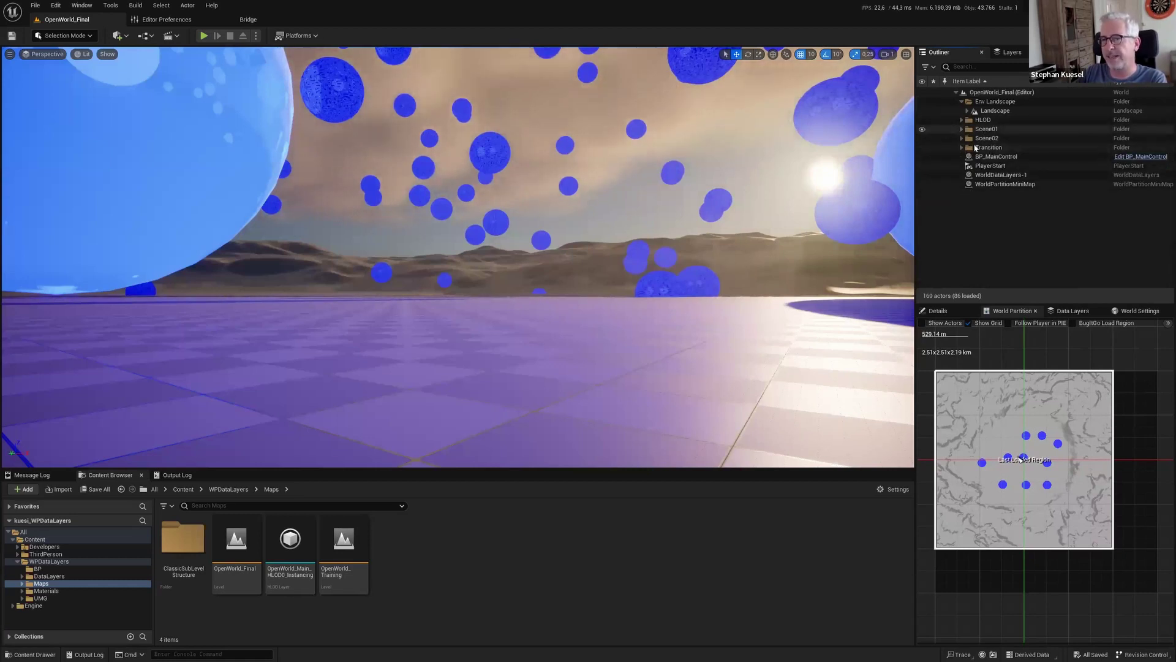
# Check the contents of the Scene01, Scene02 and Transition folders one after another, collapsing each again
pyautogui.click(962, 130)
pyautogui.click(962, 130)
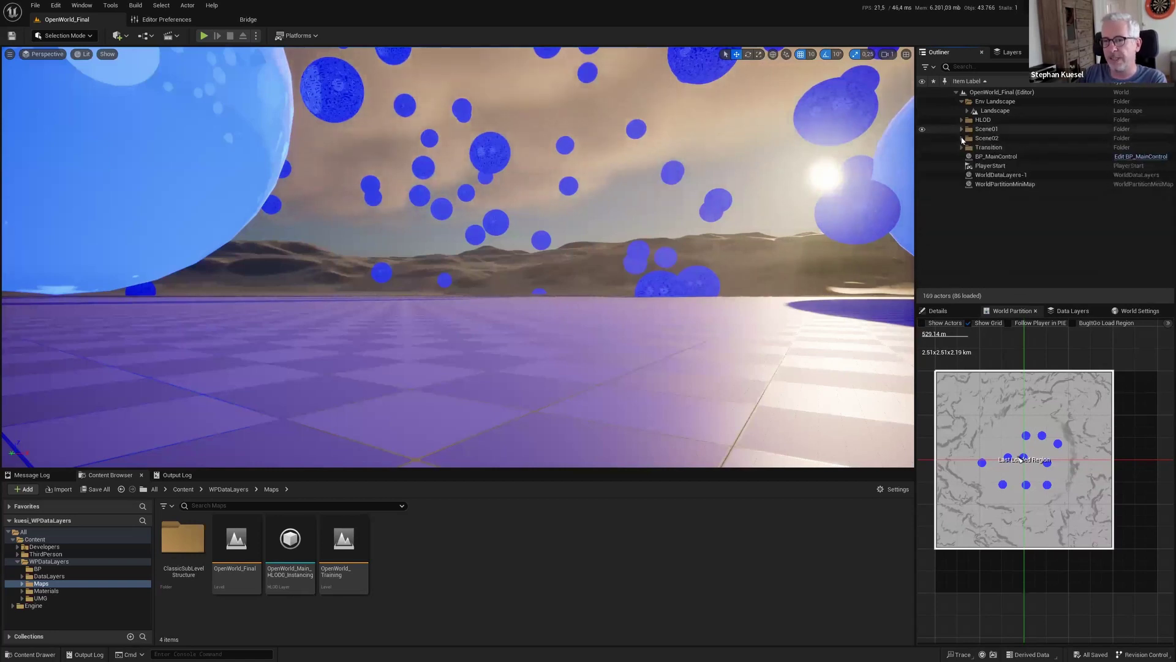
pyautogui.click(961, 138)
pyautogui.click(961, 138)
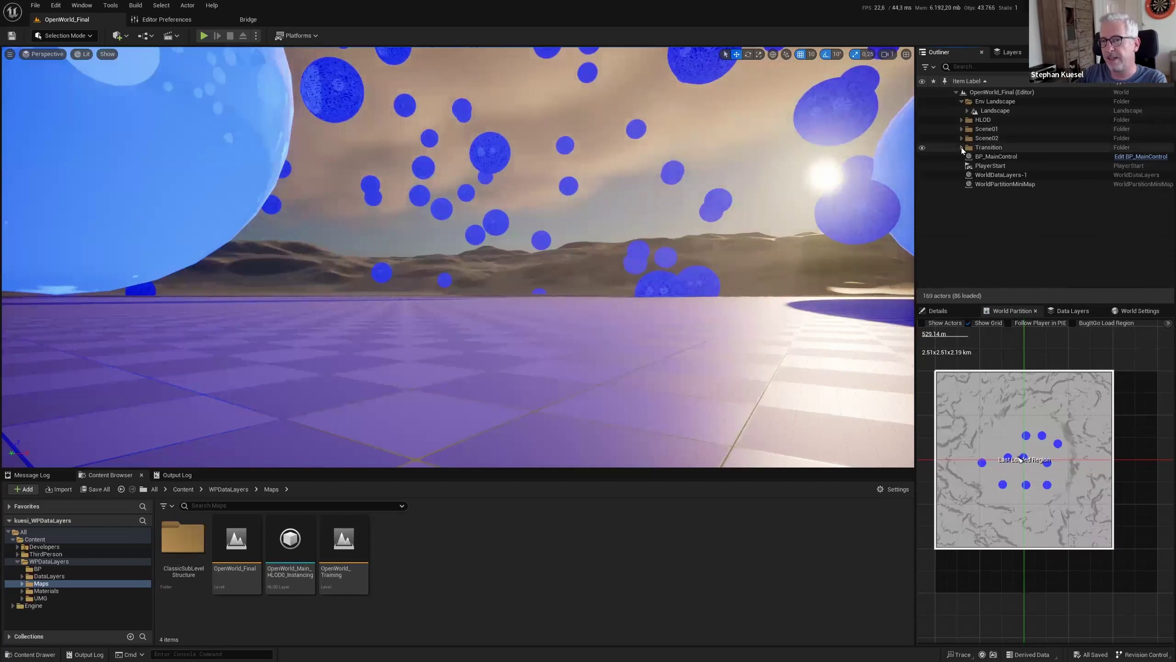
pyautogui.click(962, 148)
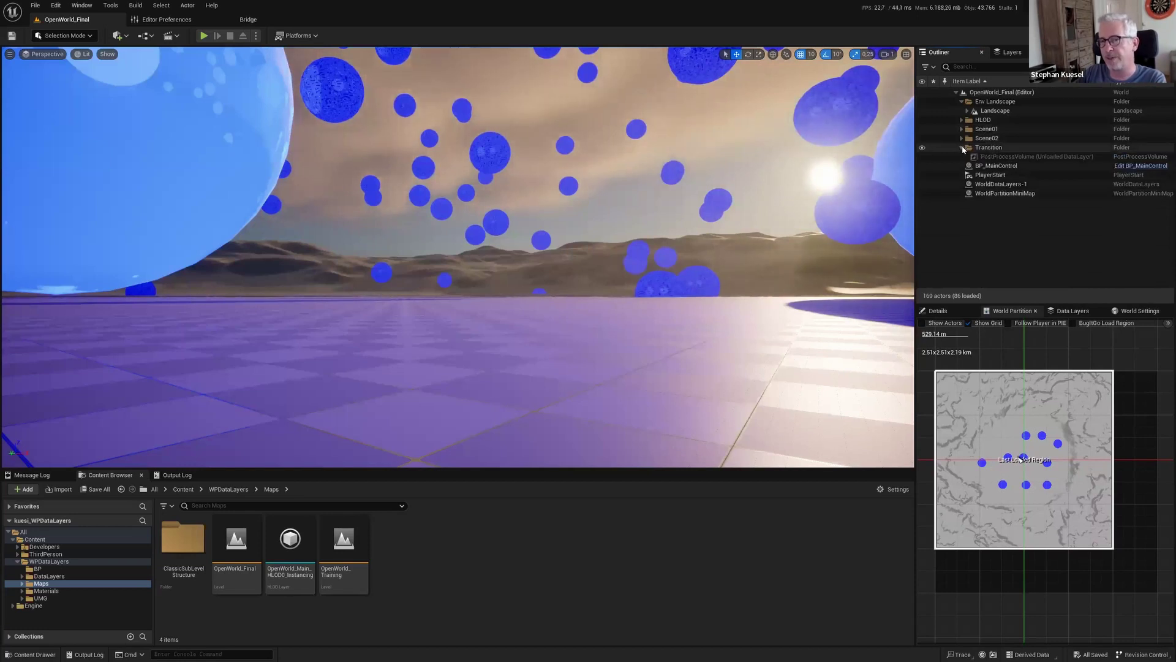
pyautogui.click(962, 148)
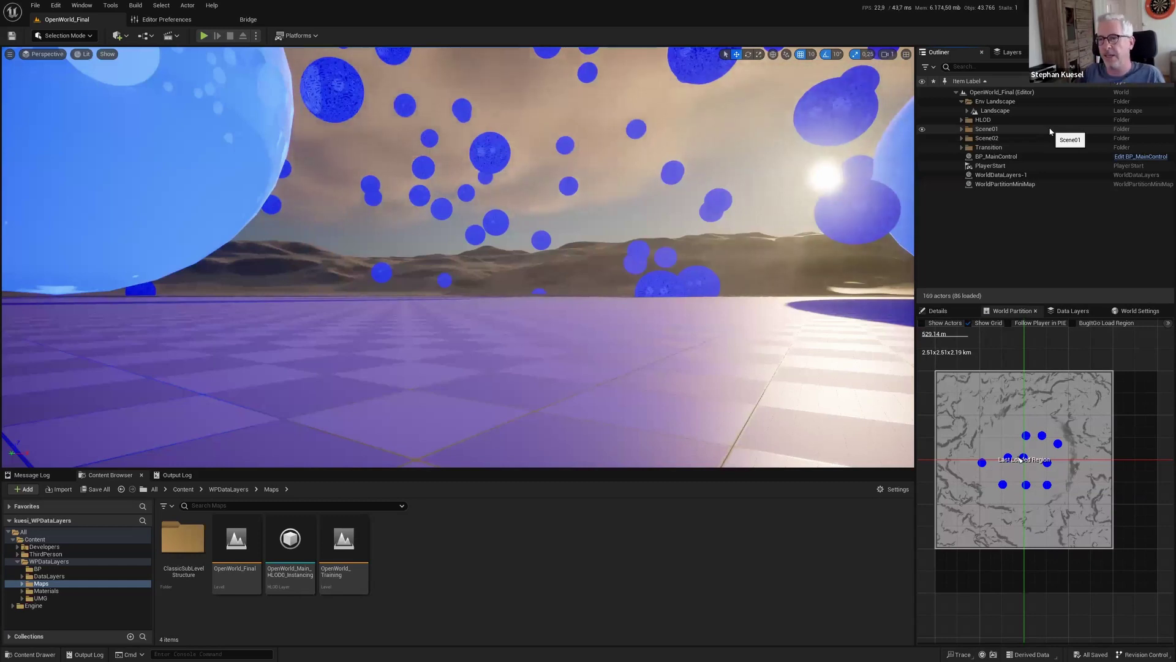
# Show the level's data layers and inspect DL_Scene02 and DL_Transition
pyautogui.click(1072, 312)
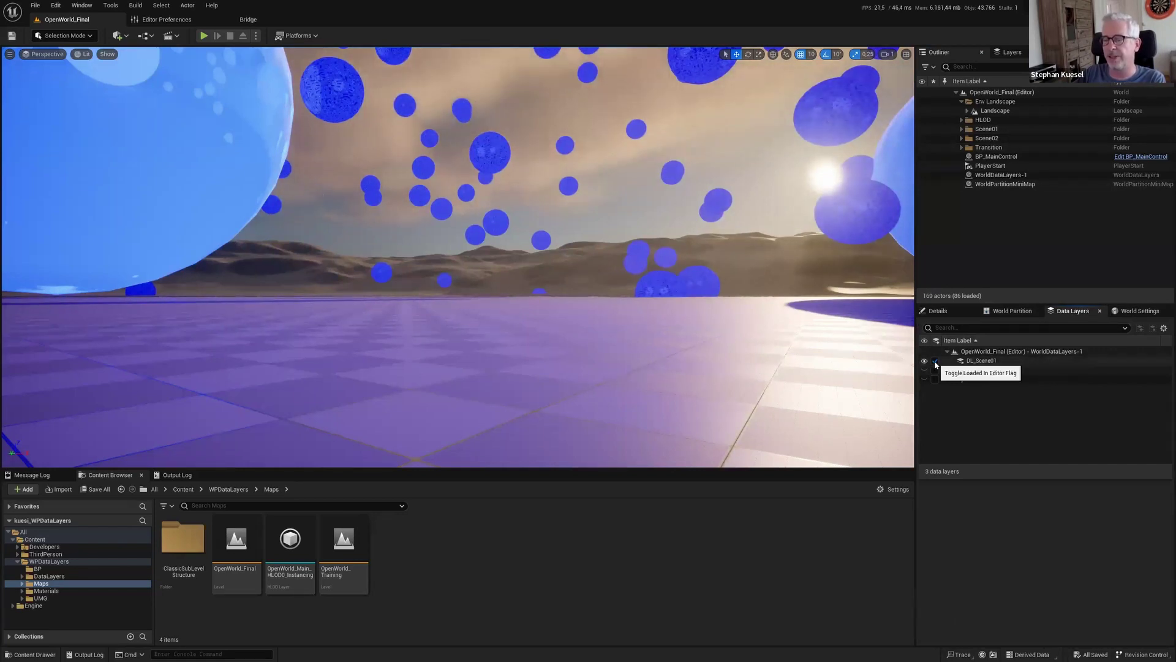
pyautogui.click(989, 371)
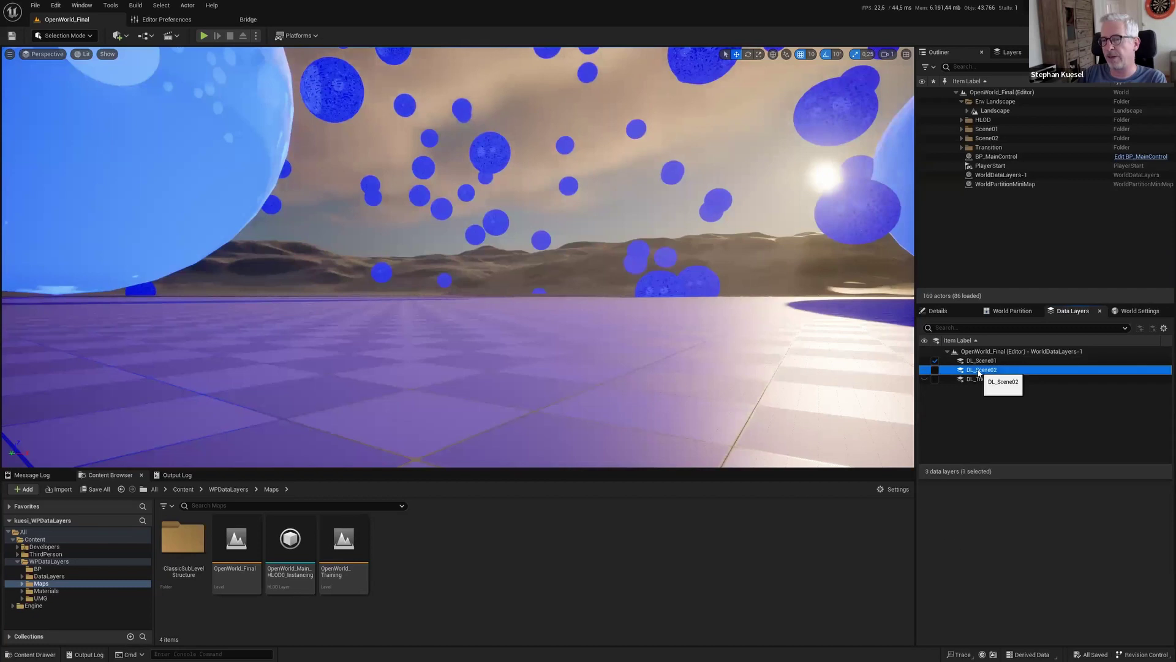
pyautogui.click(986, 378)
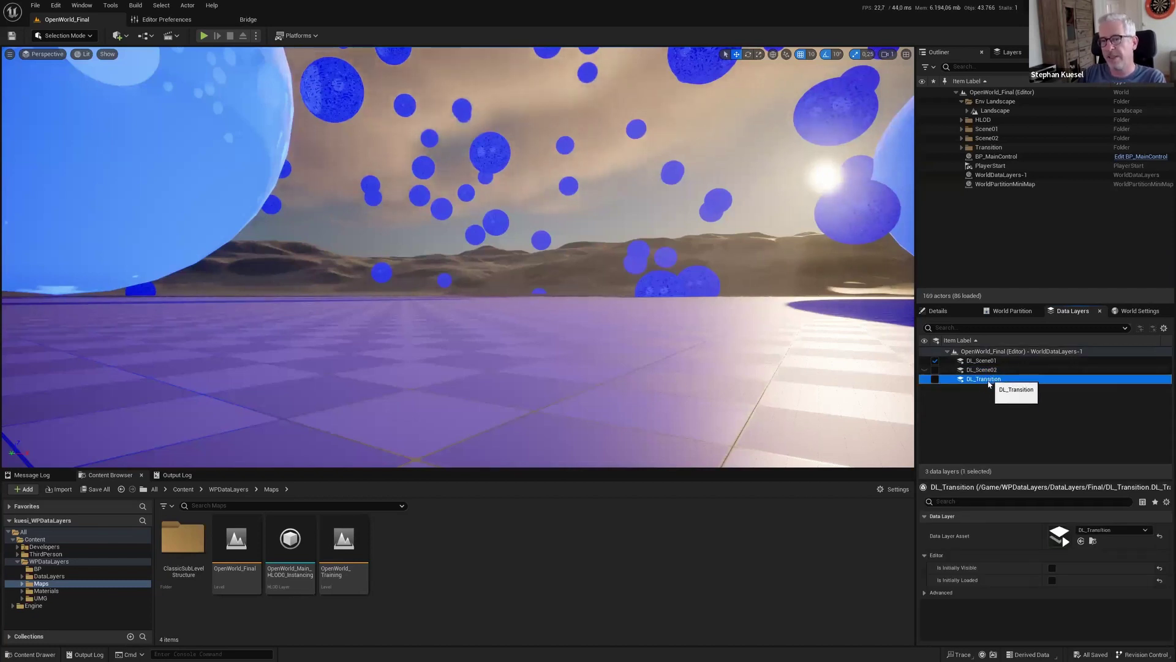
# Load the DL_Scene02 data layer in the editor with its visibility on, and unload DL_Scene01
pyautogui.click(936, 372)
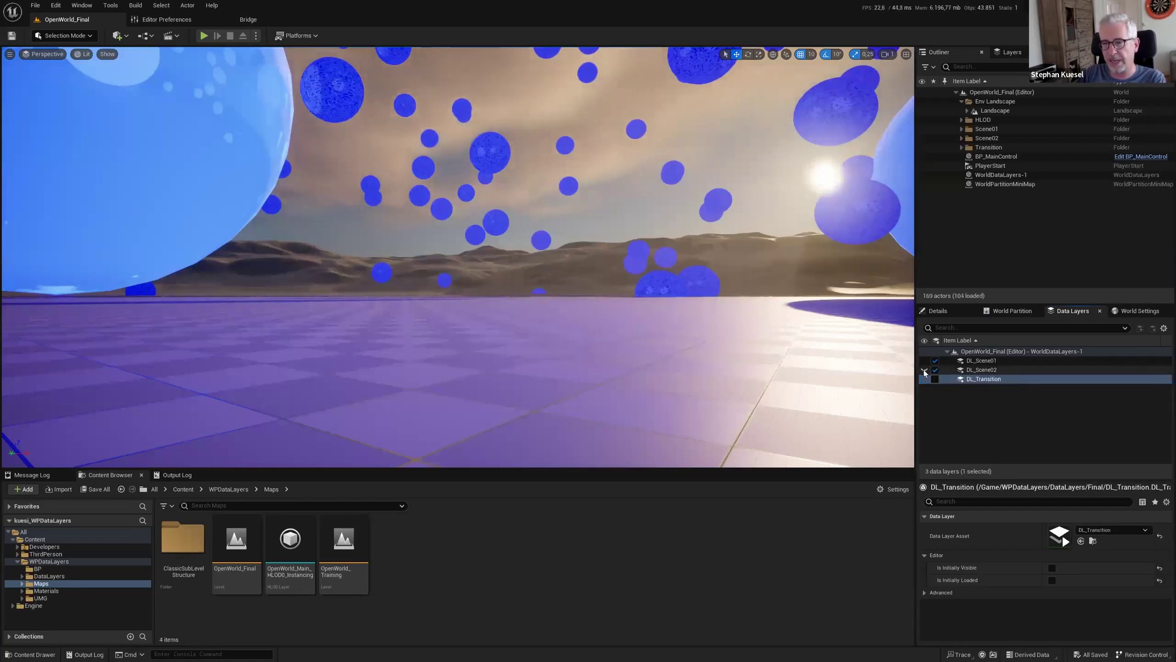
pyautogui.click(925, 370)
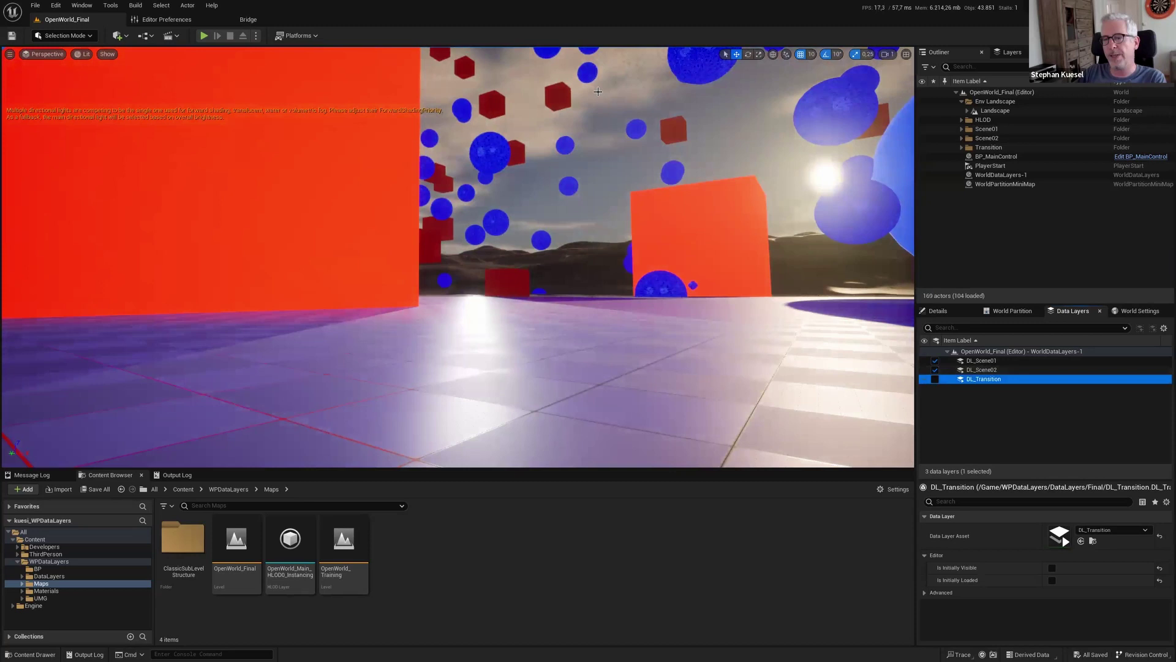
pyautogui.moveTo(858, 367); pyautogui.dragTo(885, 385, button='right')
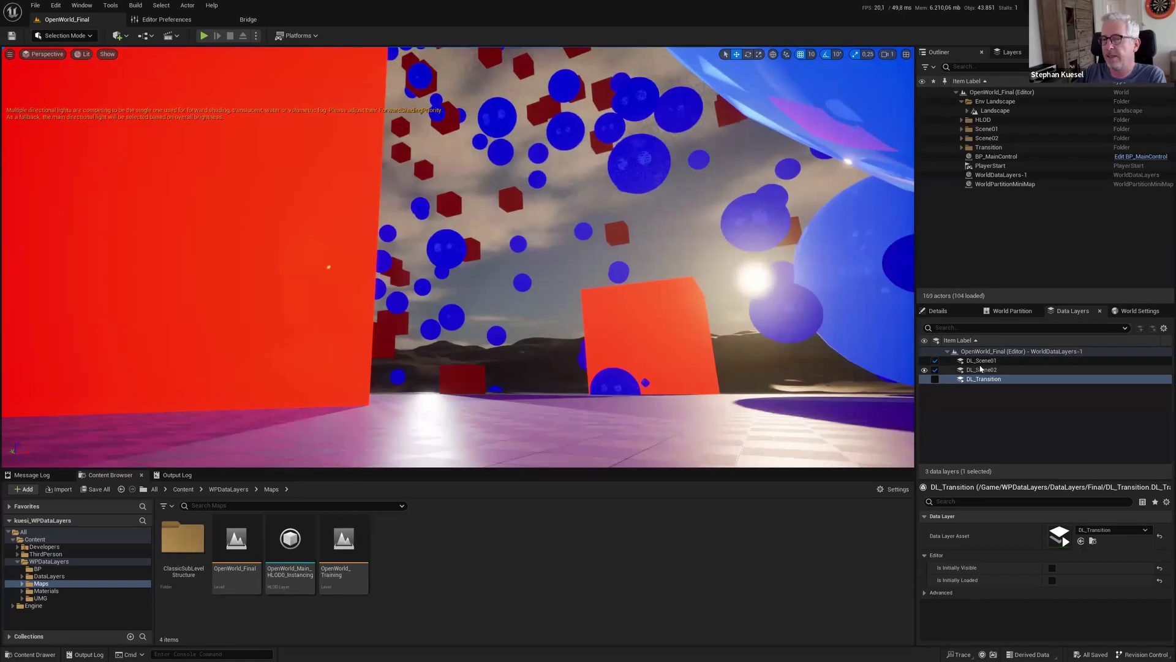
pyautogui.click(935, 361)
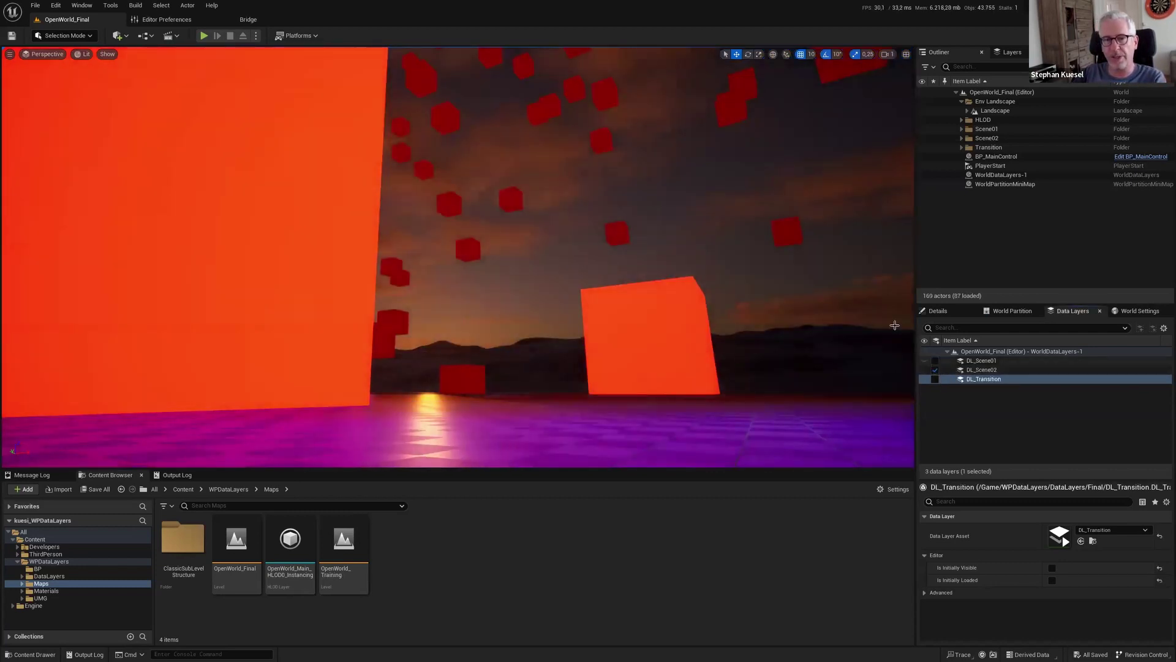
pyautogui.moveTo(713, 186); pyautogui.dragTo(588, 236, button='right')
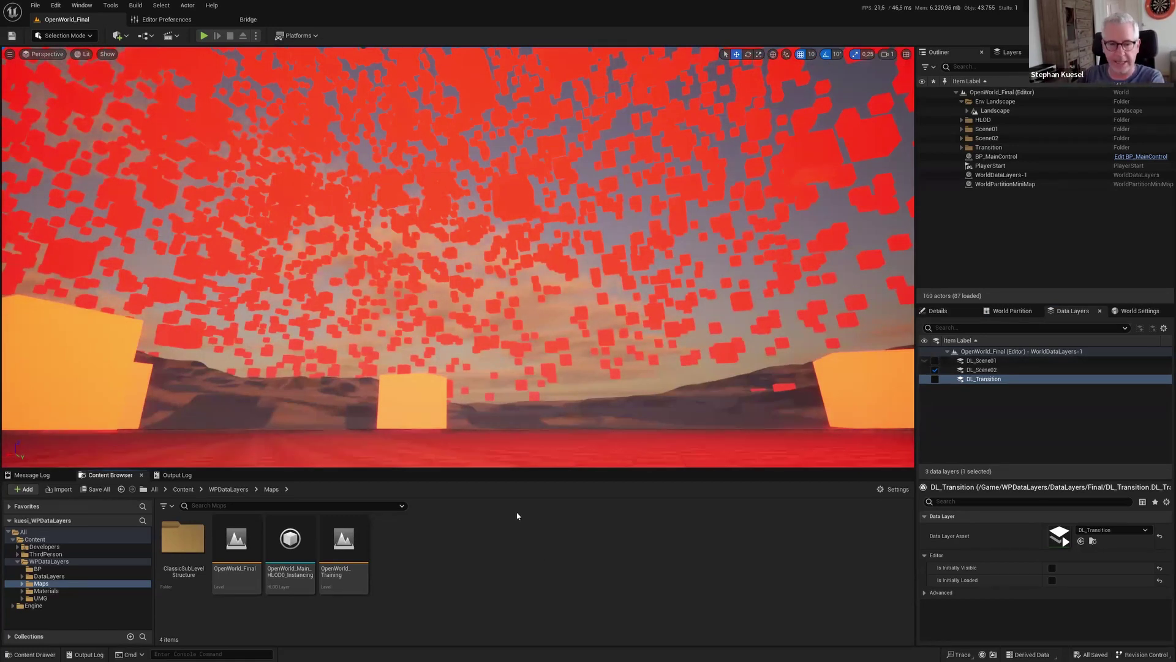
# Browse to the WPDataLayers/DataLayers/Final folder that holds the data layer assets
pyautogui.click(237, 490)
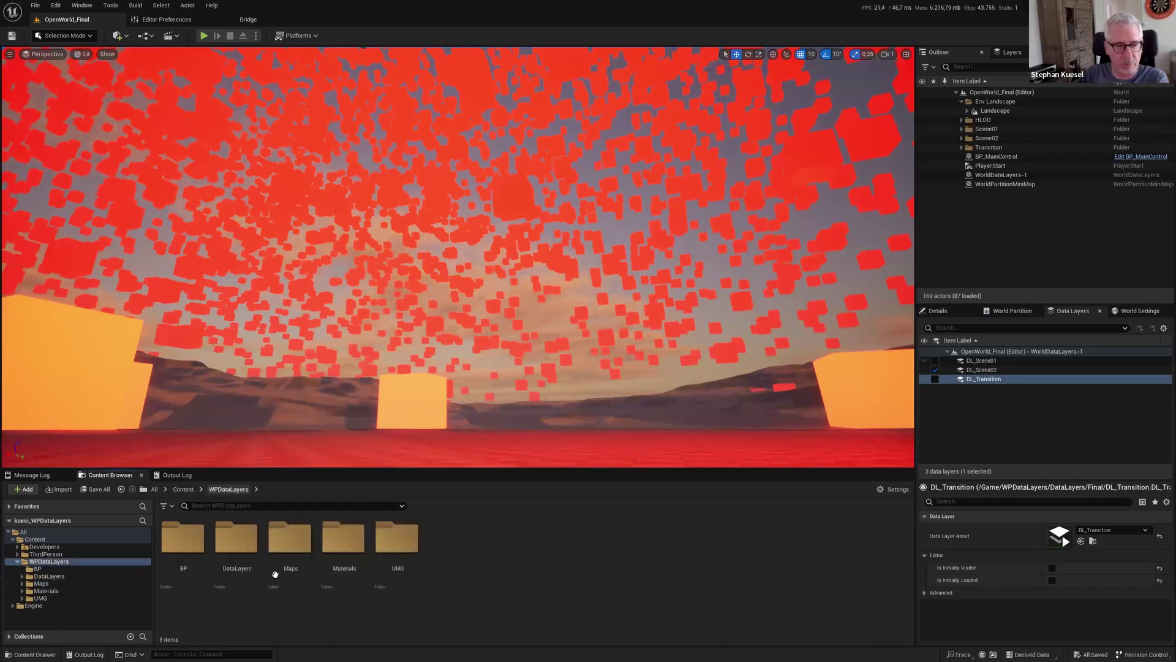
pyautogui.doubleClick(227, 538)
pyautogui.doubleClick(181, 538)
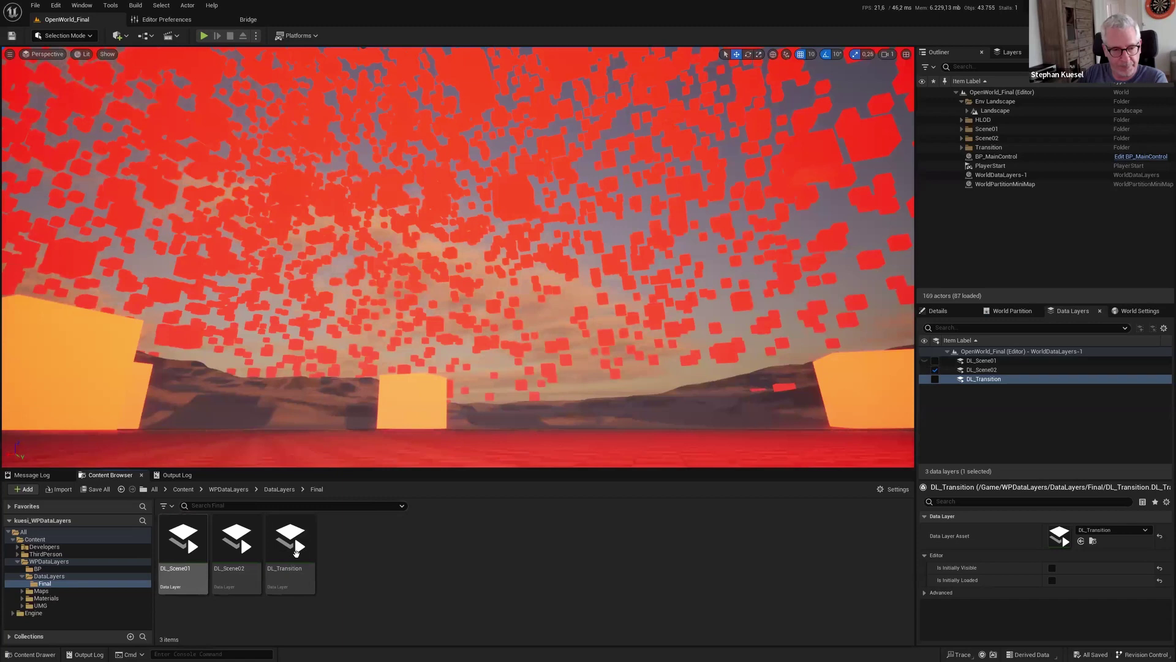
# Open the DL_Scene01 data layer asset to examine its data layer type, close it, and deselect DL_Transition
pyautogui.click(183, 545)
pyautogui.doubleClick(182, 542)
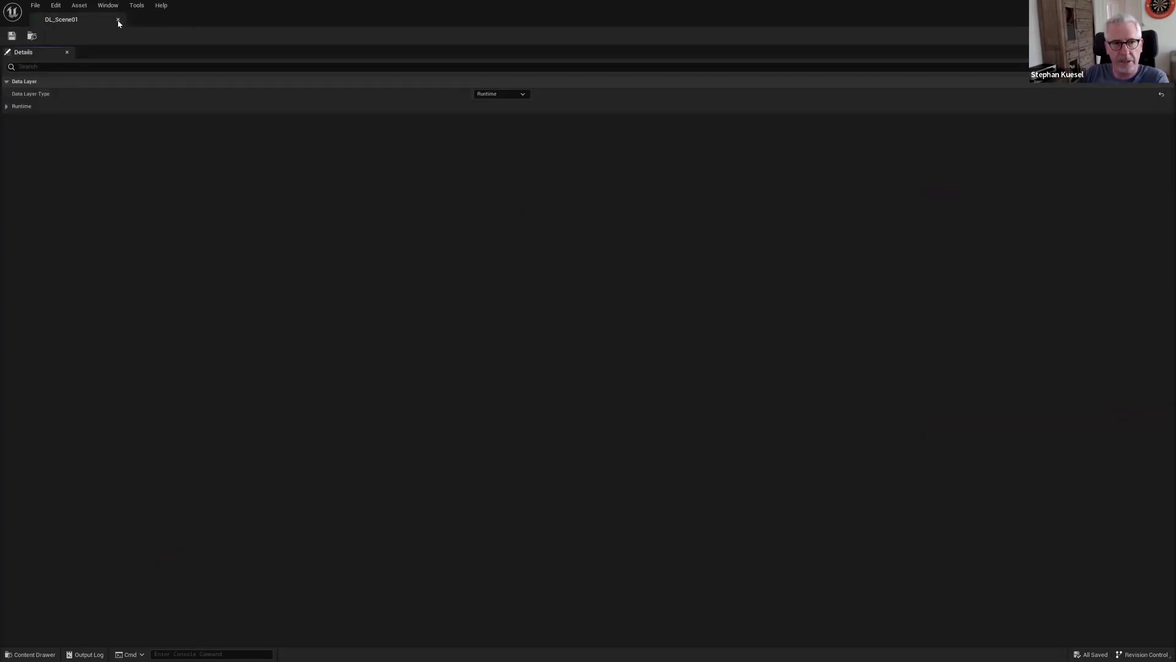
pyautogui.click(119, 19)
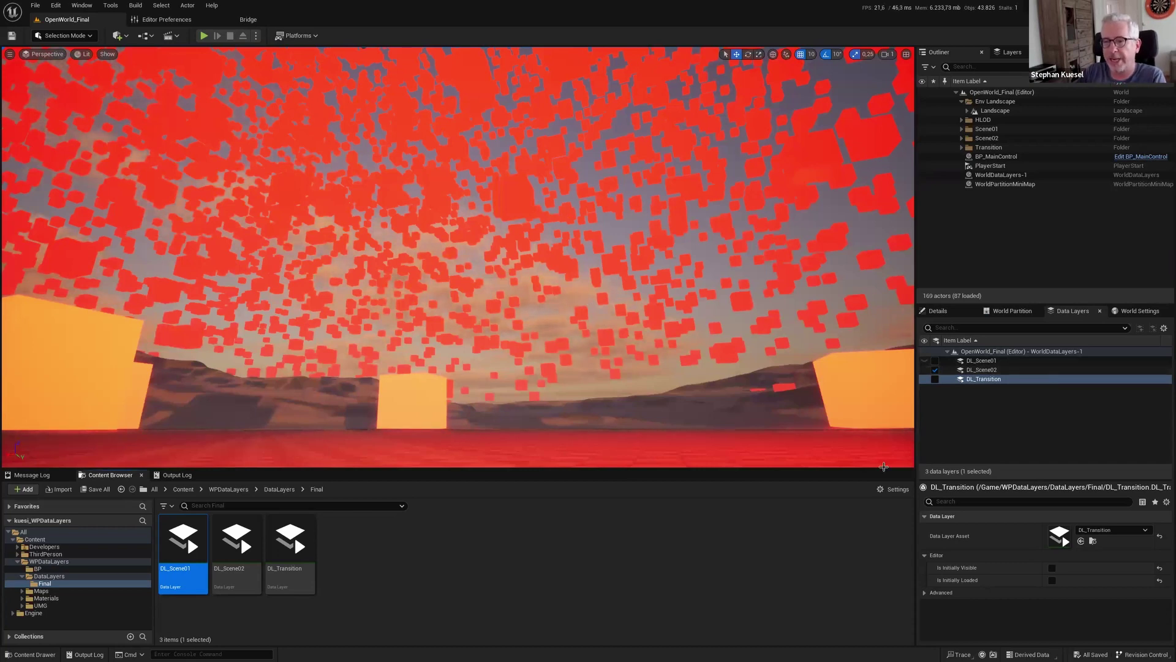
pyautogui.click(973, 386)
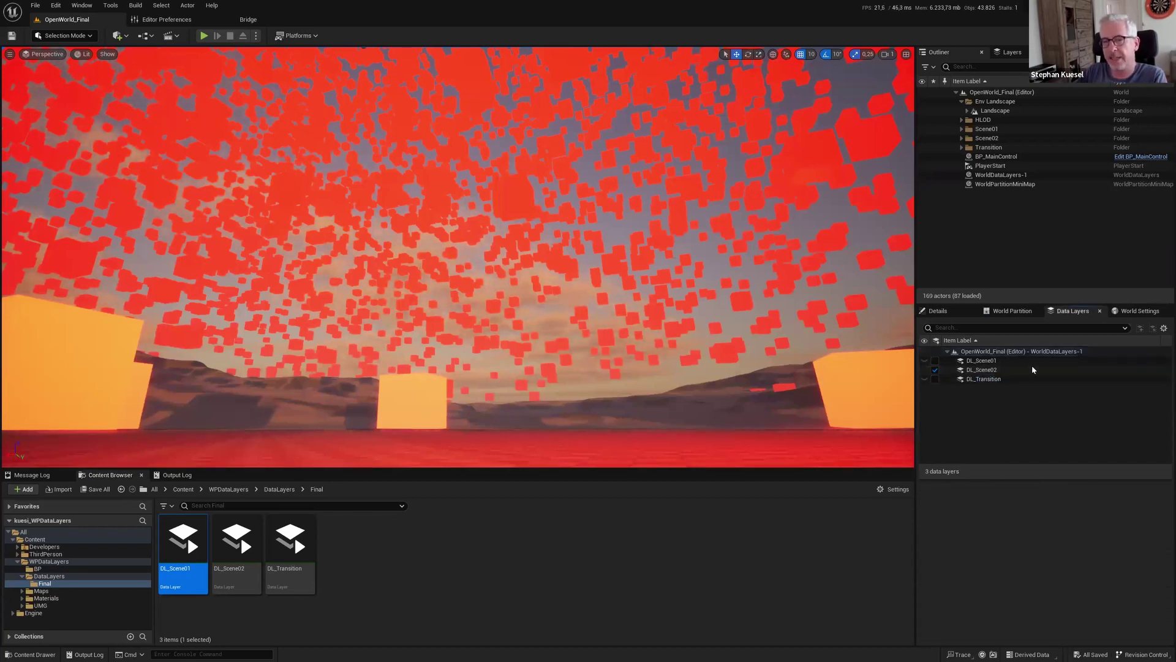
# Play the level, switch to the red cubic world, run the transition to the blue spheric world, and stop playing
pyautogui.click(204, 36)
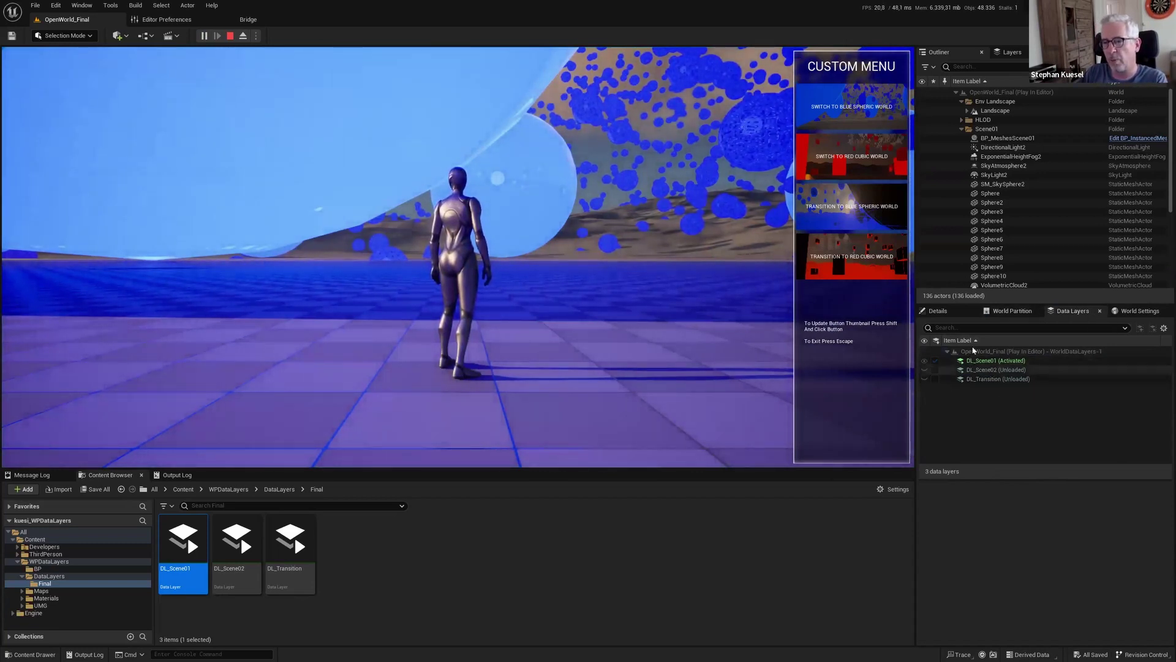
pyautogui.click(846, 158)
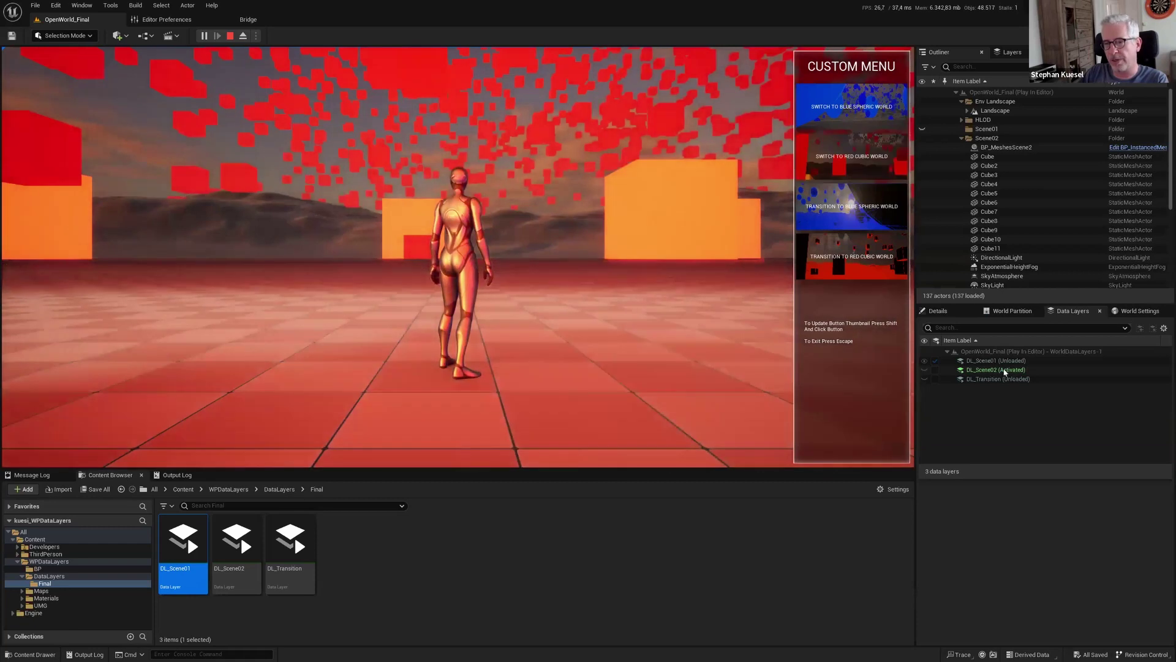
pyautogui.click(845, 207)
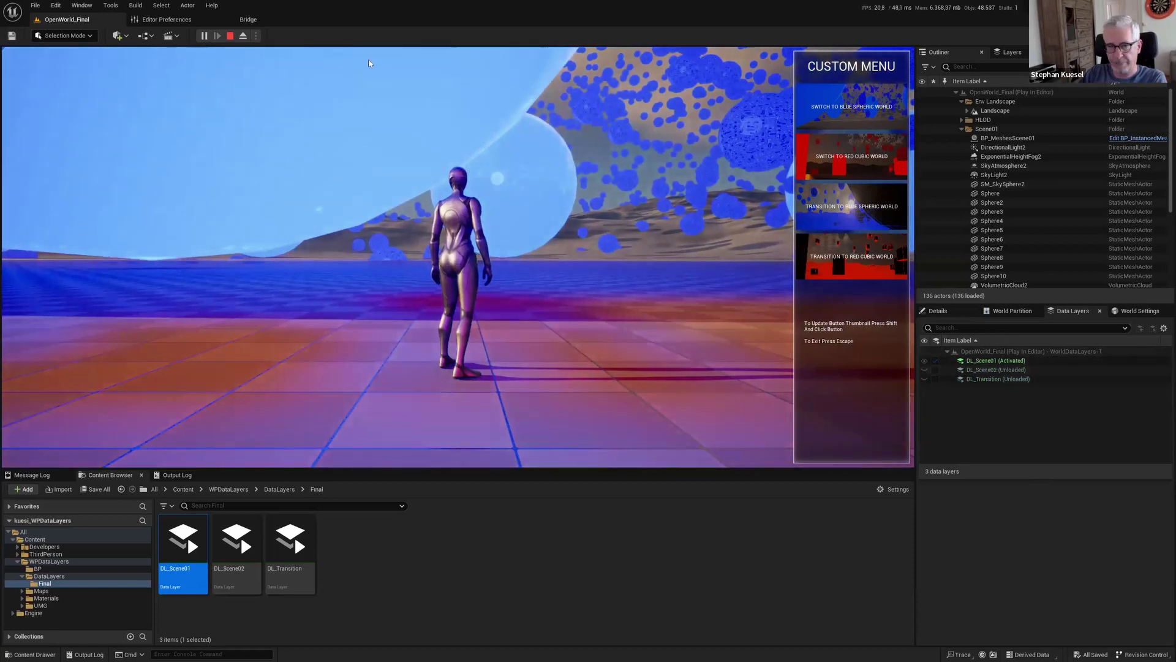
pyautogui.click(231, 37)
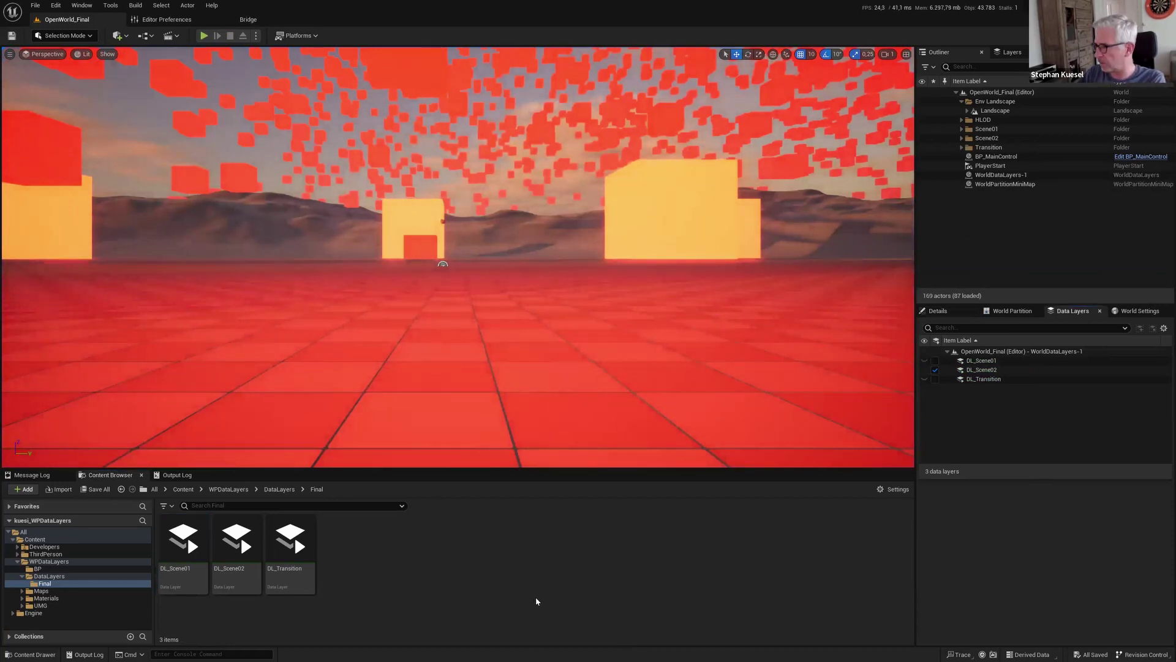
# Switch to PowerPoint to look over the World Partition data layer slides and return to Unreal Editor
pyautogui.hotkey('alt', 'Tab')
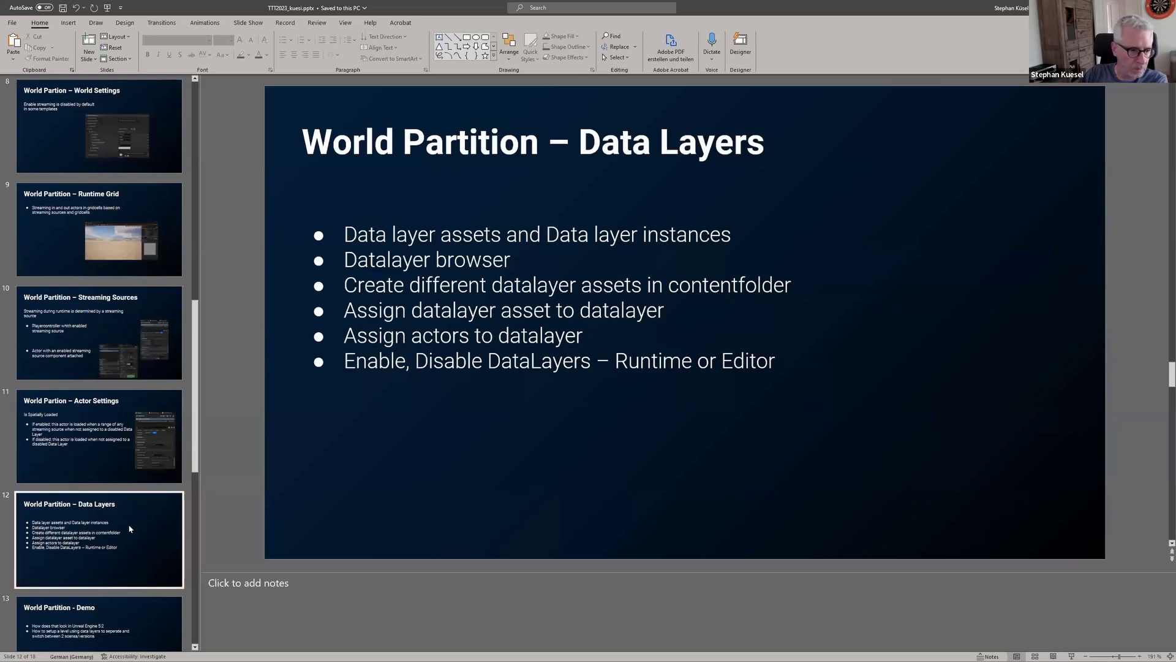
pyautogui.scroll(-3, 137, 502)
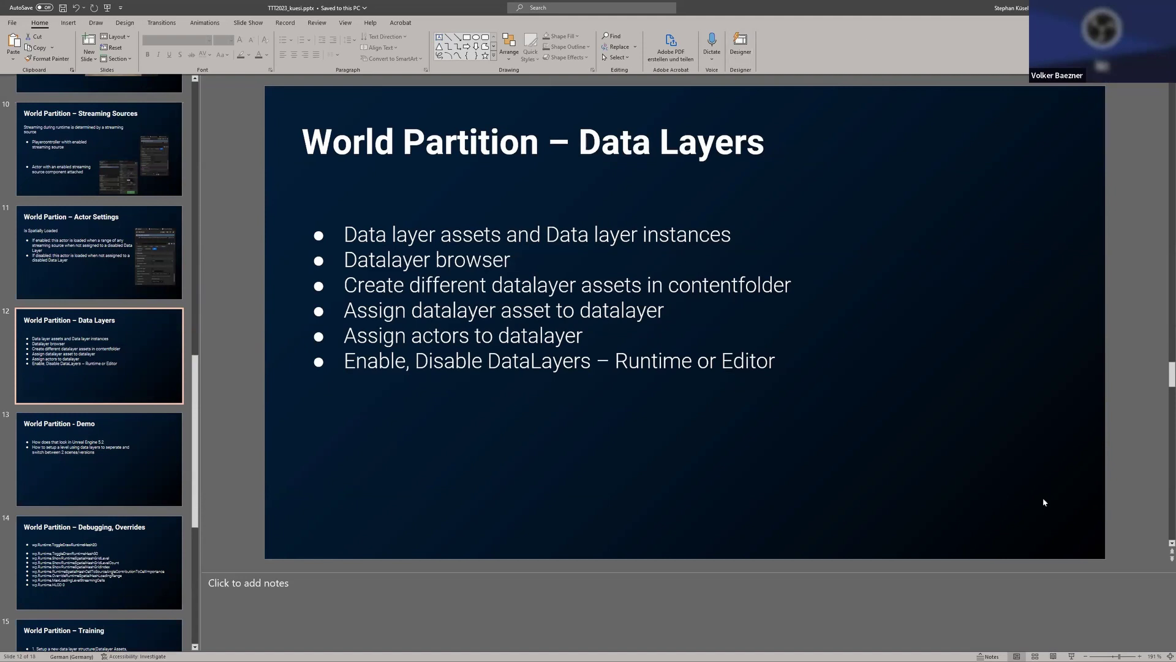
pyautogui.hotkey('alt', 'Tab')
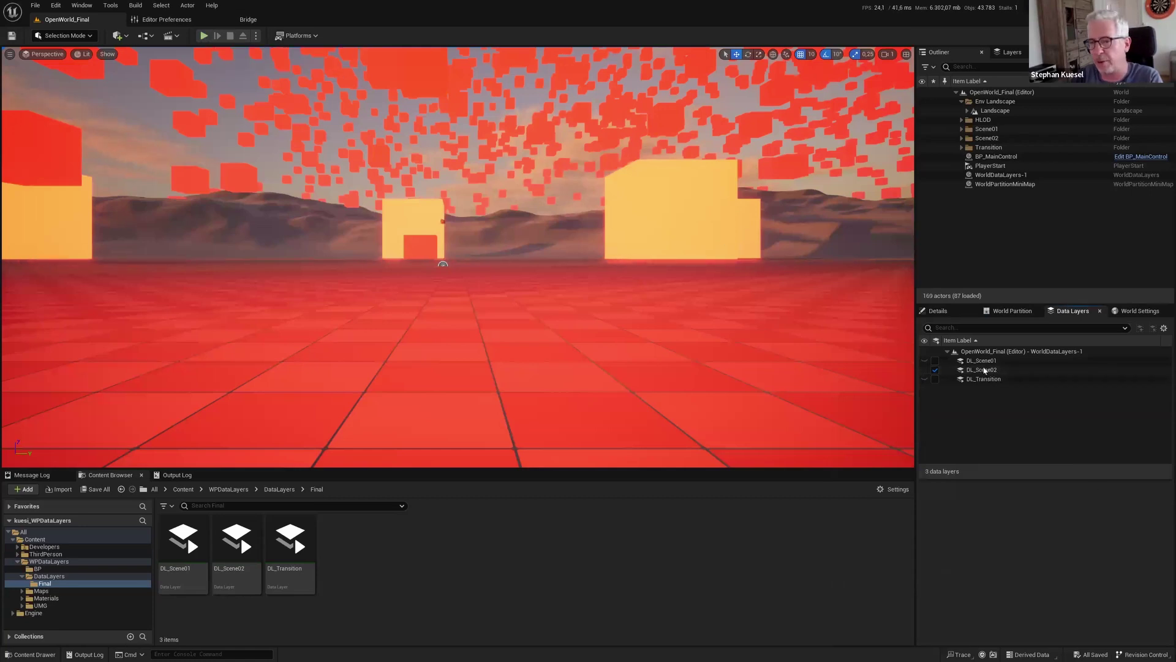
# Hide and show the DL_Scene02 data layer again, and try toggling the visibility of the unloaded DL_Scene01
pyautogui.click(925, 371)
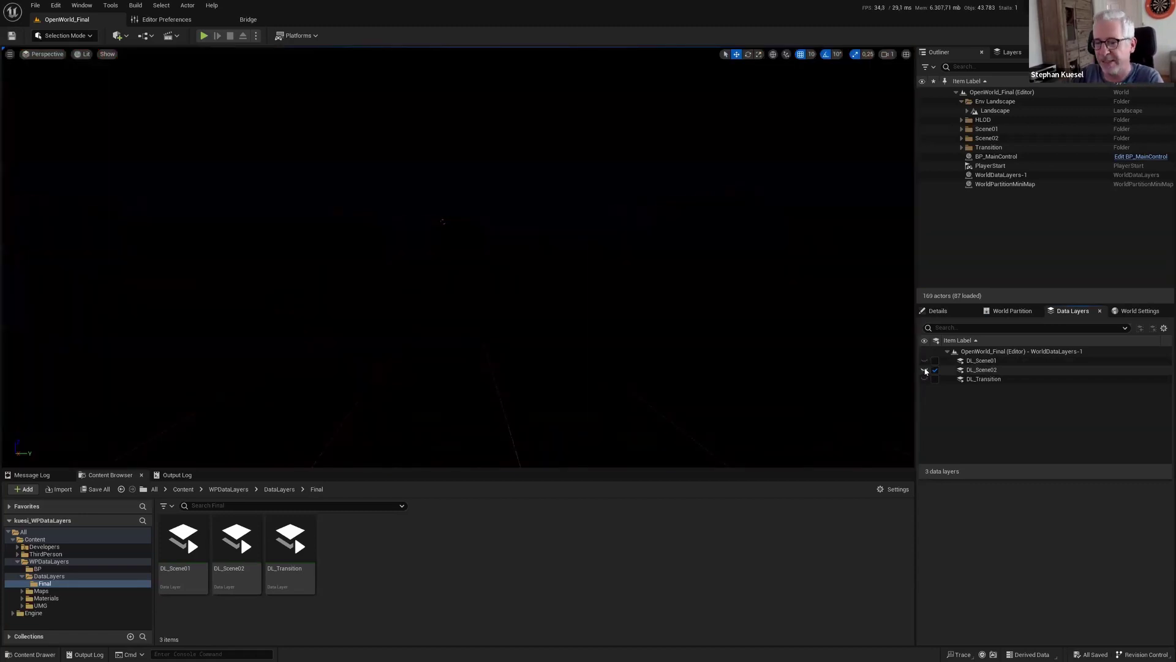
pyautogui.click(925, 370)
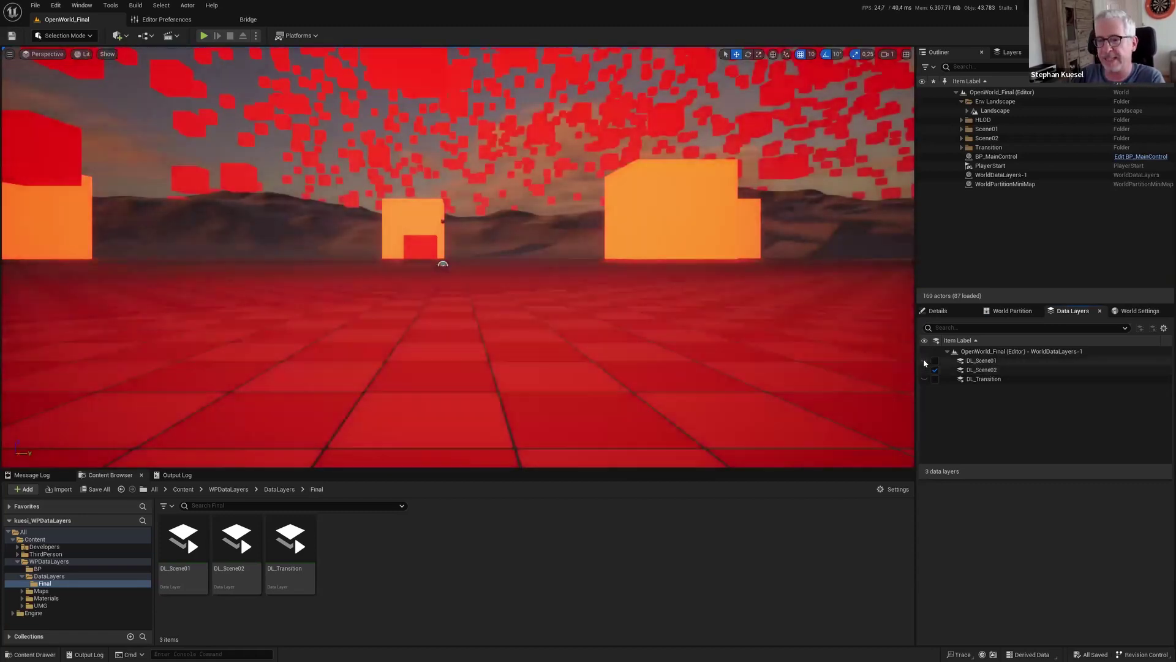
pyautogui.click(925, 363)
pyautogui.click(925, 363)
# Load DL_Scene01 in the editor, toggle its visibility and leave it hidden, with only DL_Scene02 as current data layer
pyautogui.click(991, 422)
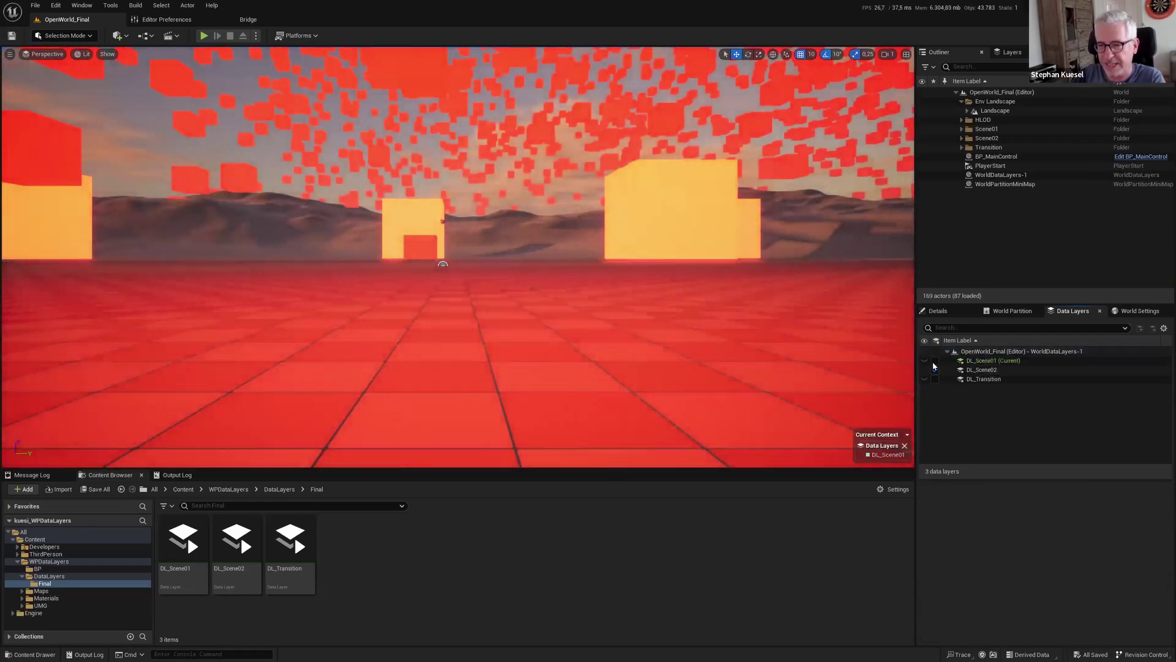
pyautogui.click(936, 362)
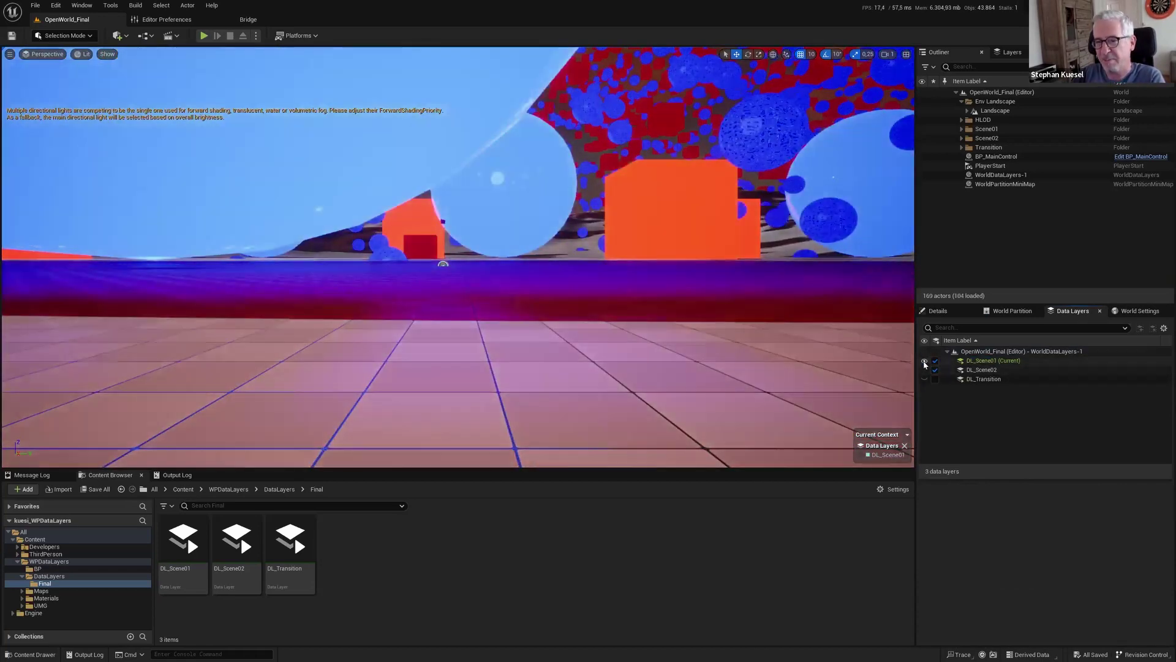
pyautogui.click(926, 366)
pyautogui.click(926, 364)
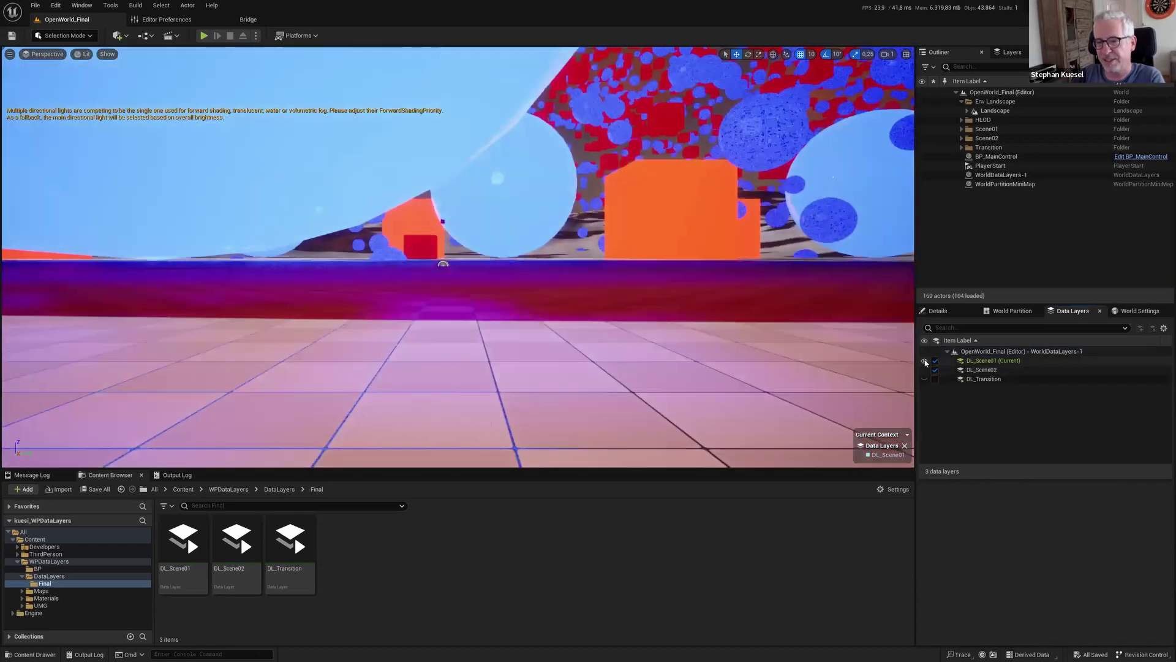
pyautogui.click(926, 364)
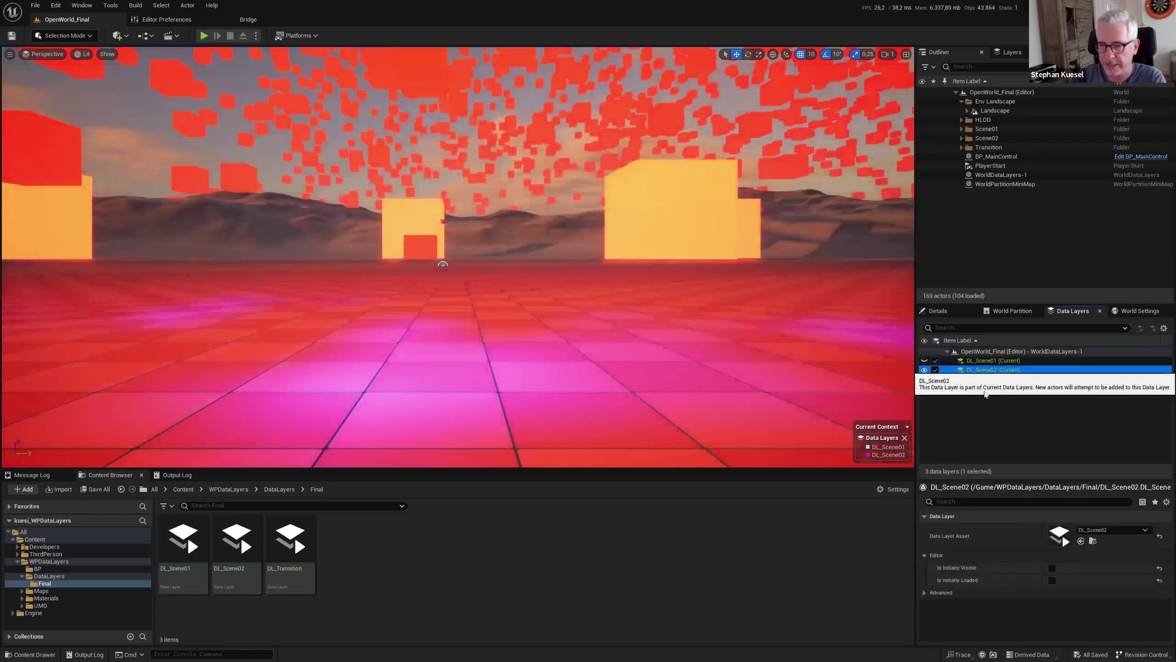
pyautogui.click(982, 361)
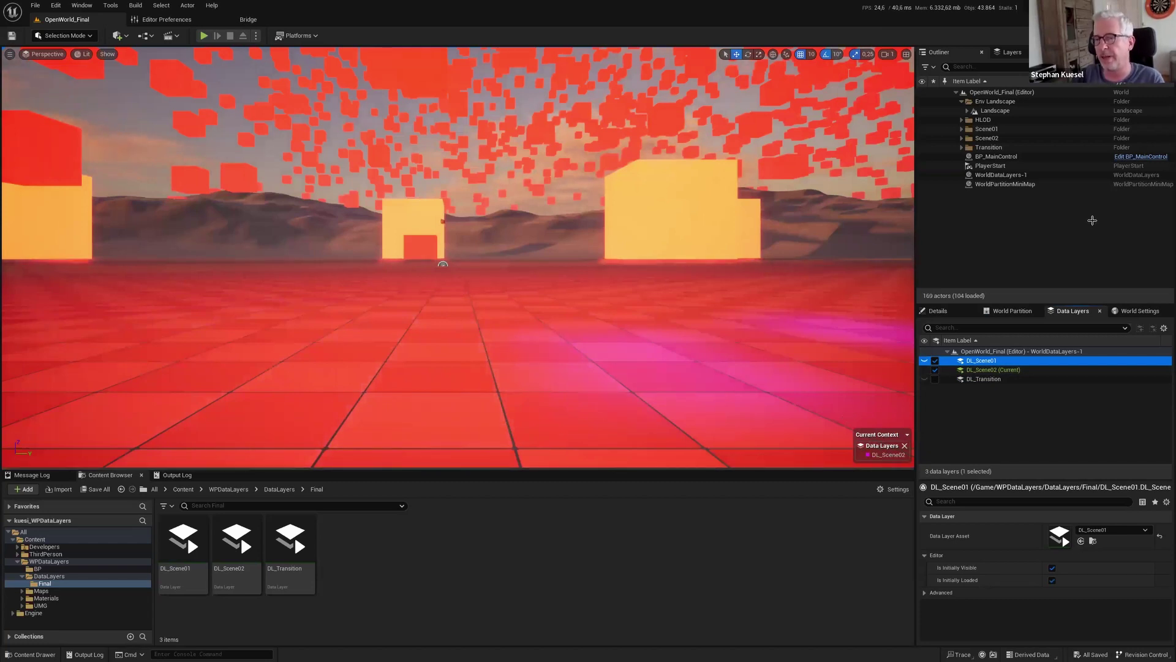
# Check whether classic actor layers are available in this level, return to the outliner, and inspect the DL_Scene02 data layer
pyautogui.click(1008, 53)
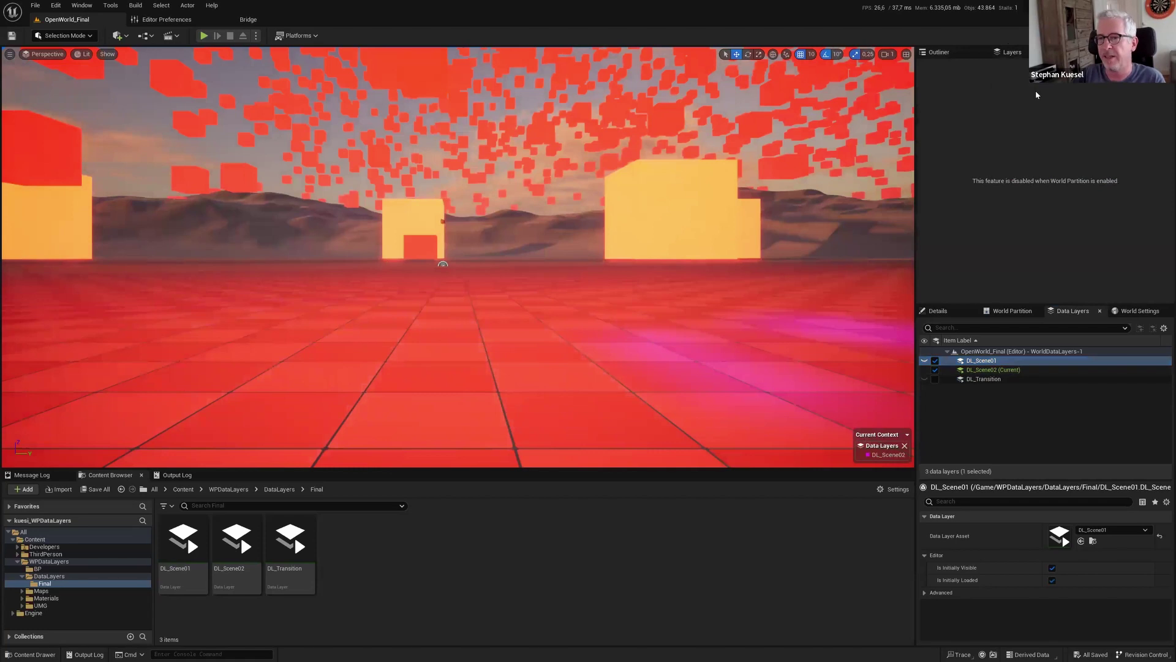
pyautogui.click(948, 49)
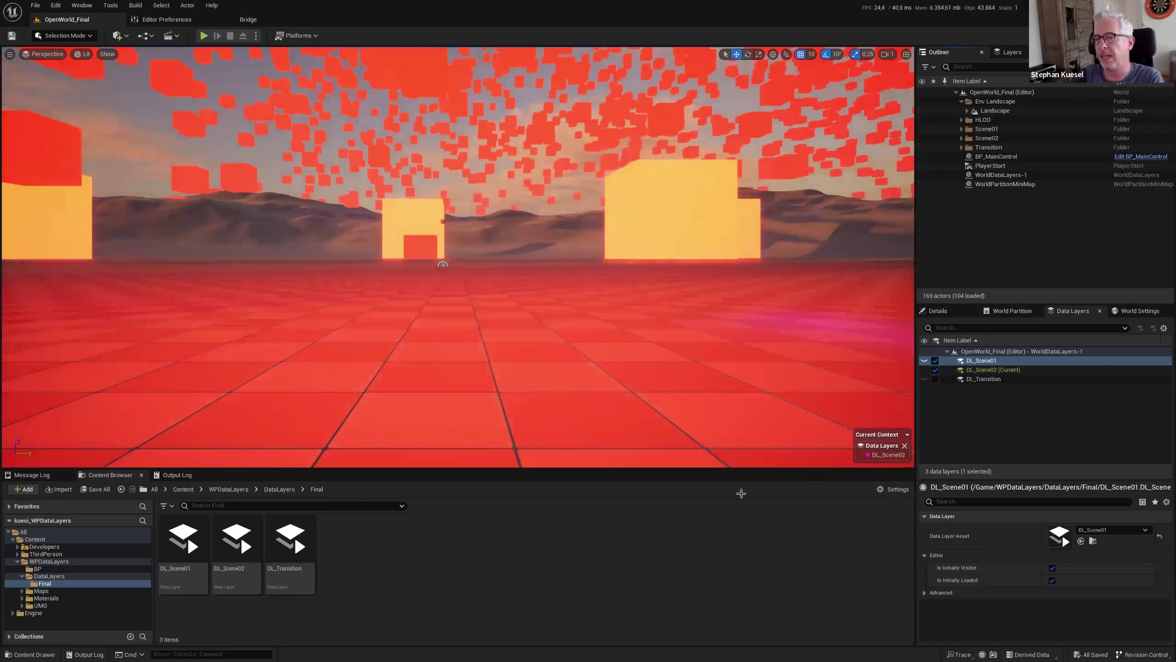
pyautogui.click(1007, 371)
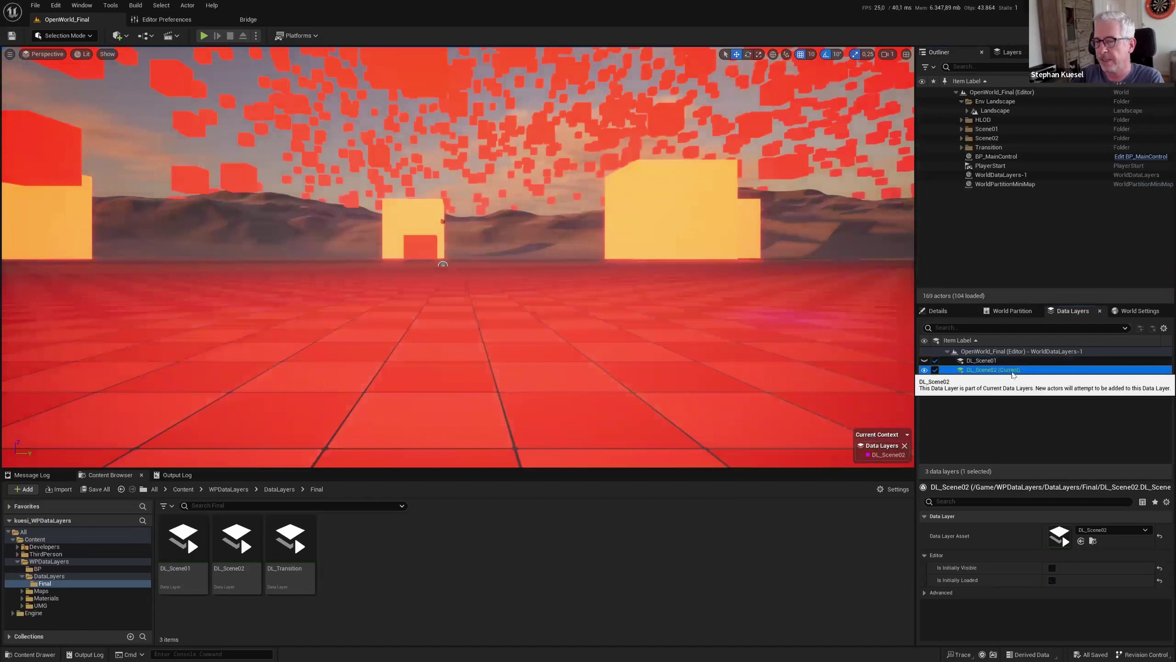
pyautogui.click(988, 440)
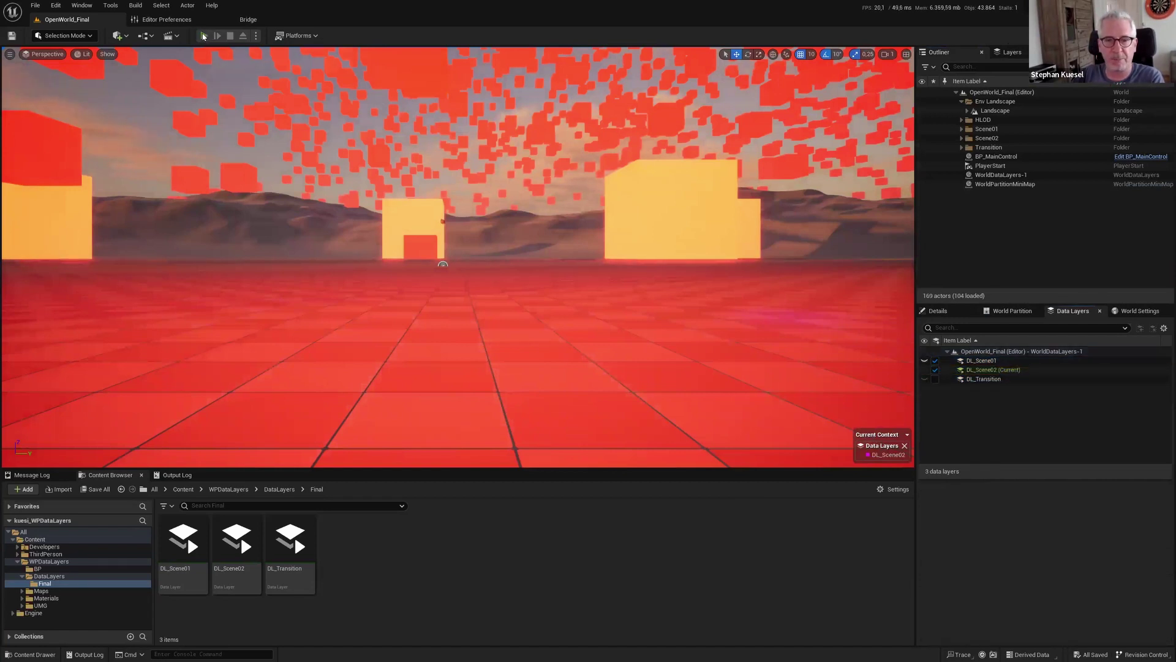
# Play the level again and examine the data layers' runtime states through the red cubic switch and blue spheric transition, ending the session
pyautogui.hotkey('alt', 'p')
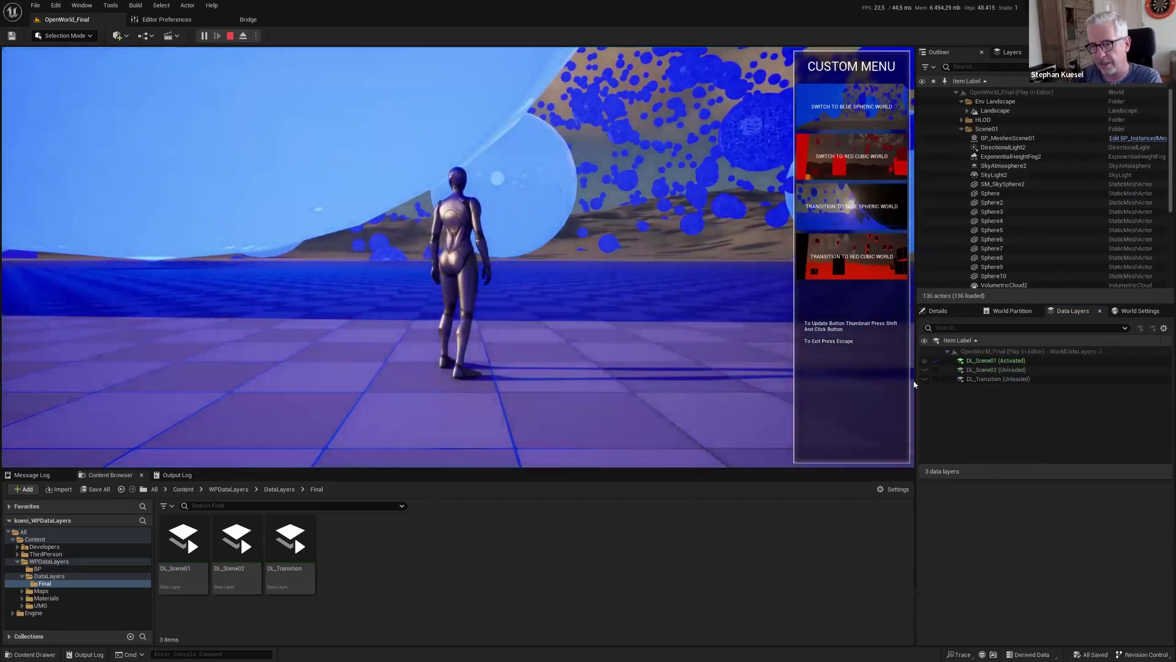
pyautogui.click(1011, 361)
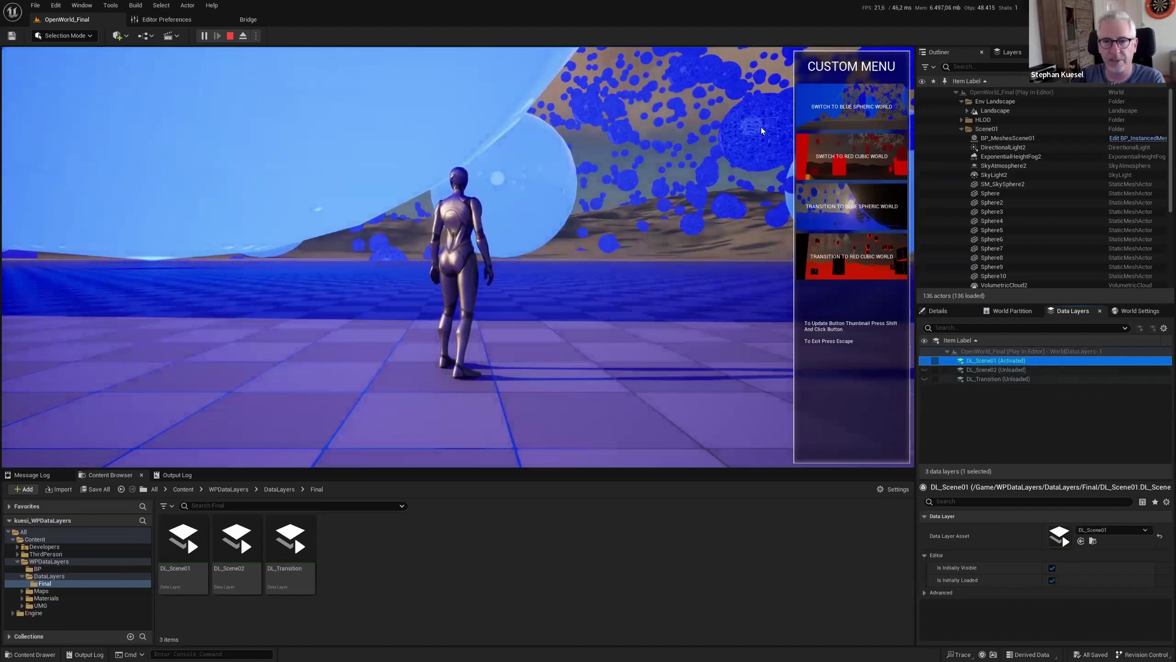
pyautogui.click(846, 150)
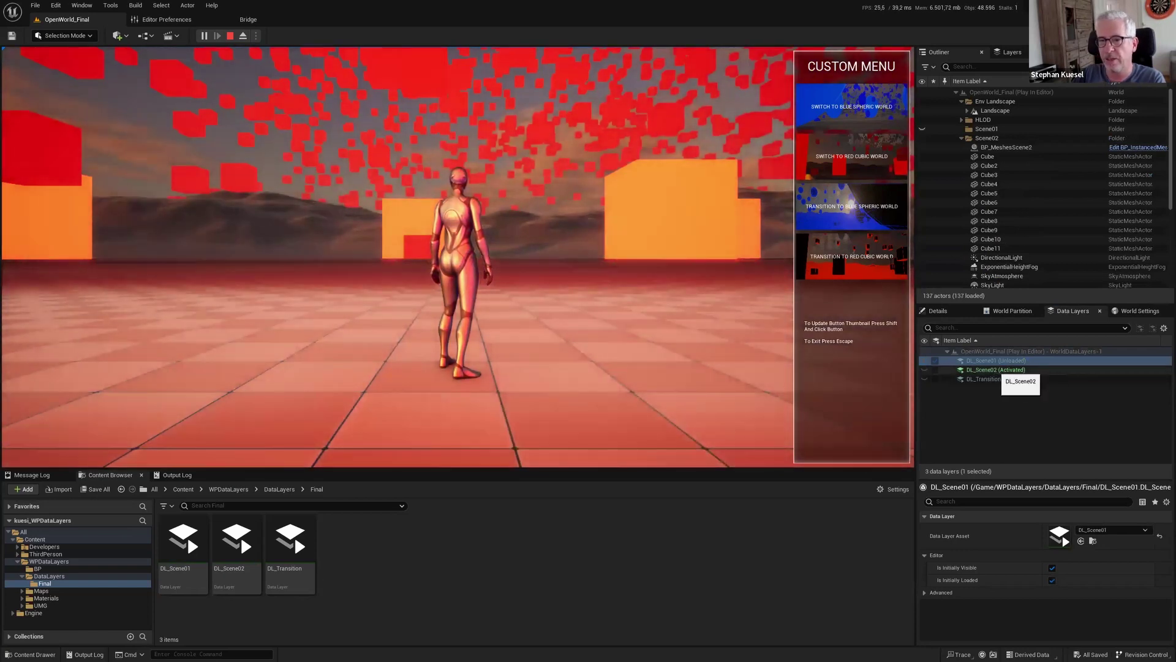
pyautogui.click(857, 203)
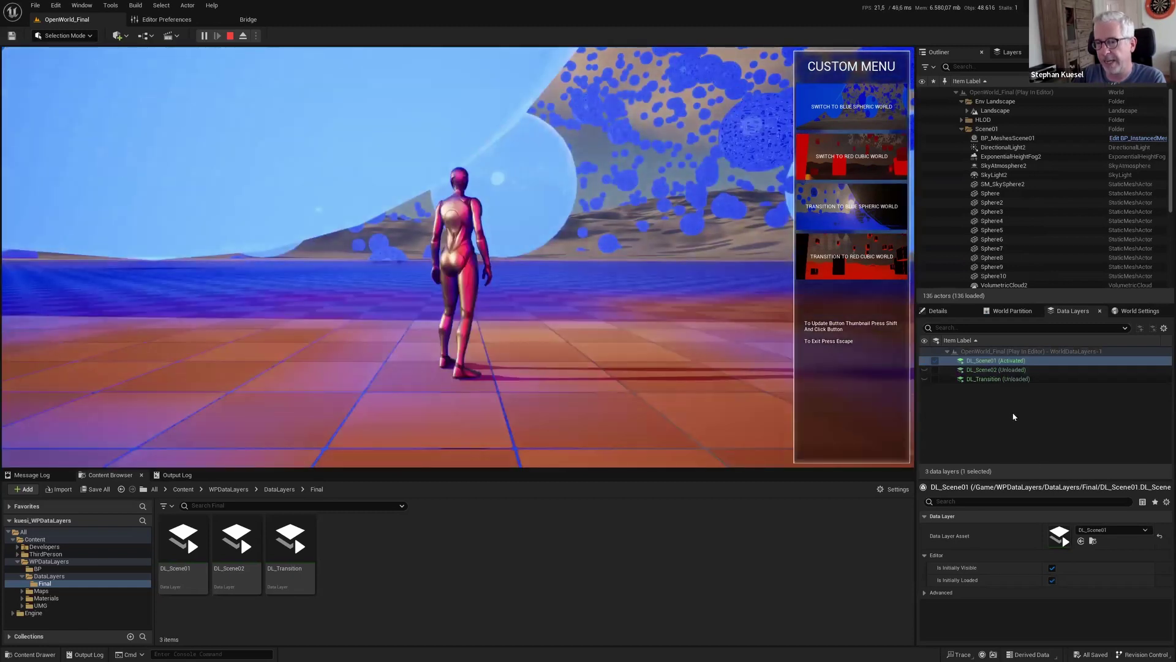
pyautogui.click(230, 35)
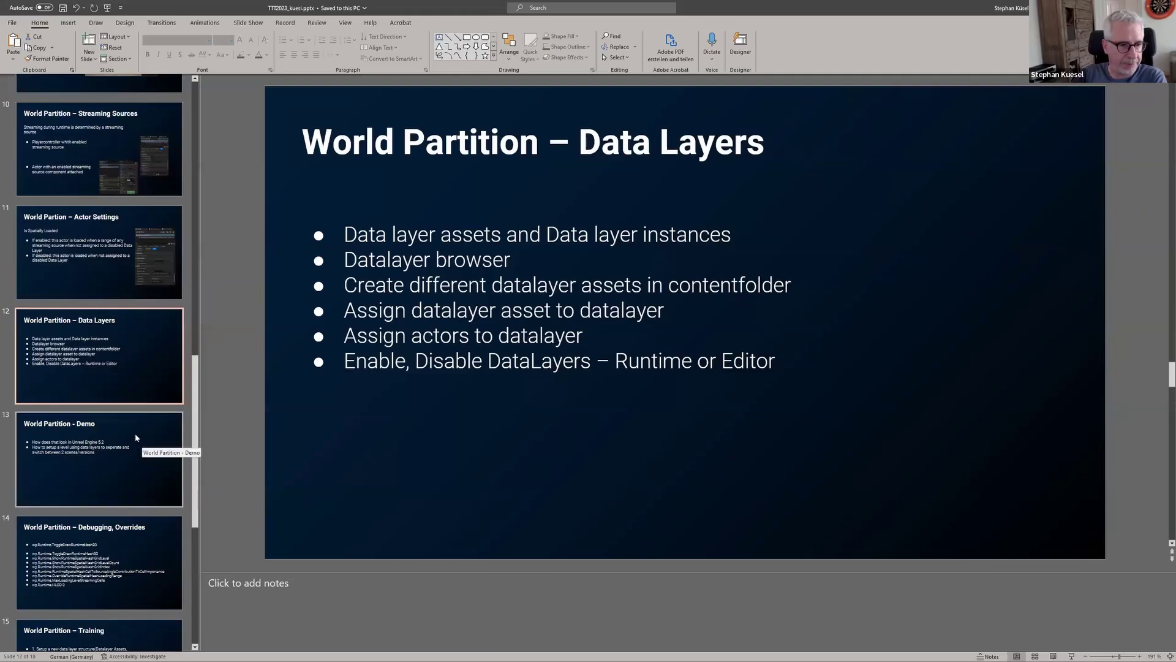
# Review the World Partition slides on actor settings, data layers and the demo of separating two scene versions
pyautogui.click(107, 262)
pyautogui.click(103, 328)
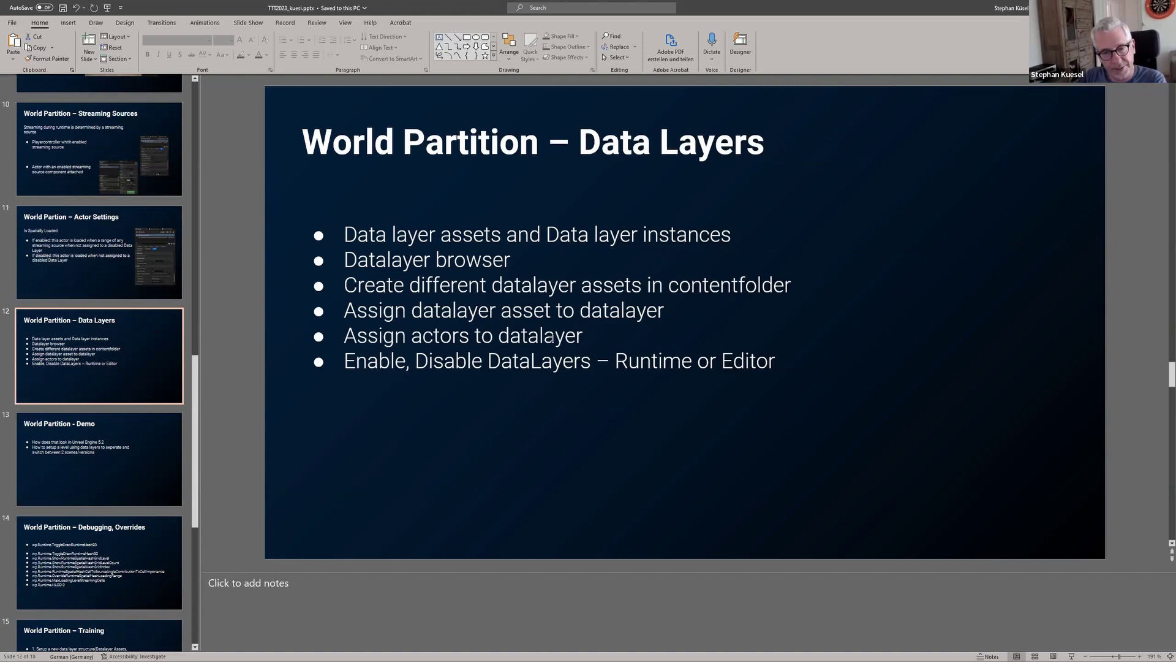
pyautogui.click(541, 361)
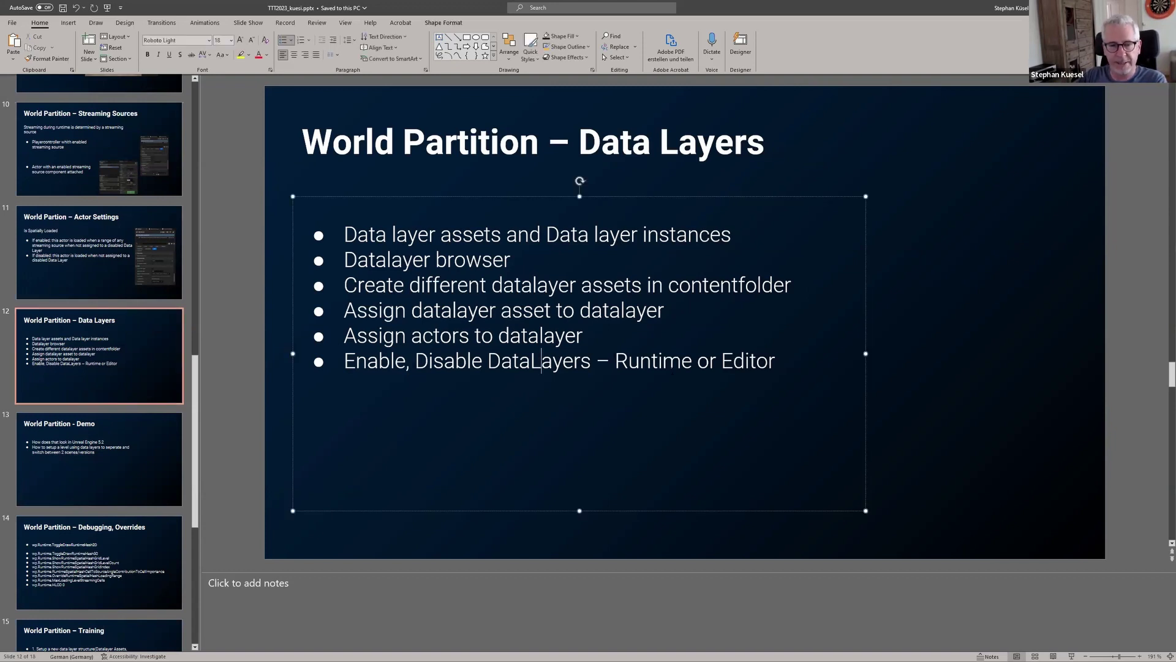
pyautogui.click(120, 458)
pyautogui.click(639, 212)
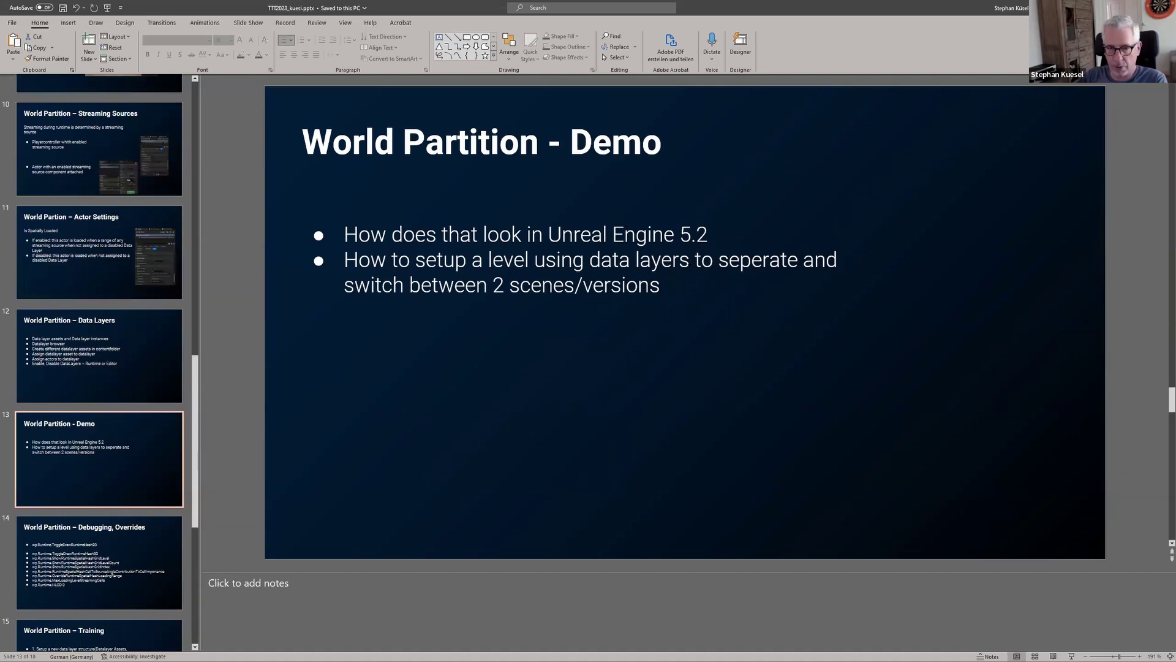
pyautogui.click(660, 286)
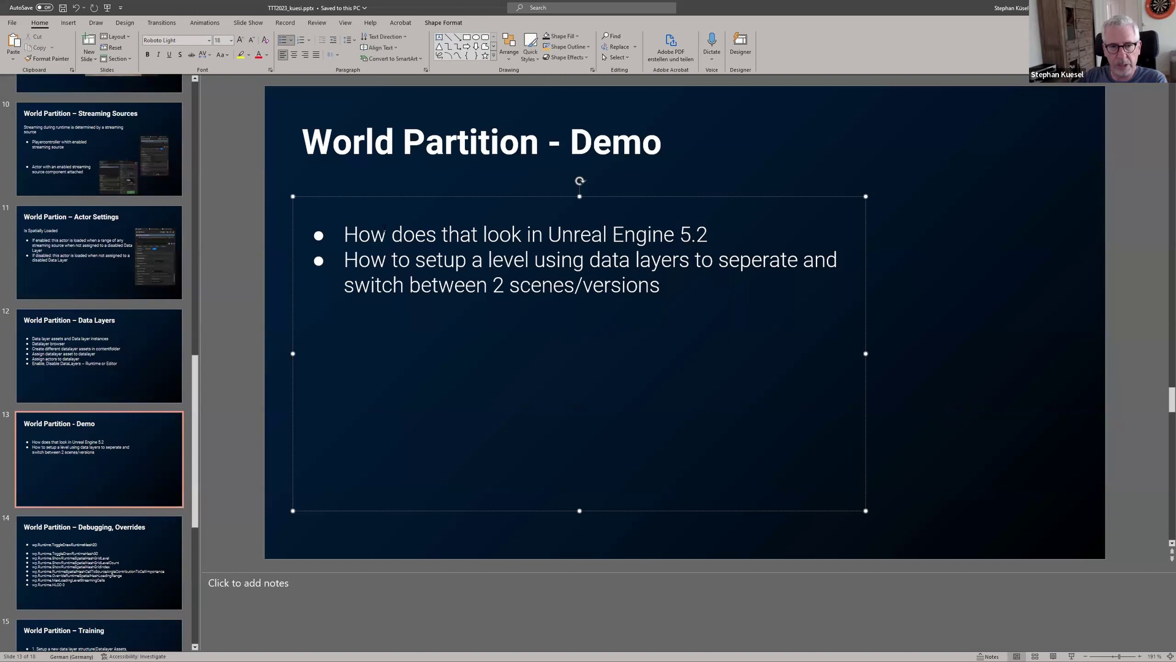
pyautogui.click(359, 234)
pyautogui.press('Right')
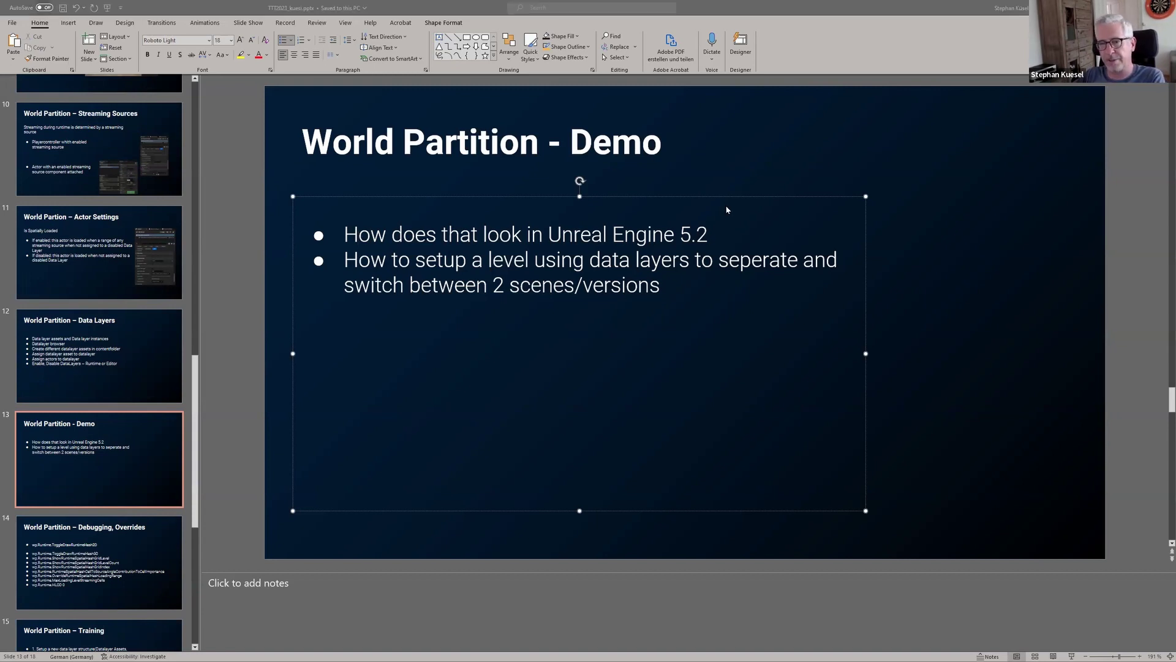
# Switch back to Unreal Editor, browse to the WPDataLayers/Maps folder, and locate the OpenWorld_Training level
pyautogui.hotkey('alt', 'Tab')
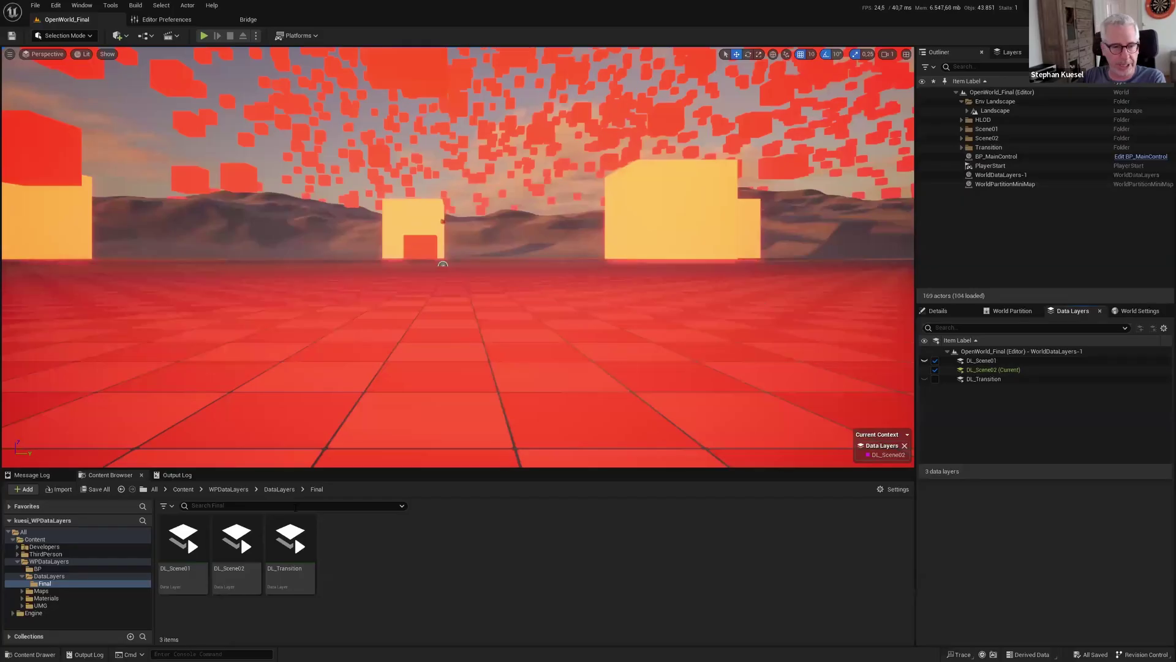
pyautogui.click(228, 489)
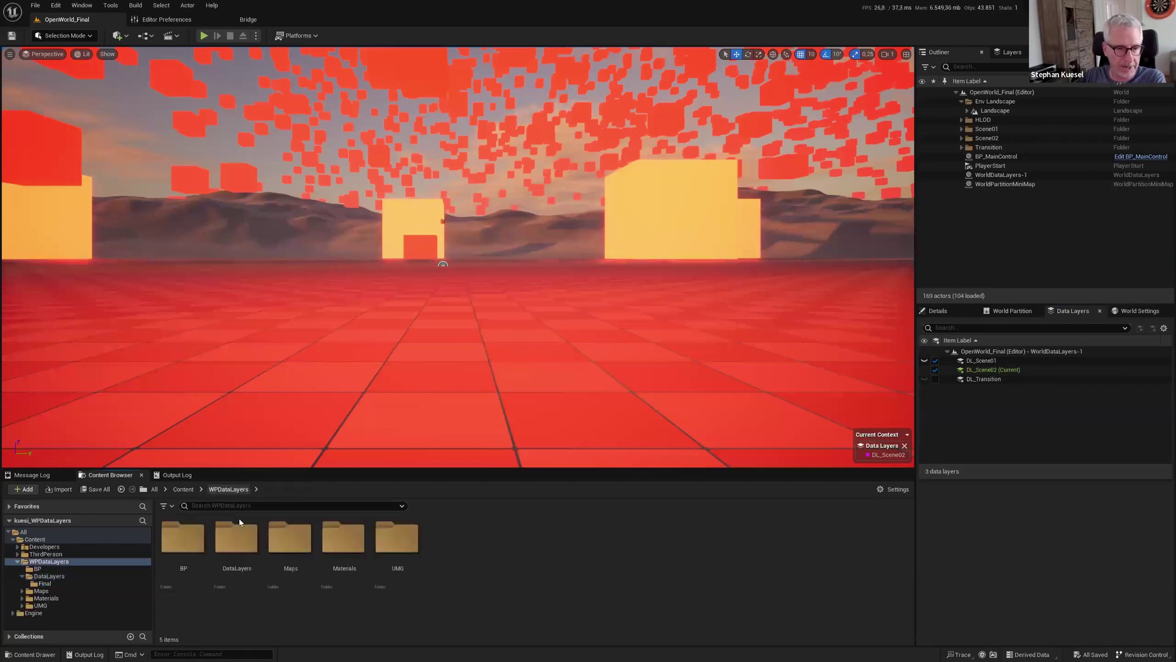
pyautogui.doubleClick(297, 545)
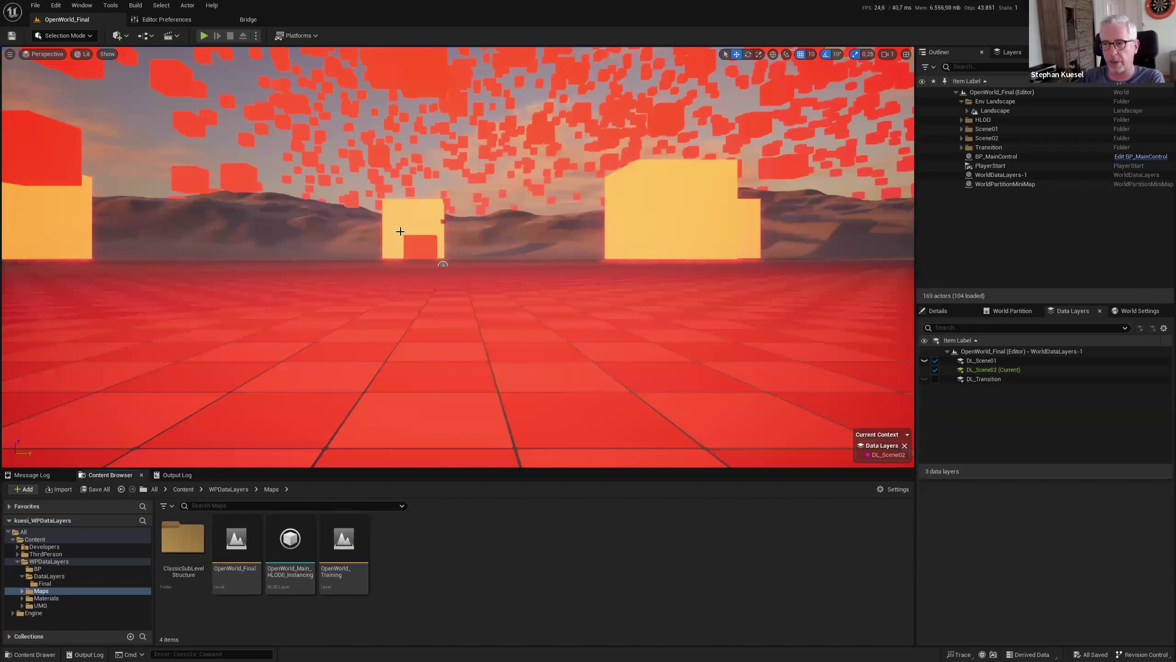
pyautogui.moveTo(346, 539)
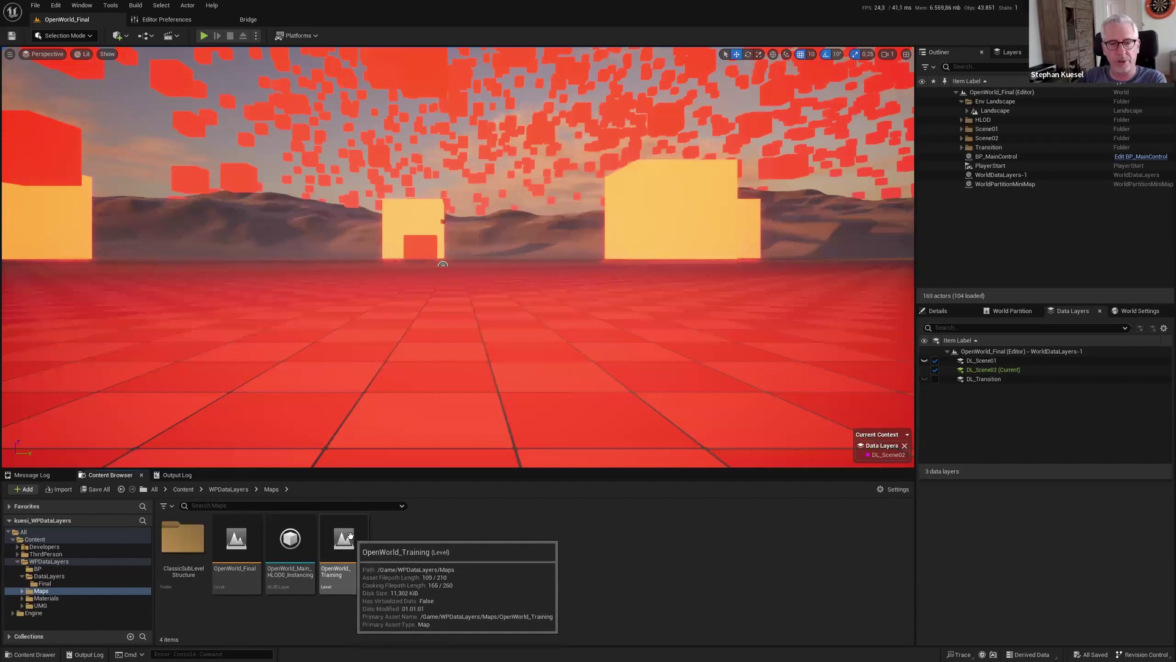
# Open the OpenWorld_Training level and collapse its Scene01 and Scene02 folders in the outliner
pyautogui.doubleClick(350, 538)
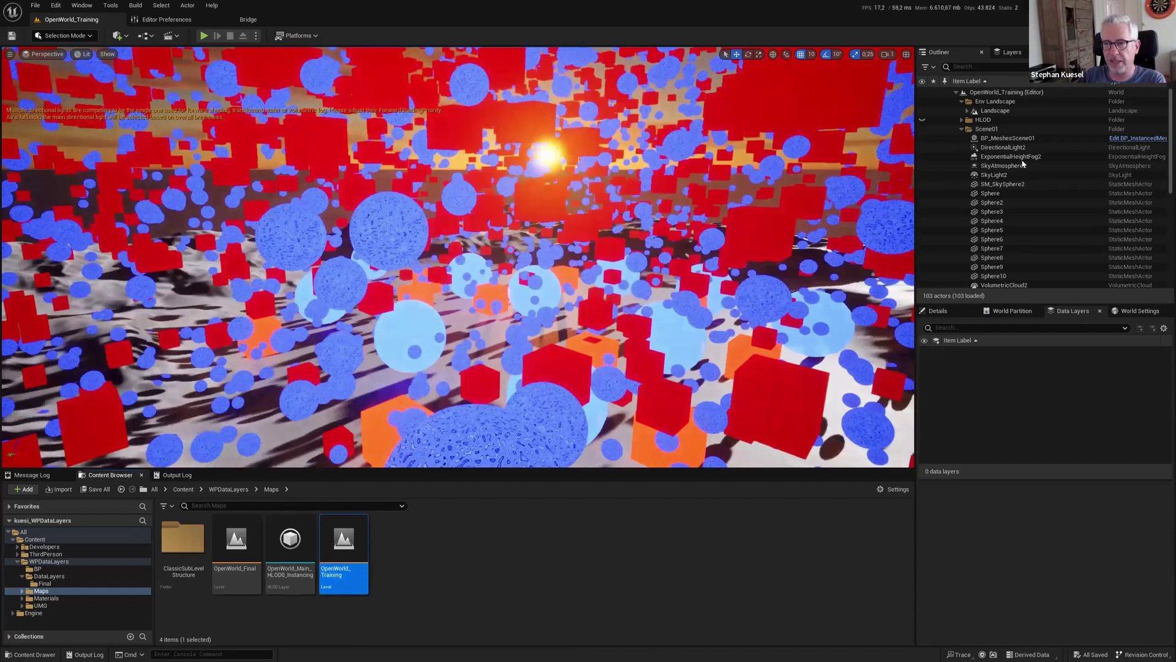
pyautogui.click(962, 129)
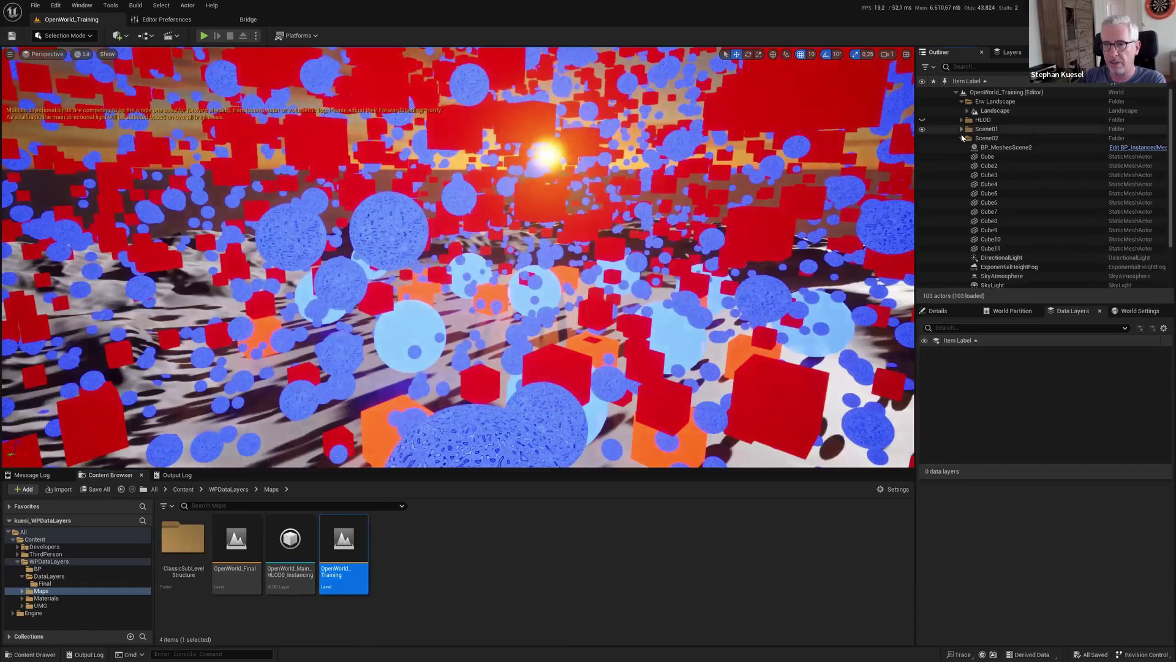
pyautogui.click(962, 139)
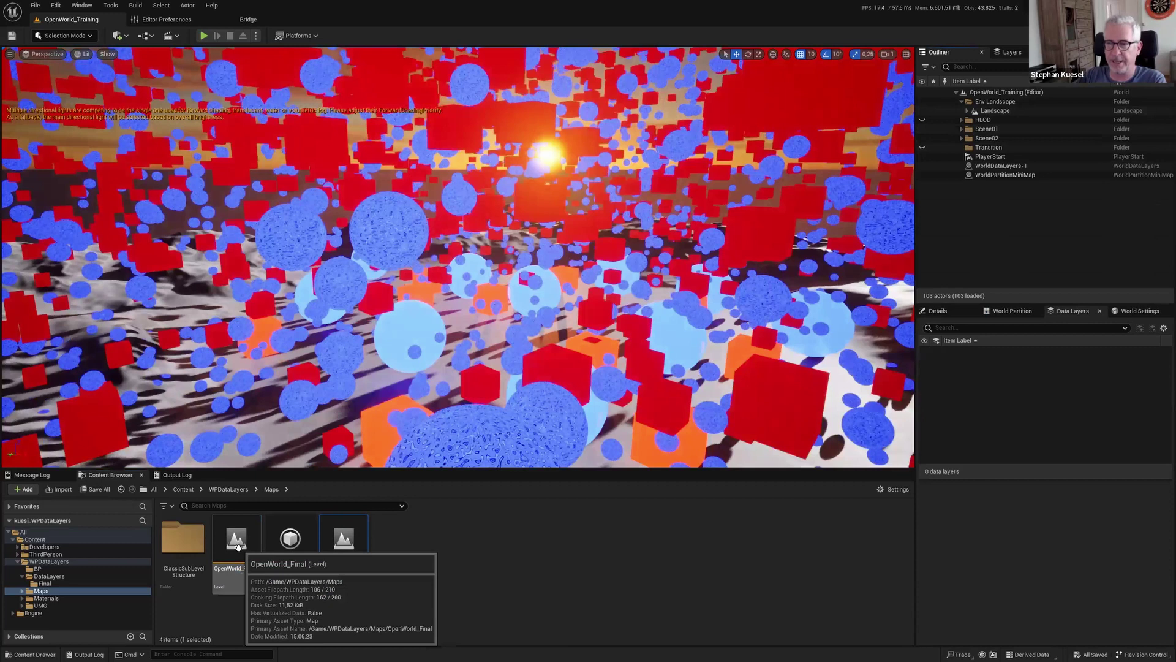
pyautogui.click(988, 130)
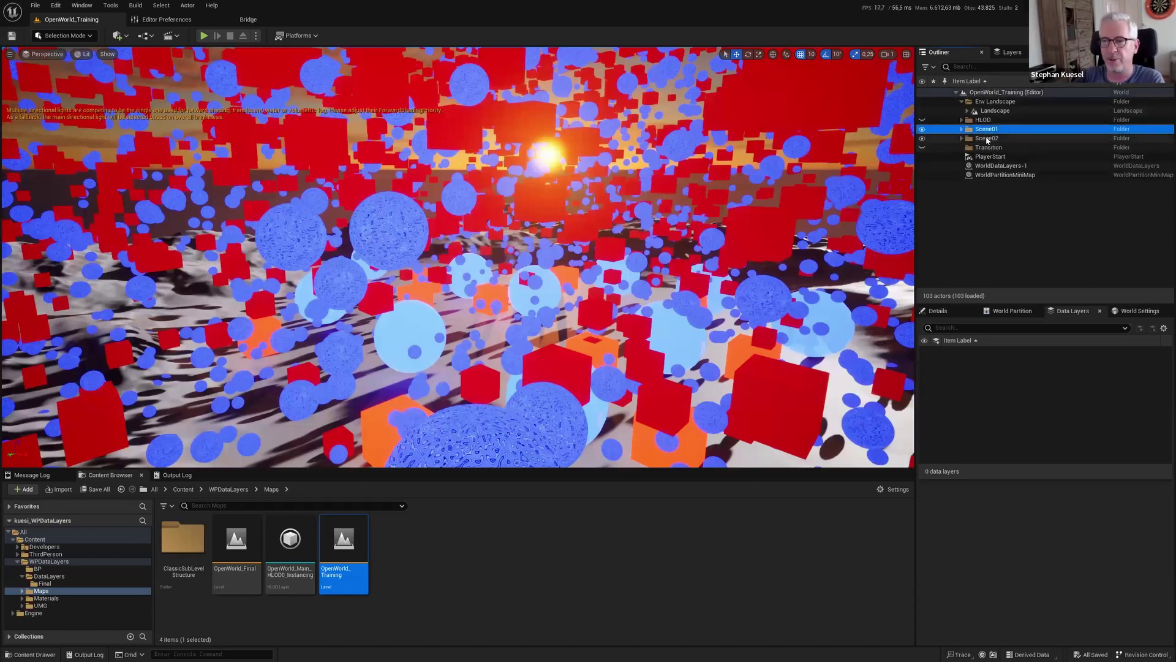
pyautogui.click(987, 138)
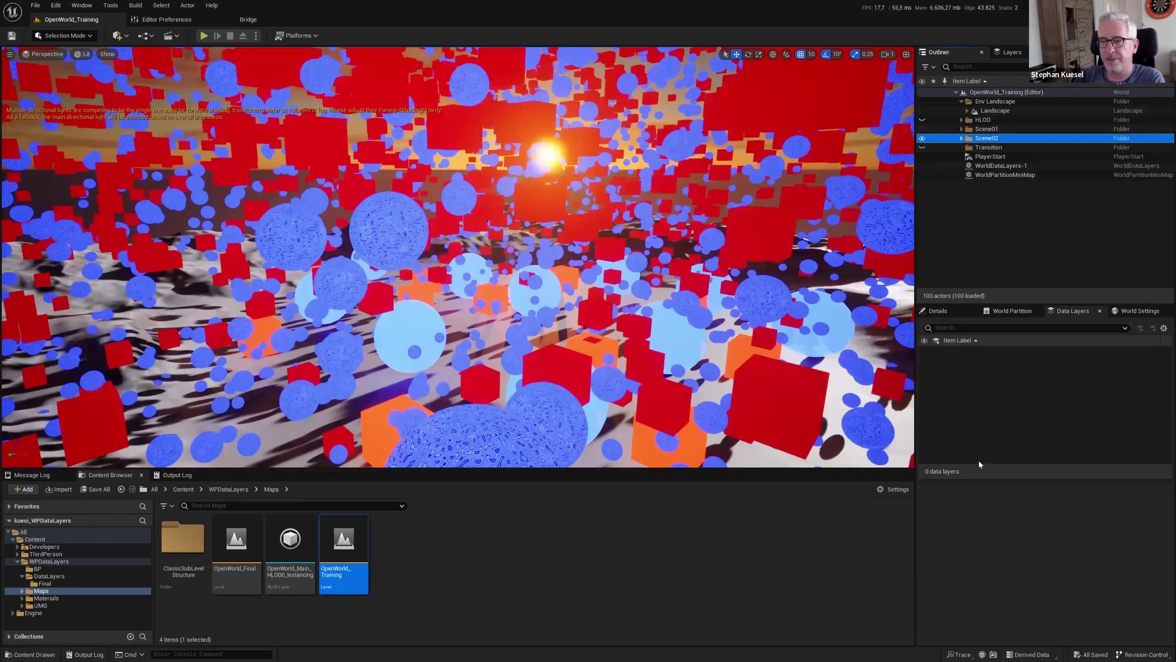
pyautogui.click(634, 573)
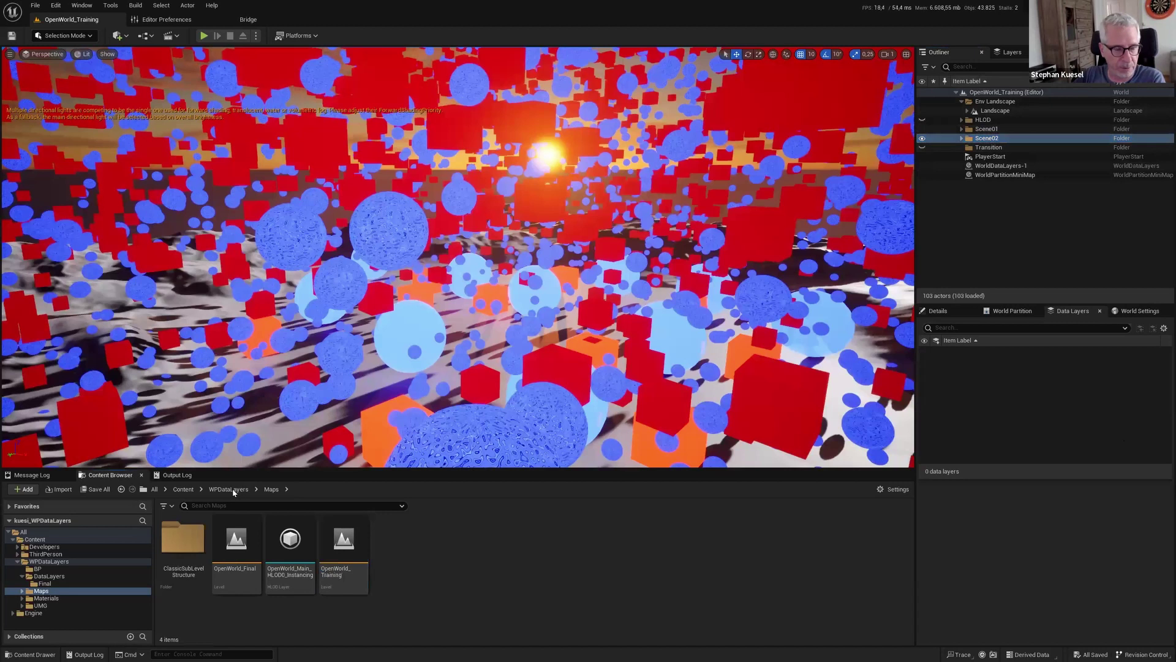
# Create a folder named Demo inside WPDataLayers/DataLayers and open it
pyautogui.click(229, 489)
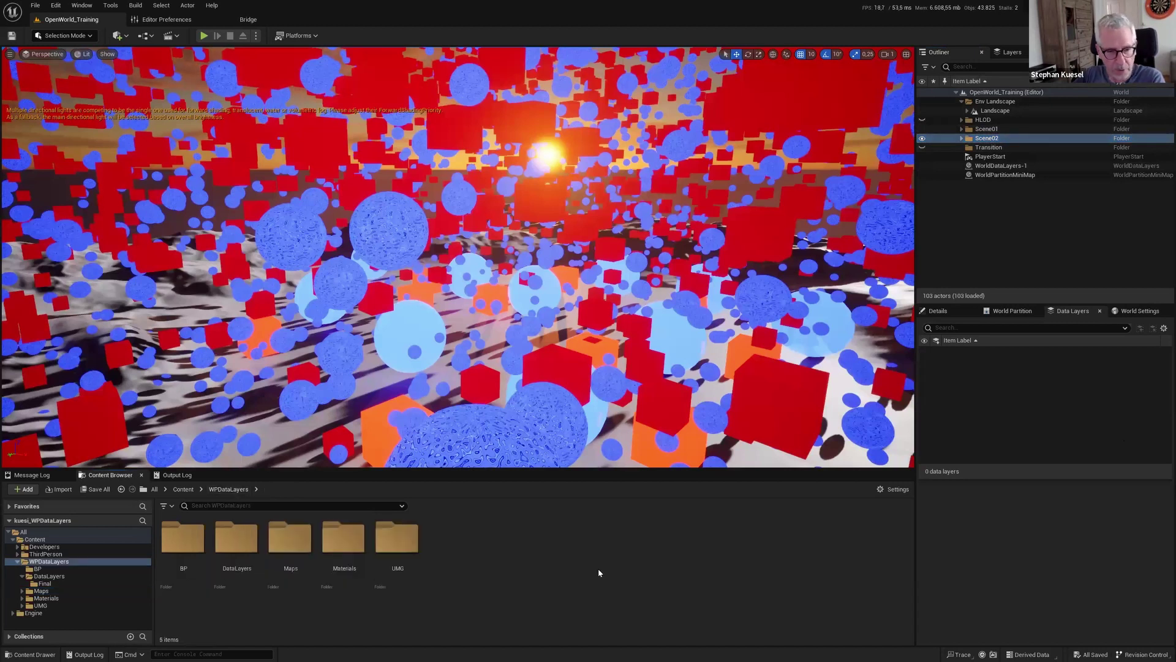
pyautogui.doubleClick(242, 537)
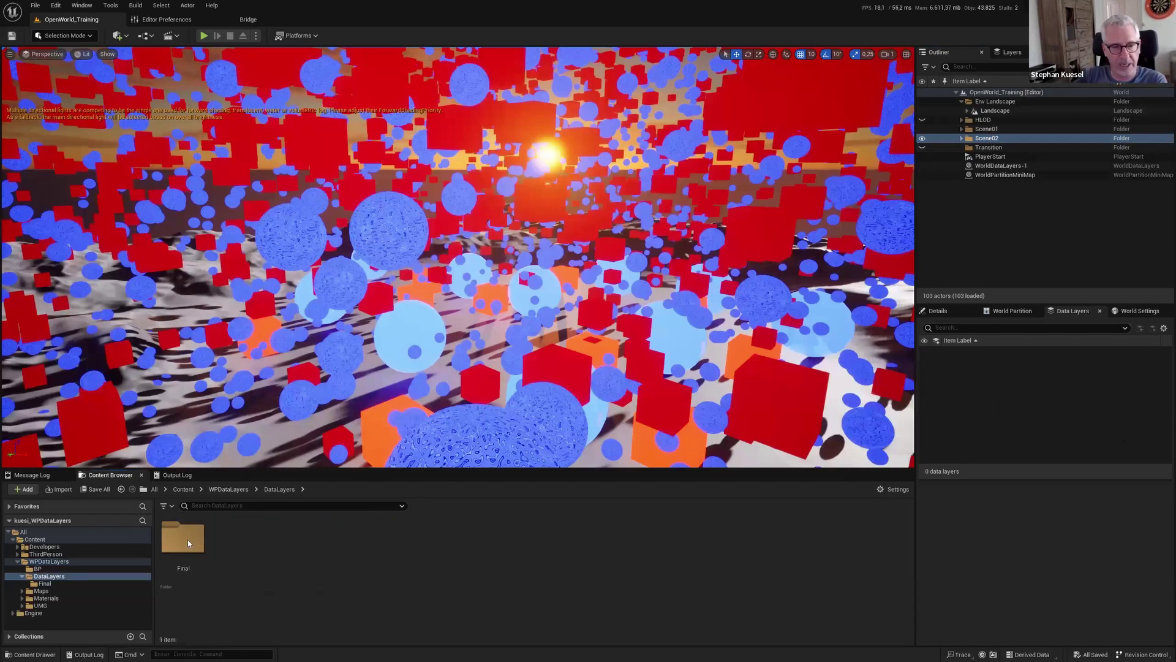
pyautogui.rightClick(316, 559)
pyautogui.click(376, 265)
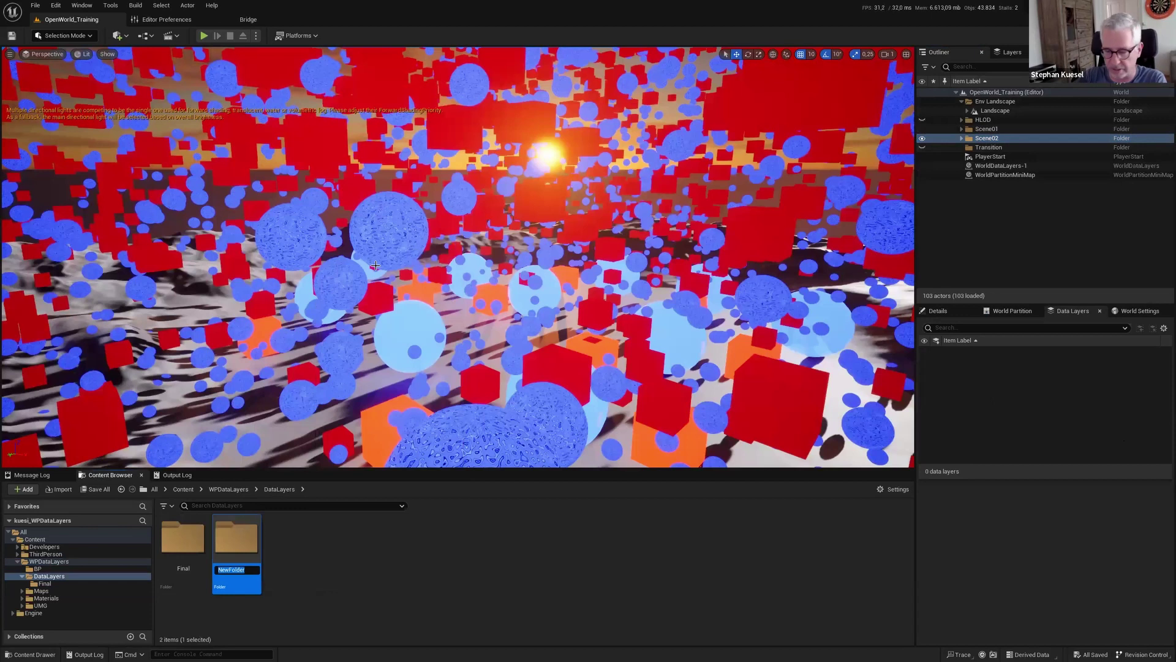
pyautogui.write('T')
pyautogui.press('BackSpace')
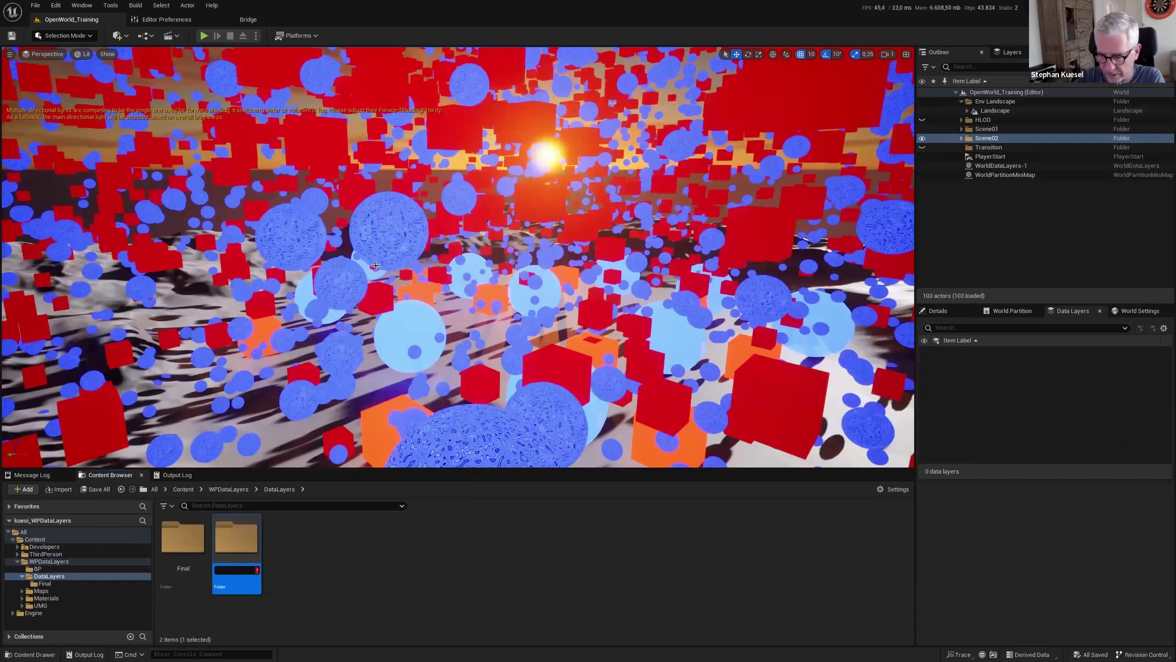
pyautogui.write('Demo')
pyautogui.press('Return')
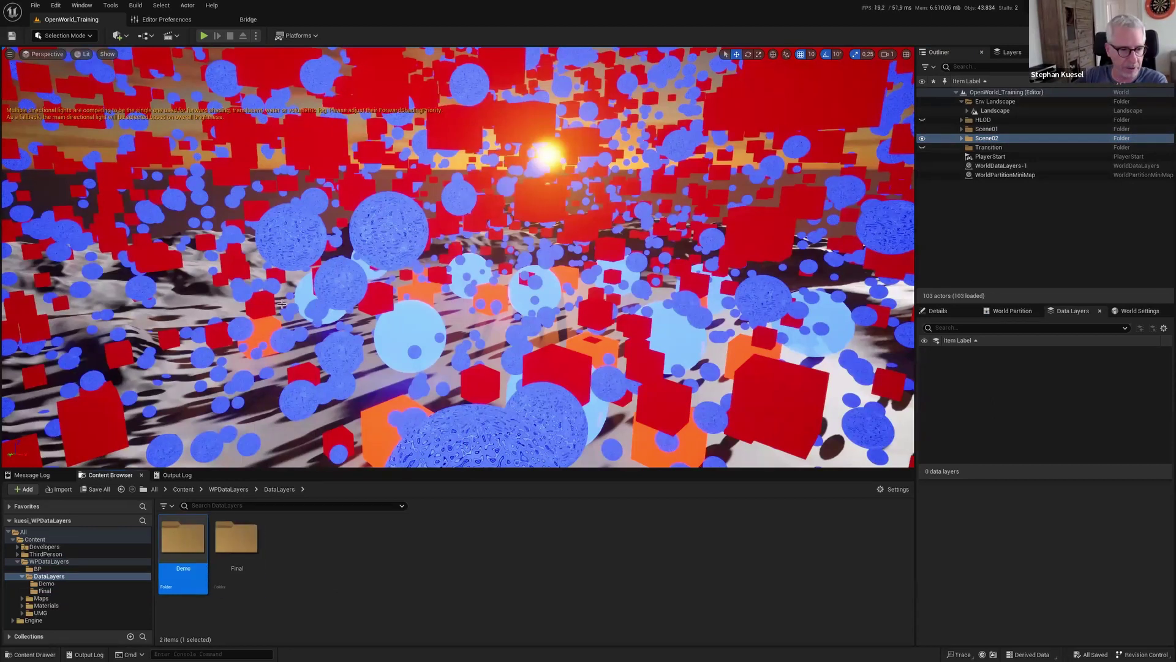
pyautogui.doubleClick(187, 535)
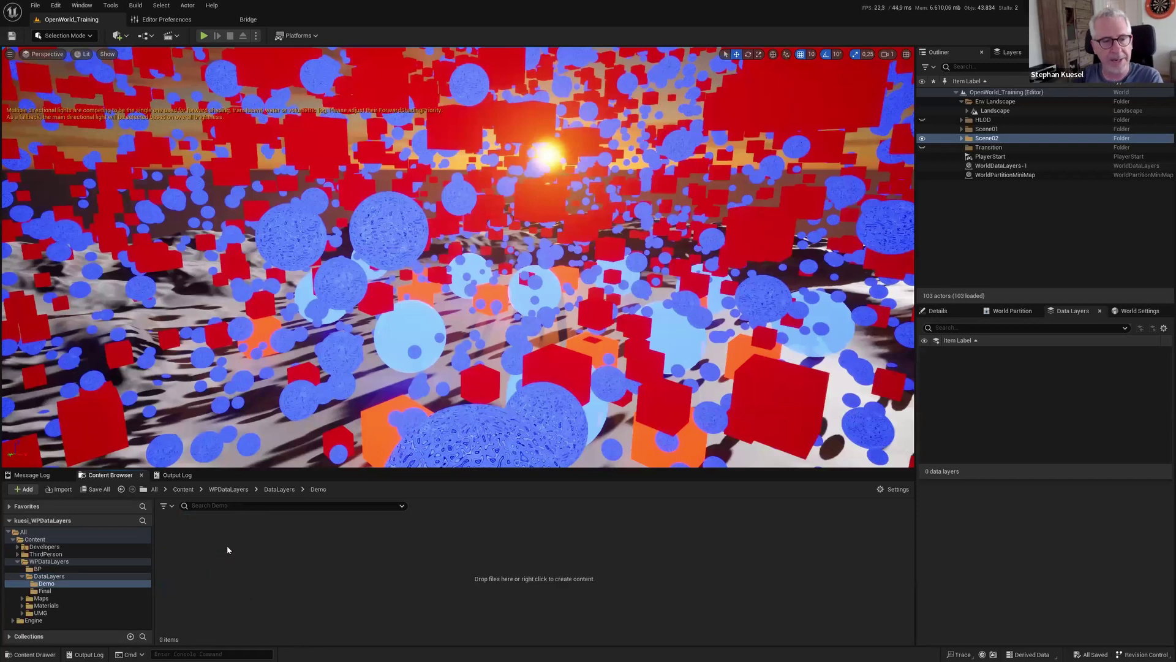
pyautogui.rightClick(396, 545)
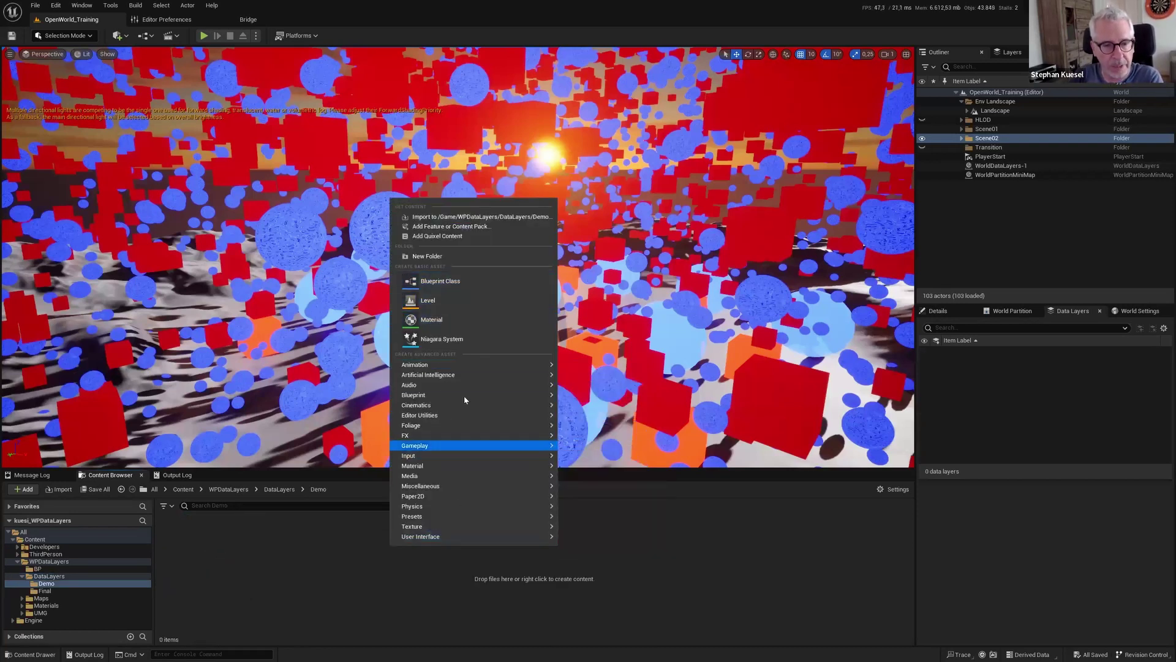
pyautogui.moveTo(464, 382)
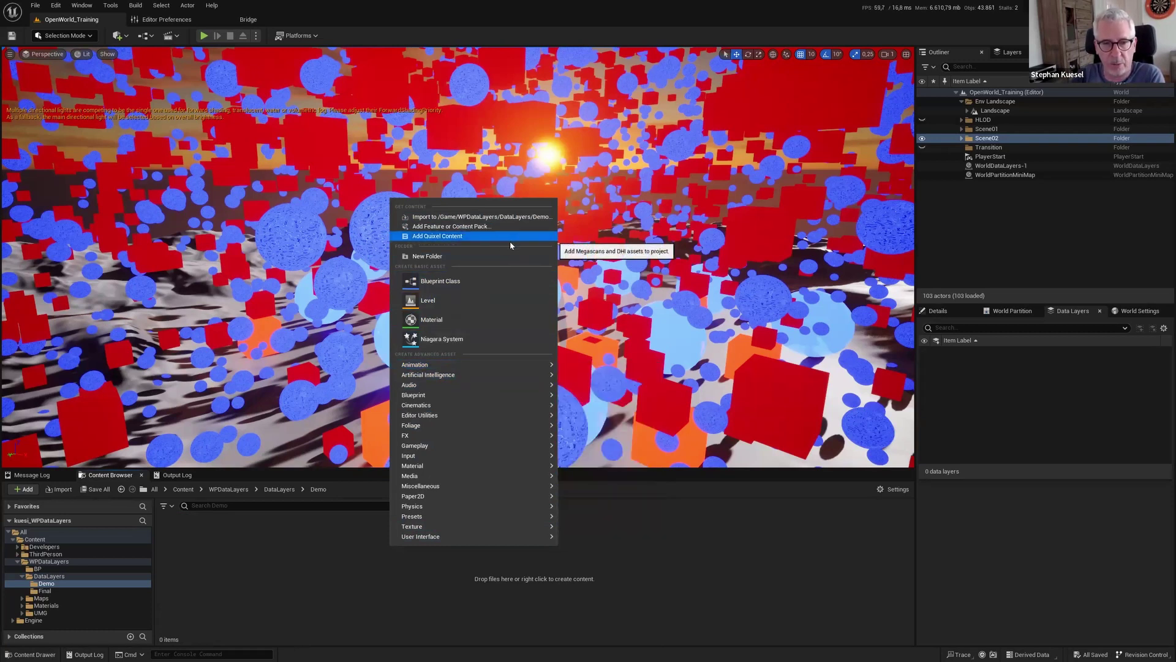
pyautogui.write('co')
pyautogui.press('BackSpace')
pyautogui.press('BackSpace')
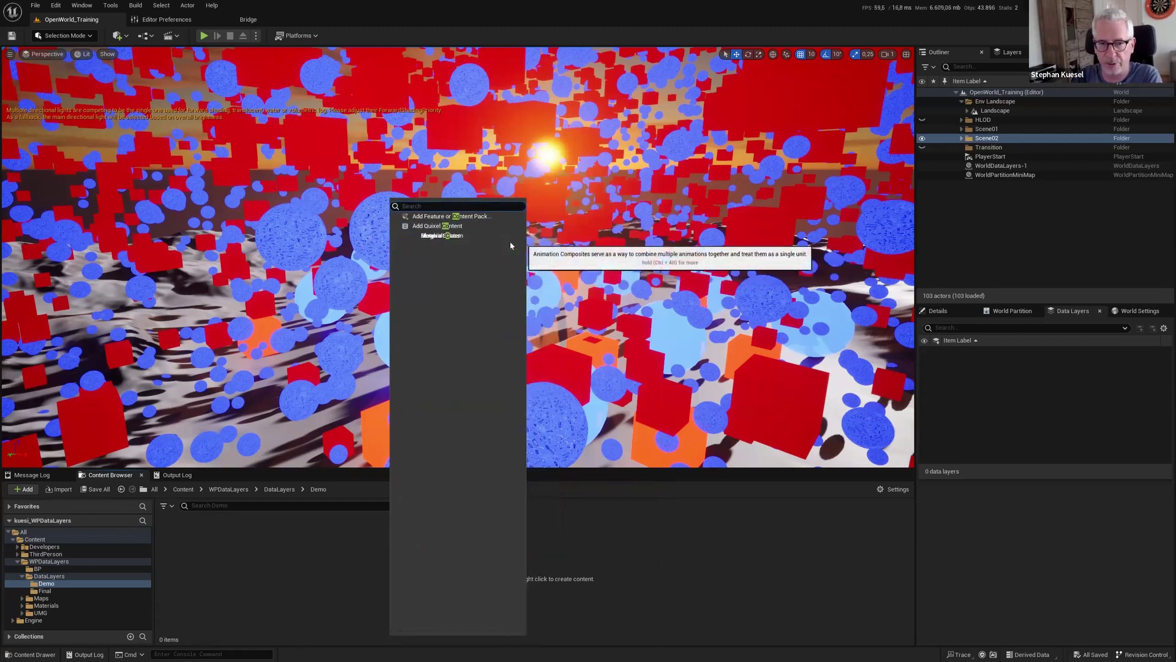
pyautogui.write('data')
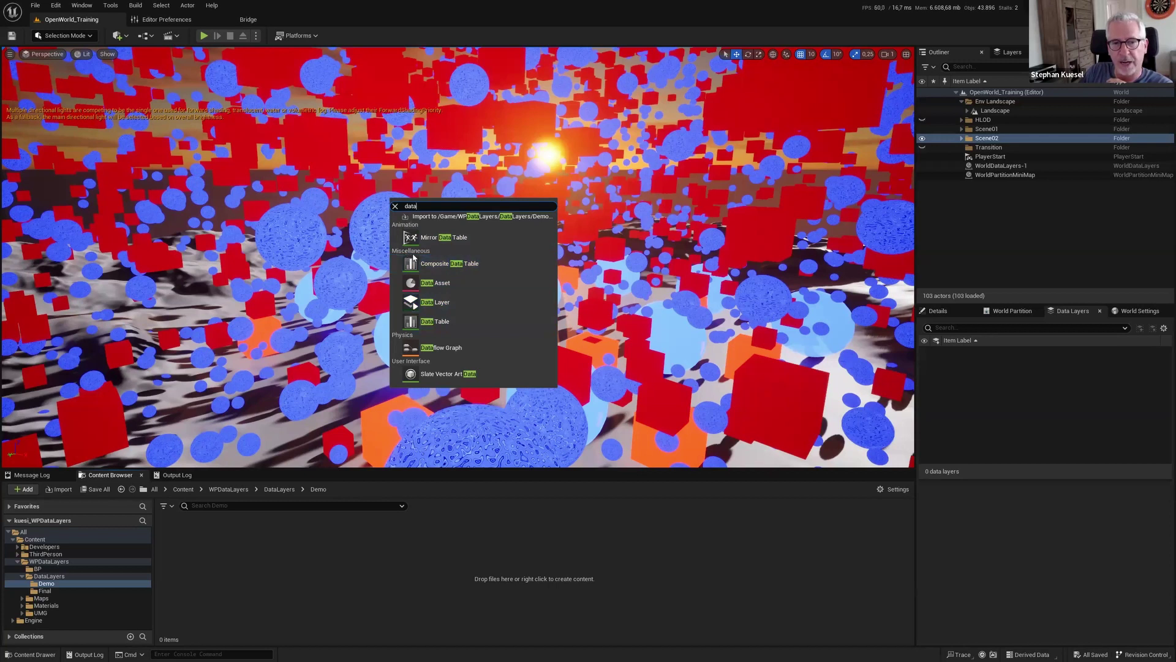
# Create a Data Layer asset named DL_BlueScene01 in the Demo folder
pyautogui.rightClick(462, 545)
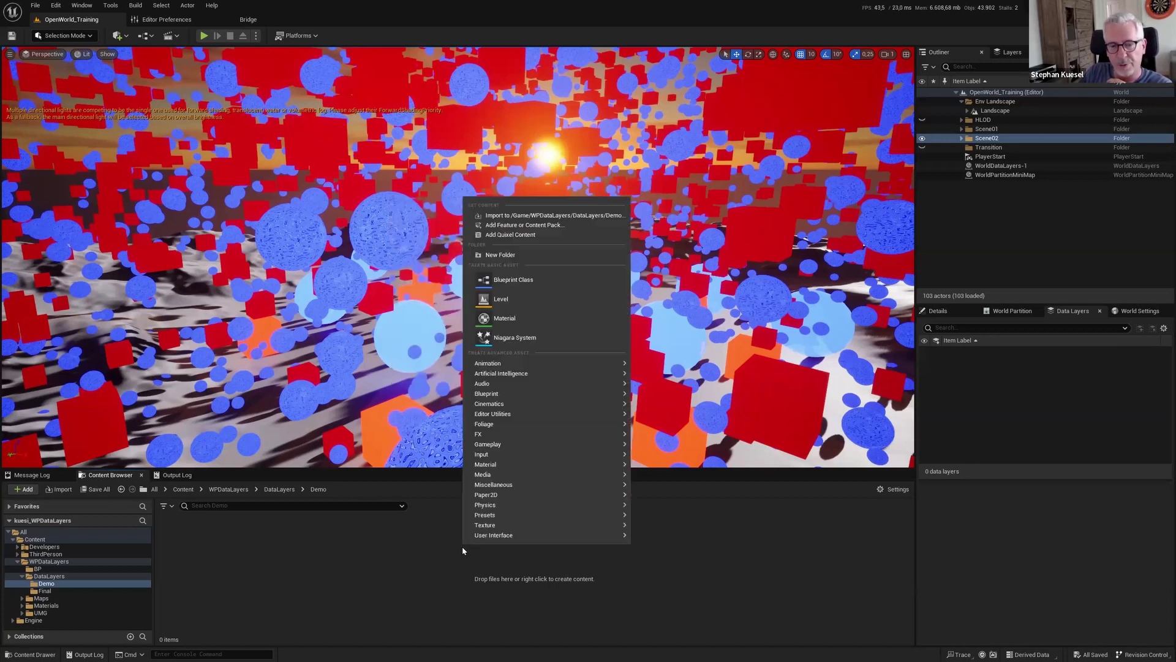
pyautogui.moveTo(528, 484)
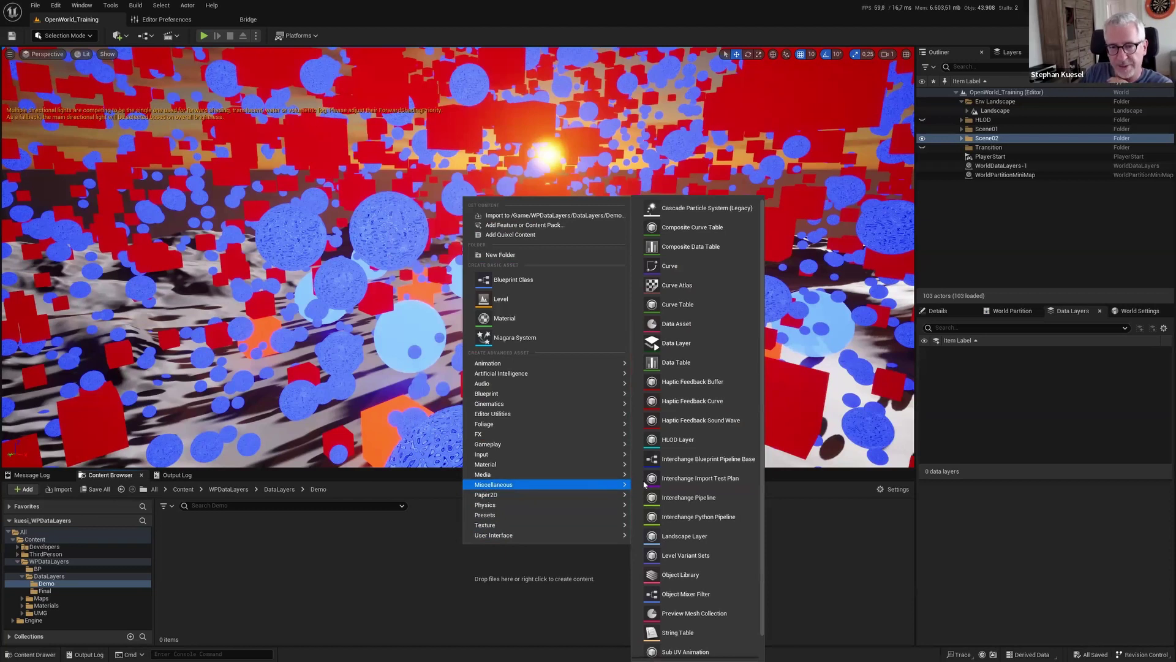
pyautogui.click(687, 345)
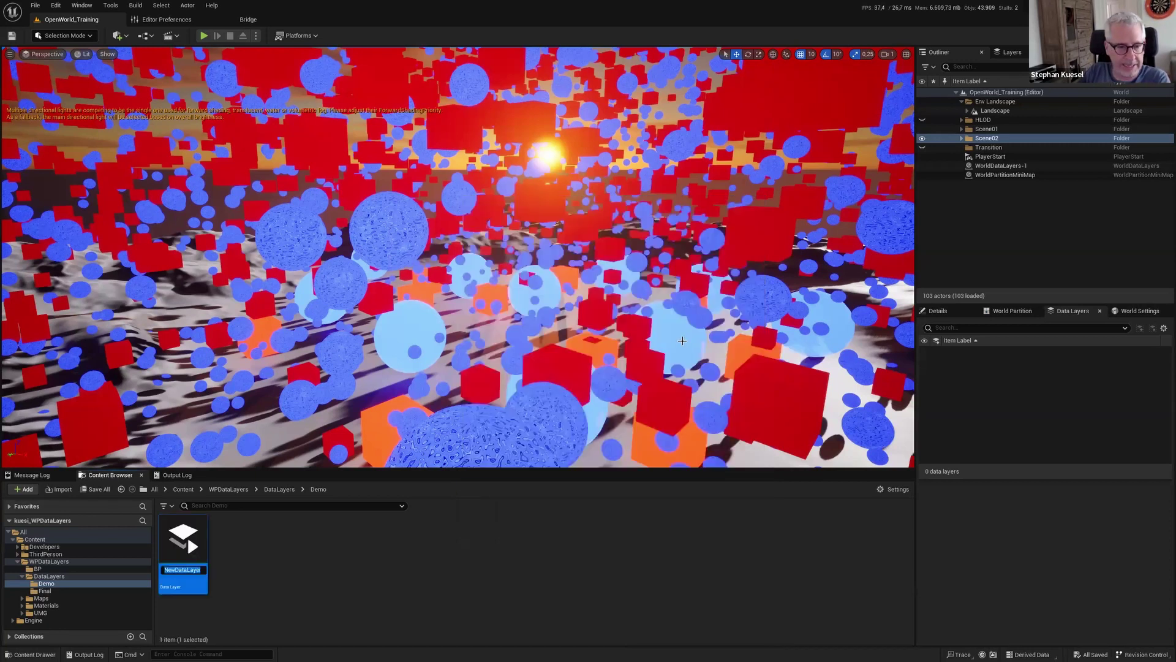
pyautogui.write('DL_')
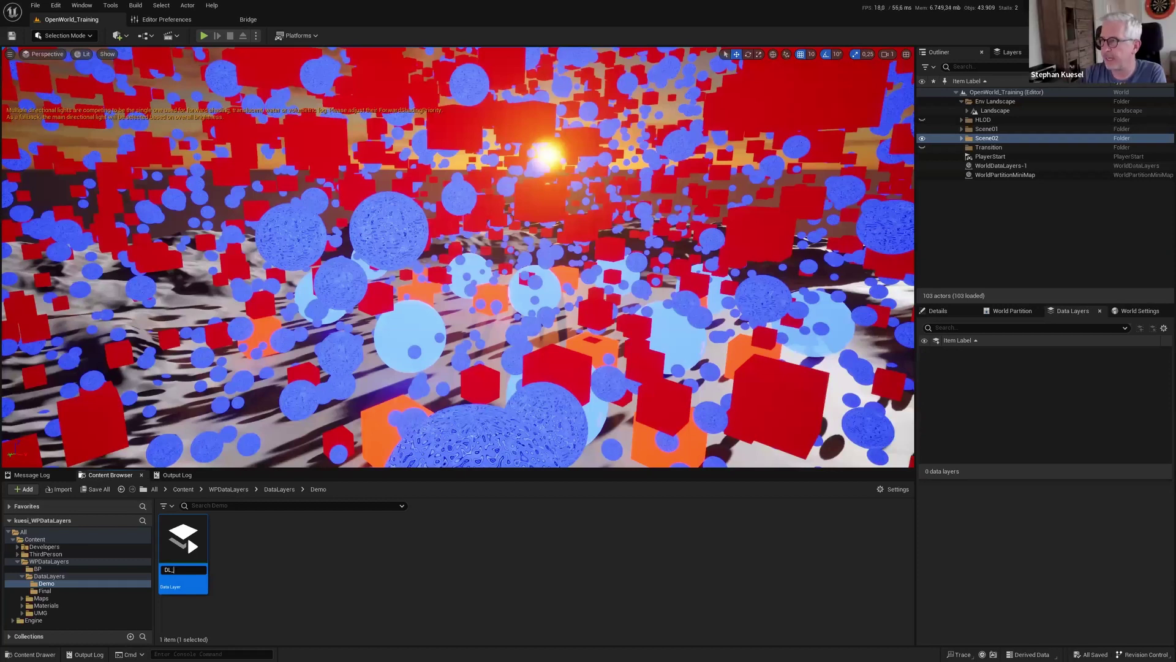
pyautogui.doubleClick(174, 570)
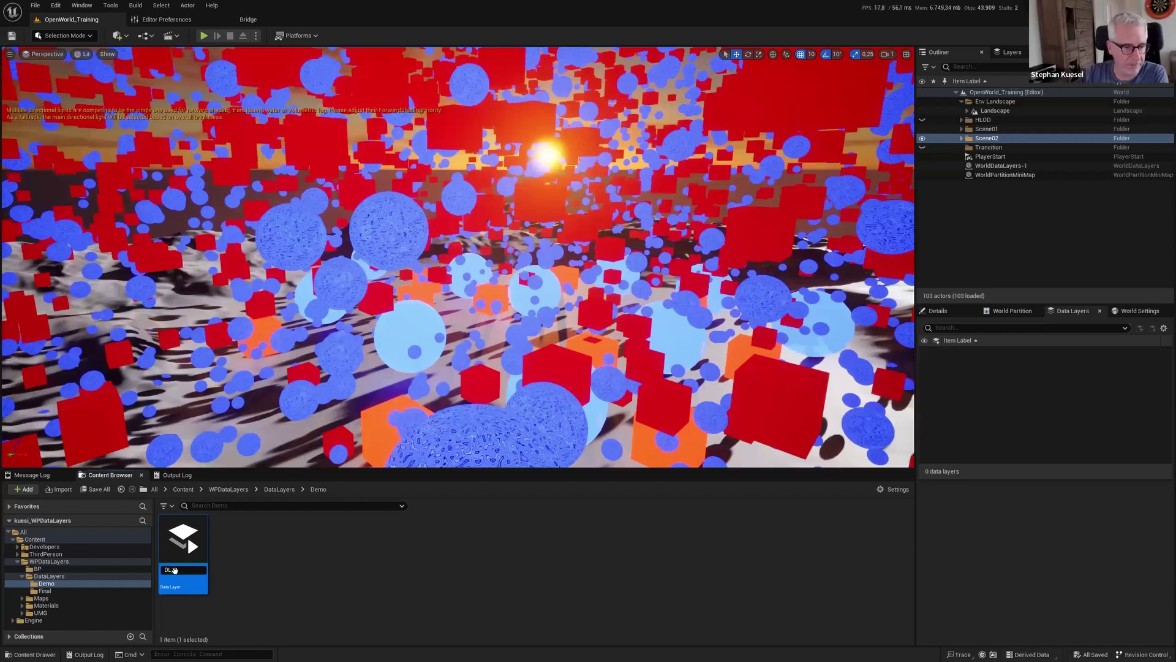
pyautogui.press('End')
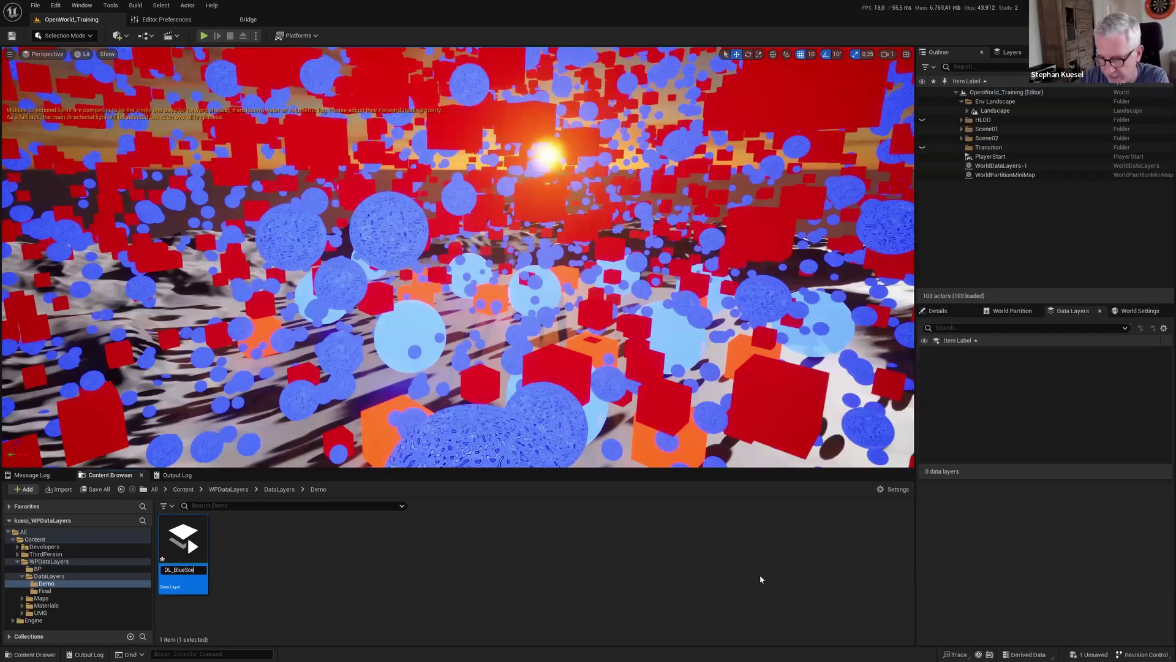
pyautogui.write('BlueScene01')
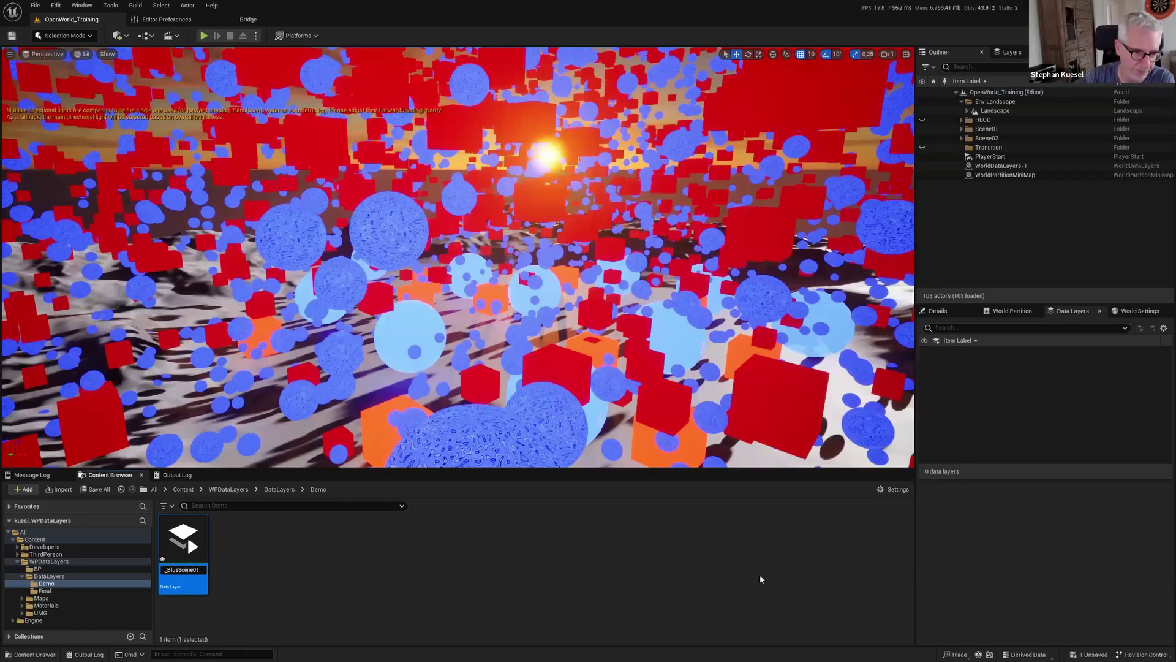
pyautogui.press('Return')
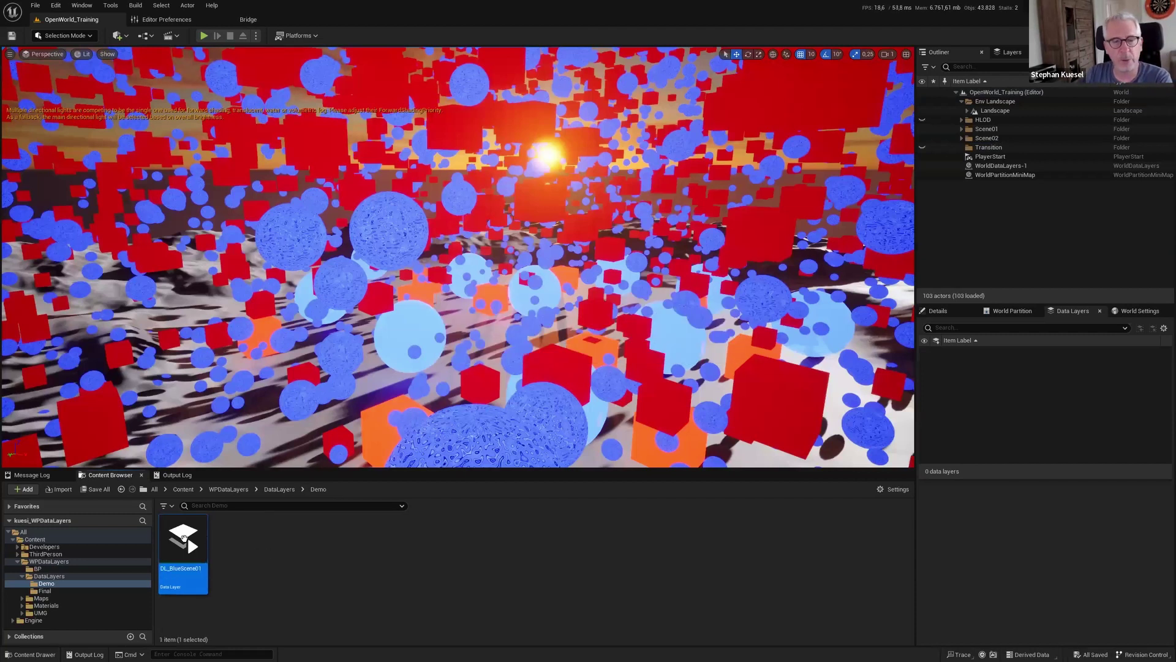
# Create a second Data Layer asset named DL_RedScene02 in the Demo folder
pyautogui.rightClick(273, 541)
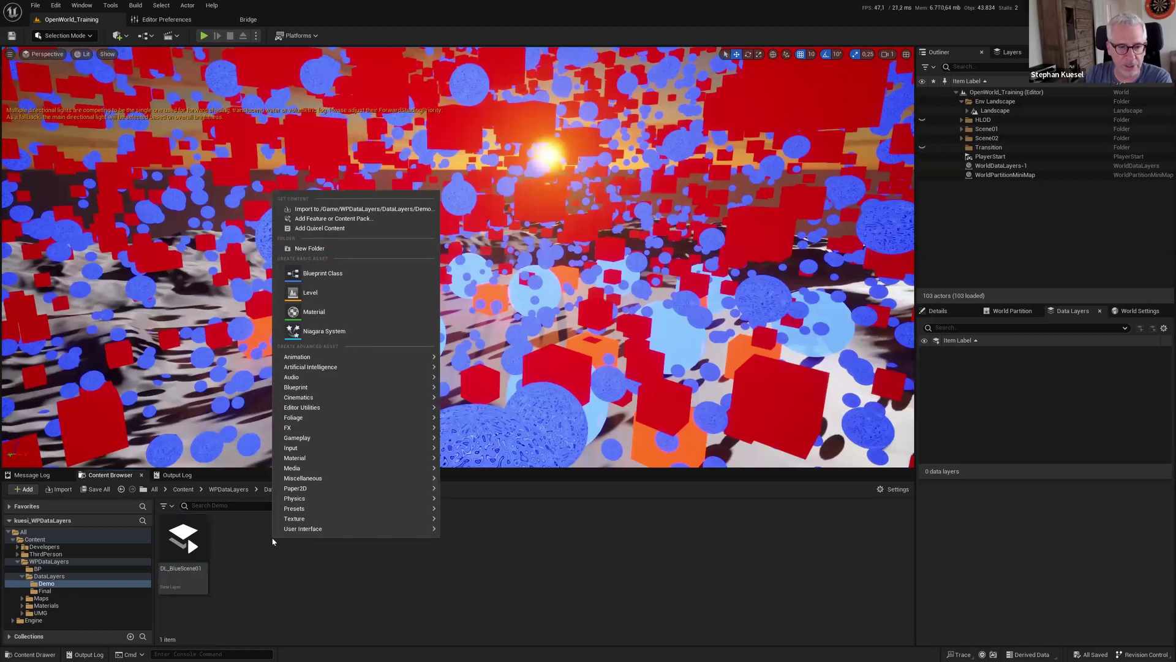
pyautogui.moveTo(319, 478)
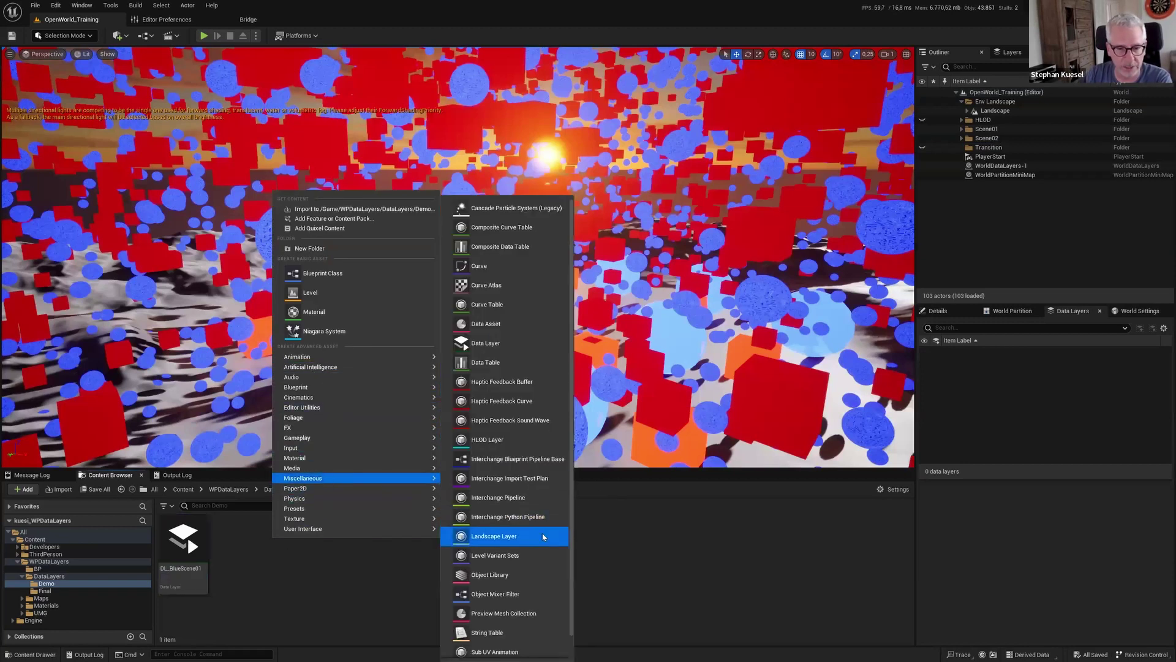
pyautogui.click(498, 344)
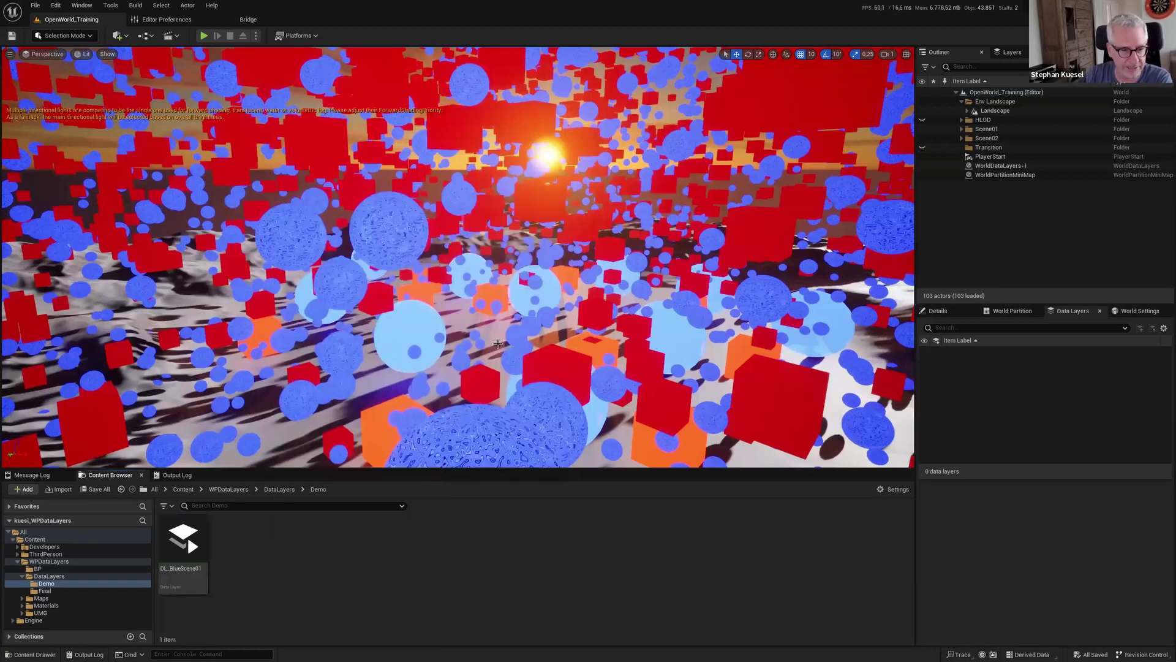
pyautogui.write('D')
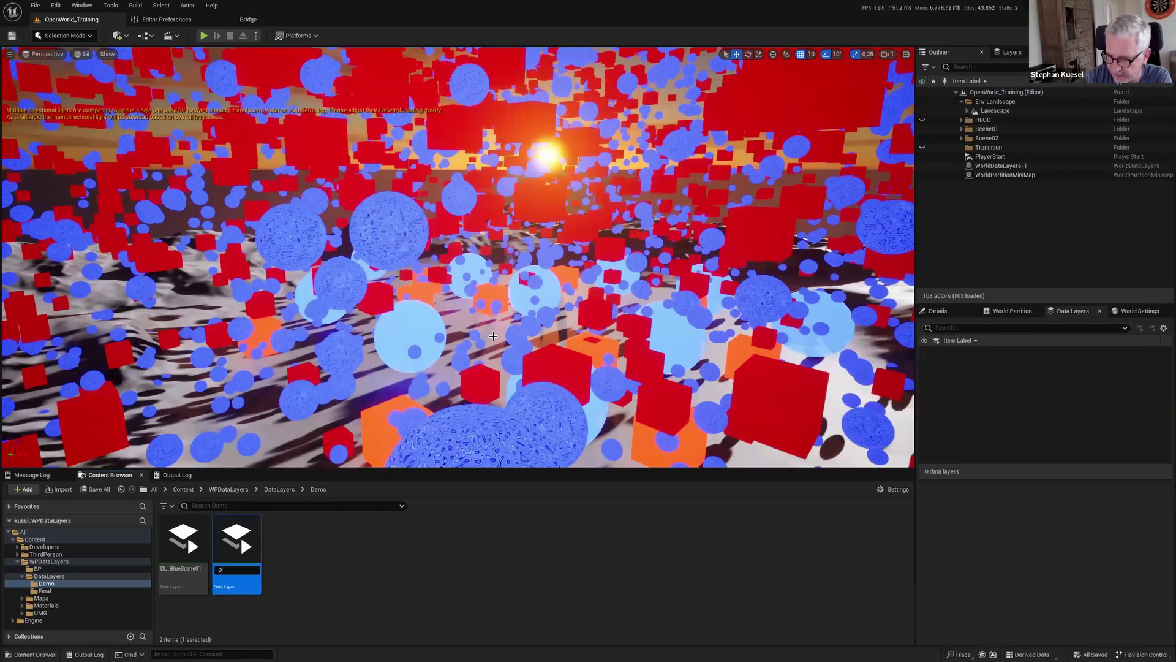
pyautogui.write('L_Red')
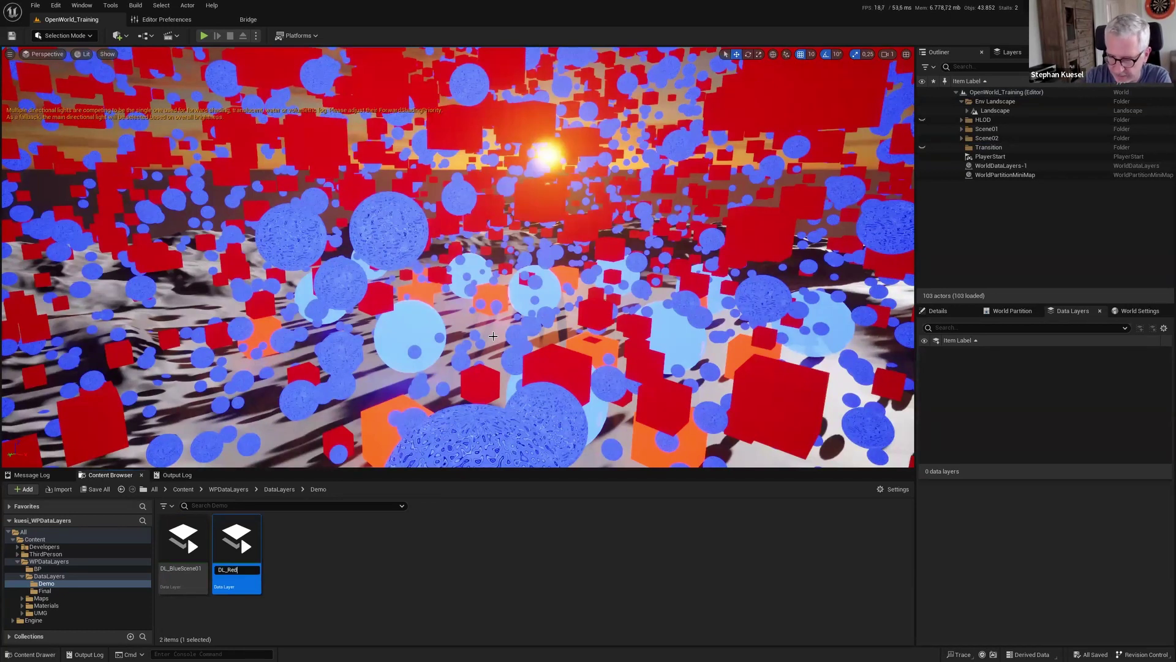
pyautogui.write('Scene')
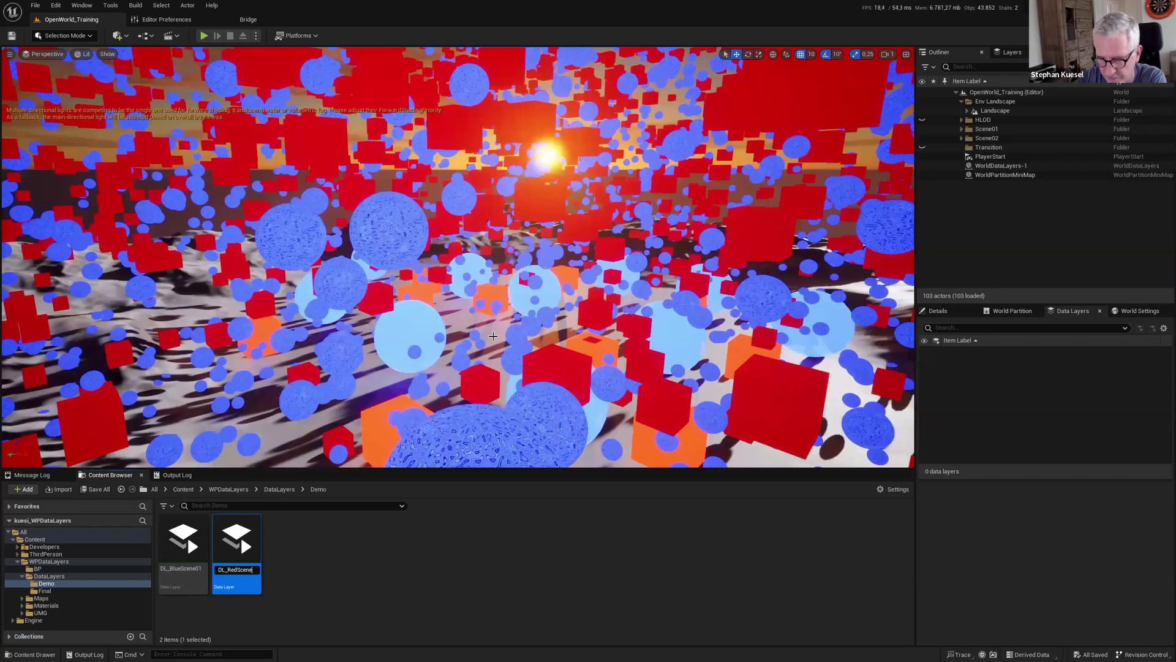
pyautogui.write('02')
pyautogui.press('Return')
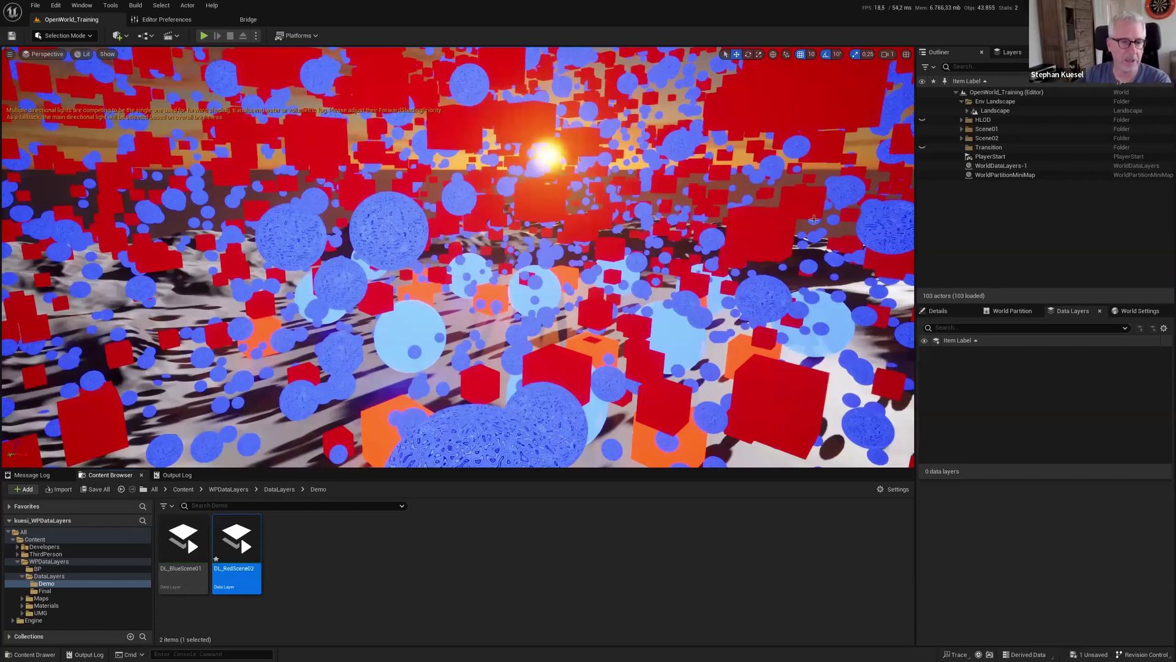
# Open the DL_BlueScene01 asset and examine its data layer type and runtime debug color settings
pyautogui.click(189, 538)
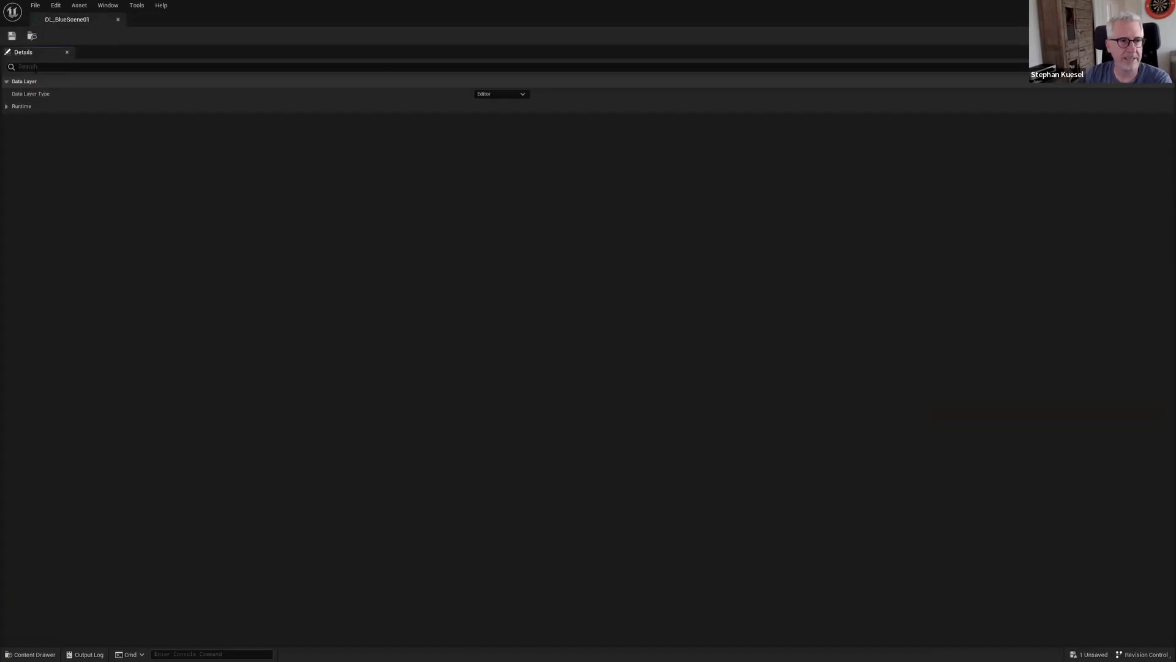
pyautogui.click(6, 106)
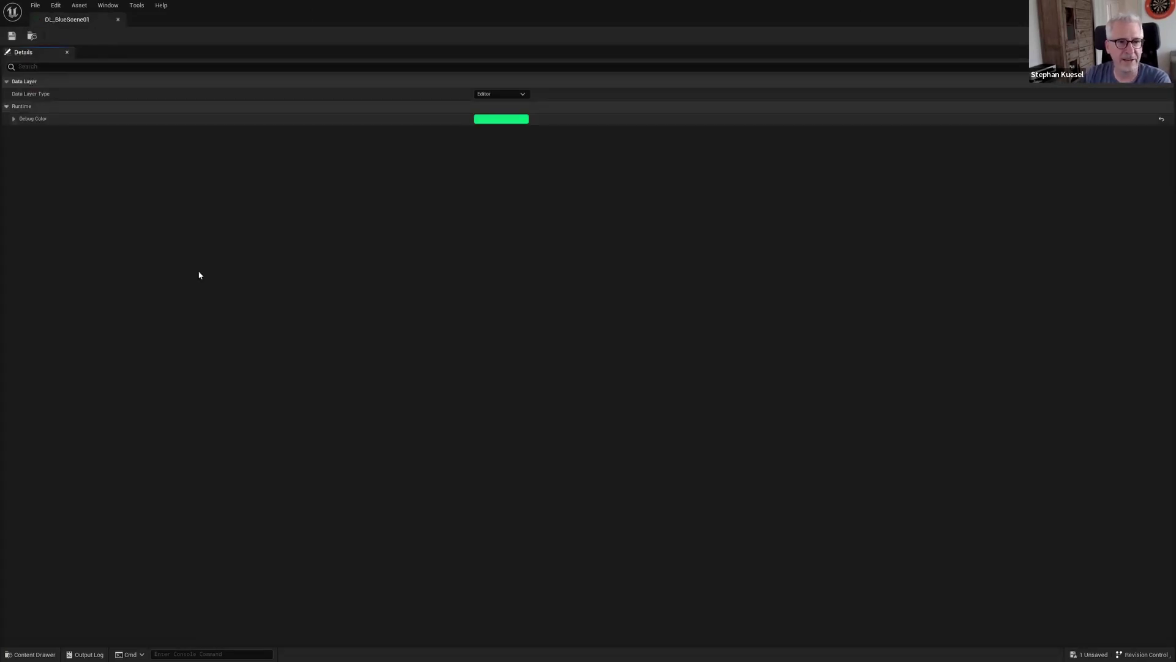
pyautogui.click(13, 119)
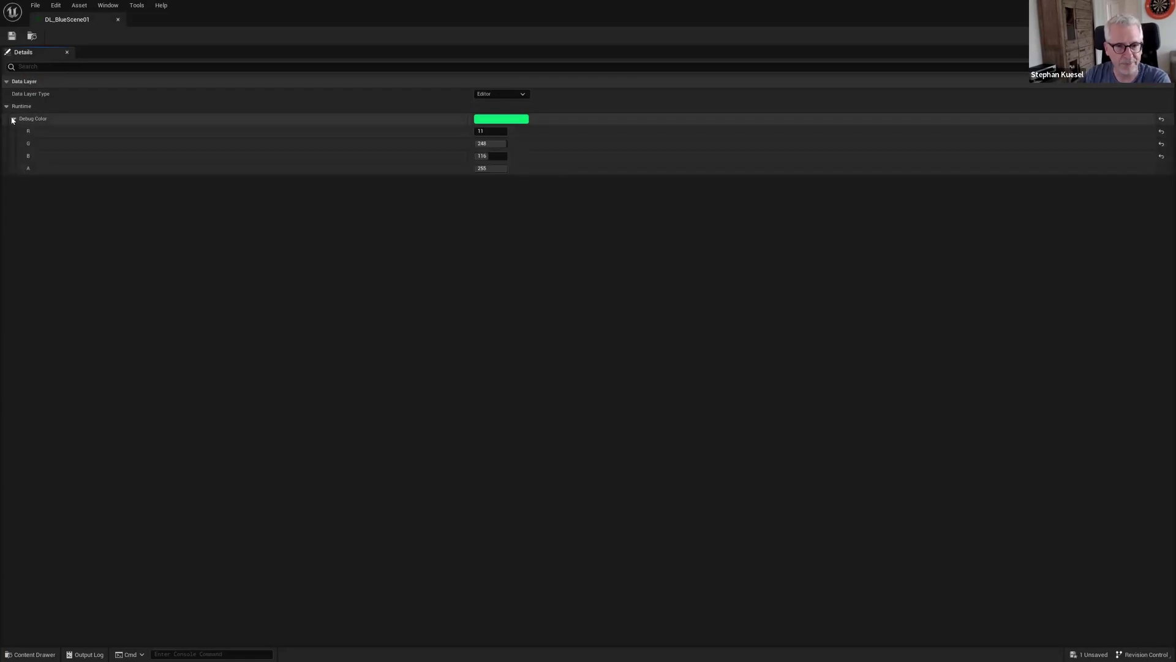
pyautogui.click(13, 120)
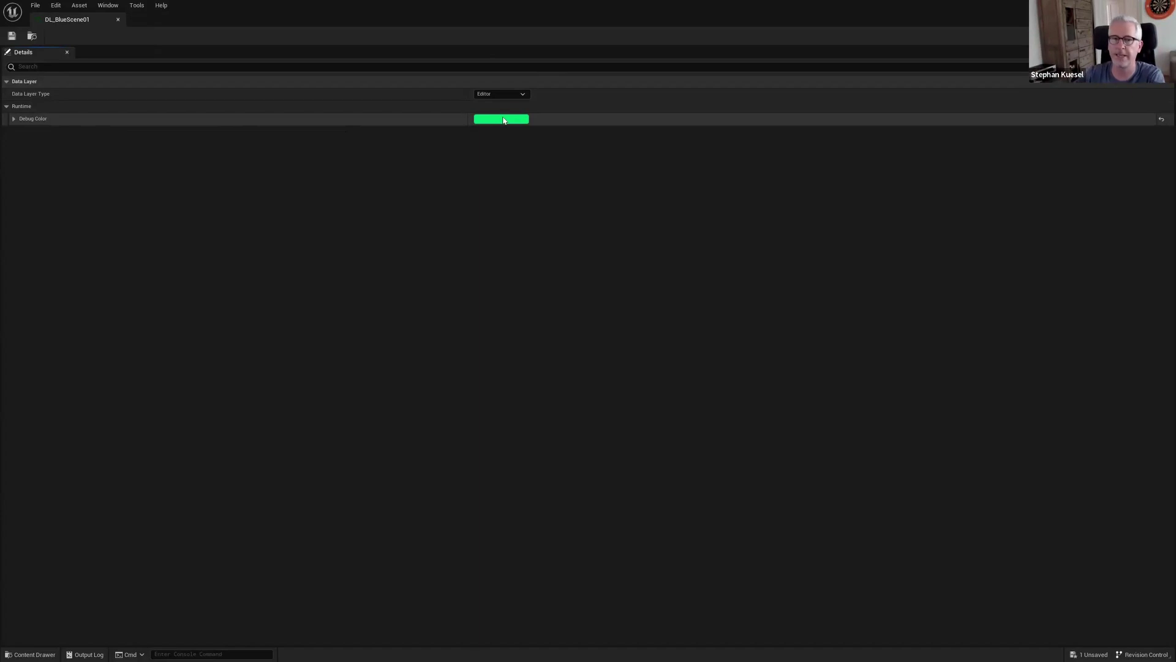
# Set the data layer type of DL_BlueScene01 to Runtime, then save and close the asset
pyautogui.moveTo(22, 96)
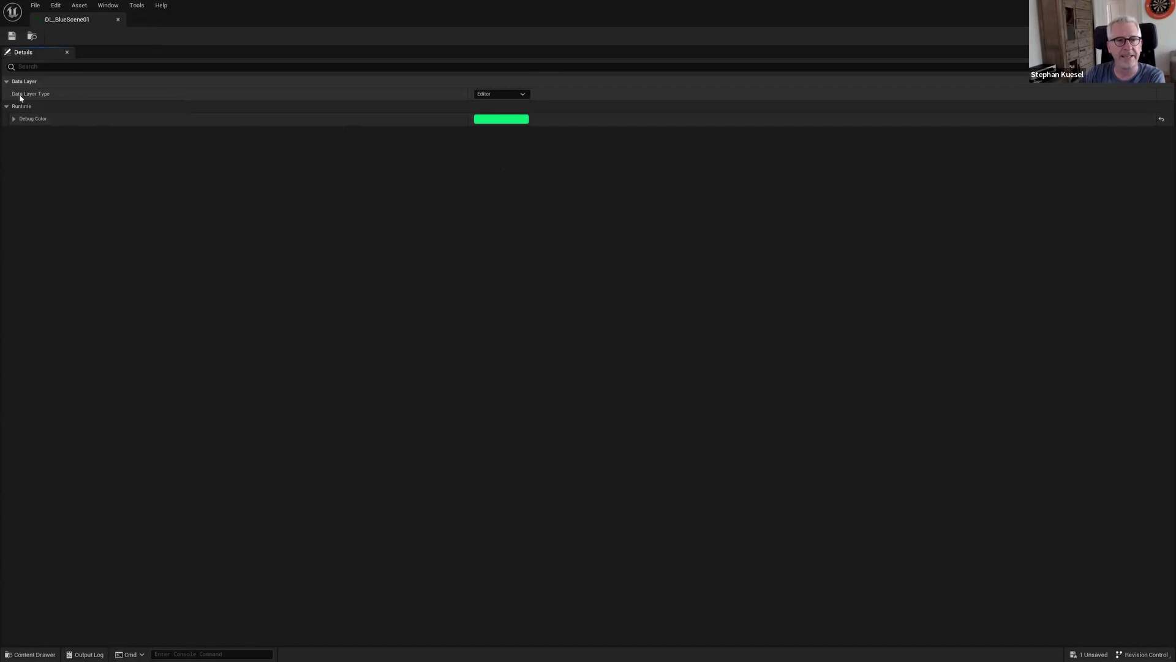
pyautogui.click(500, 94)
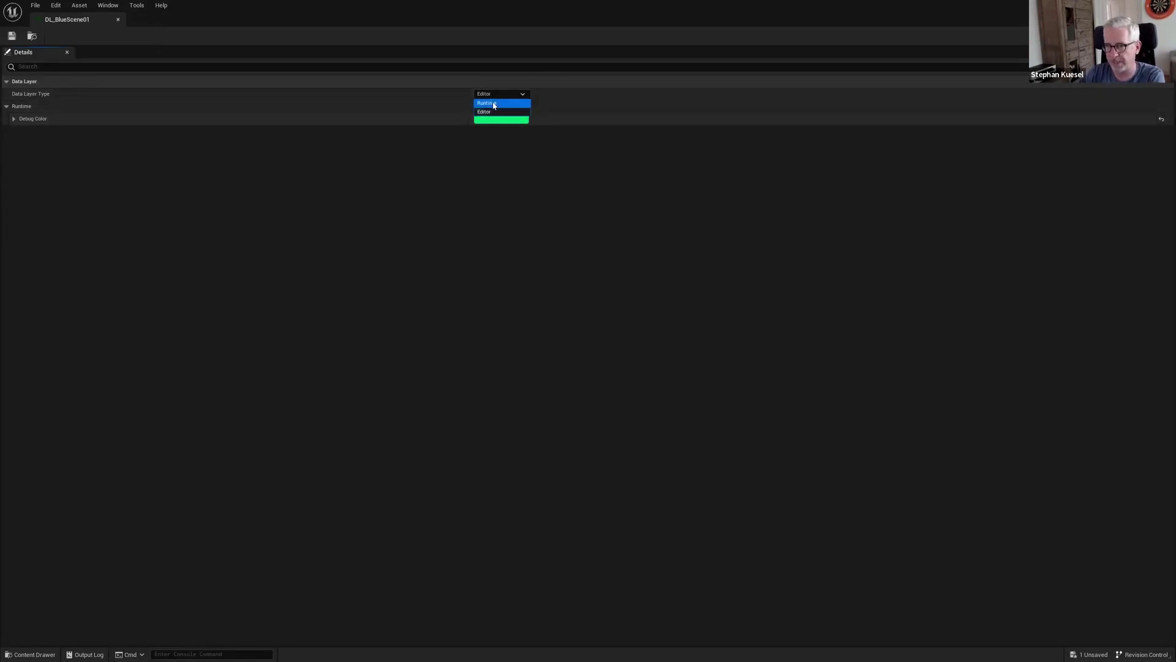
pyautogui.click(493, 104)
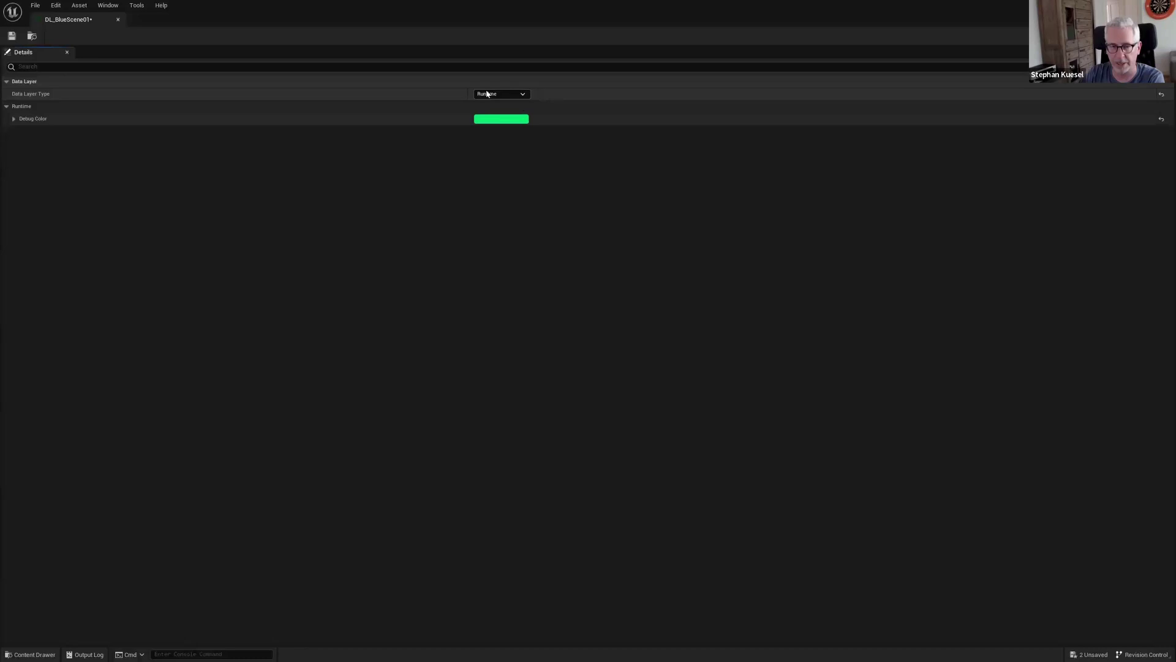
pyautogui.click(12, 36)
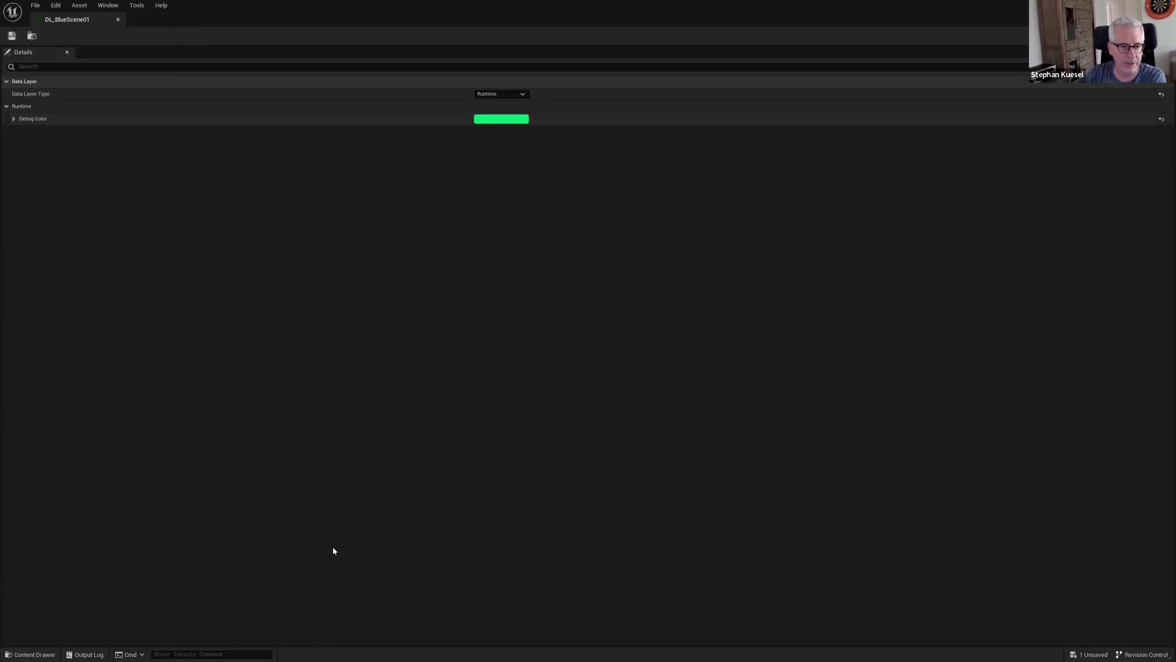
pyautogui.hotkey('ctrl', 'w')
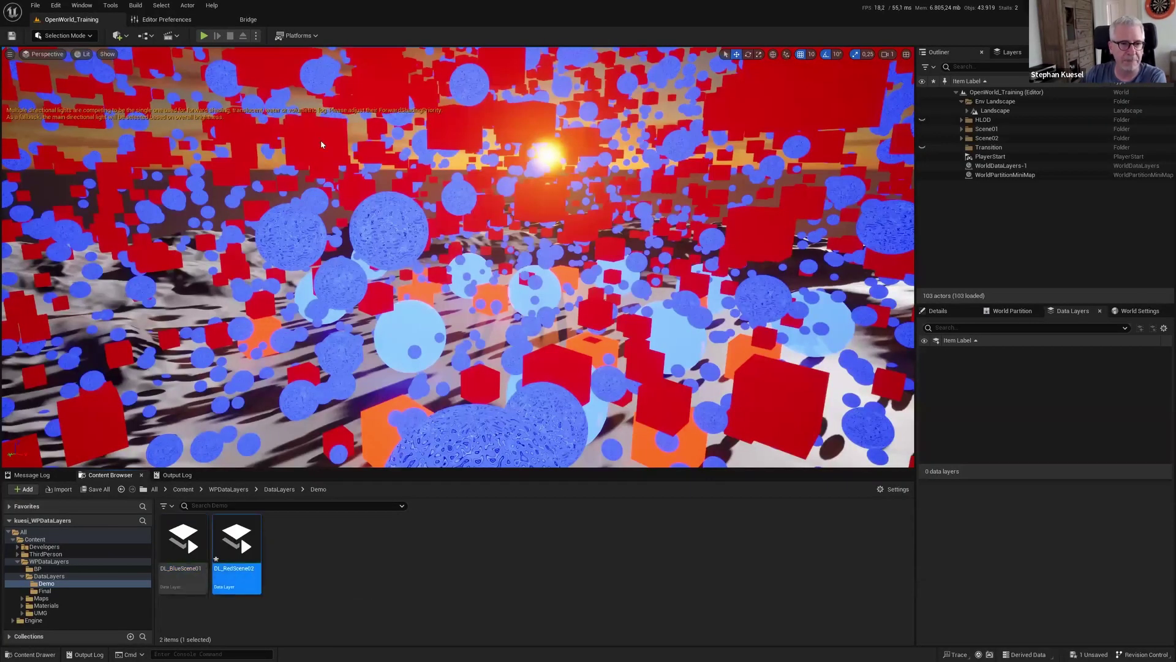
# Open DL_RedScene02, change its data layer type to Runtime, and save and close the asset
pyautogui.press('Return')
pyautogui.click(501, 102)
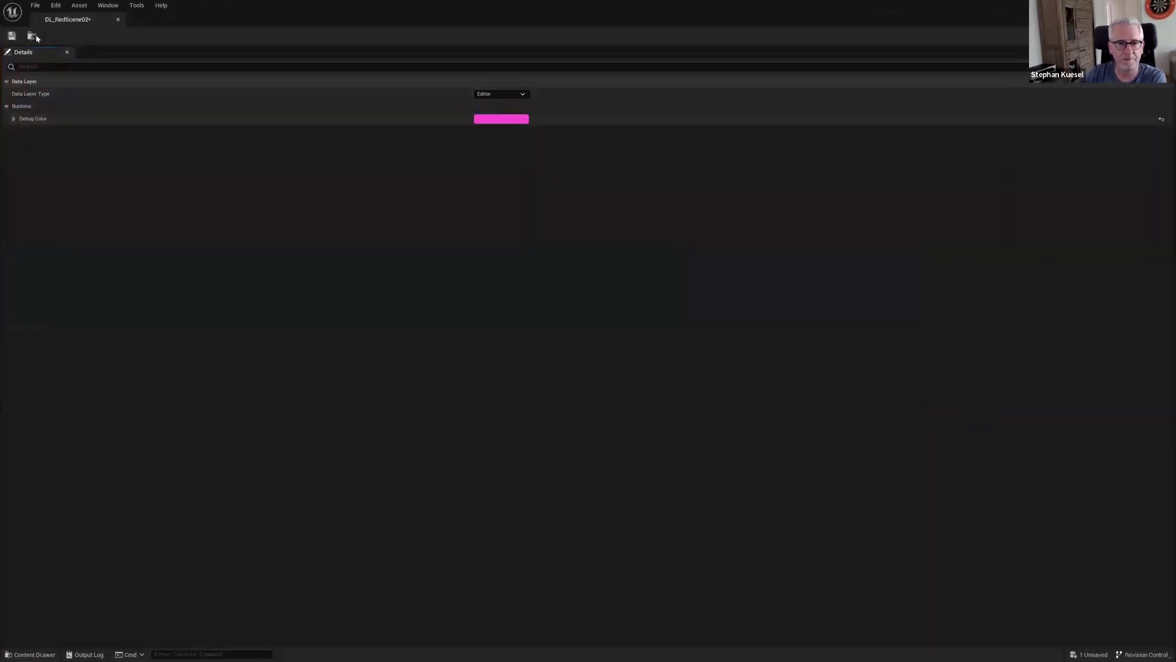
pyautogui.click(11, 36)
pyautogui.click(118, 20)
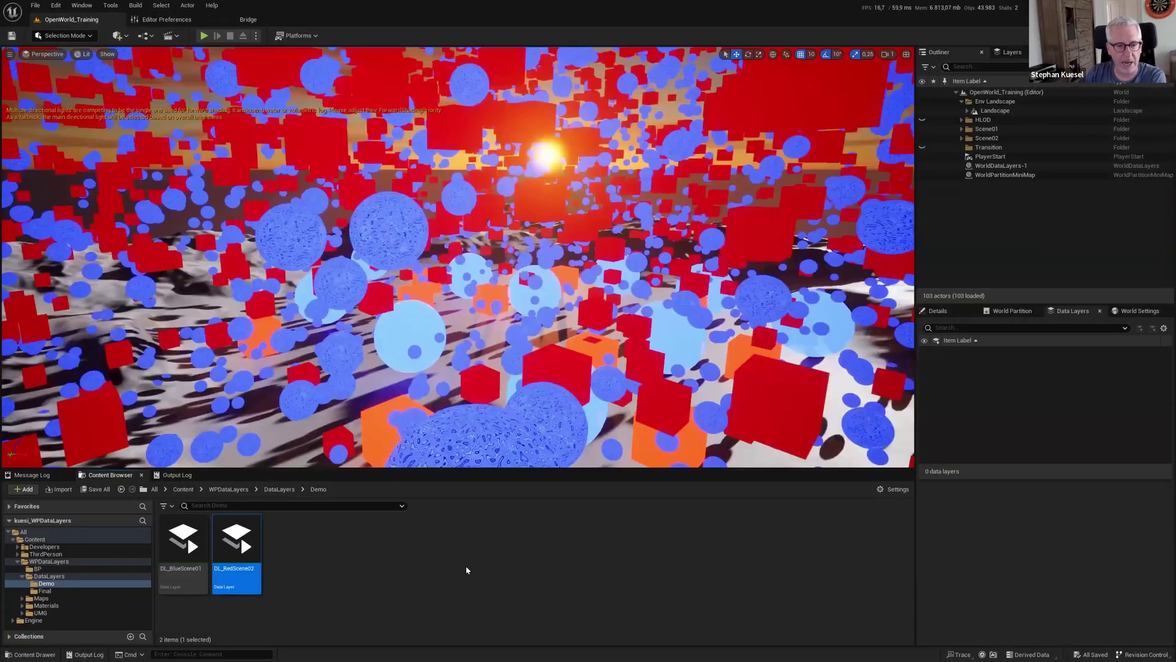
pyautogui.click(466, 569)
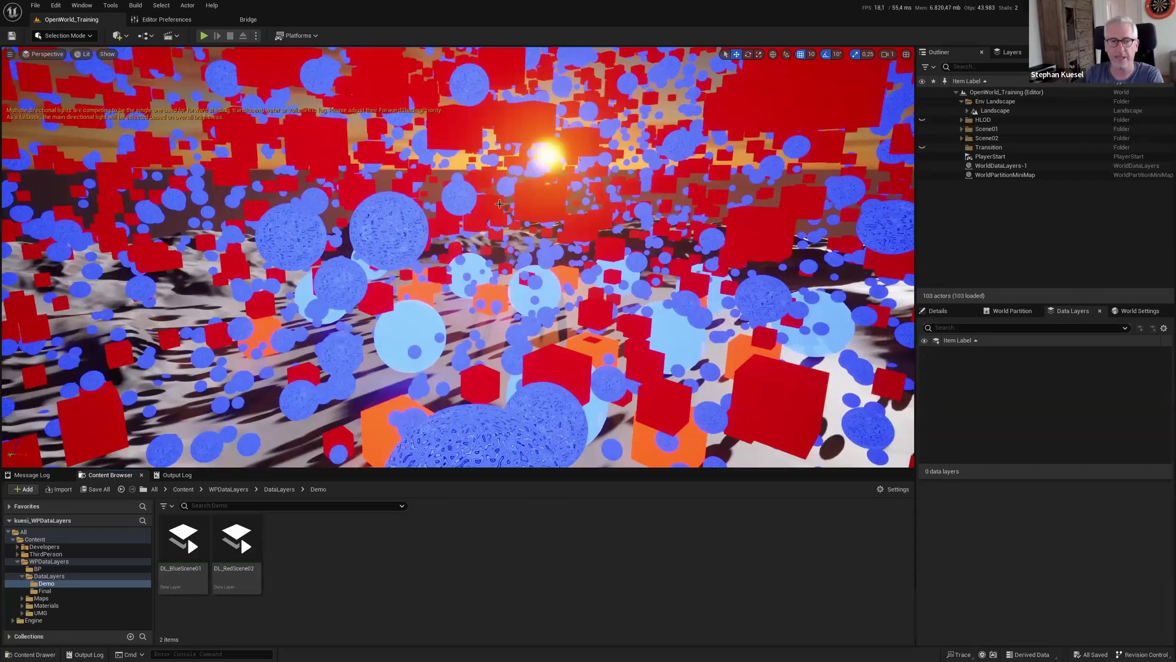
# Add the DL_BlueScene01 asset to the OpenWorld_Training level's data layers
pyautogui.click(182, 540)
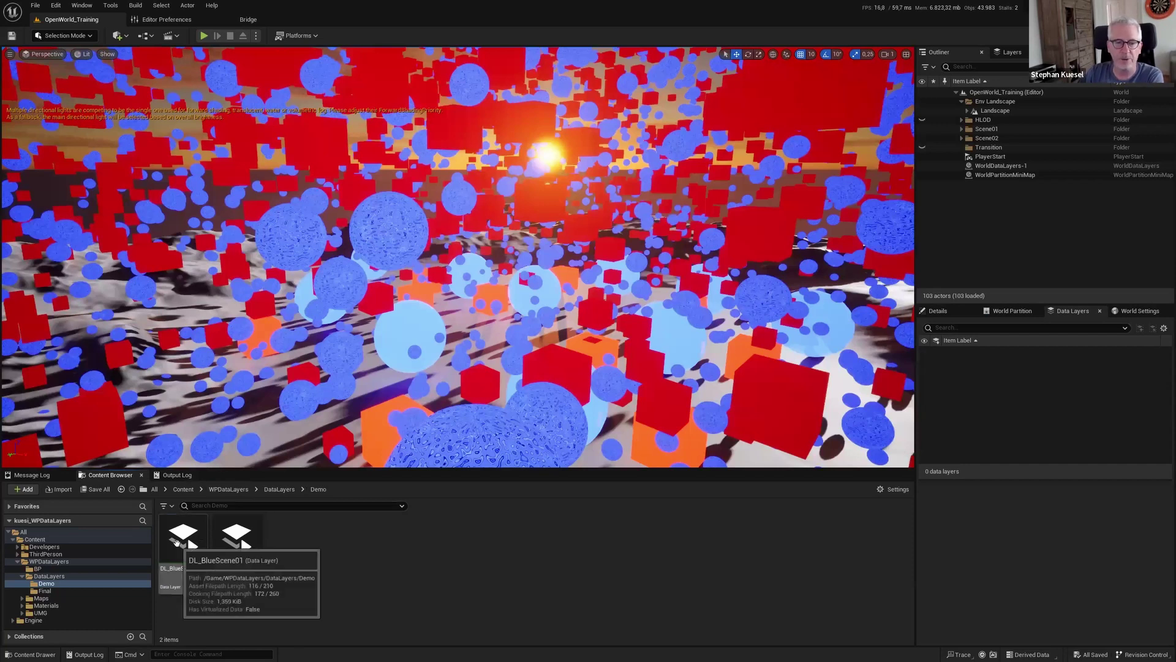
pyautogui.moveTo(201, 536); pyautogui.dragTo(961, 362)
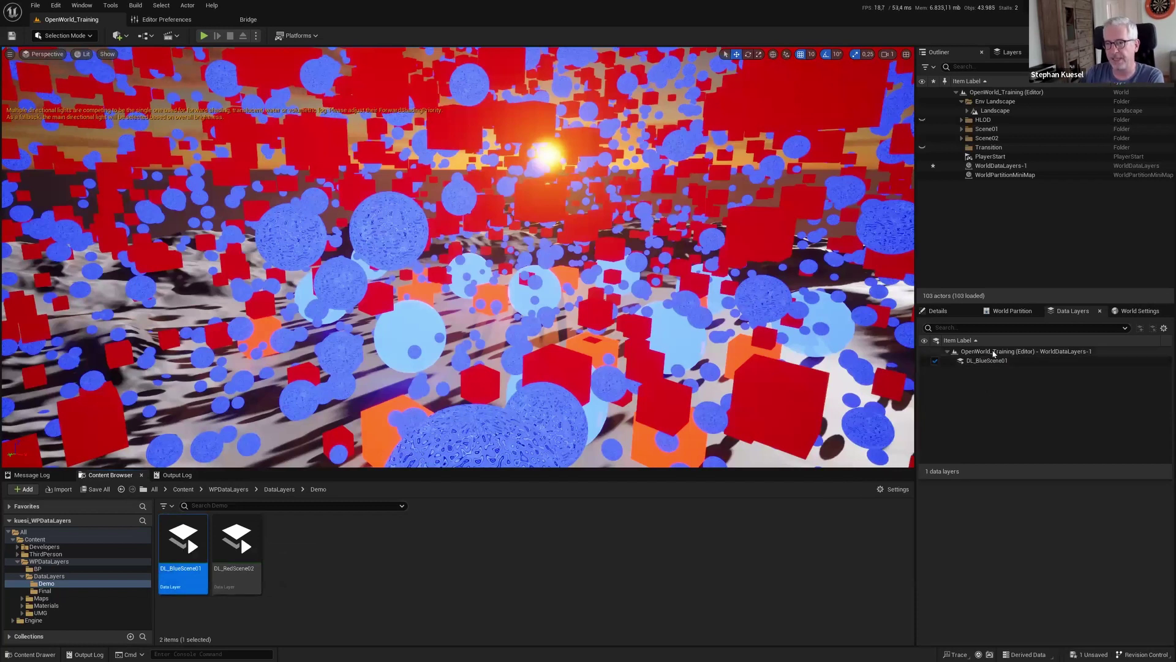
pyautogui.click(964, 353)
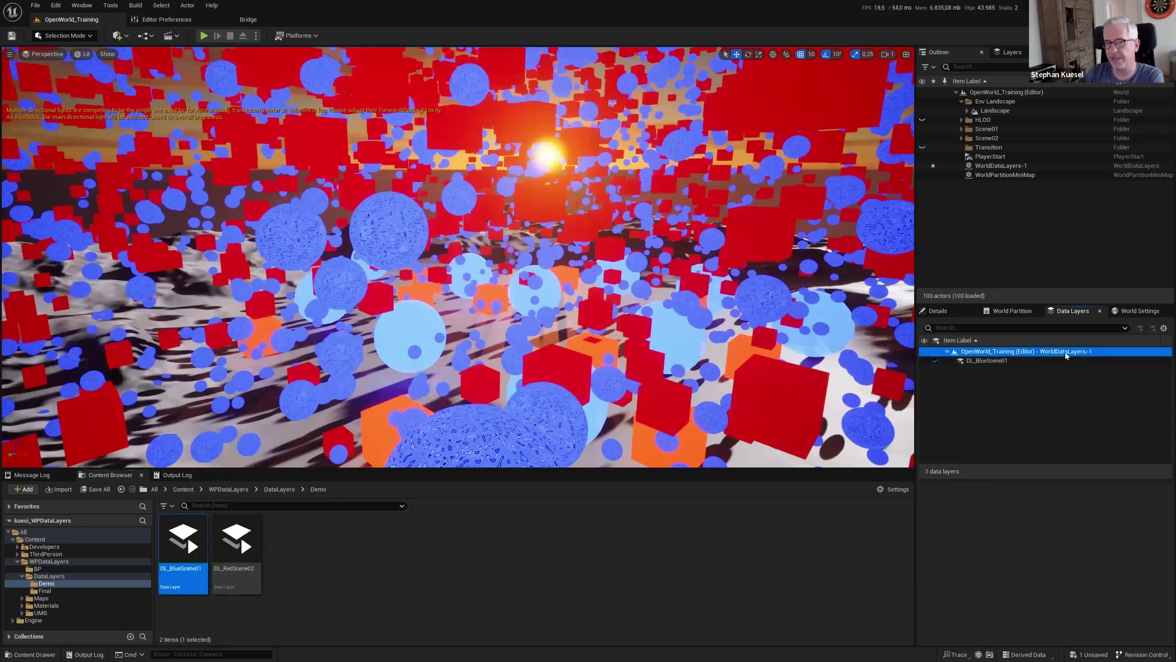
# Examine the details of the WorldDataLayers-1 actor and return to the level's data layer list
pyautogui.click(996, 165)
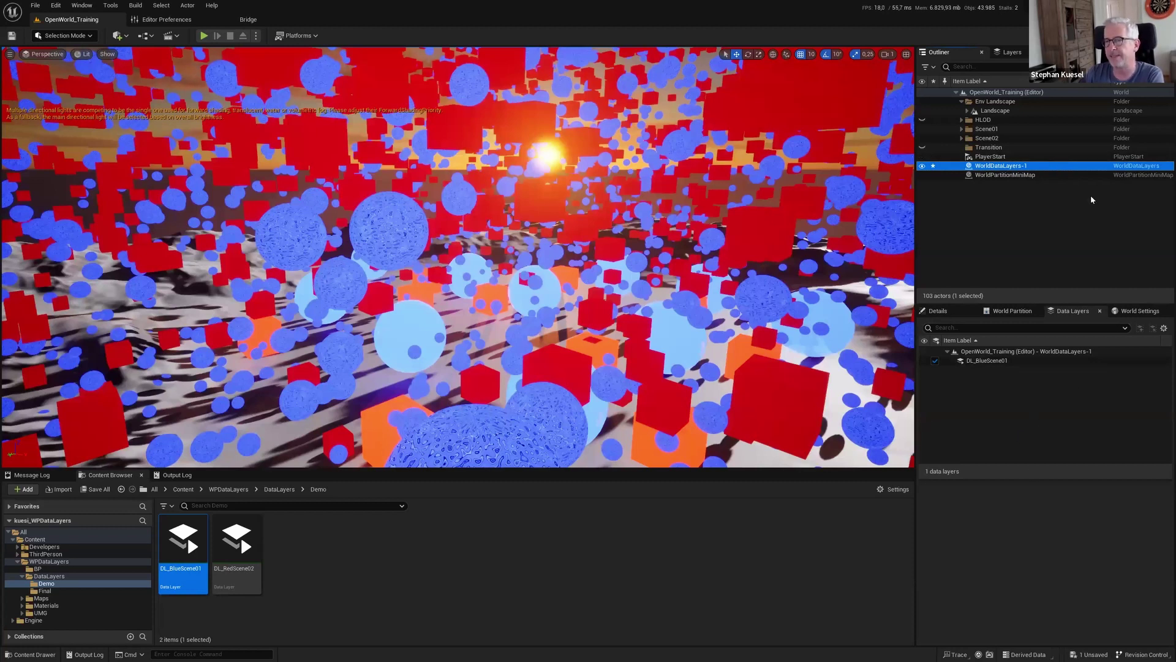
pyautogui.click(937, 311)
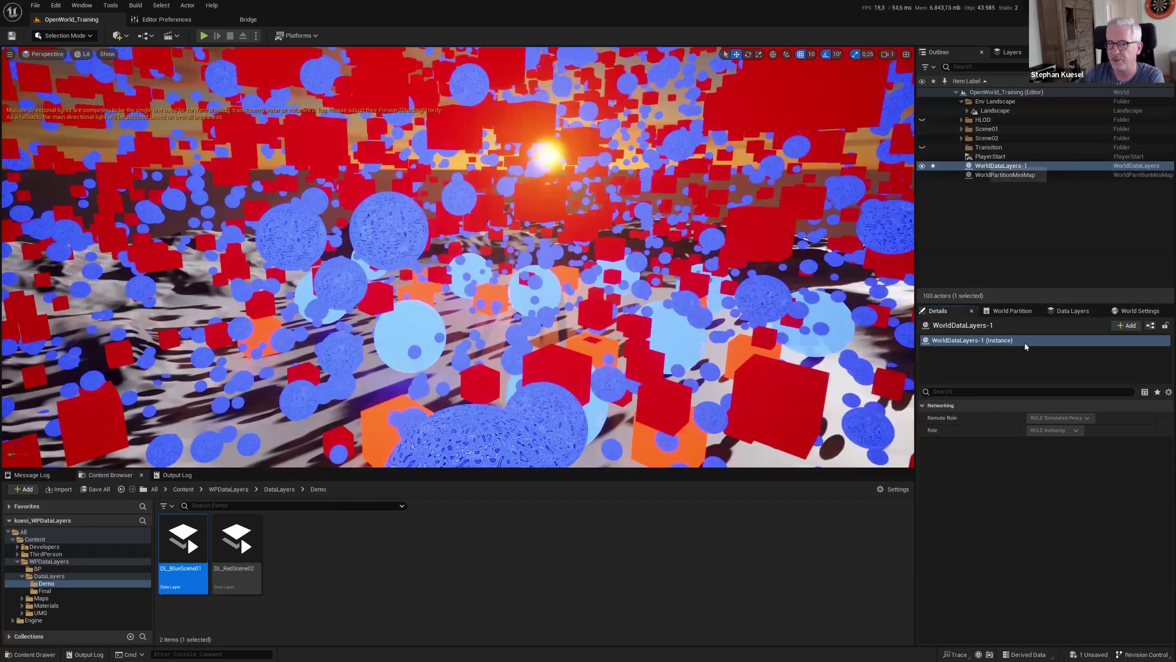
pyautogui.click(1073, 311)
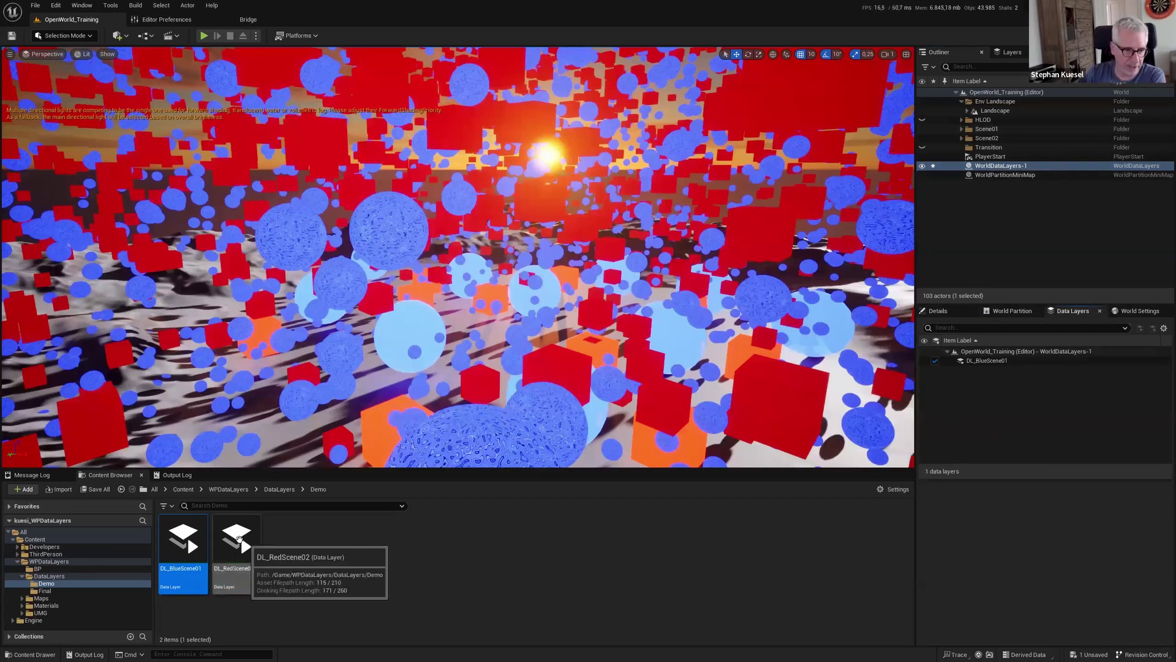
# Add the DL_RedScene02 asset to the level's data layers and check the settings of both layers
pyautogui.moveTo(236, 537); pyautogui.dragTo(978, 392)
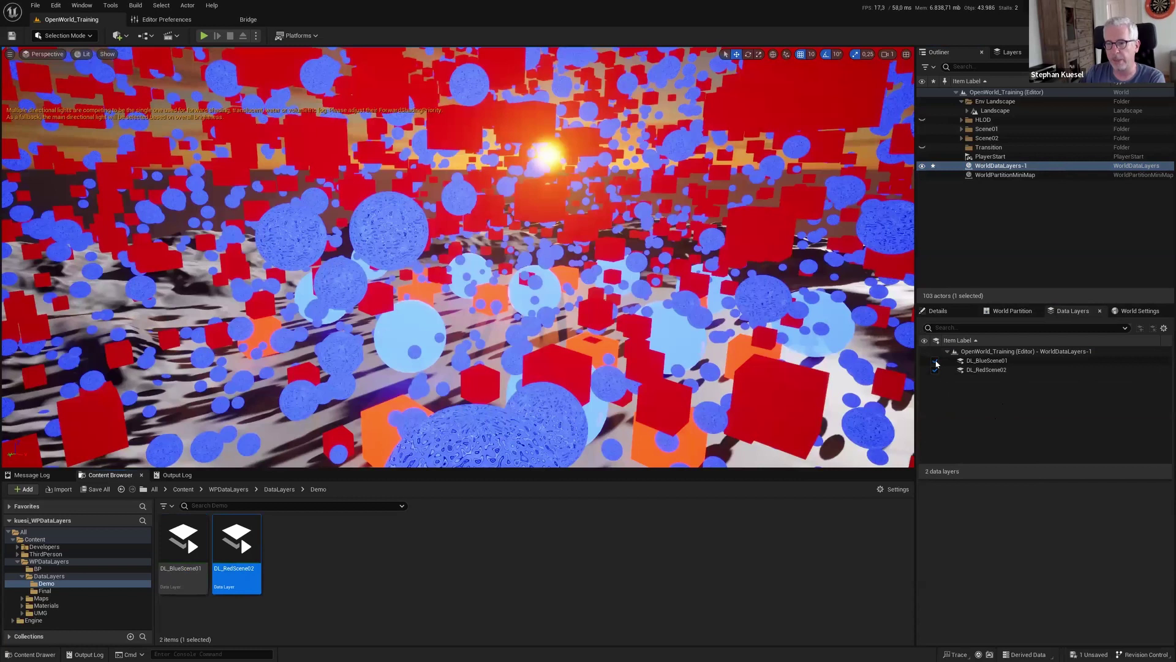
pyautogui.click(986, 363)
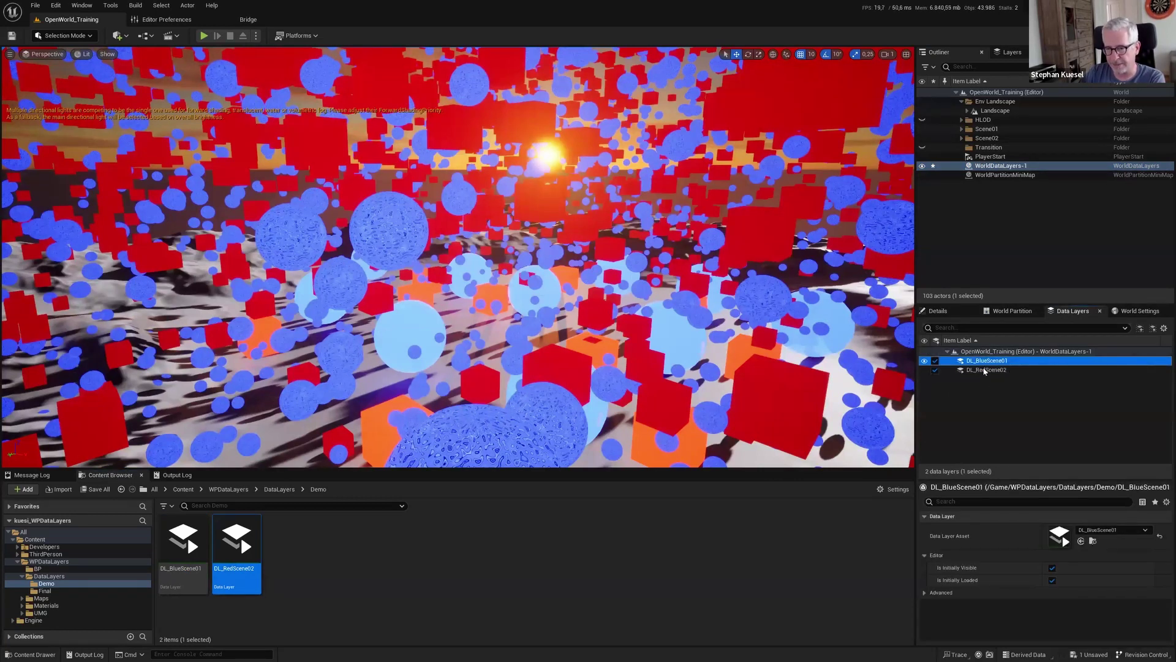
pyautogui.click(985, 370)
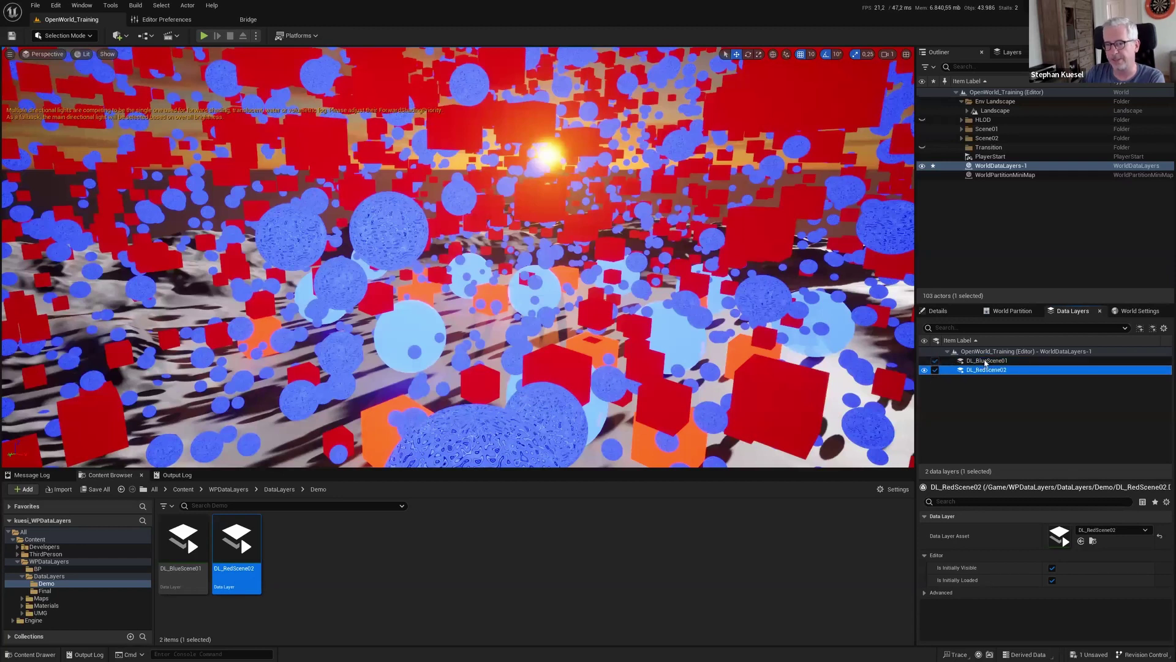
# Toggle DL_BlueScene01's Is Initially Visible and Is Initially Loaded options off and on again, and reveal the advanced runtime settings
pyautogui.click(986, 362)
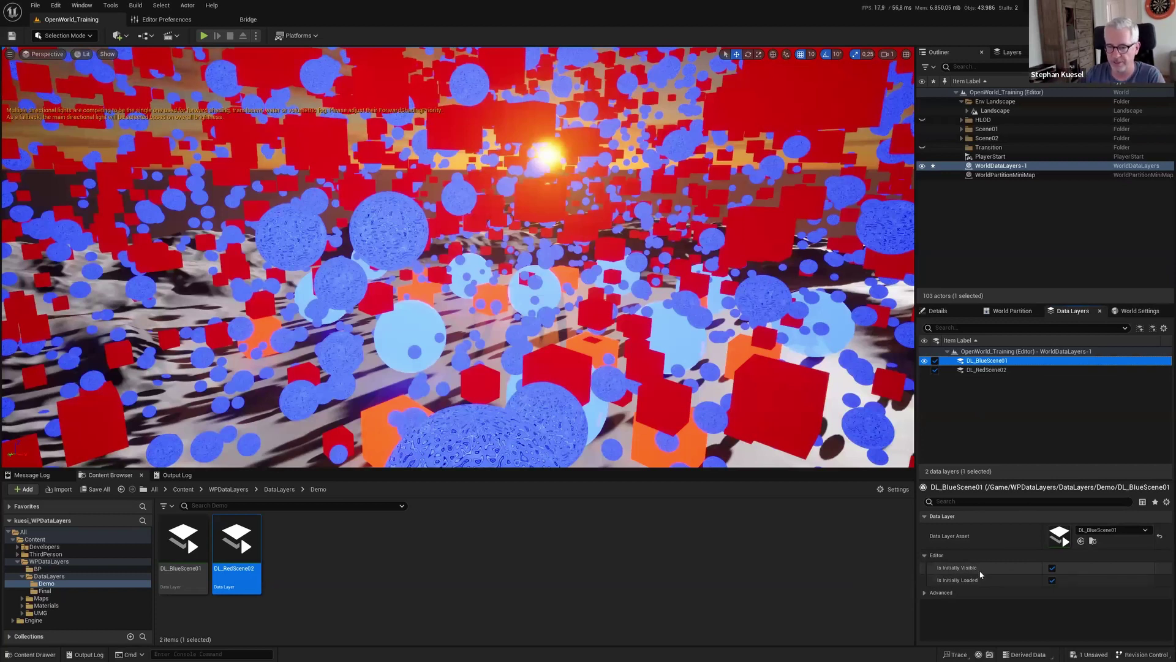
pyautogui.click(1052, 568)
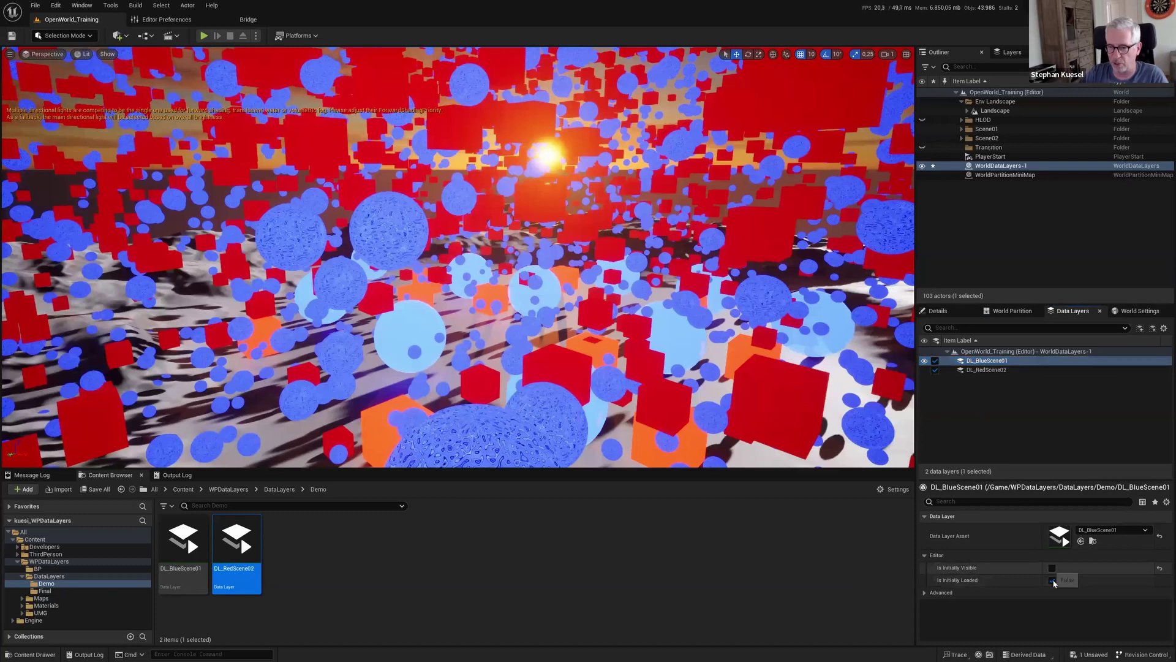
pyautogui.click(1053, 580)
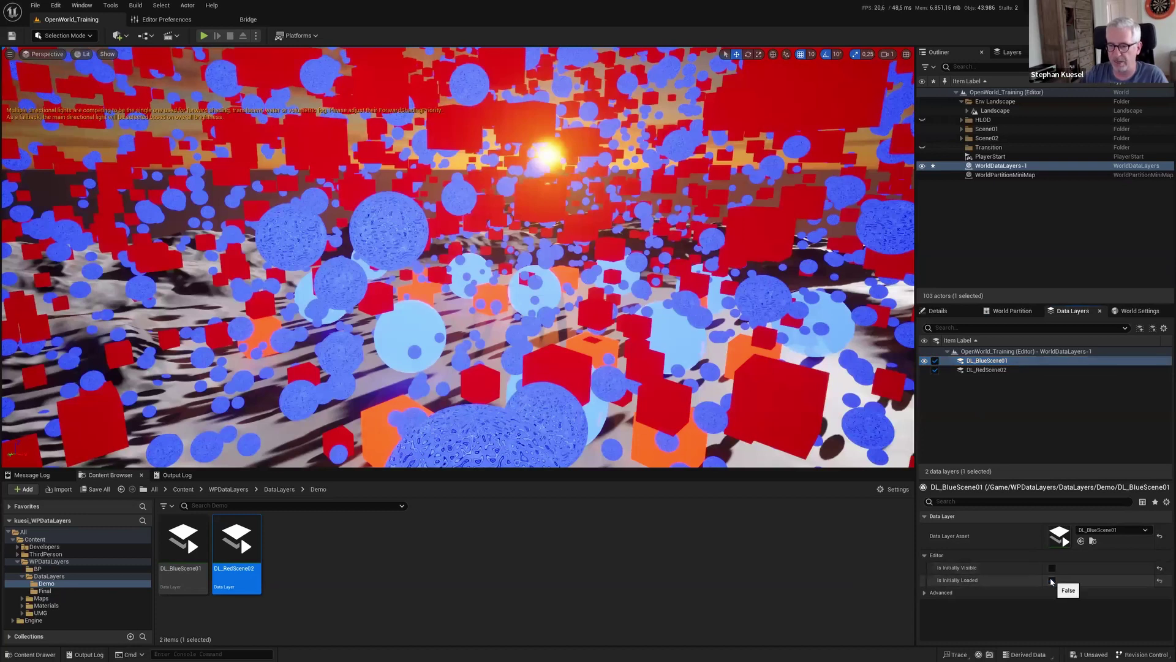
pyautogui.click(924, 592)
pyautogui.click(931, 605)
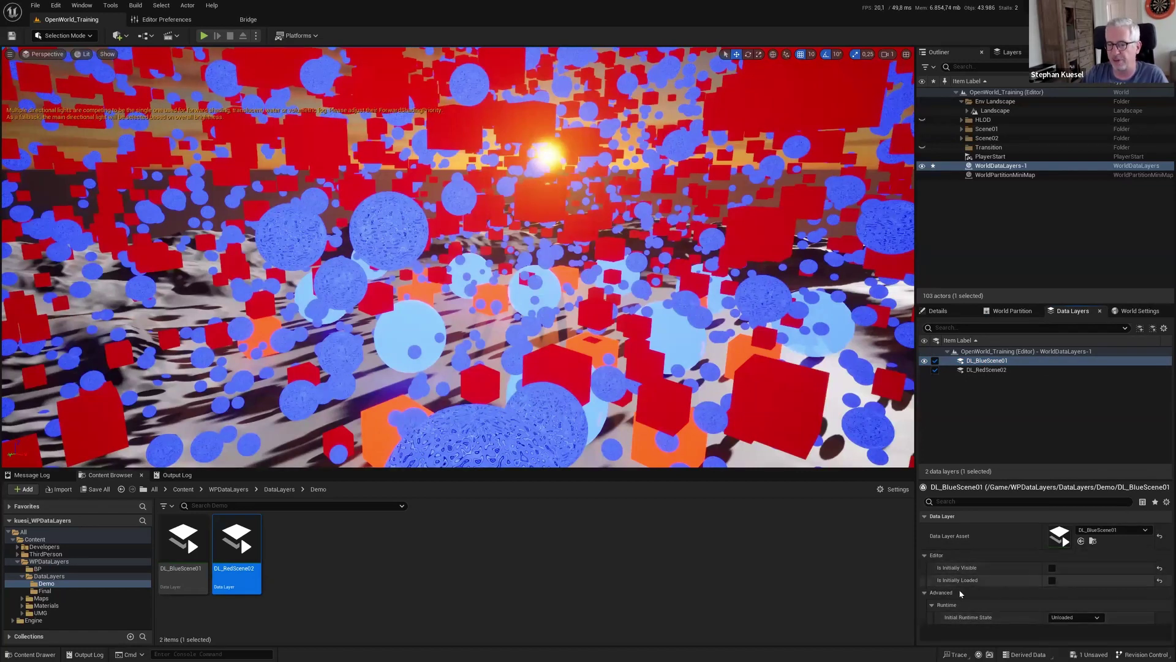
pyautogui.click(1054, 581)
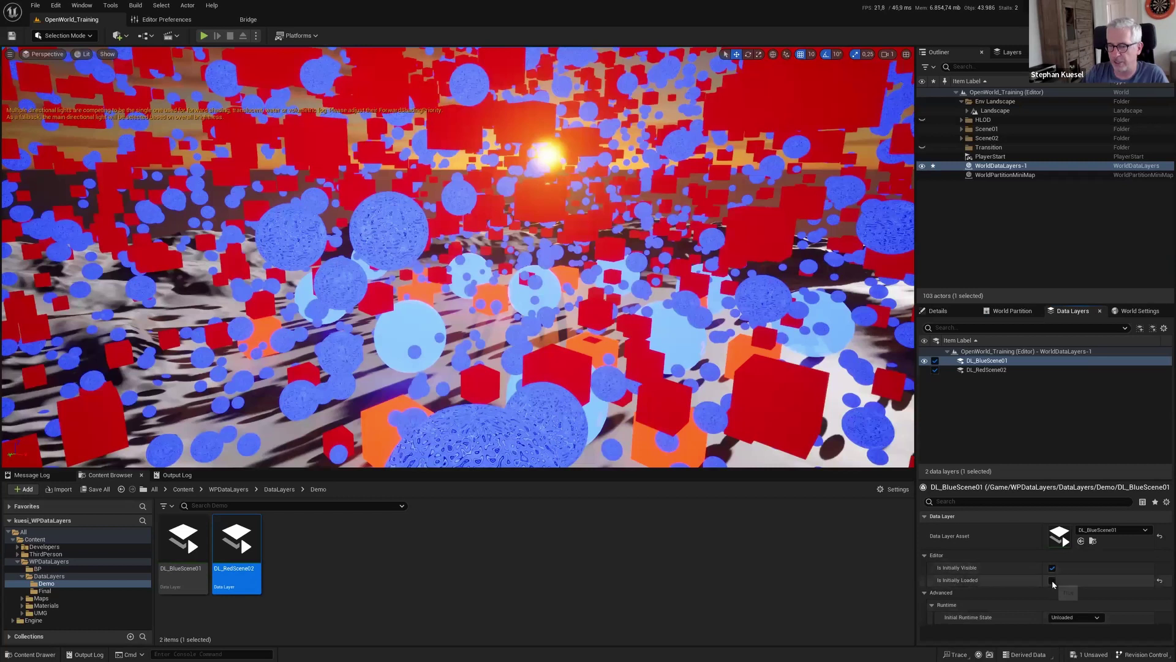
pyautogui.click(1052, 568)
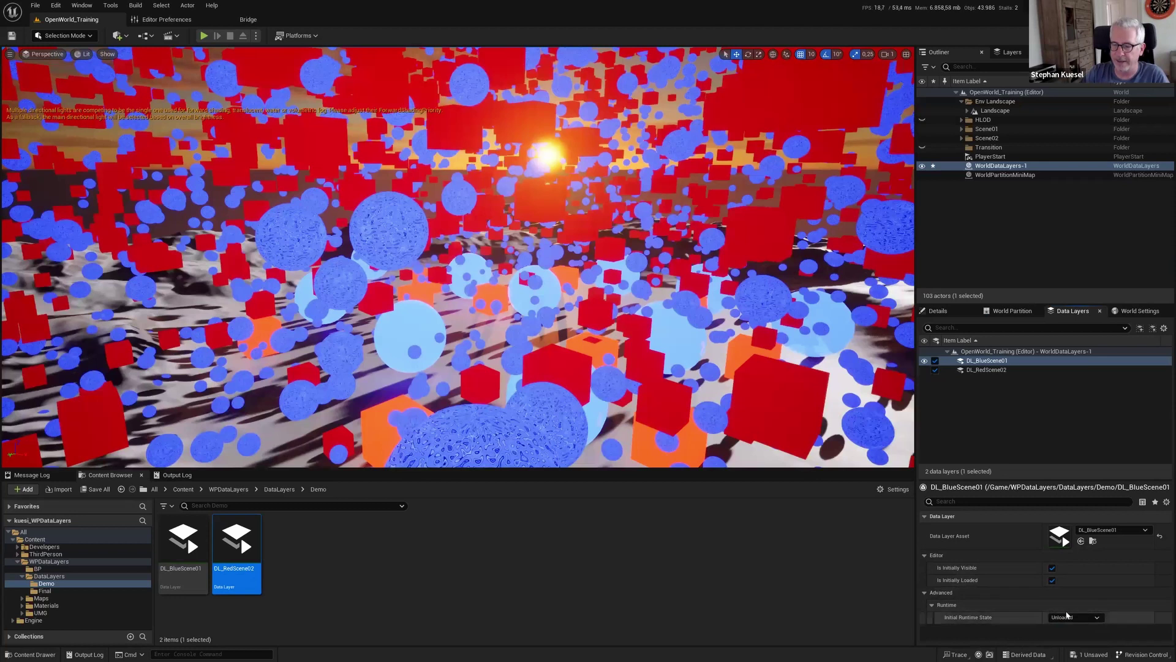
pyautogui.click(989, 352)
pyautogui.click(985, 369)
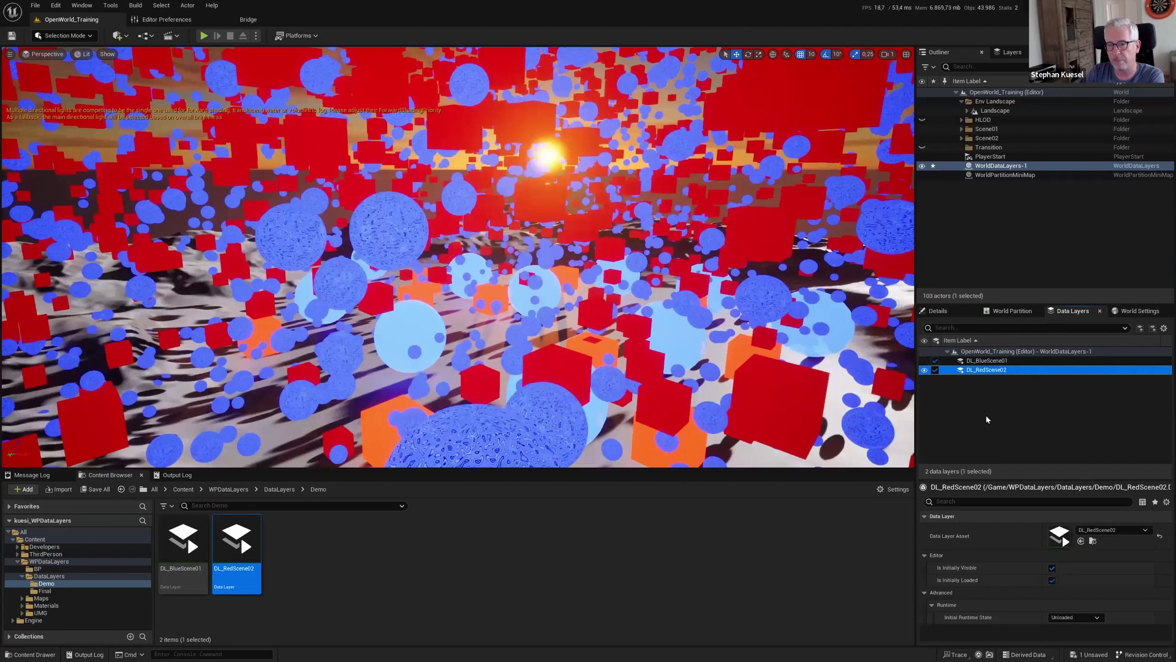
# Assign all actors in the Scene01 folder, from BP_MeshesScene01 to VolumetricCloud2, to the DL_BlueScene01 data layer
pyautogui.click(993, 361)
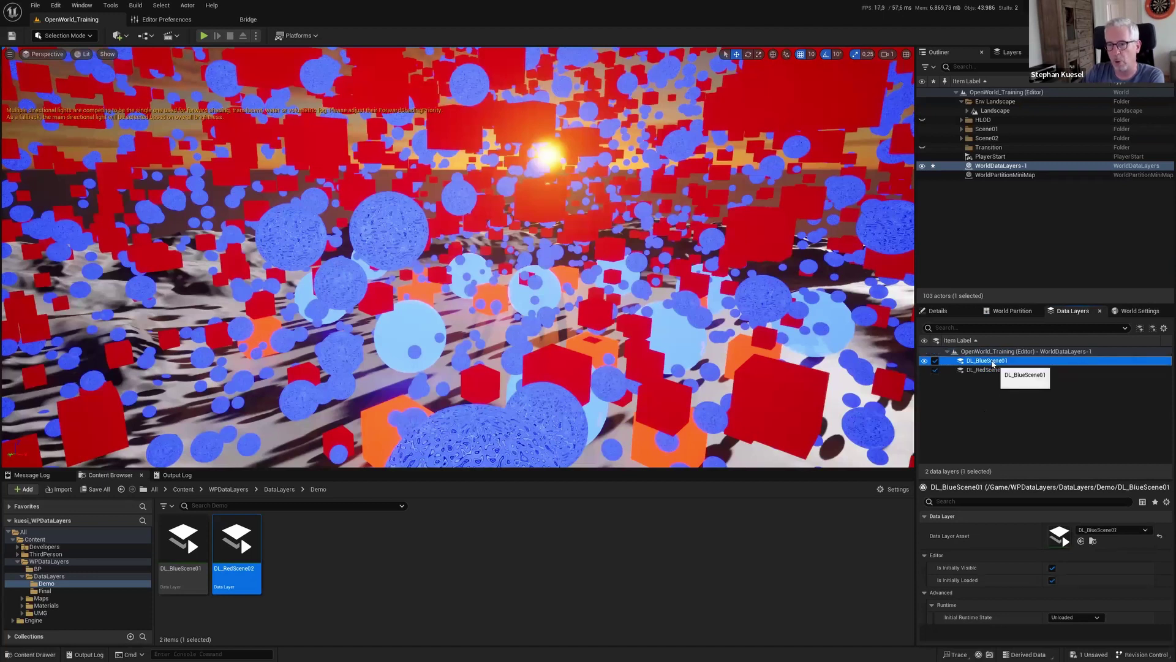
pyautogui.click(962, 129)
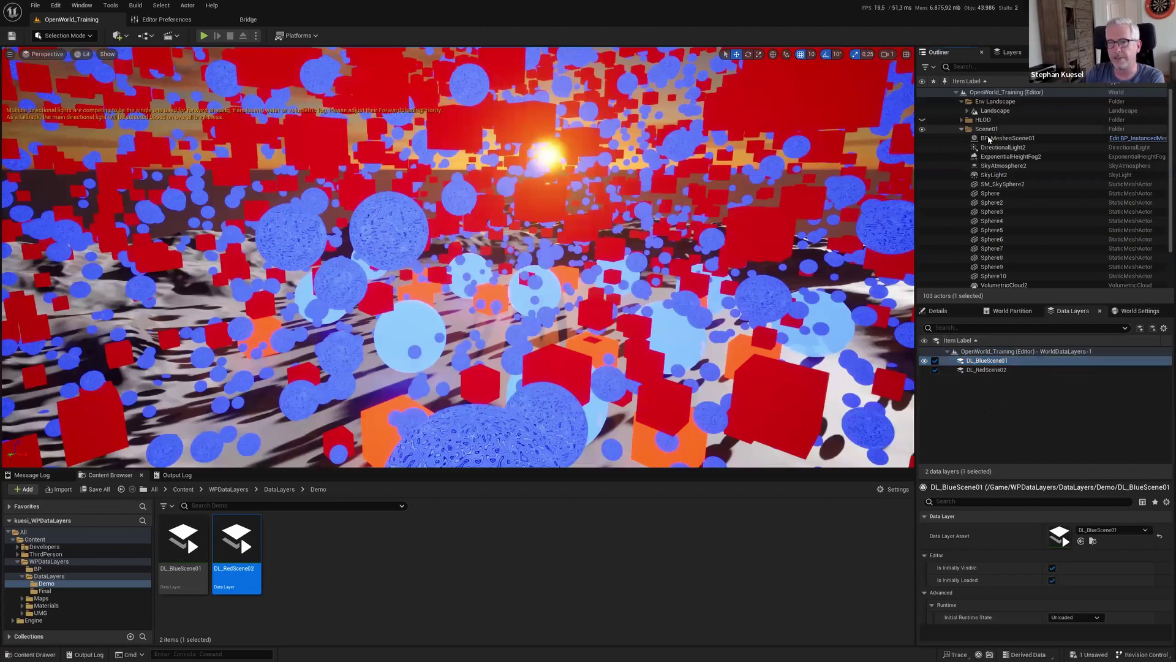
pyautogui.scroll(-1, 994, 180)
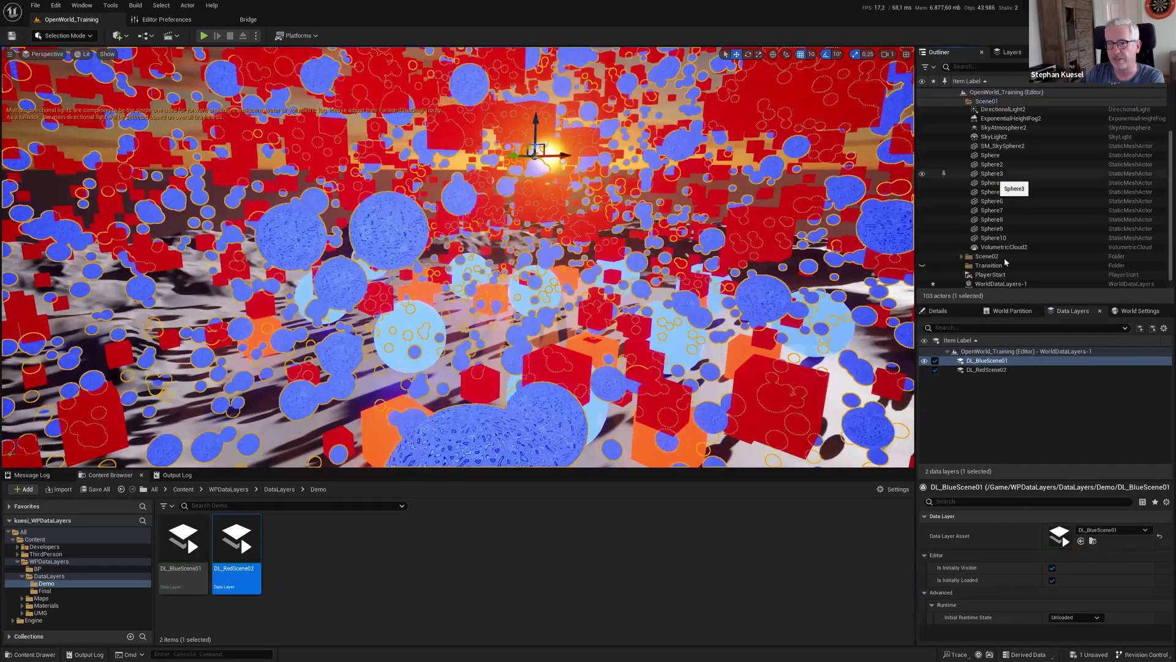
pyautogui.keyDown('shift'); pyautogui.click(1000, 246); pyautogui.keyUp('shift')
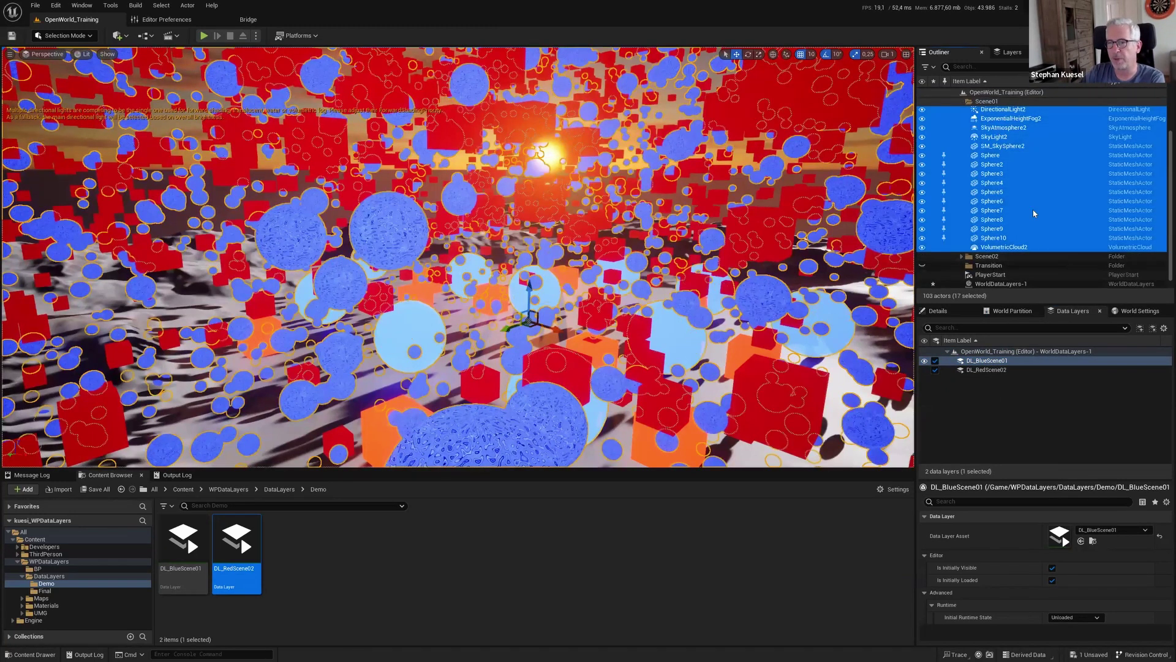
pyautogui.scroll(1, 950, 184)
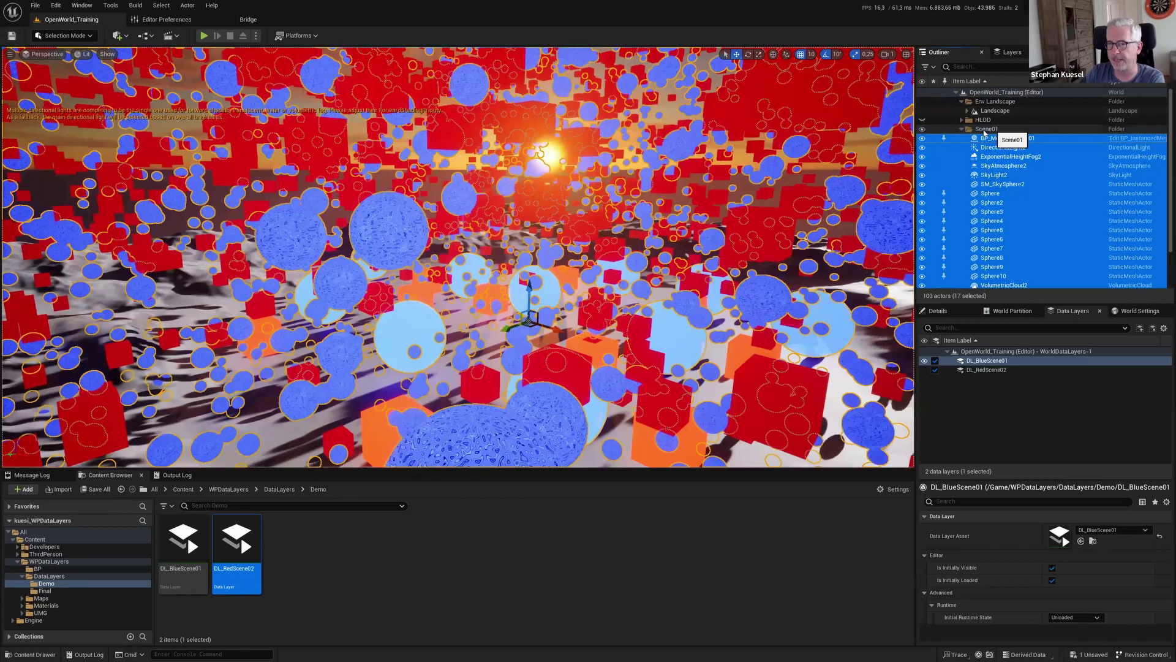
pyautogui.scroll(-3, 985, 132)
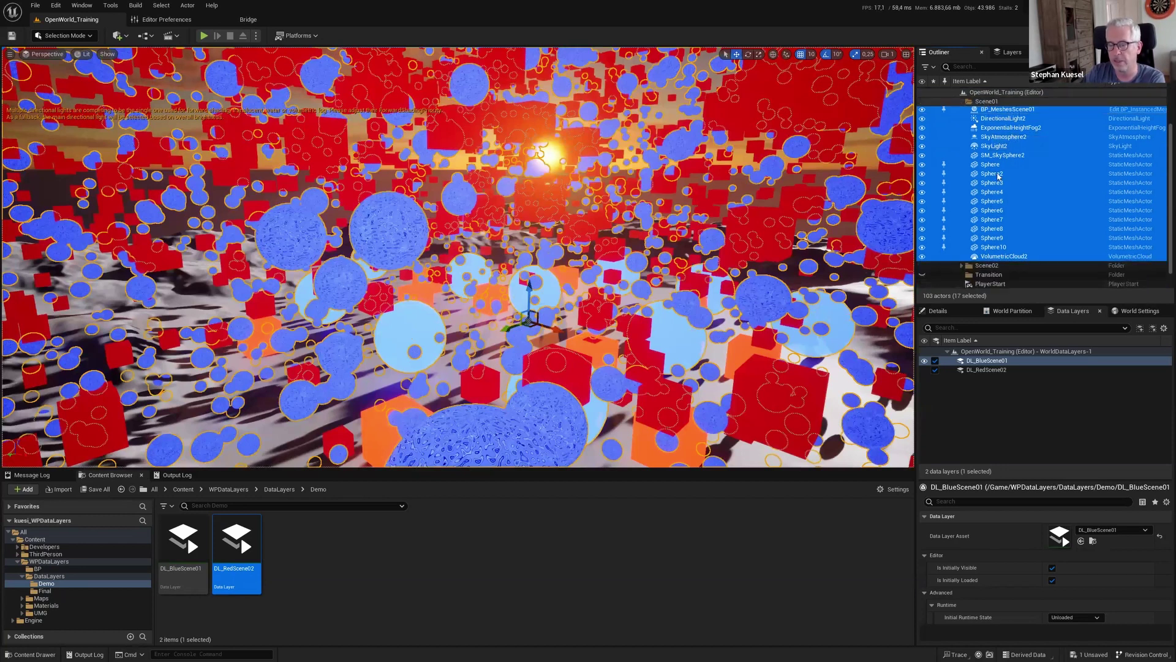
pyautogui.rightClick(984, 363)
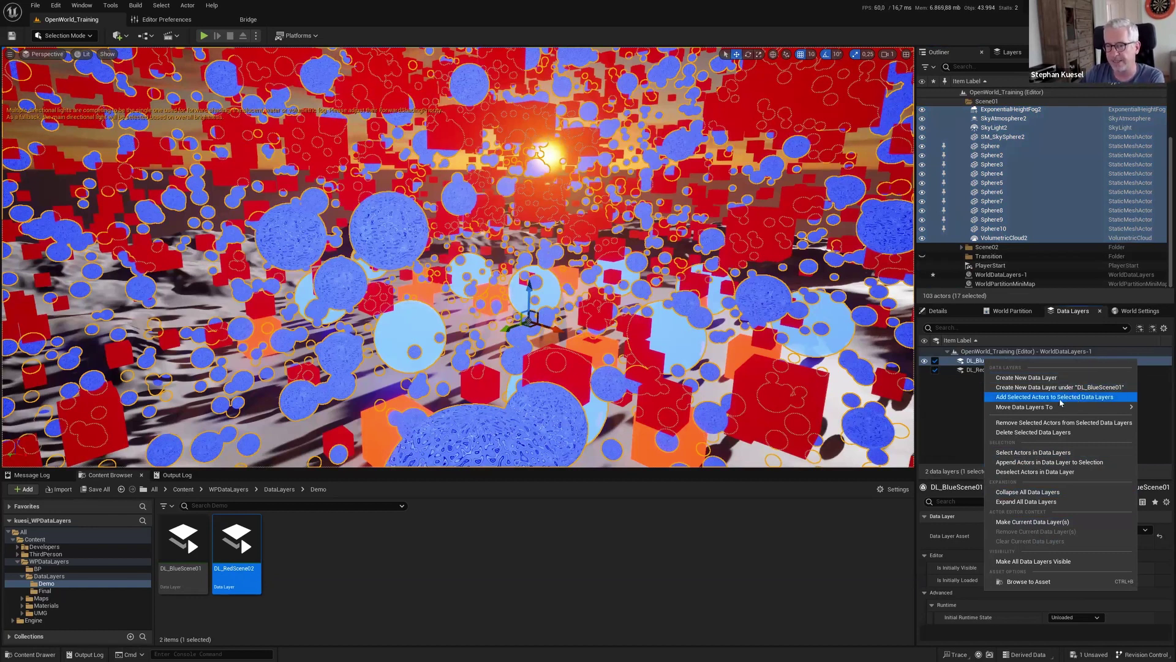
pyautogui.click(1102, 397)
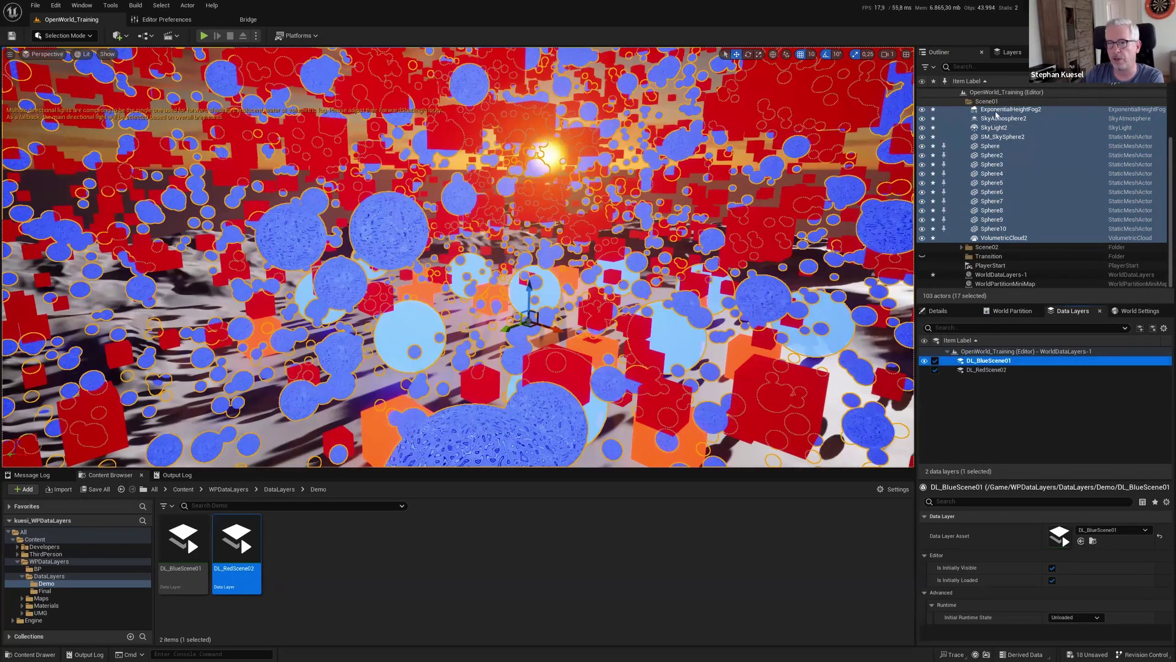
# Assign all actors in the Scene02 folder, from BP_MeshesScene2 to VolumetricCloud, to the DL_RedScene02 data layer
pyautogui.click(990, 370)
pyautogui.click(962, 247)
pyautogui.scroll(-3, 995, 227)
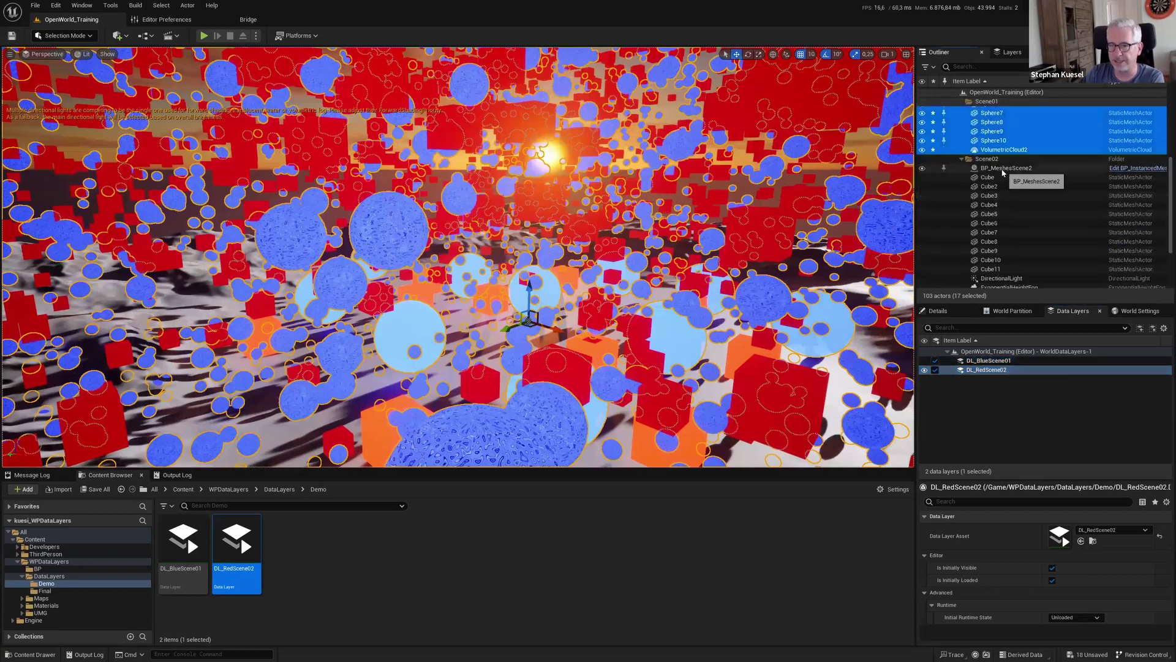
pyautogui.click(1005, 168)
pyautogui.scroll(-3, 999, 270)
pyautogui.keyDown('shift'); pyautogui.click(1003, 266); pyautogui.keyUp('shift')
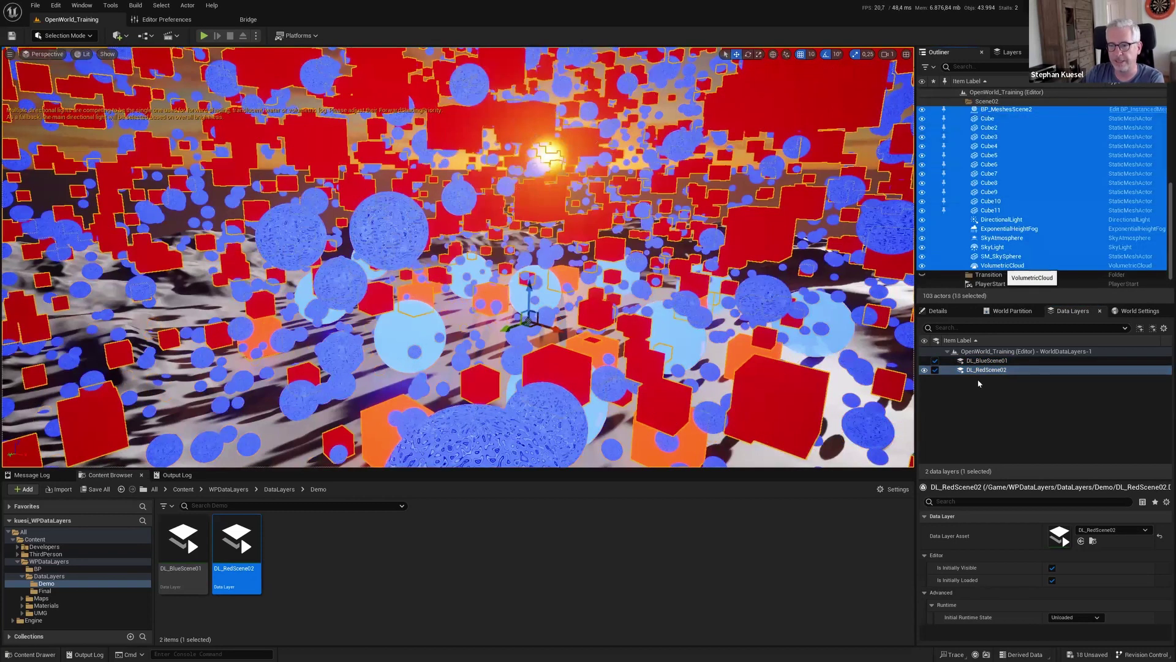
pyautogui.rightClick(982, 370)
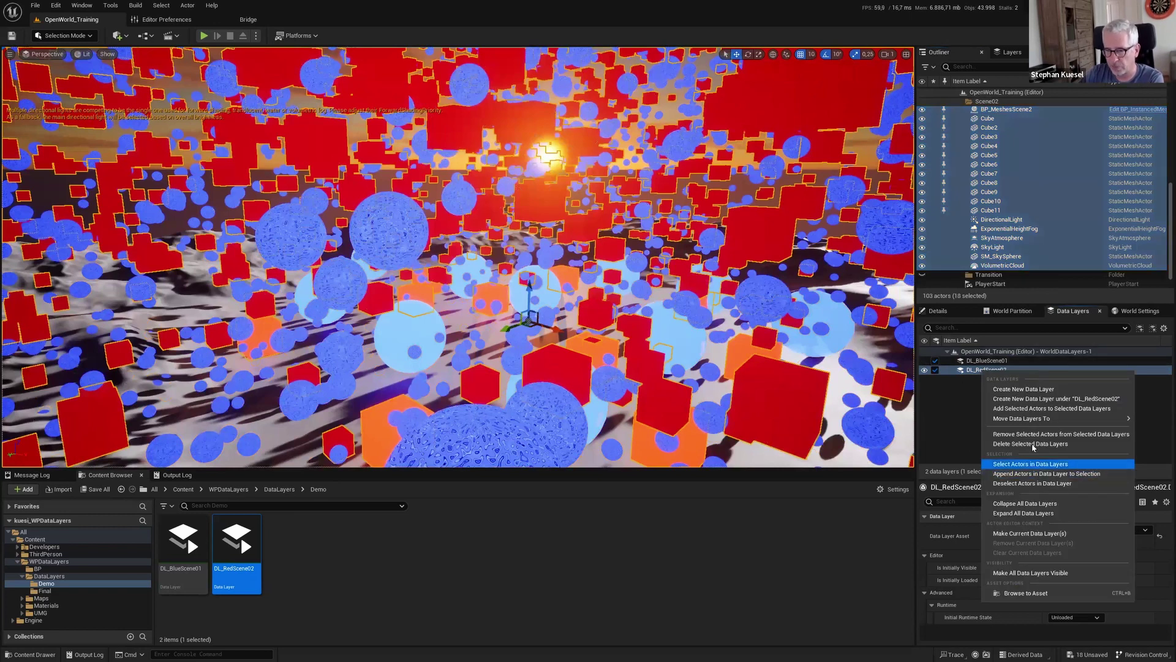
pyautogui.click(1041, 409)
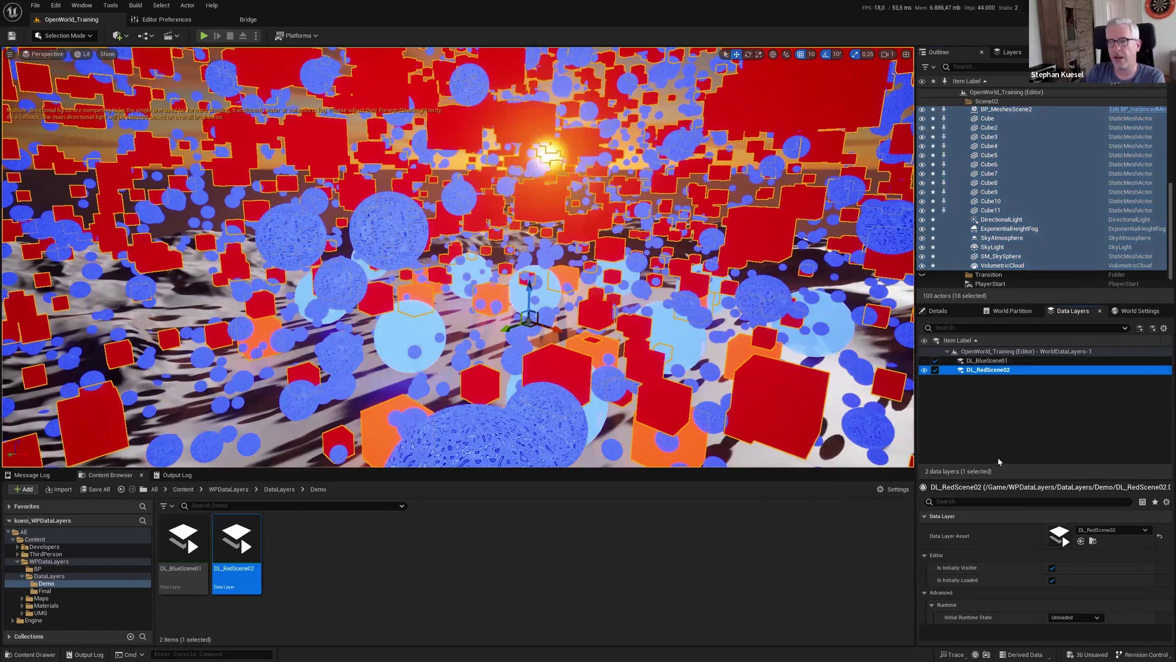
# Review the list of modified actors and save all of them
pyautogui.click(98, 490)
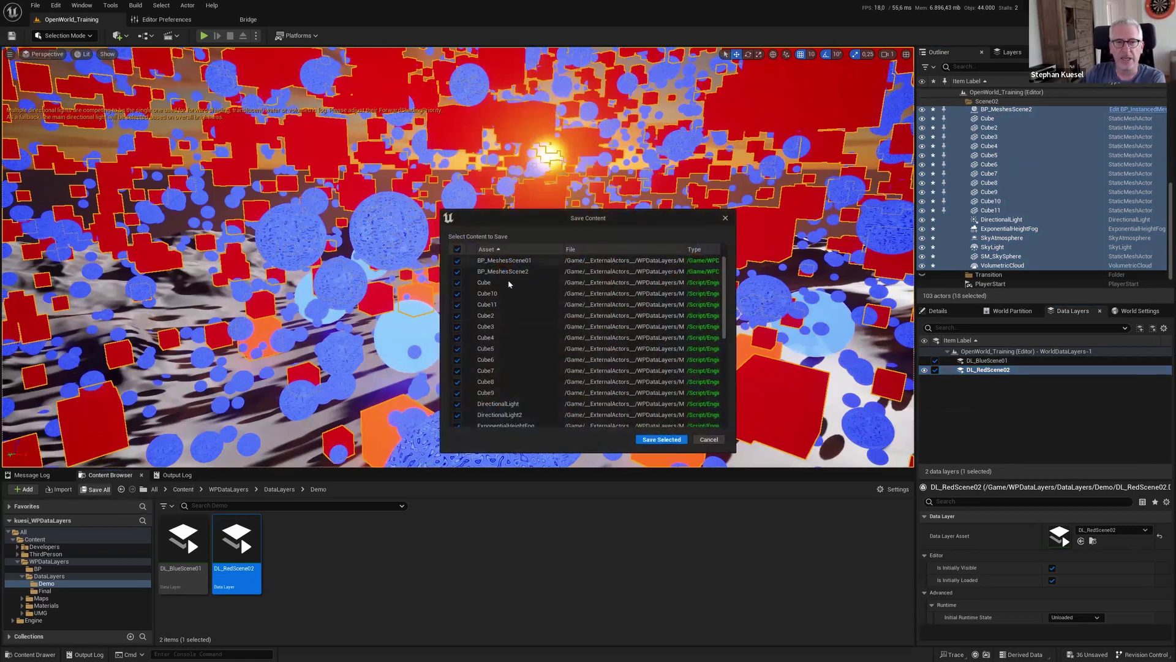
pyautogui.scroll(-5, 525, 340)
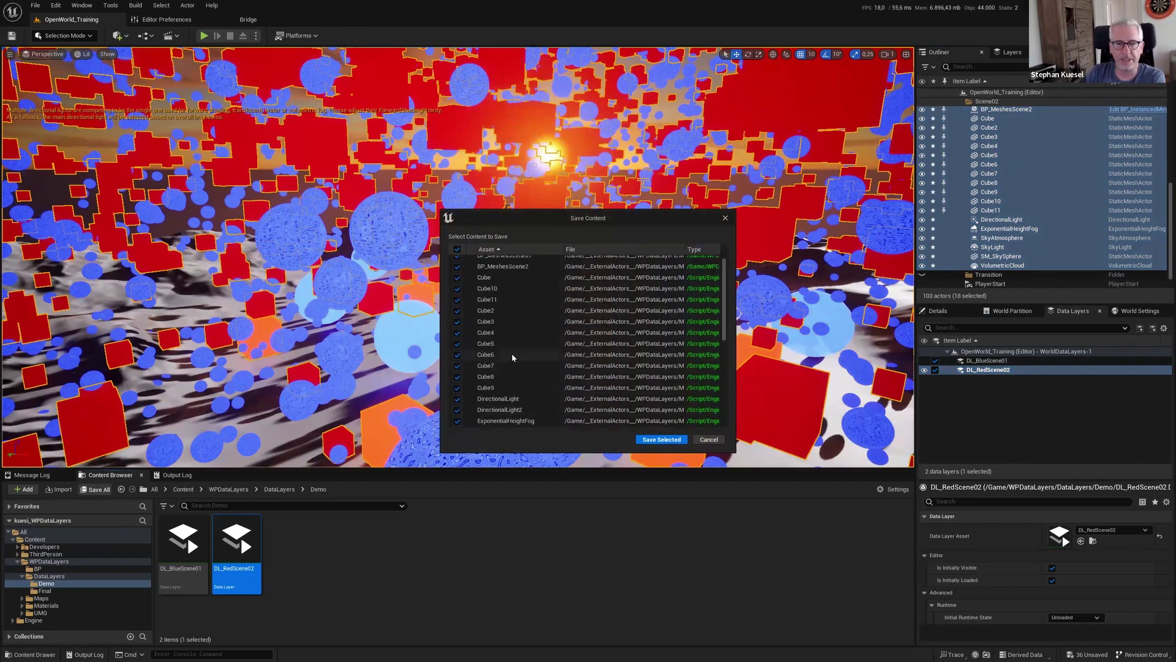
pyautogui.scroll(2, 520, 343)
pyautogui.scroll(-3, 508, 390)
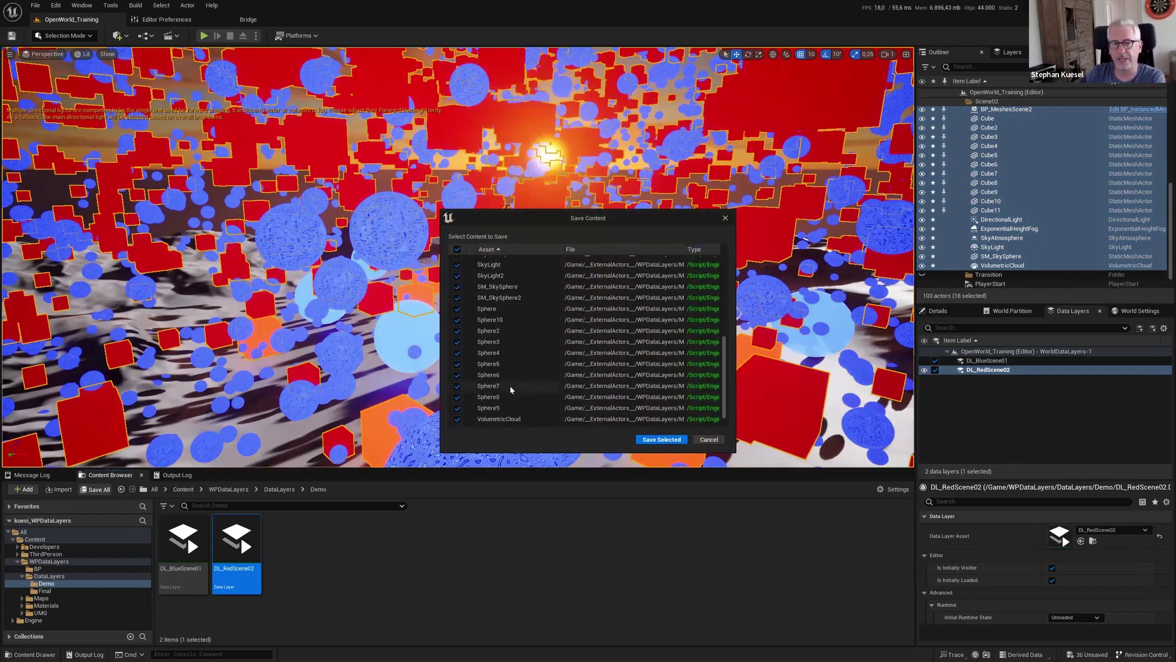
pyautogui.click(487, 343)
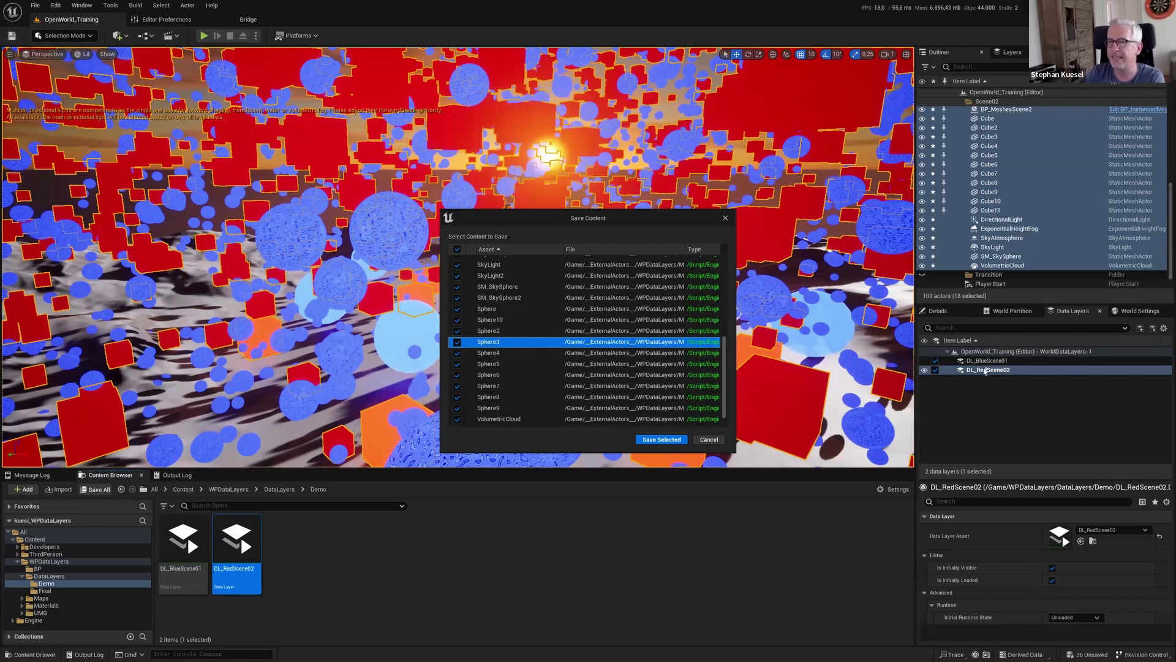
pyautogui.click(660, 439)
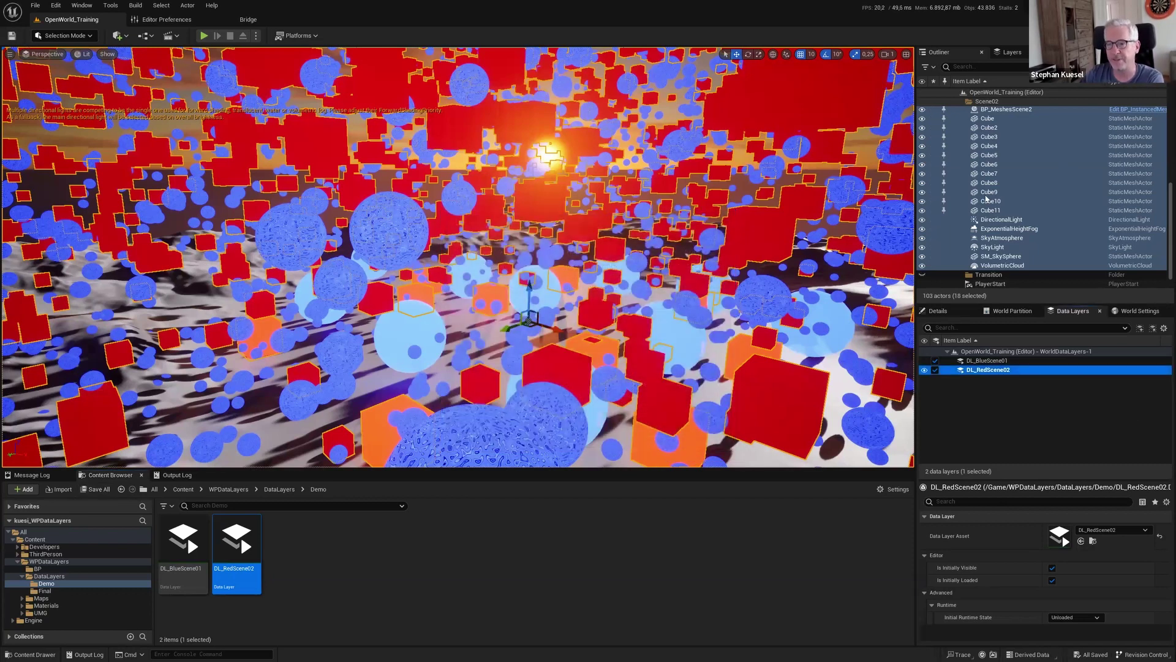
pyautogui.click(788, 573)
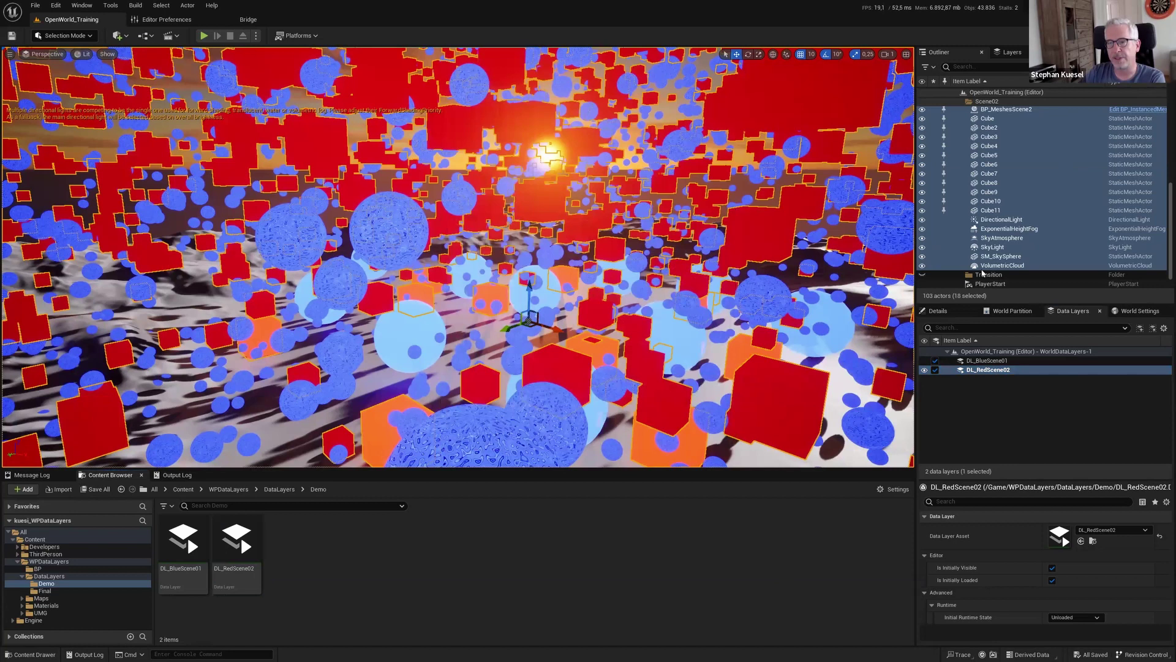
# Examine Cube7's properties and filter them by "data" to check its data layer assignment
pyautogui.click(993, 174)
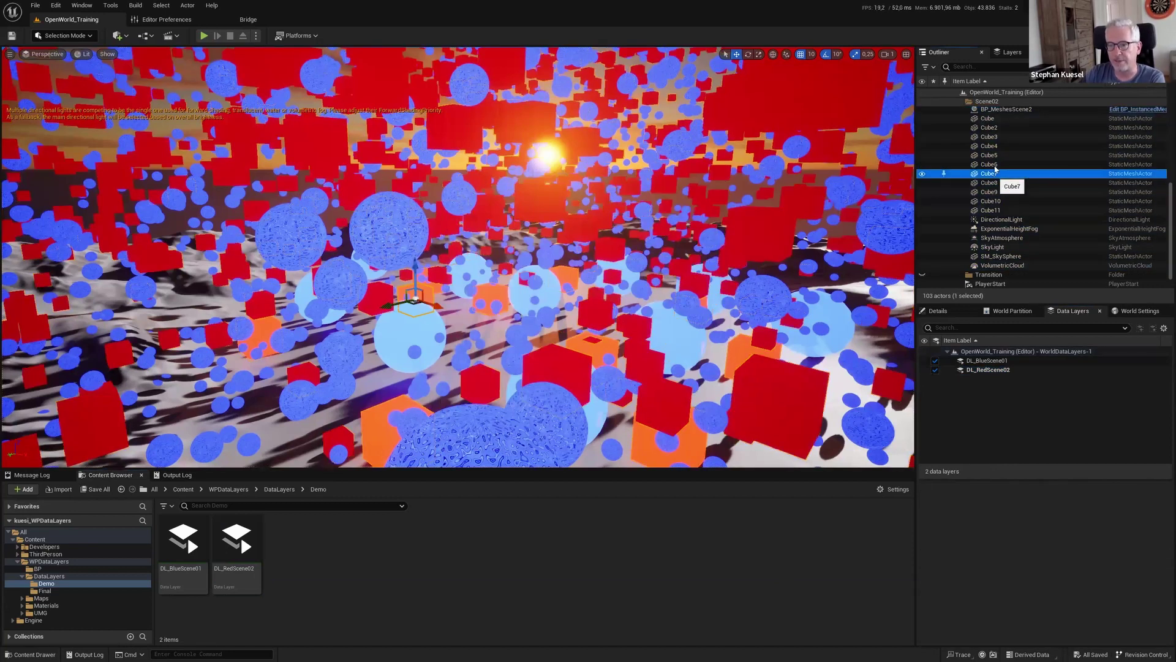
pyautogui.click(937, 311)
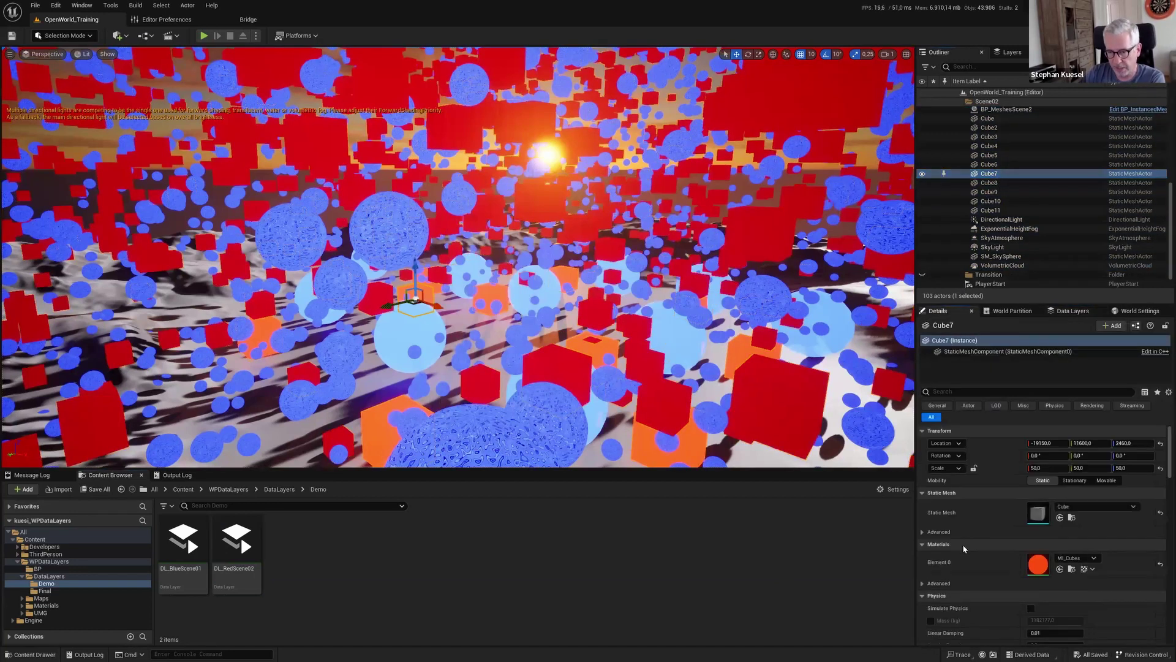
pyautogui.scroll(-1, 1163, 478)
pyautogui.moveTo(1163, 478); pyautogui.dragTo(1163, 648)
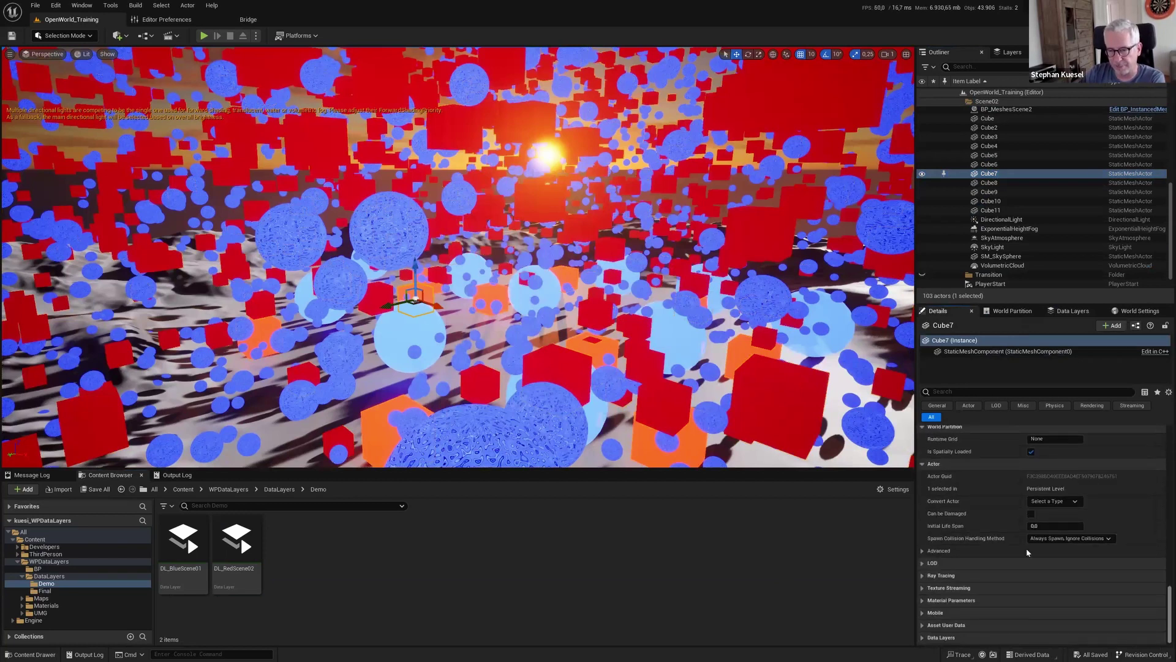
pyautogui.scroll(3, 977, 549)
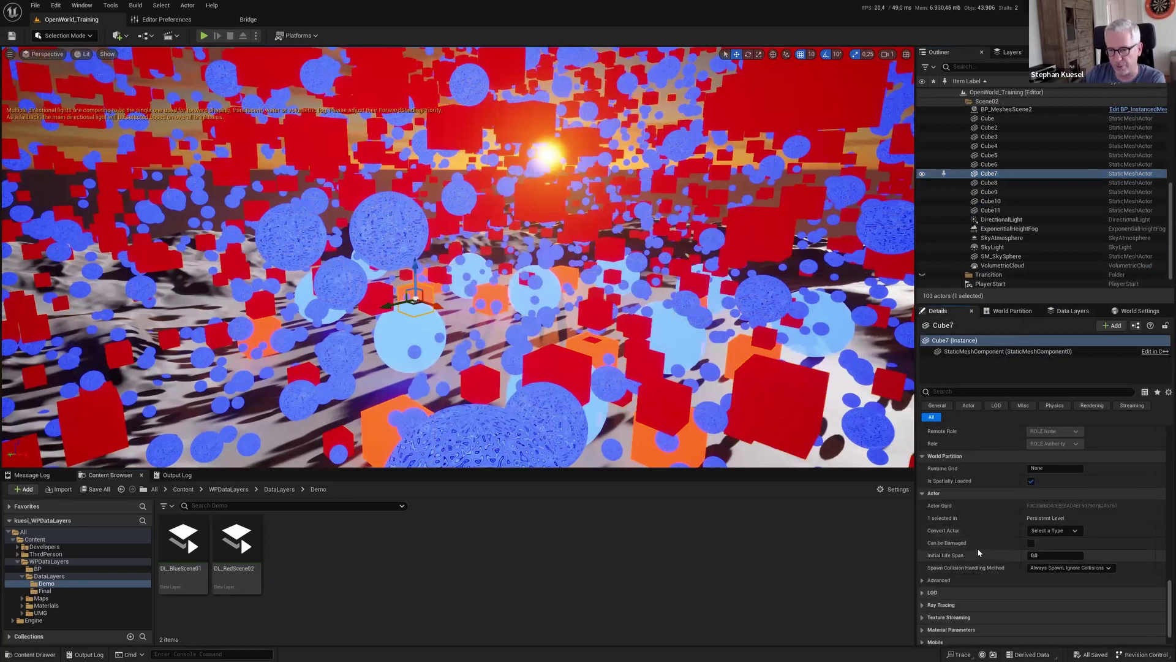
pyautogui.scroll(3, 977, 551)
pyautogui.scroll(3, 976, 546)
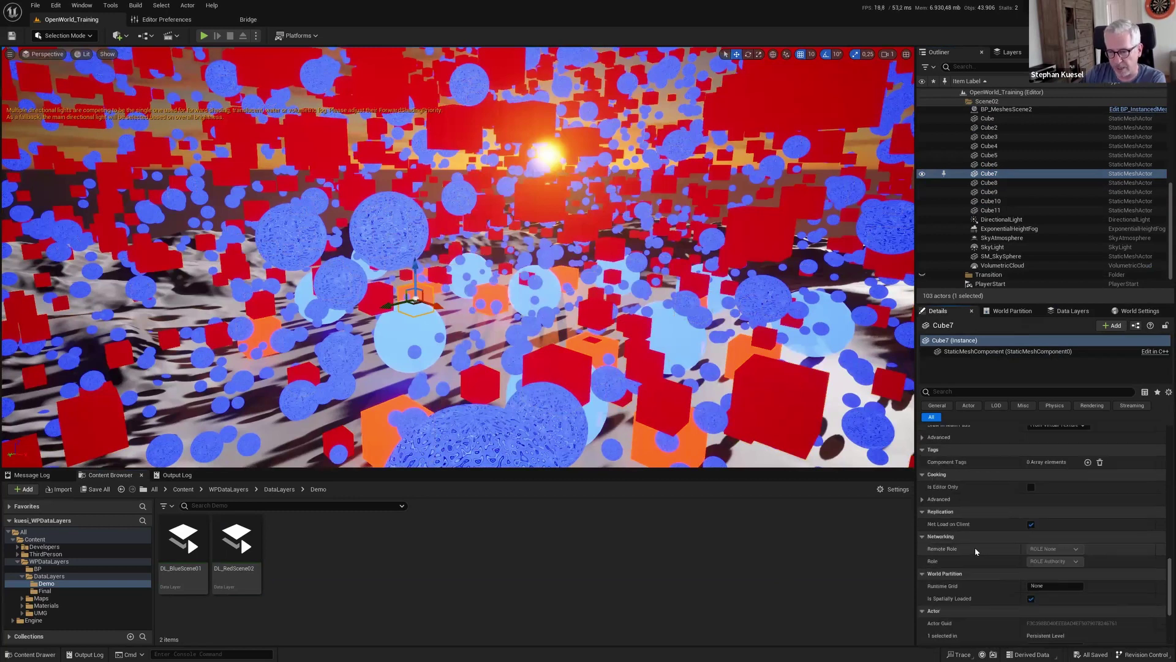
pyautogui.scroll(3, 976, 550)
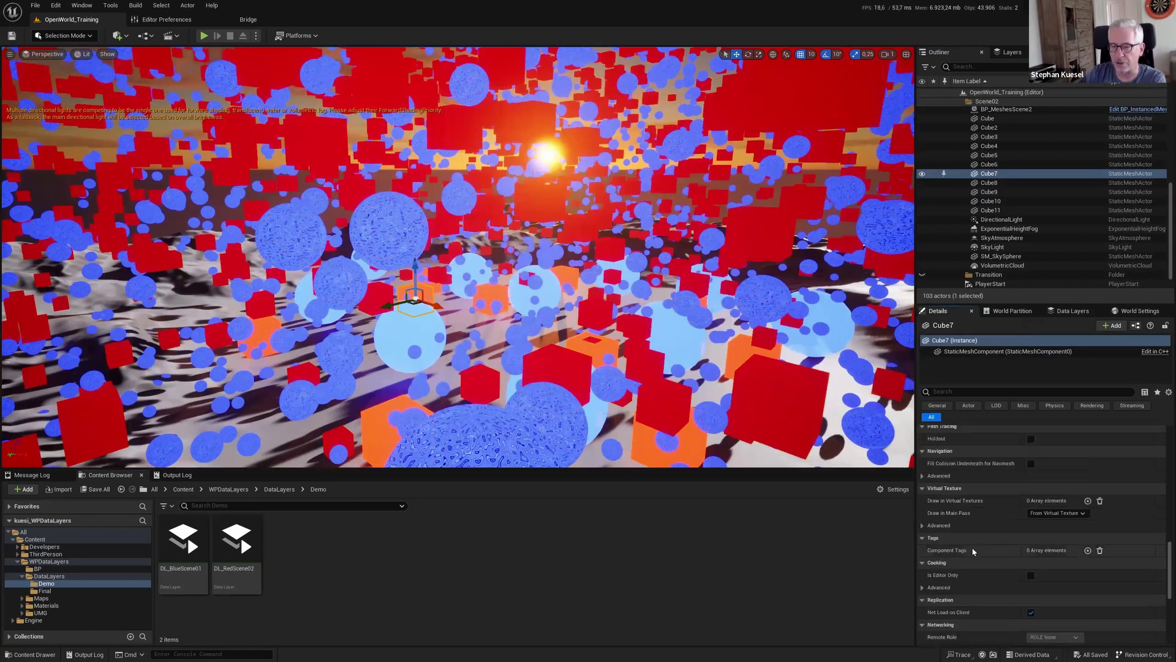
pyautogui.scroll(-3, 974, 550)
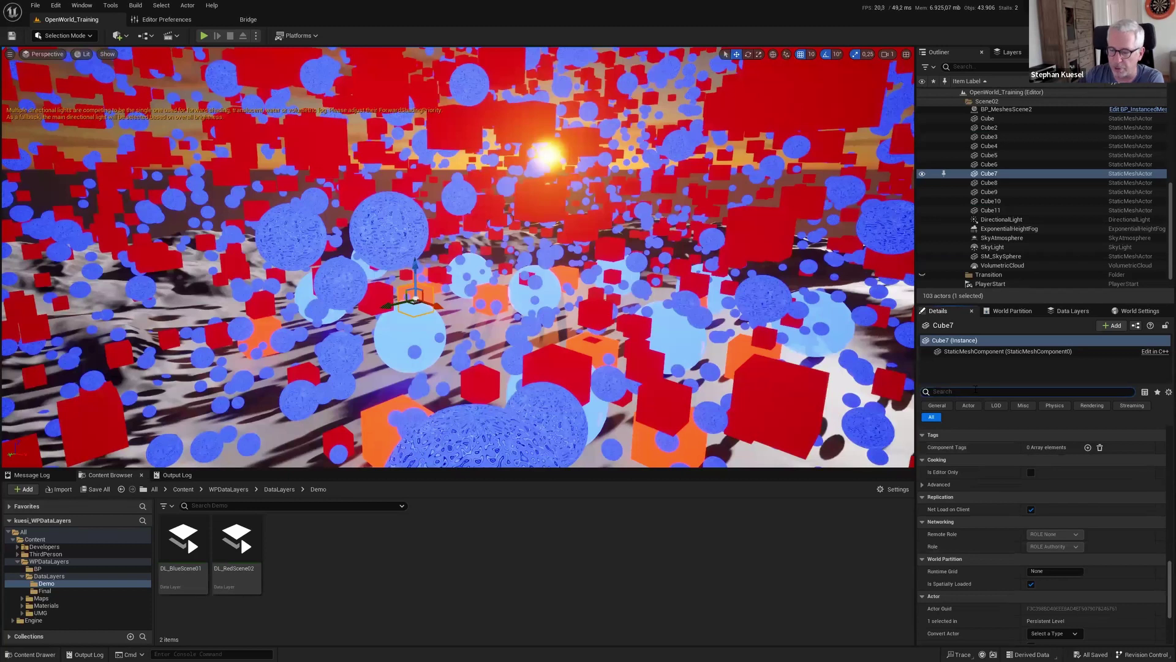
pyautogui.write('data')
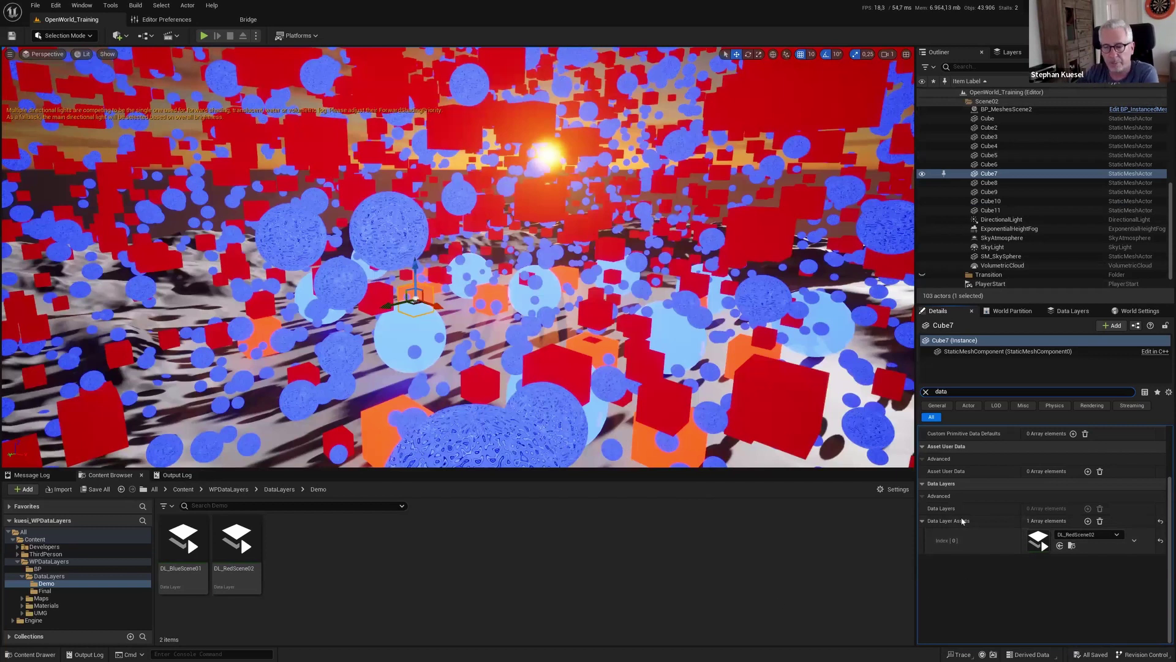
# Add a second entry to Cube7's Data Layer Assets, view the assignable layers, and delete that entry again
pyautogui.click(1088, 521)
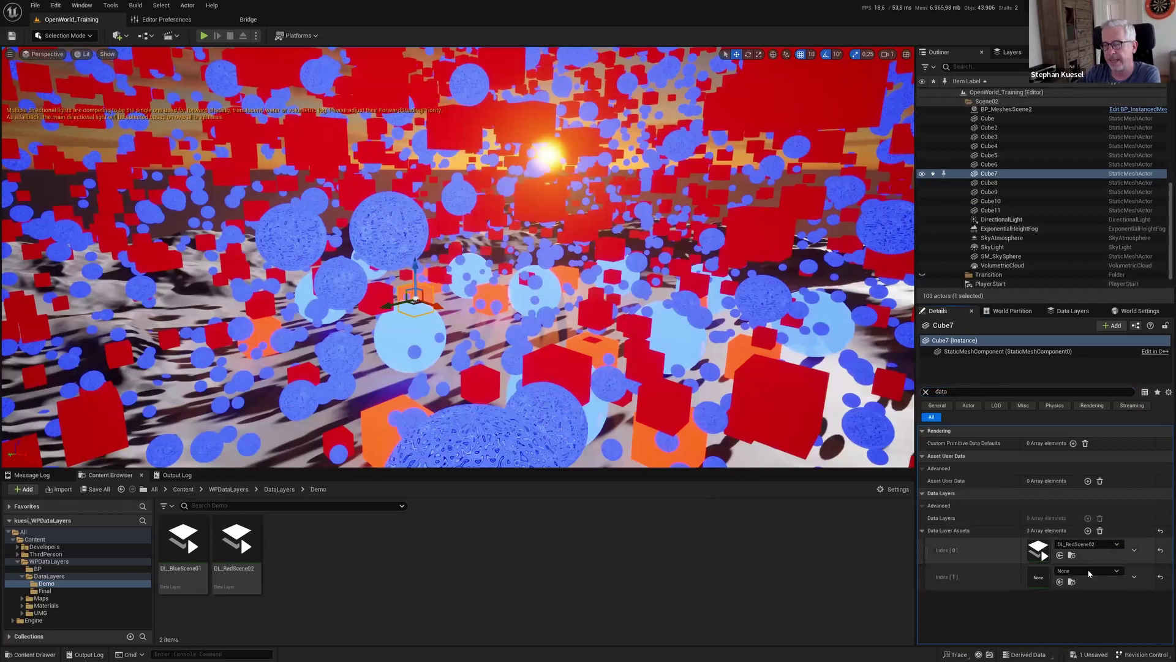
pyautogui.click(1096, 571)
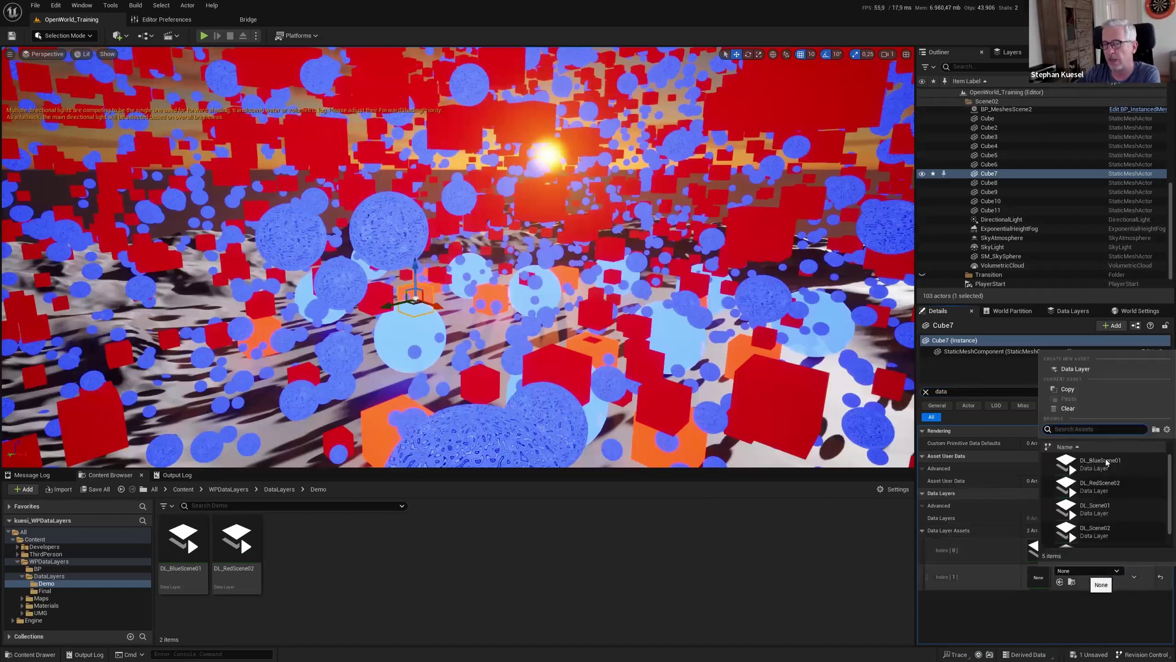
pyautogui.click(967, 579)
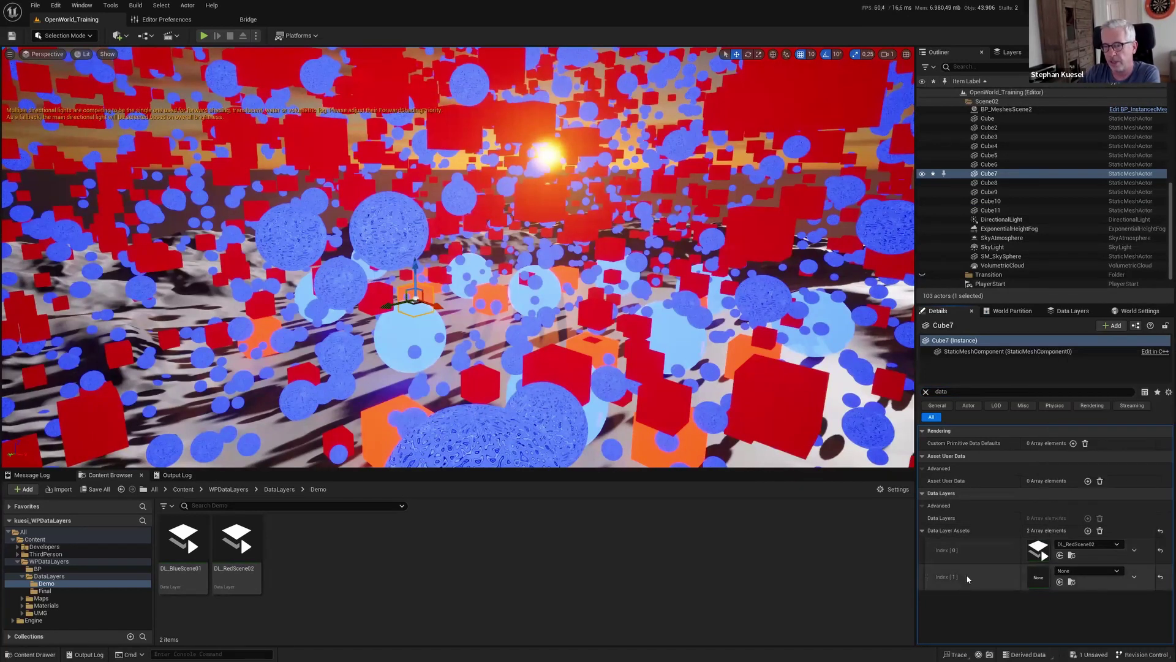
pyautogui.click(1134, 577)
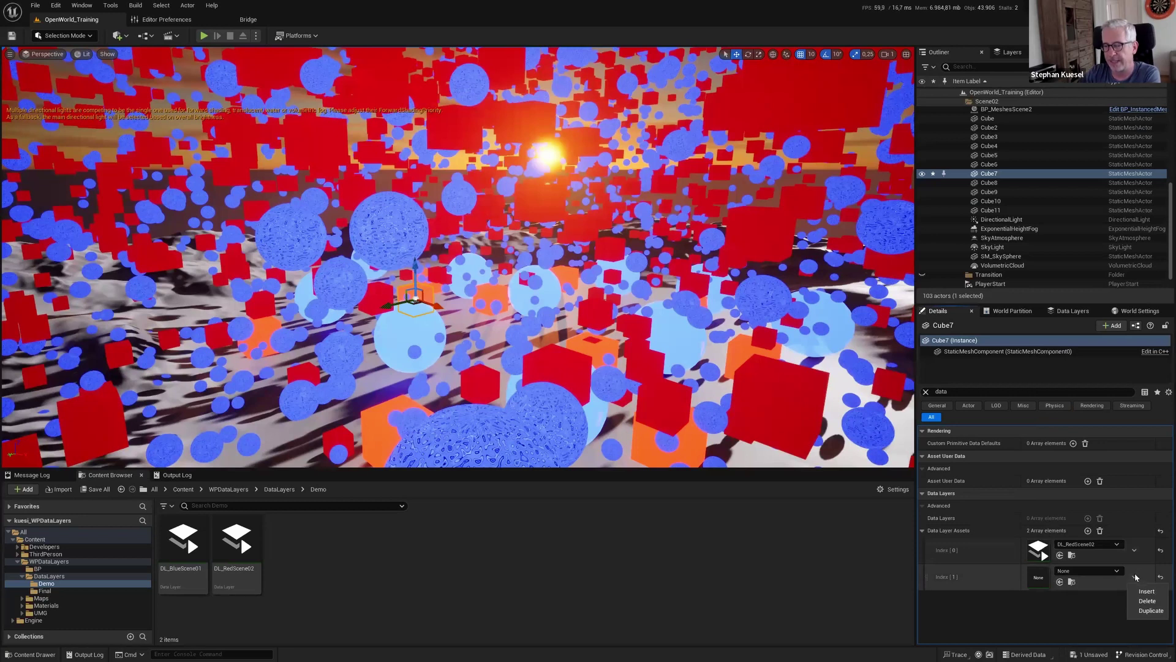
pyautogui.click(1134, 574)
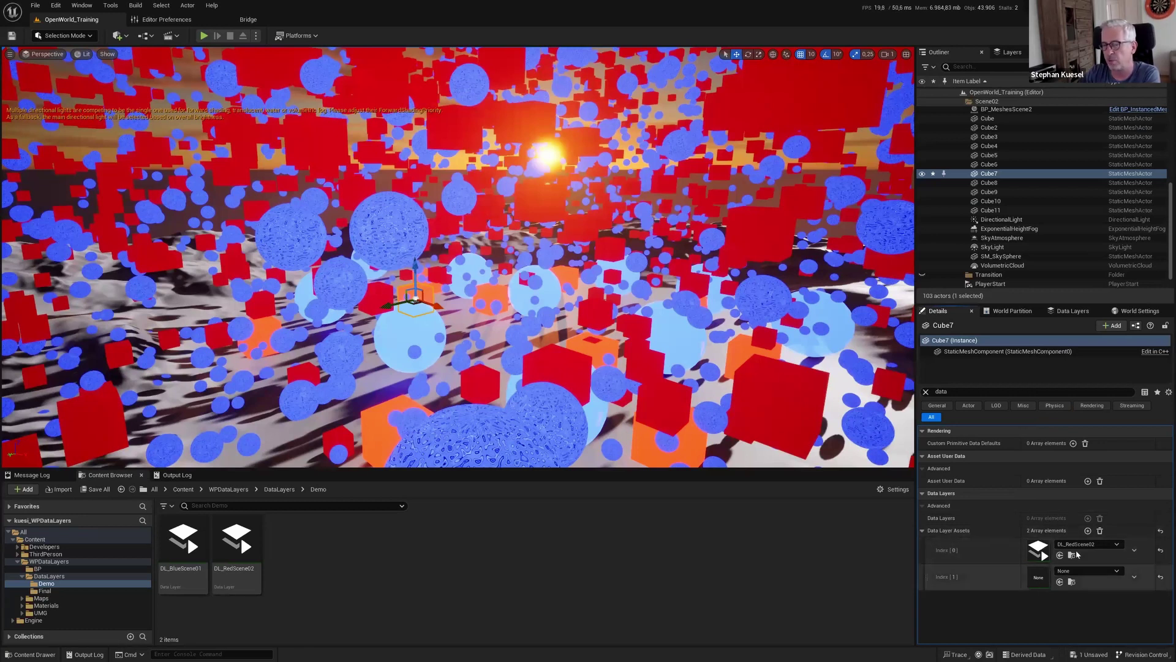
pyautogui.click(1134, 577)
pyautogui.click(1148, 602)
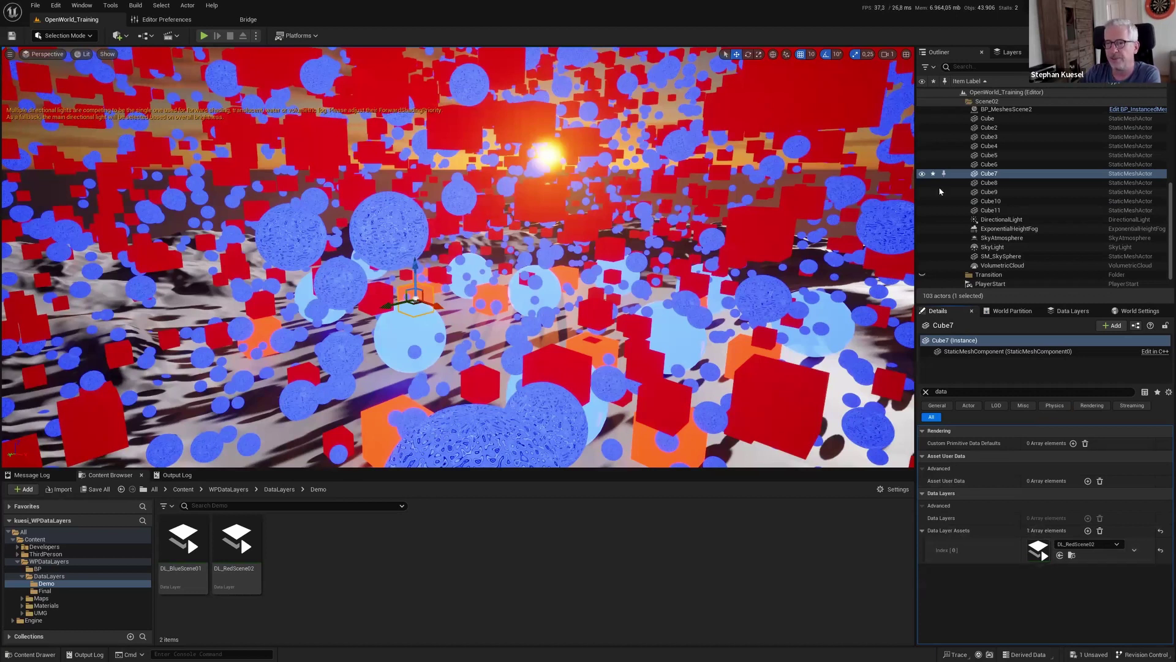
# Check the shared data layer assignment of the actors from Cube to ExponentialHeightFog and return to the data layer list
pyautogui.click(1002, 120)
pyautogui.keyDown('shift'); pyautogui.click(1005, 228); pyautogui.keyUp('shift')
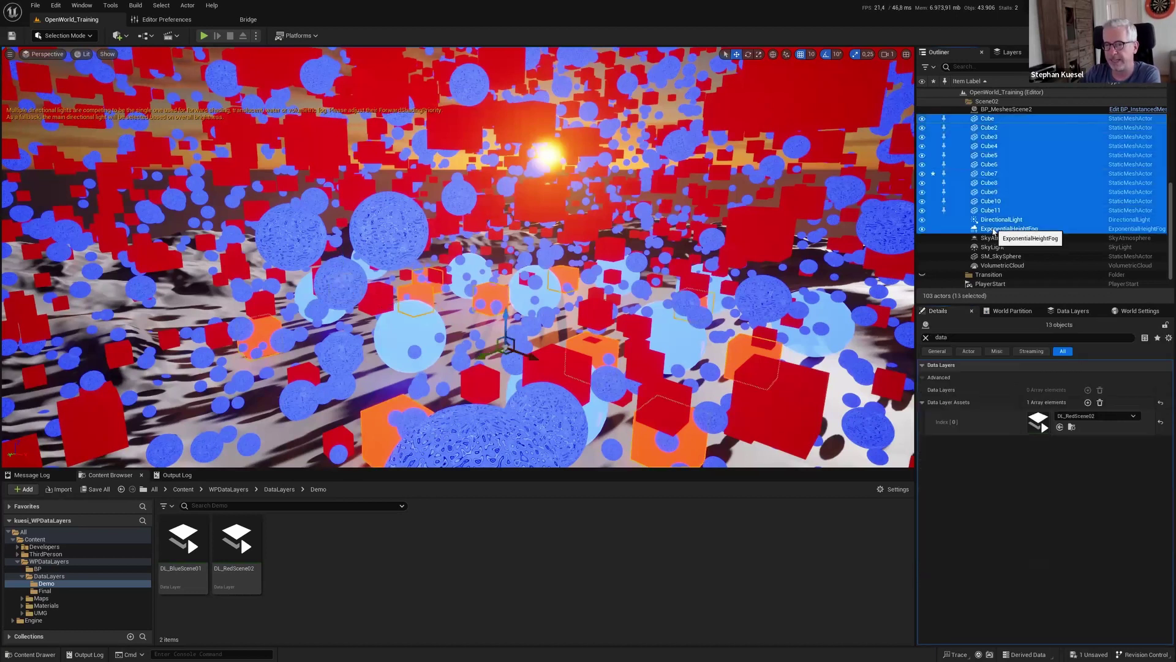
pyautogui.click(1072, 312)
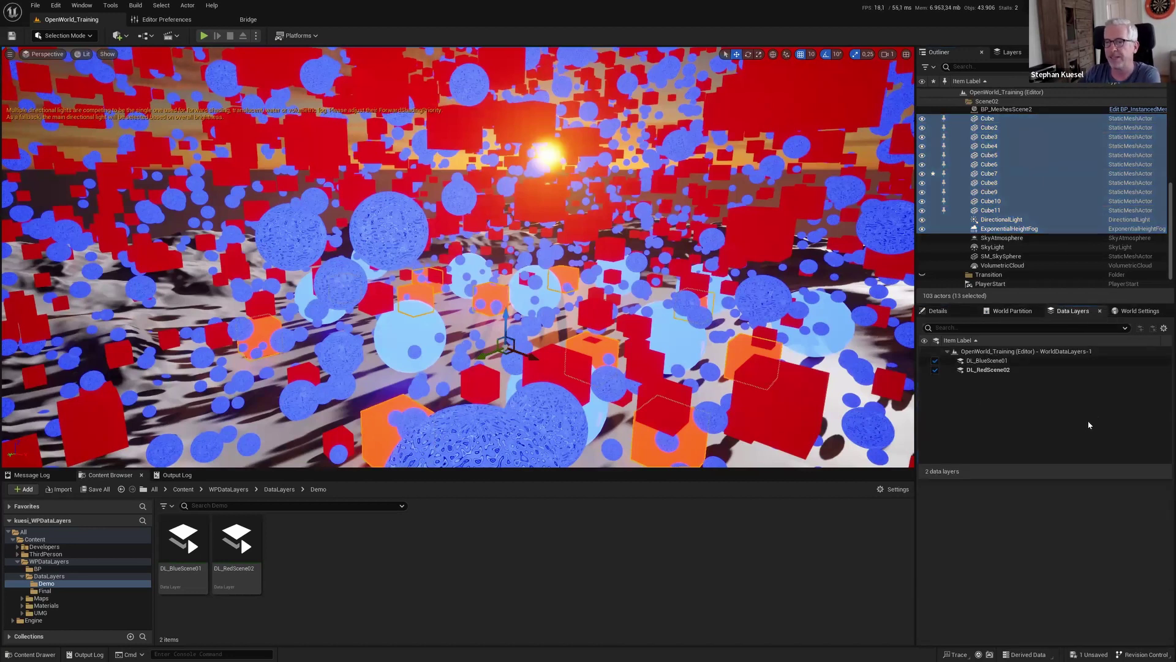
# Look up the Data Layers Outliner among the editor's World Partition windows
pyautogui.click(87, 5)
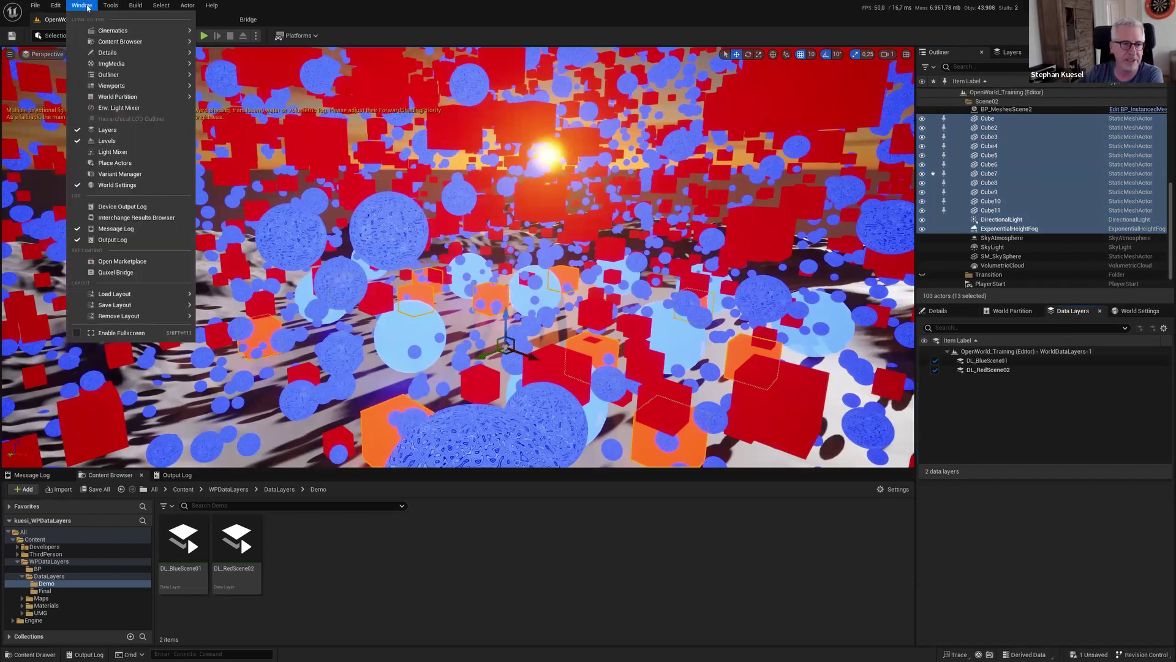
pyautogui.moveTo(109, 99)
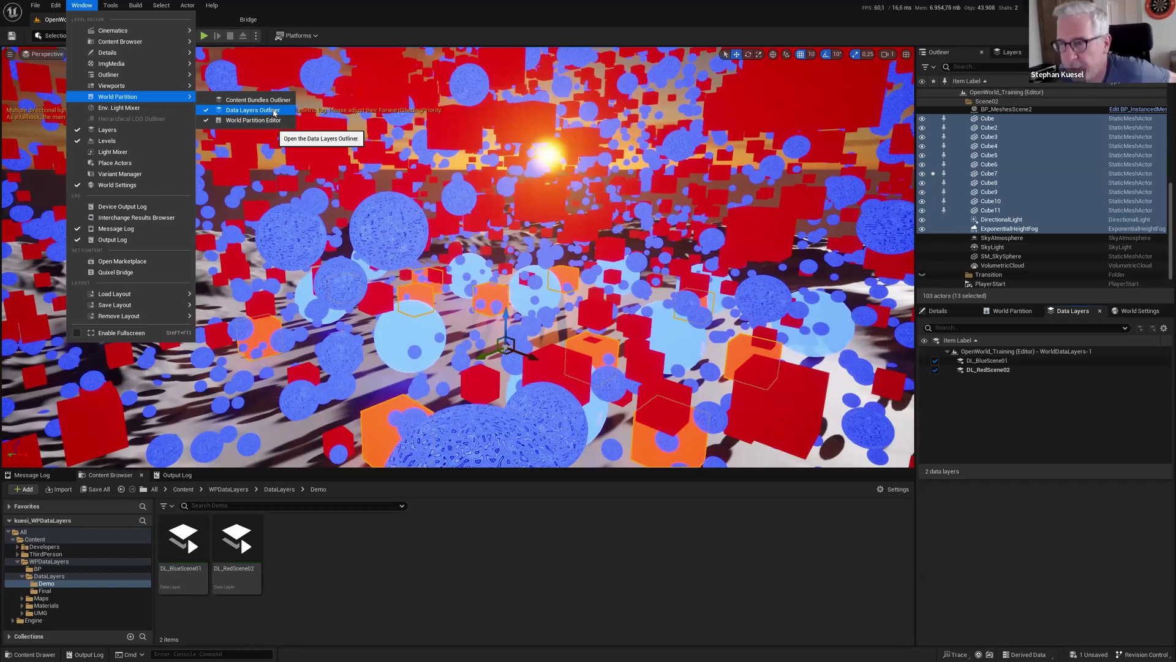
pyautogui.click(996, 406)
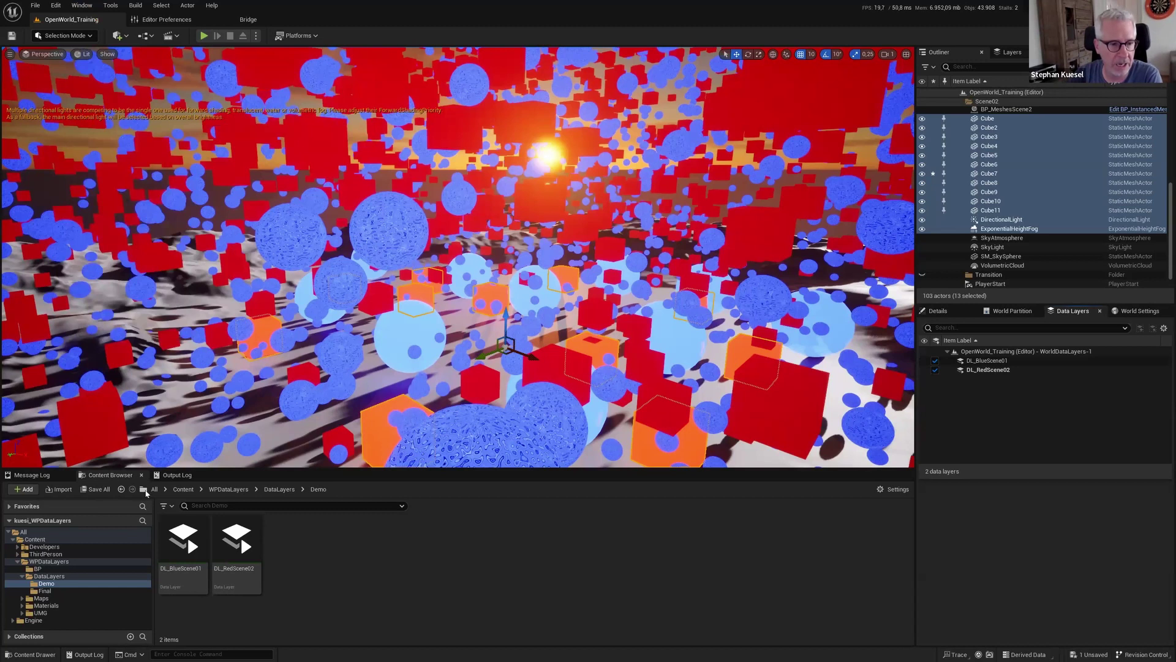
# Unload and reload DL_BlueScene01 in the editor, followed by DL_RedScene02, to preview each scene without the other
pyautogui.click(935, 363)
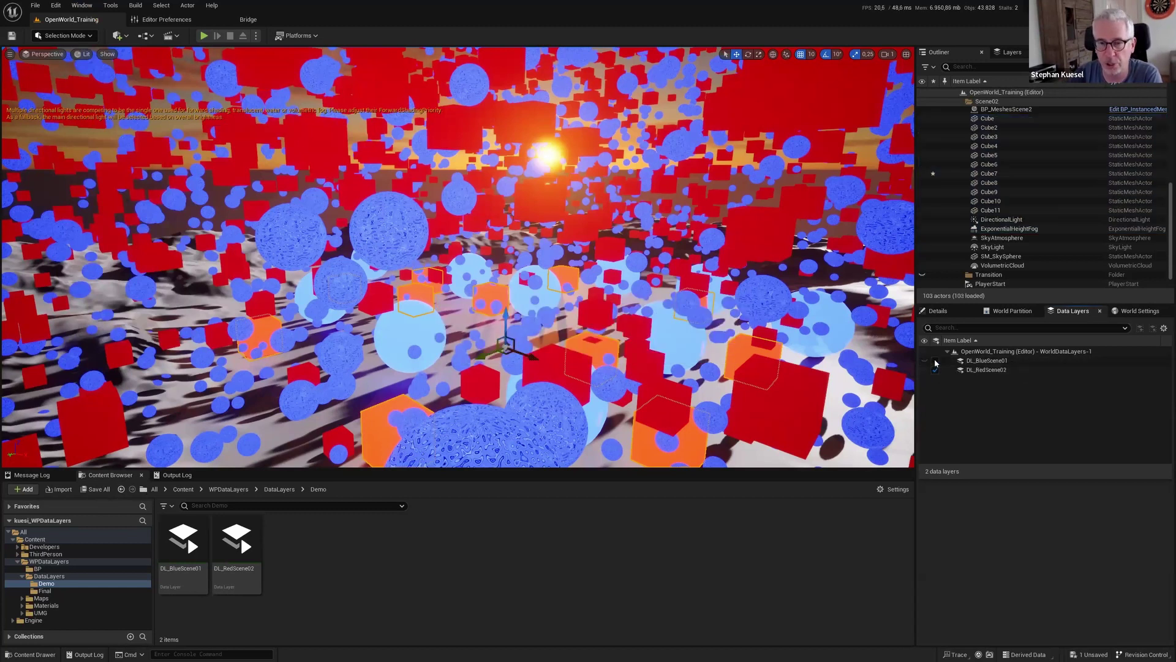
pyautogui.click(936, 363)
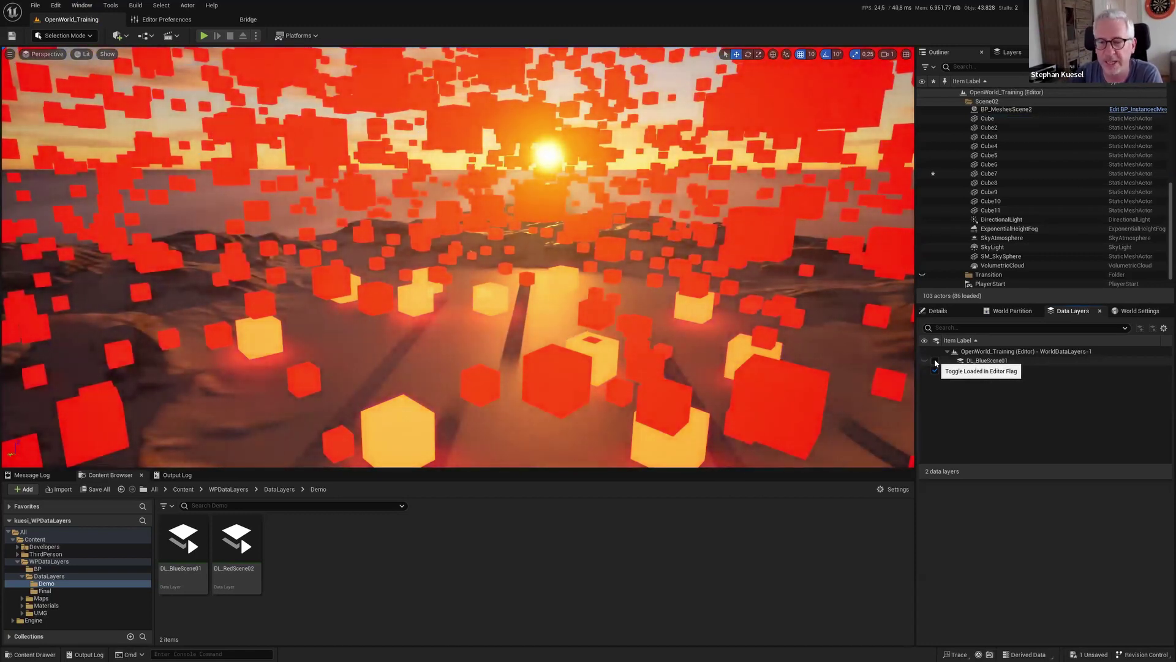
pyautogui.click(936, 363)
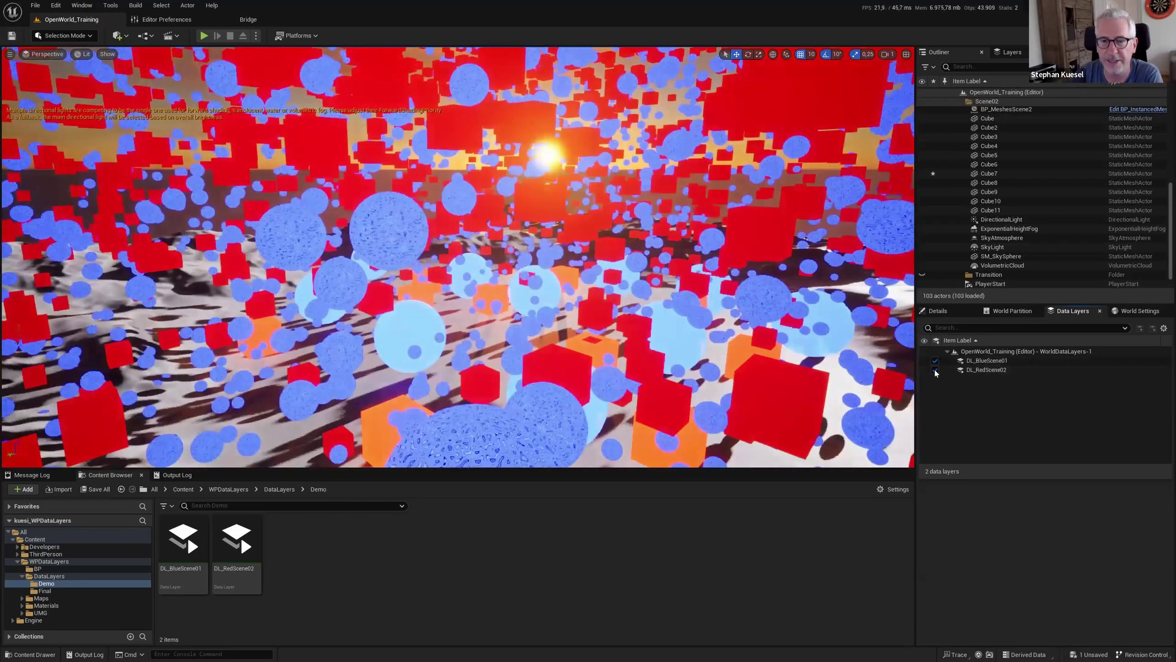
pyautogui.click(936, 370)
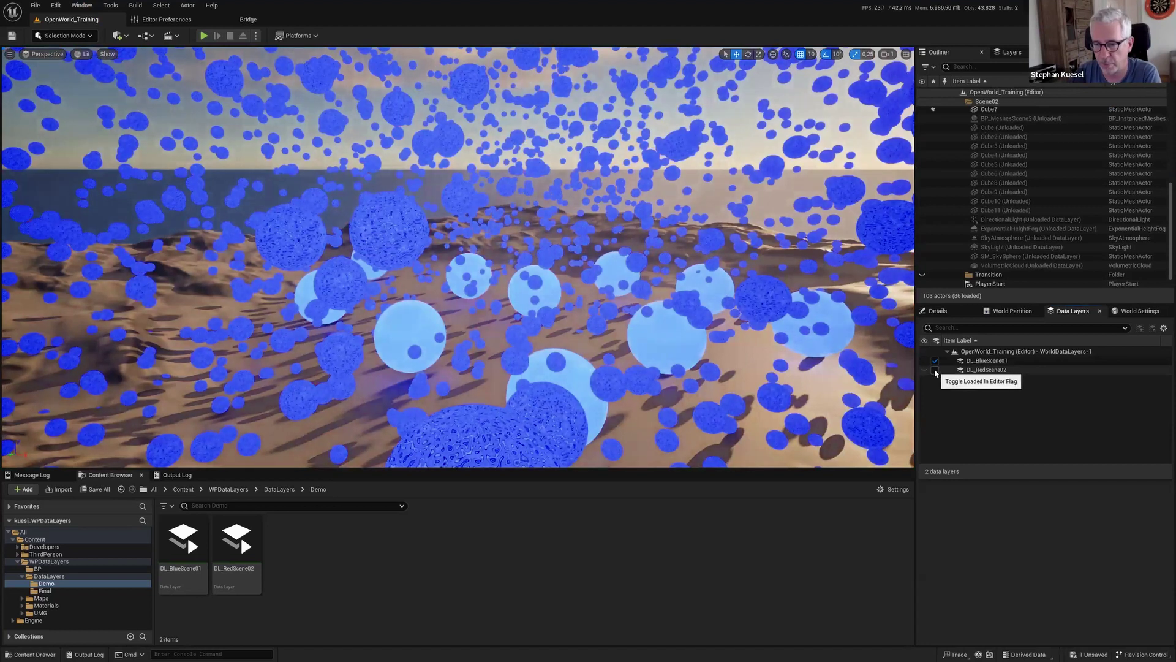
pyautogui.click(935, 370)
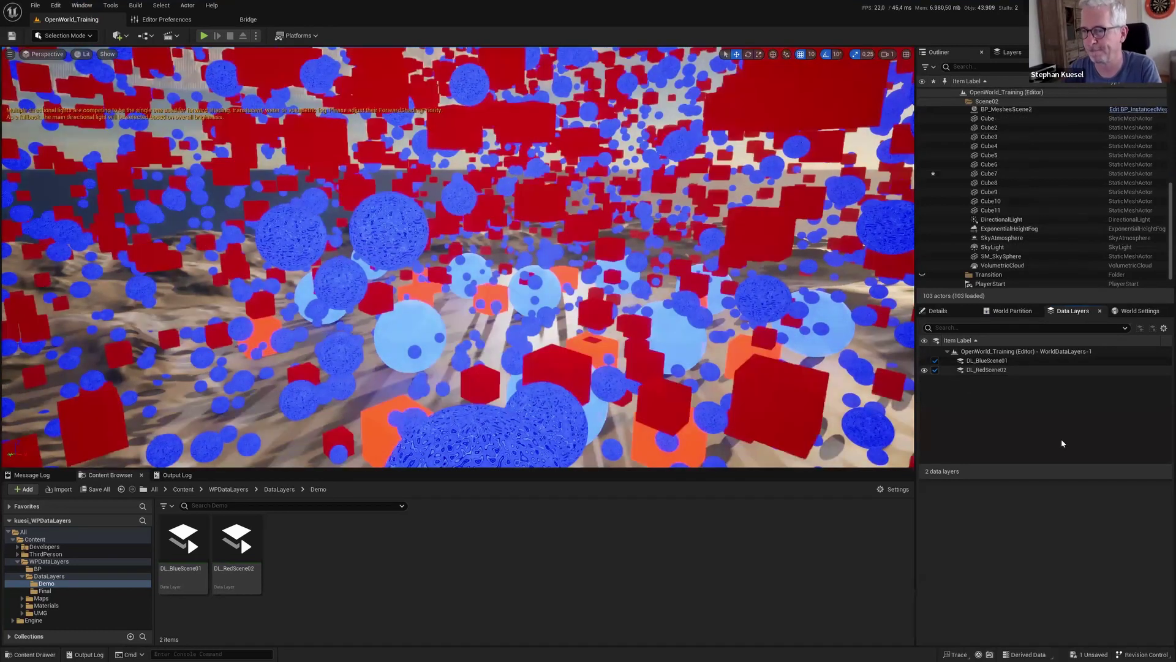
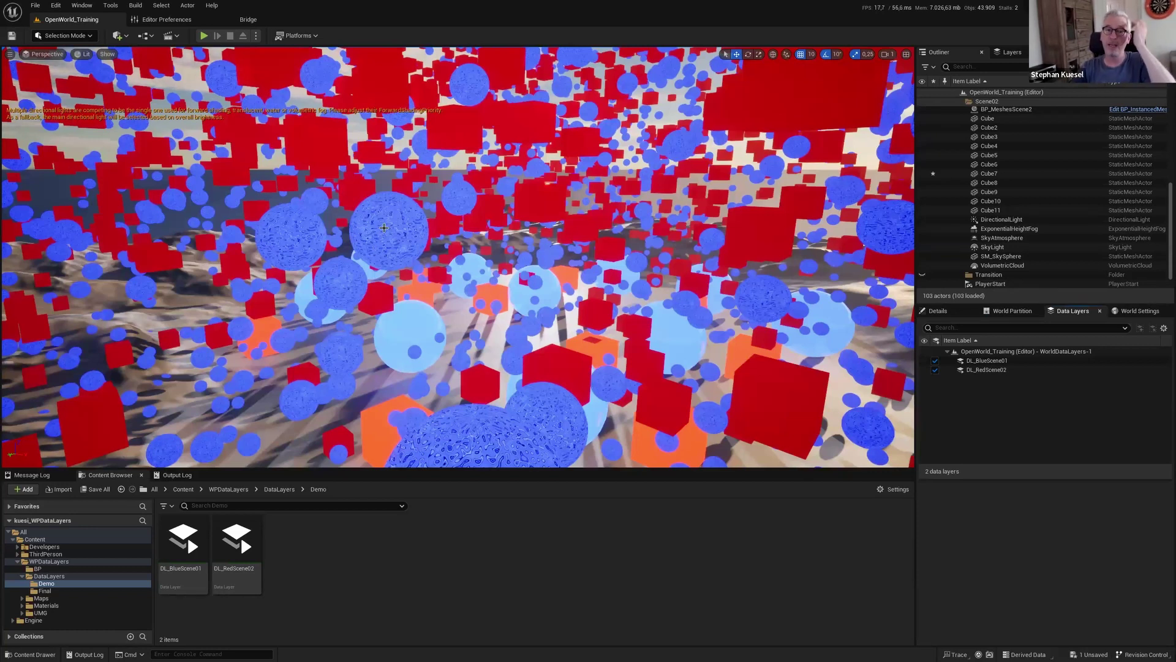
# Raise the viewport camera speed to 32 and survey the whole landscape with both scenes loaded
pyautogui.moveTo(371, 220); pyautogui.dragTo(658, 204, button='right')
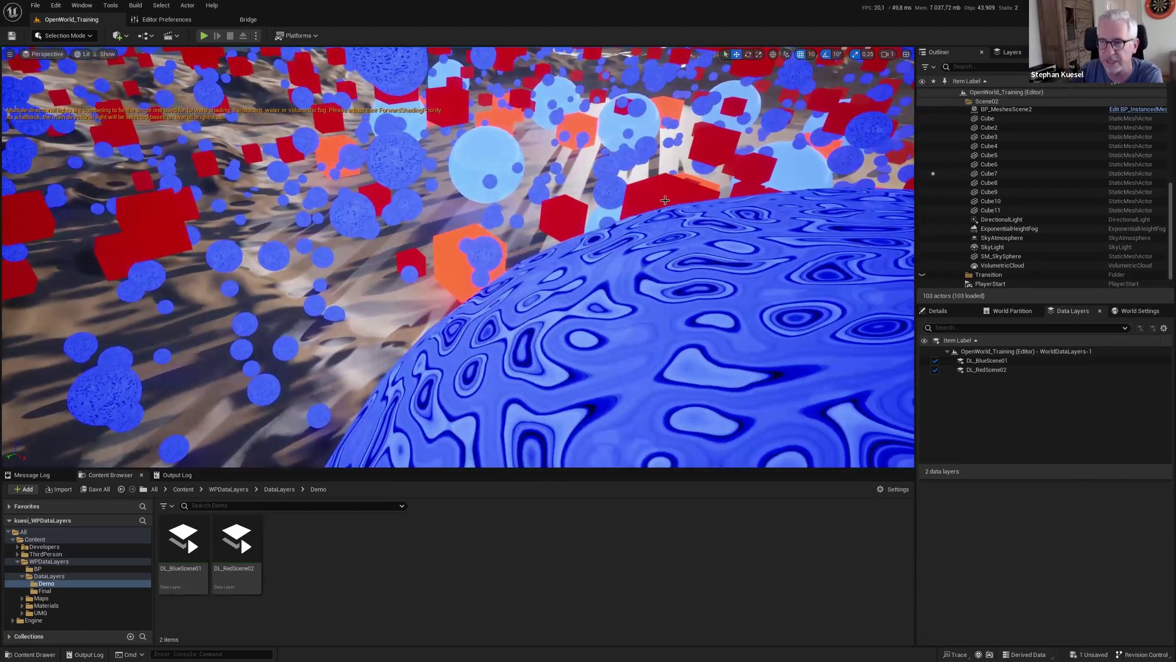
pyautogui.moveTo(560, 133); pyautogui.dragTo(578, 161, button='right')
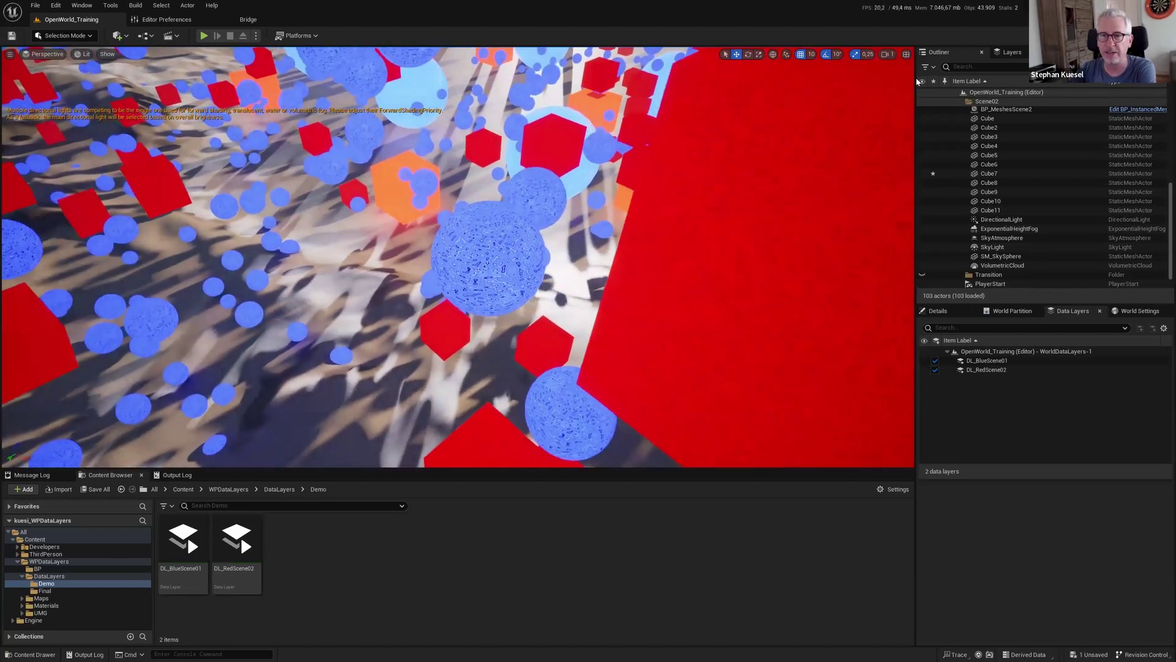
pyautogui.click(886, 55)
pyautogui.moveTo(663, 172)
pyautogui.mouseDown(button='right')
pyautogui.moveTo(637, 184)
pyautogui.moveTo(649, 167)
pyautogui.mouseUp(button='right')
pyautogui.scroll(-3, 548, 178)
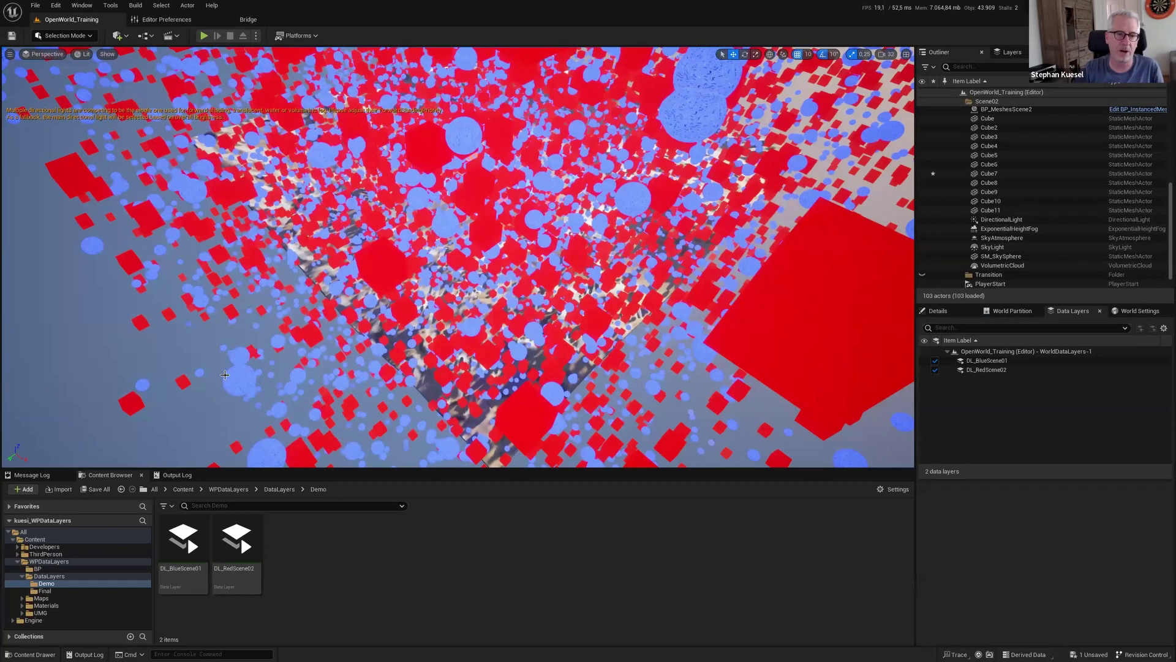
pyautogui.moveTo(225, 375); pyautogui.dragTo(313, 345, button='right')
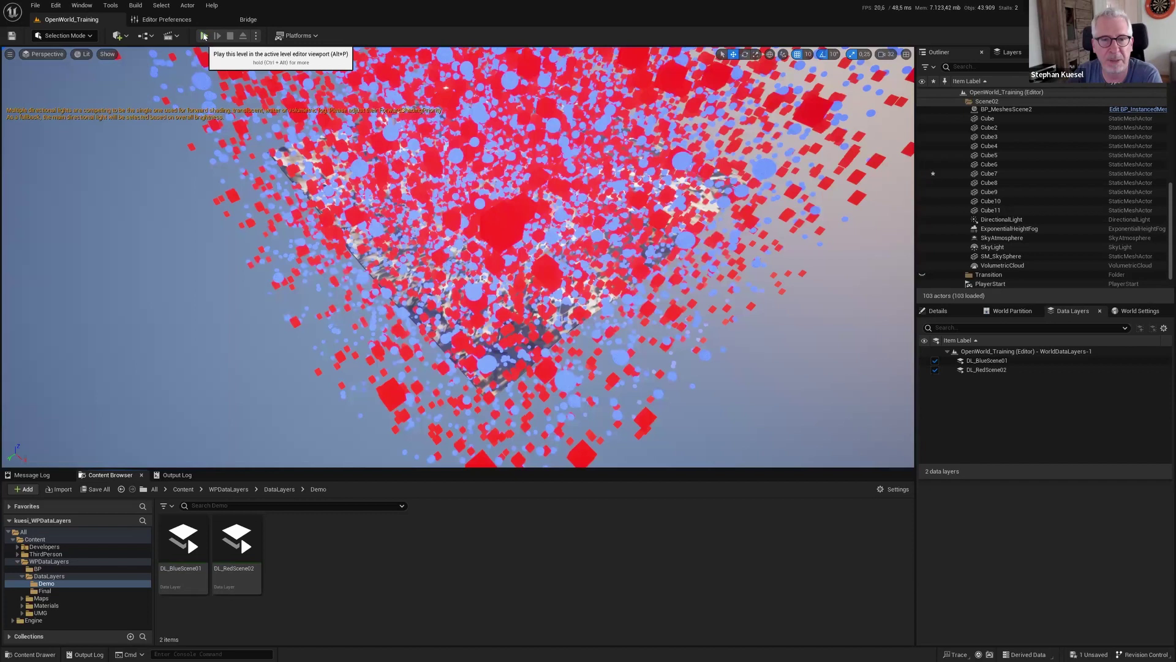
# Unload and reload DL_BlueScene01 and DL_RedScene02 in turn in the editor, and briefly play-test the level
pyautogui.click(936, 362)
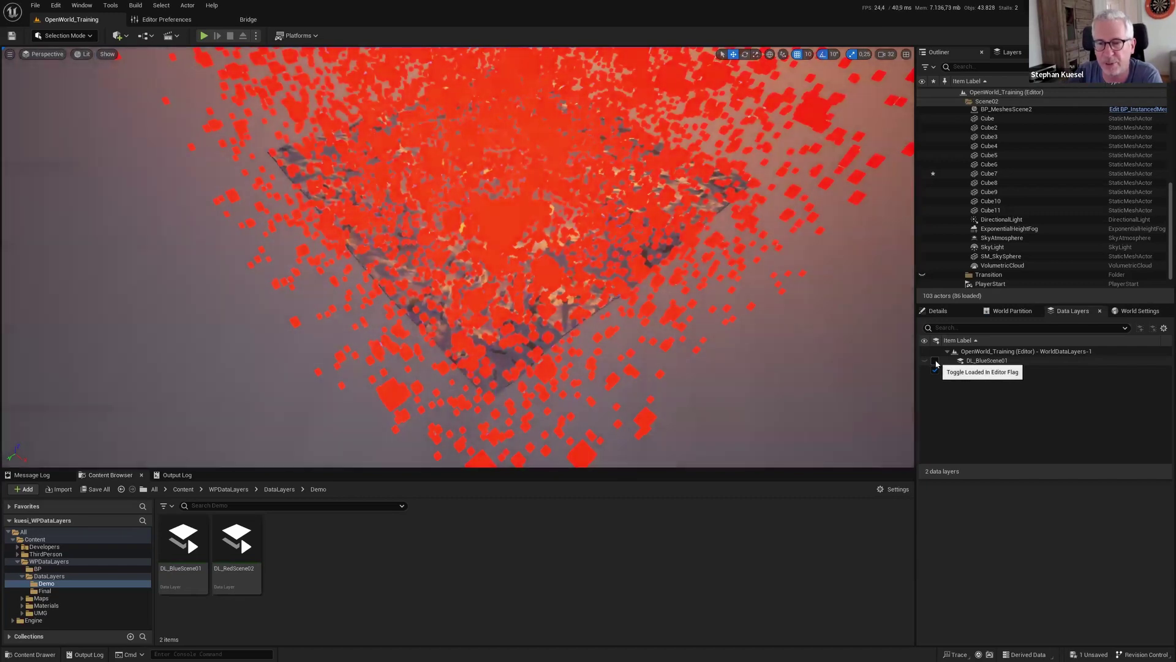
pyautogui.click(935, 362)
pyautogui.click(935, 370)
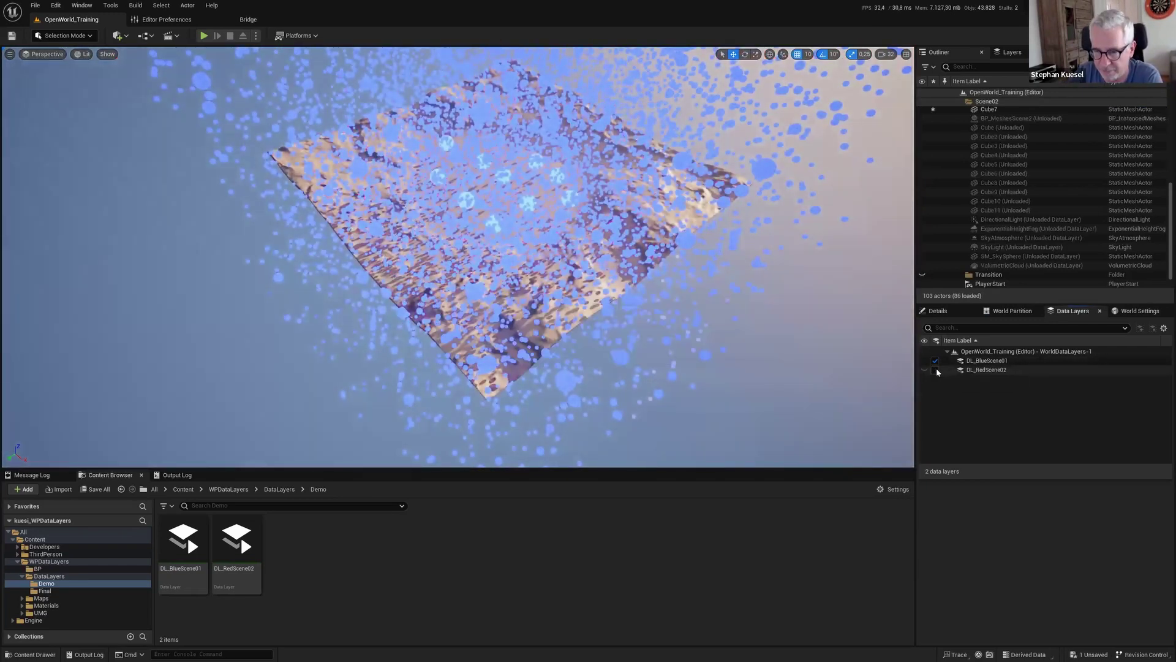
pyautogui.click(936, 371)
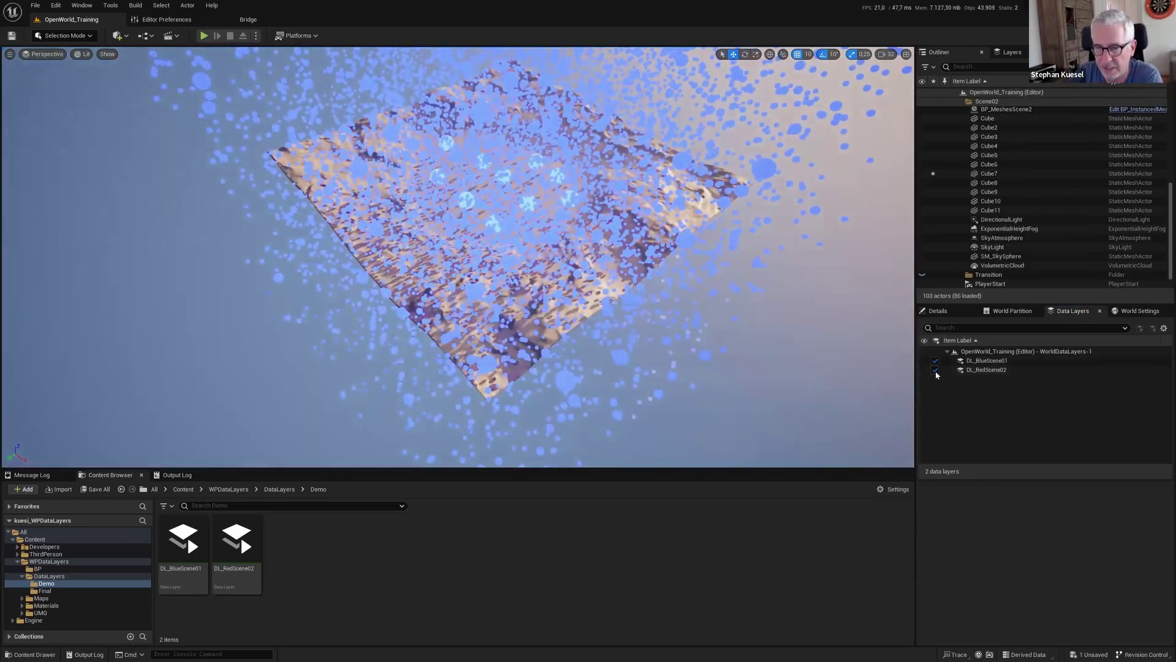
pyautogui.click(204, 36)
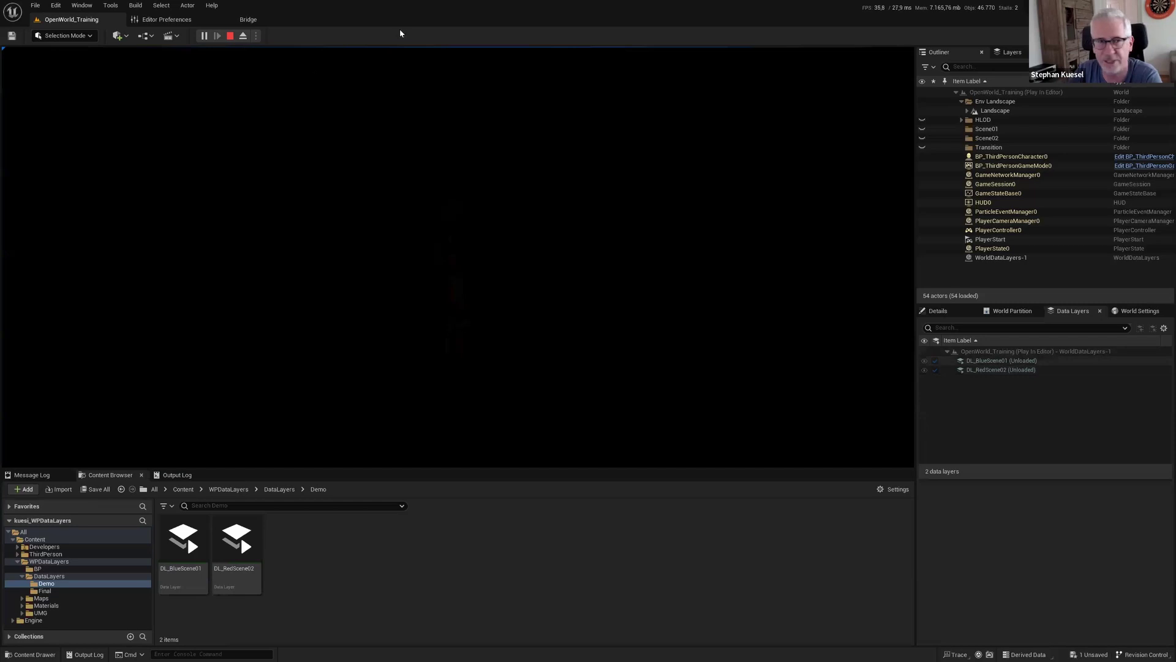
pyautogui.click(231, 36)
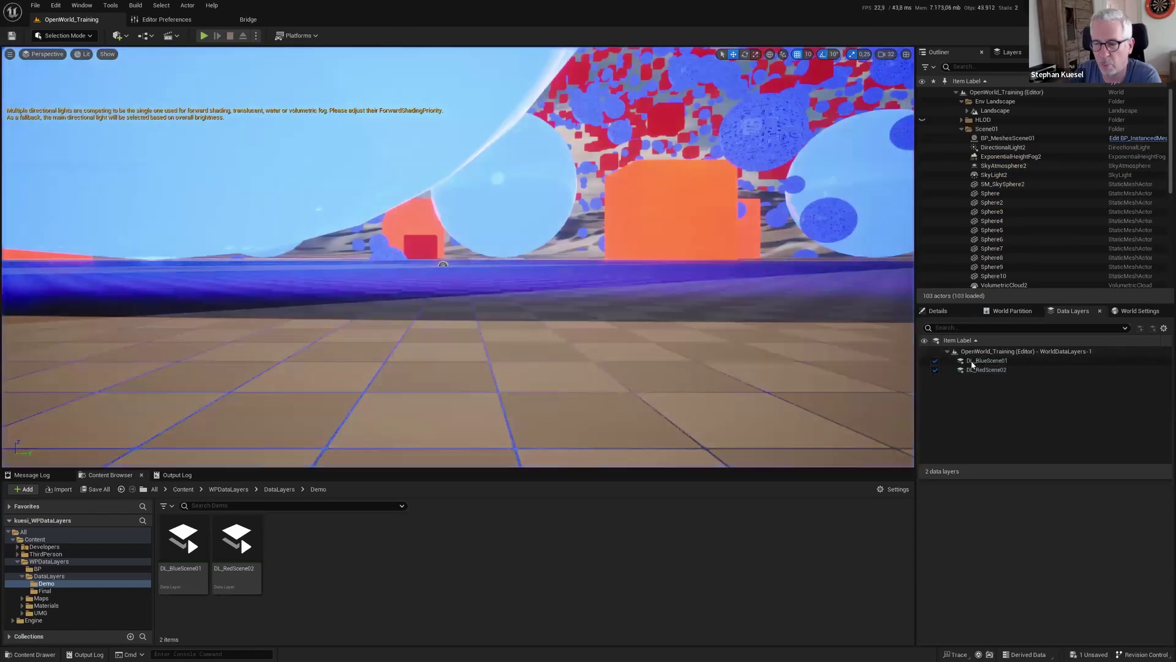
# Set the initial runtime state of both DL_BlueScene01 and DL_RedScene02 to Loaded
pyautogui.click(984, 361)
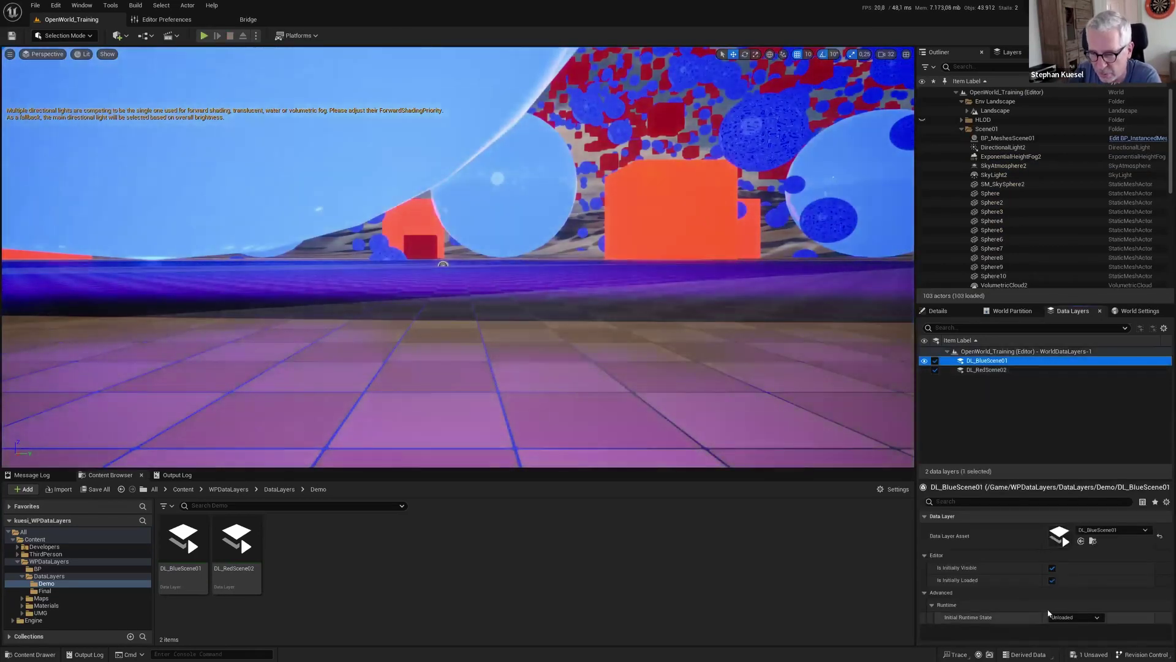
pyautogui.click(1068, 622)
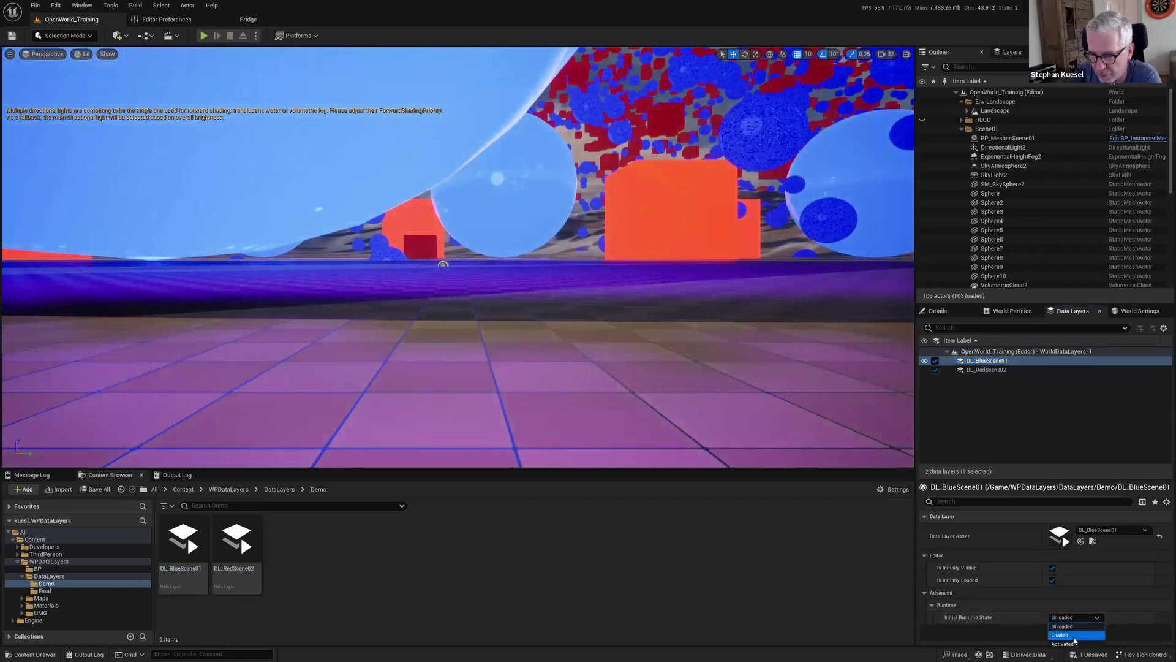
pyautogui.click(1073, 638)
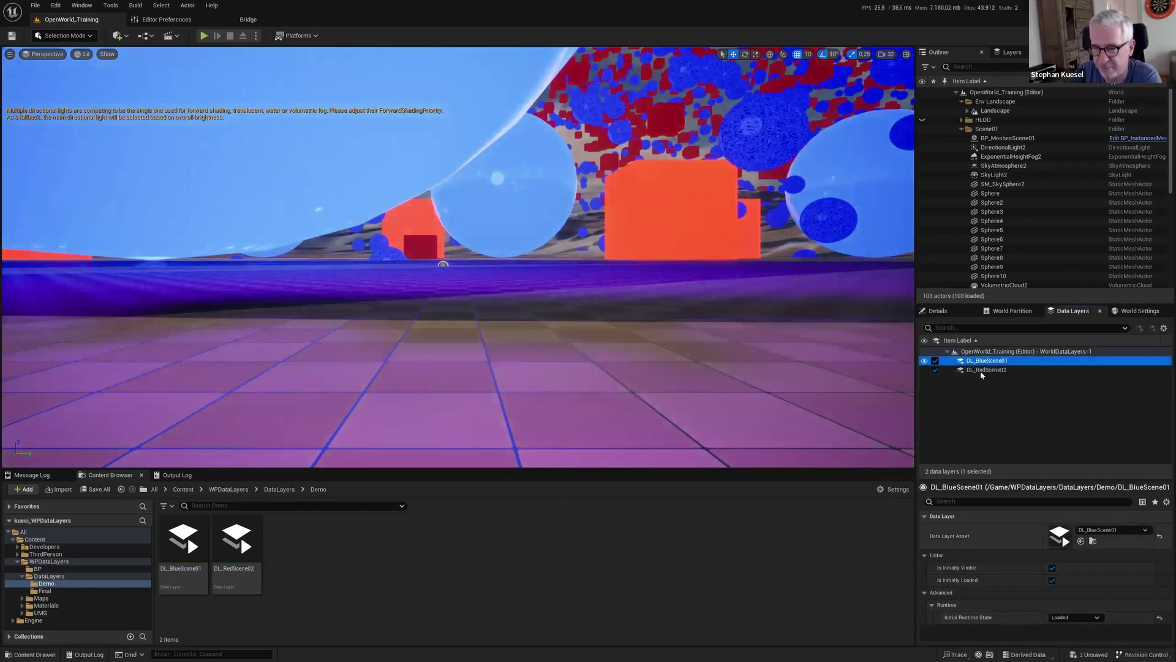
pyautogui.click(987, 369)
pyautogui.click(1065, 620)
pyautogui.click(1066, 640)
# Play-test the level twice to check both data layers in the Loaded runtime state
pyautogui.click(204, 36)
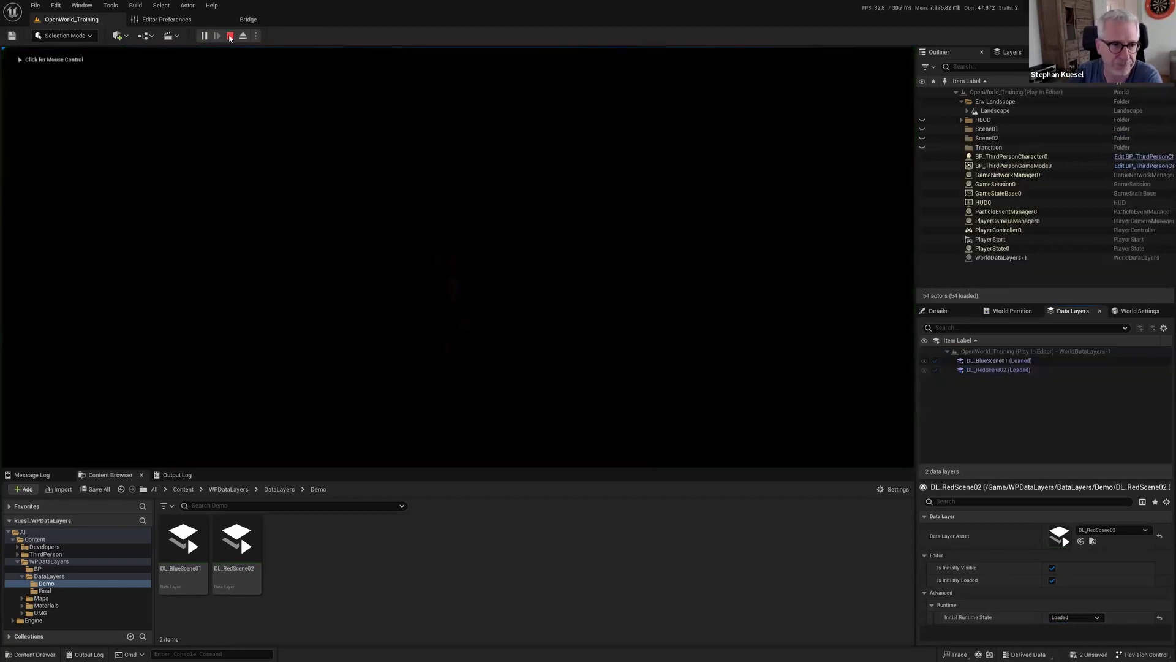
pyautogui.click(230, 36)
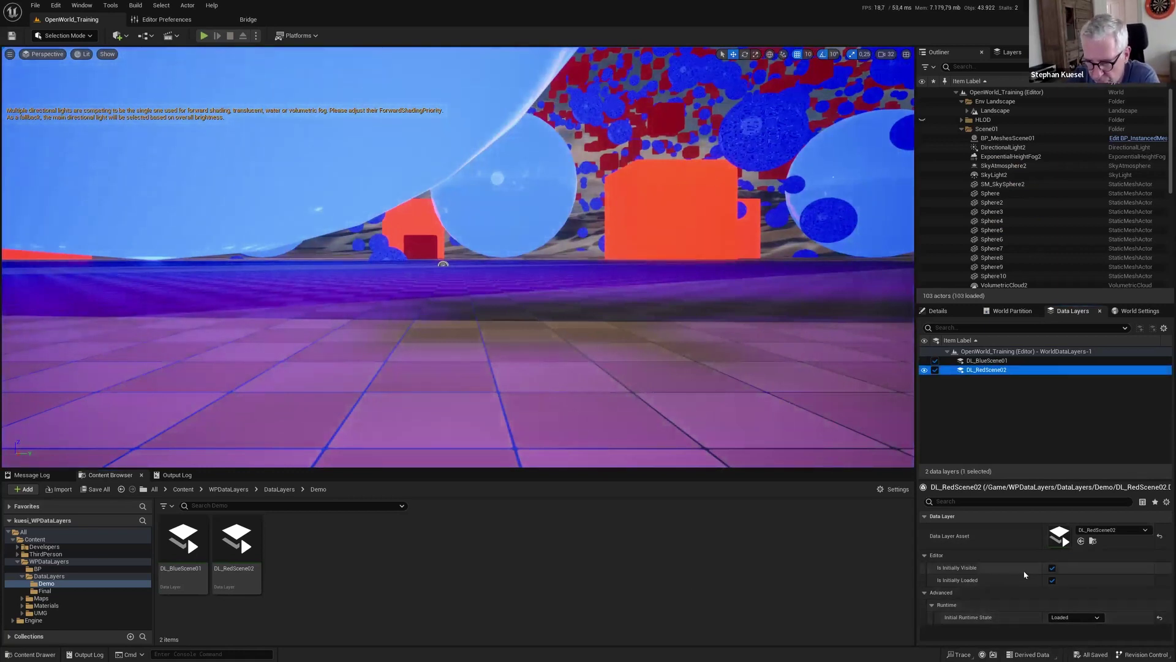
pyautogui.click(204, 35)
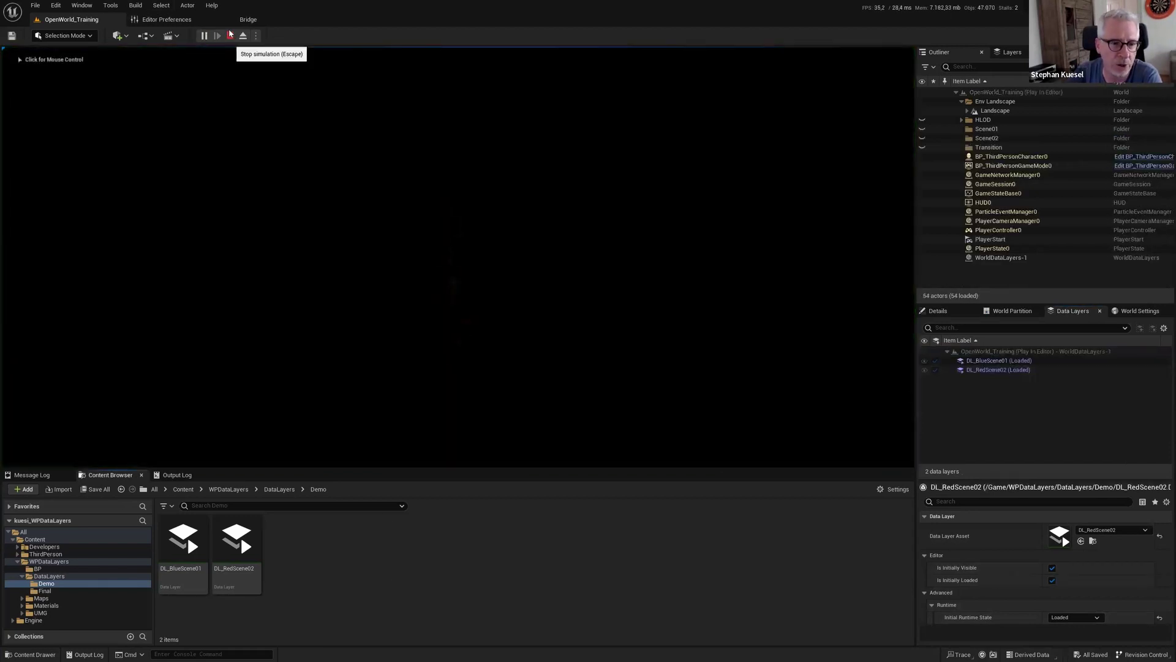
pyautogui.click(230, 36)
# Set DL_RedScene02's initial runtime state to Activated
pyautogui.click(1072, 617)
pyautogui.click(1073, 627)
pyautogui.click(1074, 616)
pyautogui.click(1072, 641)
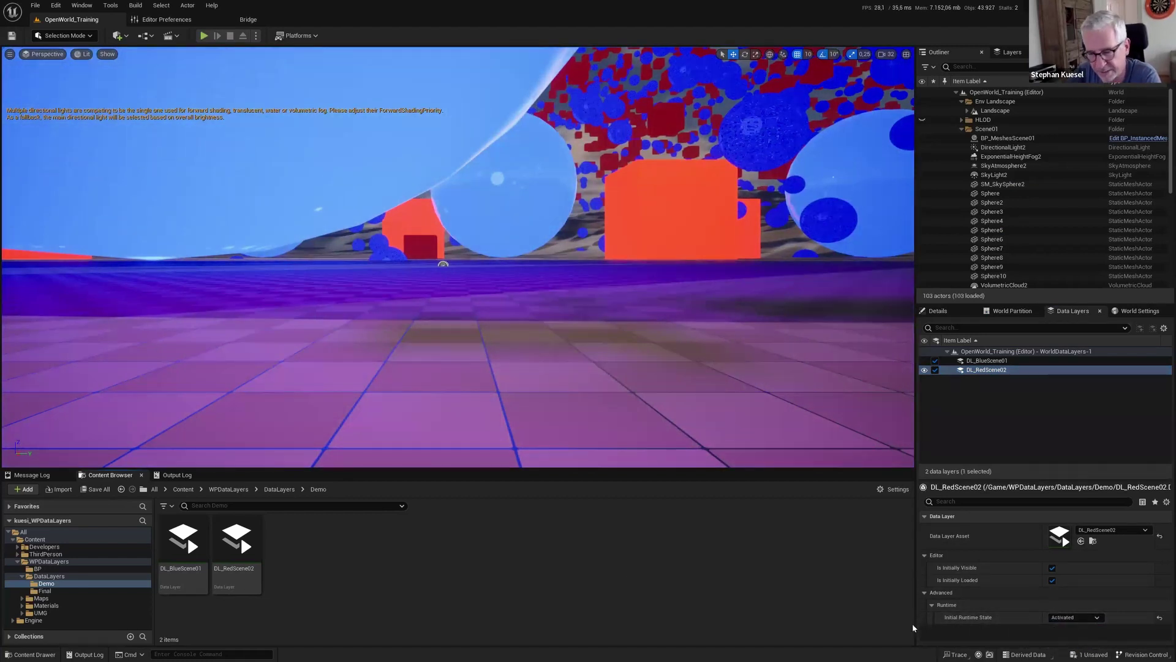
pyautogui.click(1079, 617)
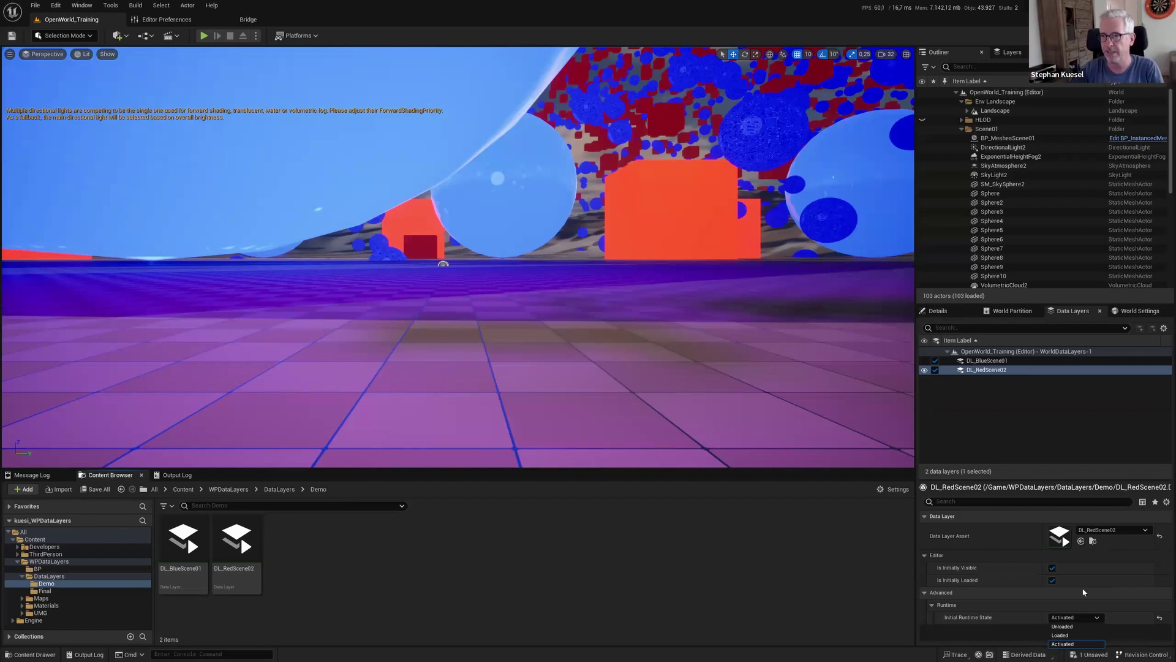
pyautogui.click(1067, 644)
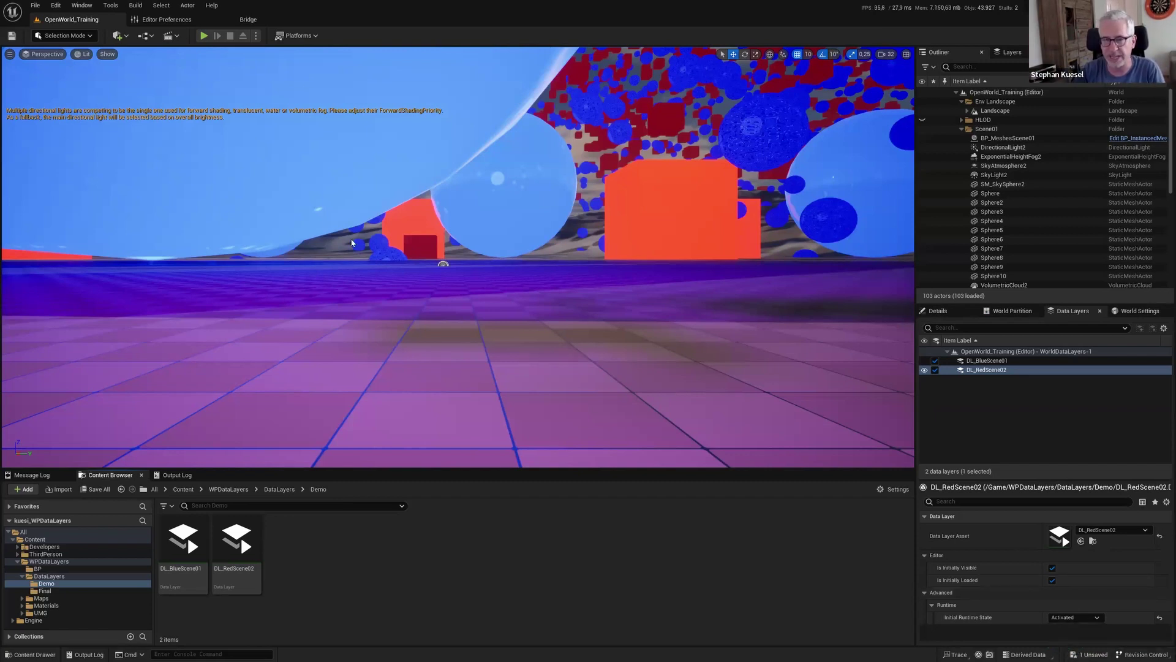
# Play-test the level and compare the runtime states of DL_RedScene02 and DL_BlueScene01 during play
pyautogui.click(203, 35)
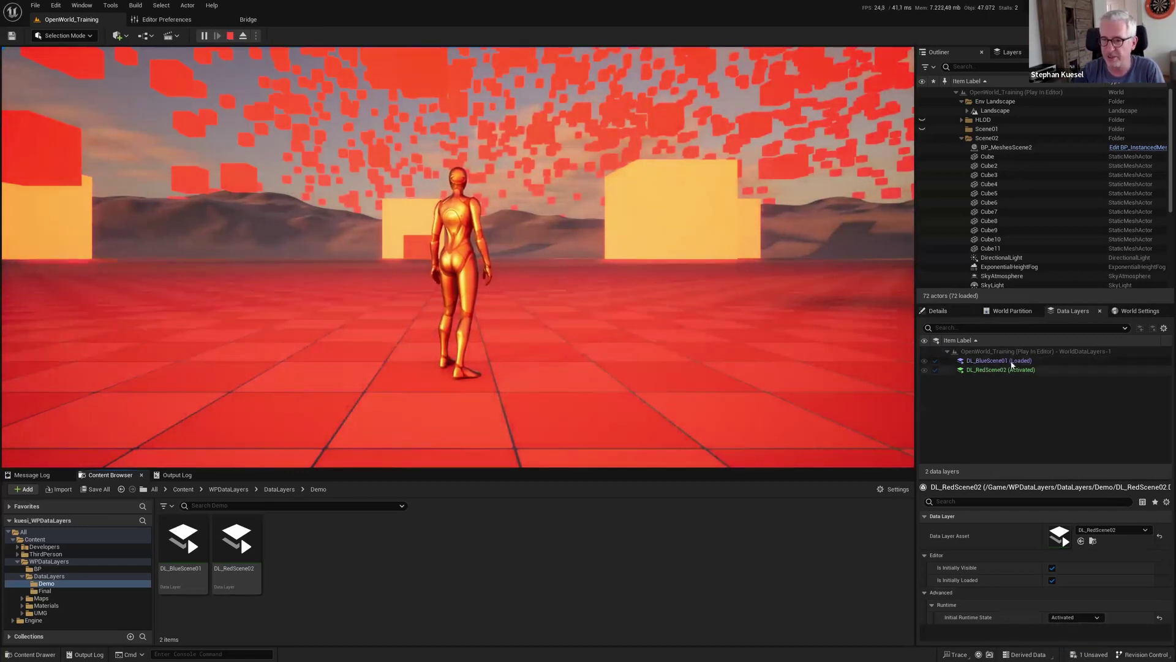
pyautogui.click(1028, 370)
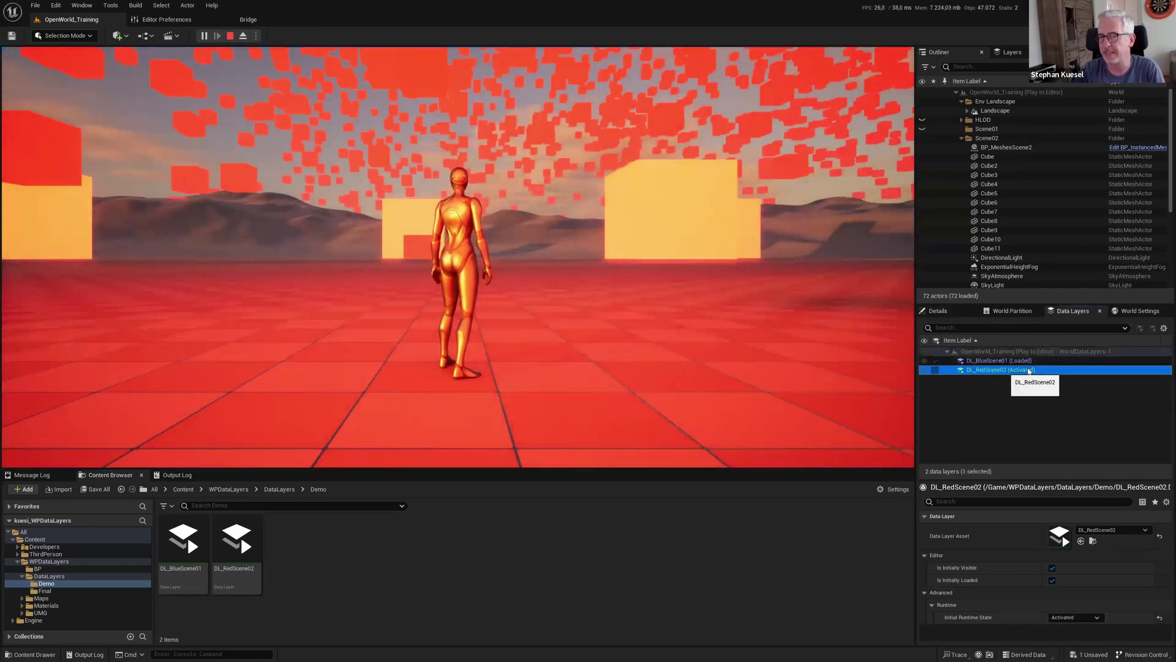
pyautogui.click(1021, 362)
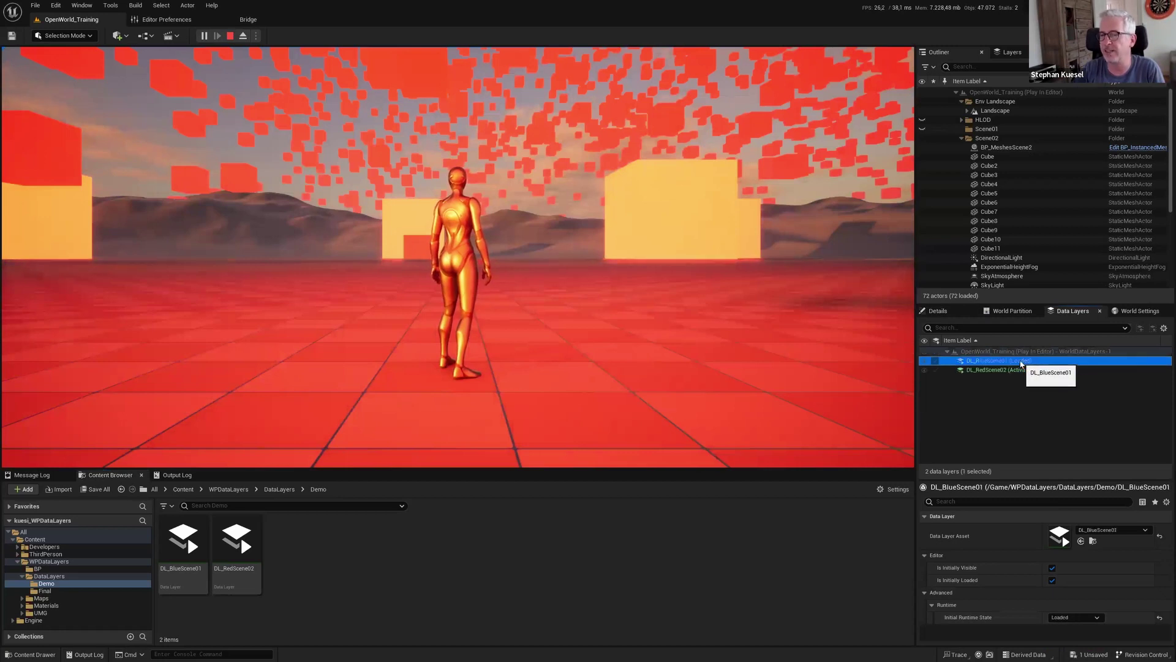
pyautogui.click(230, 35)
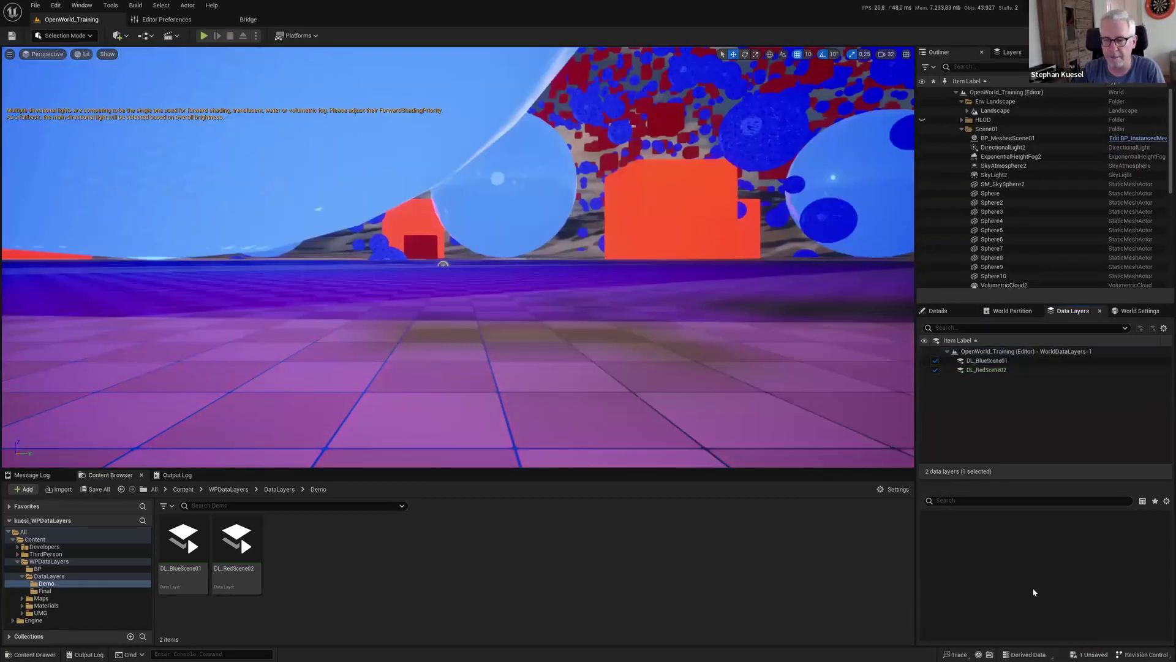
# Set DL_BlueScene01's initial runtime state to Activated and play-test the level with both data layers activated
pyautogui.click(986, 361)
pyautogui.click(1087, 617)
pyautogui.click(1063, 644)
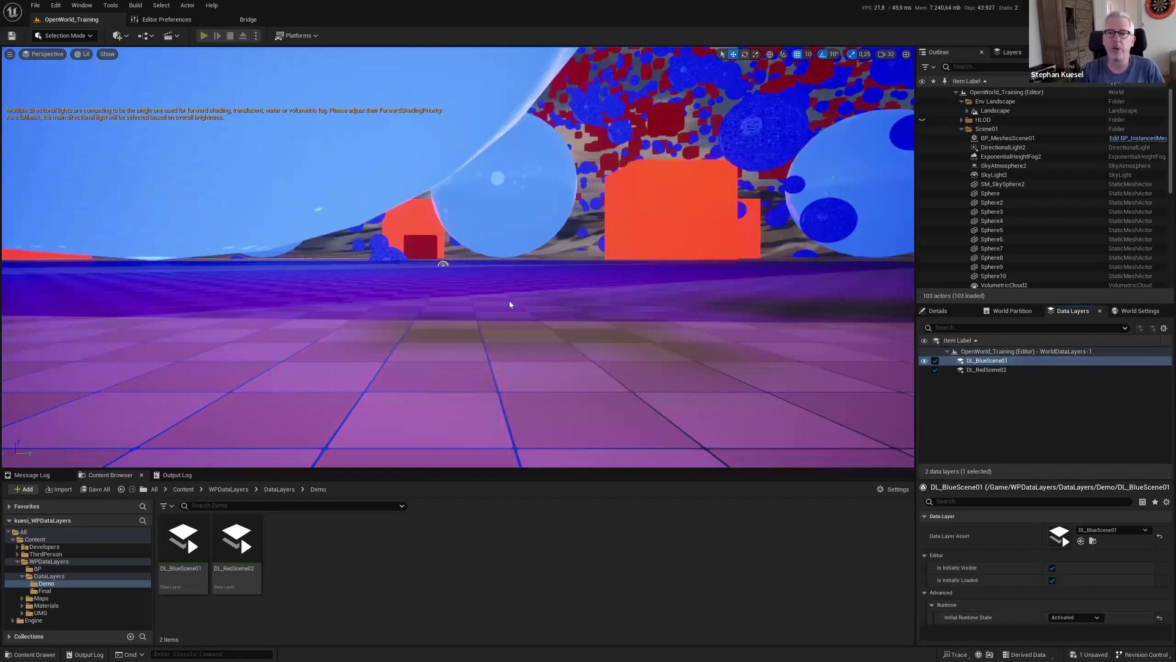
pyautogui.hotkey('alt', 'p')
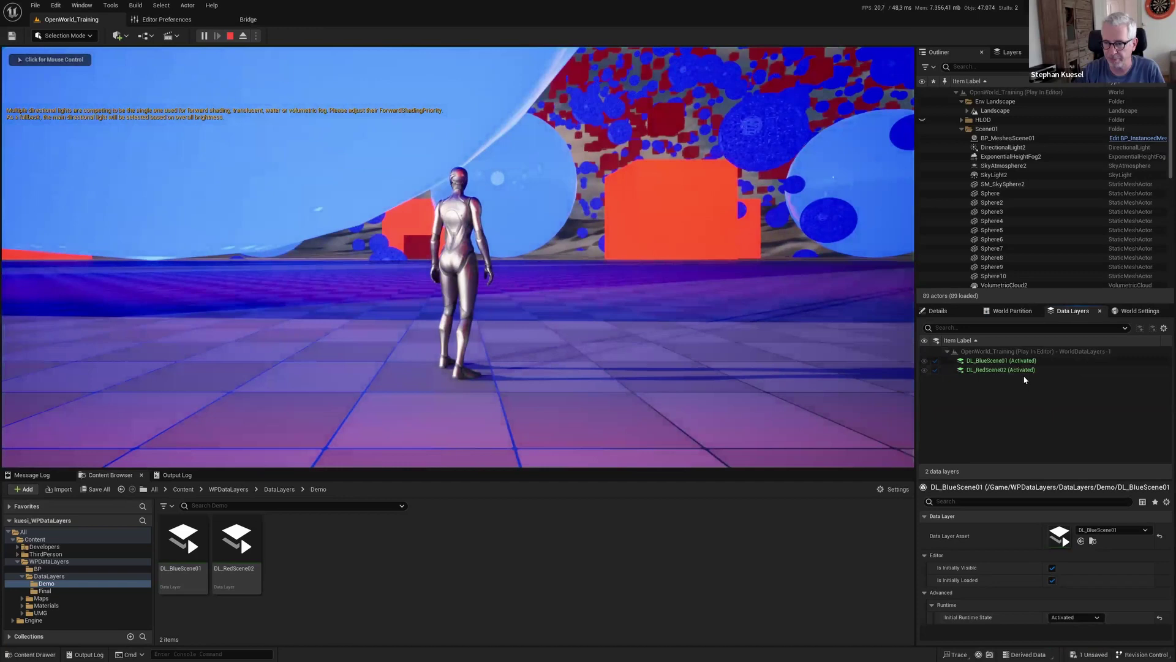
pyautogui.click(231, 37)
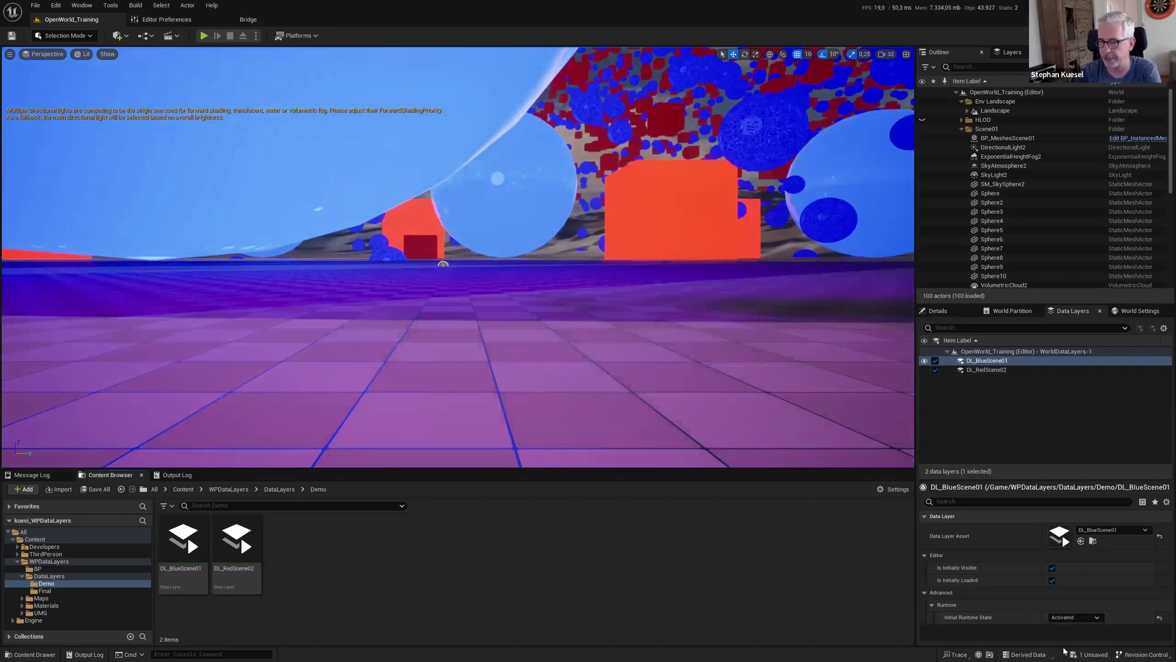
# Set DL_RedScene02's initial runtime state to Unloaded
pyautogui.click(986, 370)
pyautogui.click(1077, 617)
pyautogui.click(1064, 626)
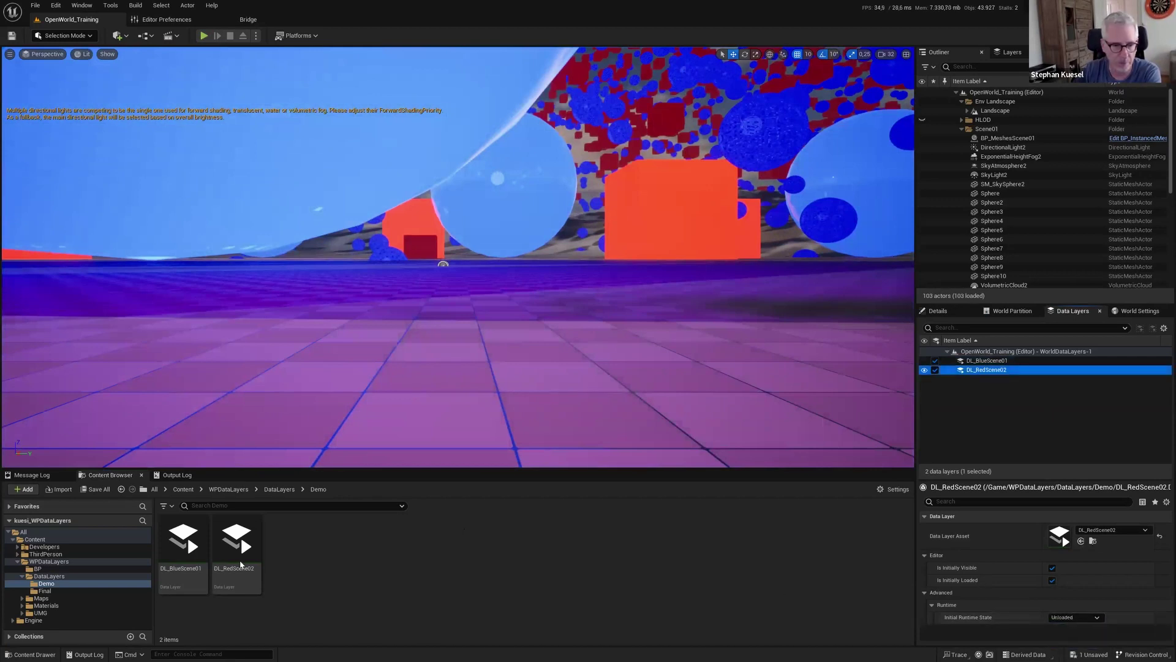
# Create an Actor Blueprint class named BP_MainControl in the Demo folder
pyautogui.rightClick(319, 552)
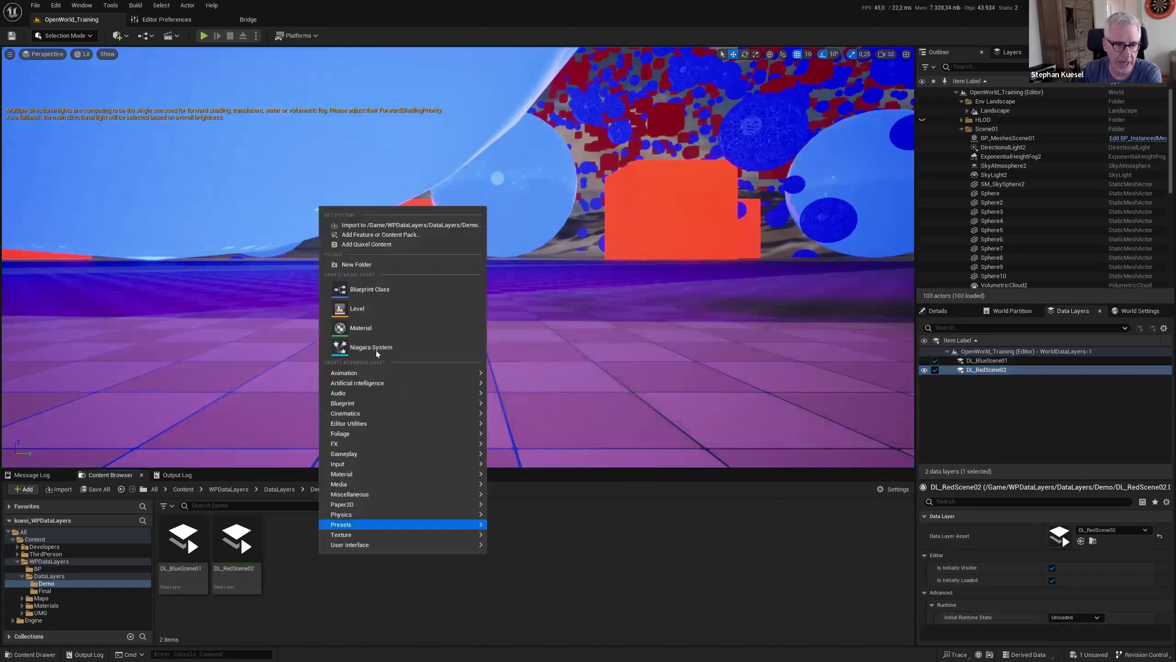
pyautogui.click(376, 289)
pyautogui.click(484, 261)
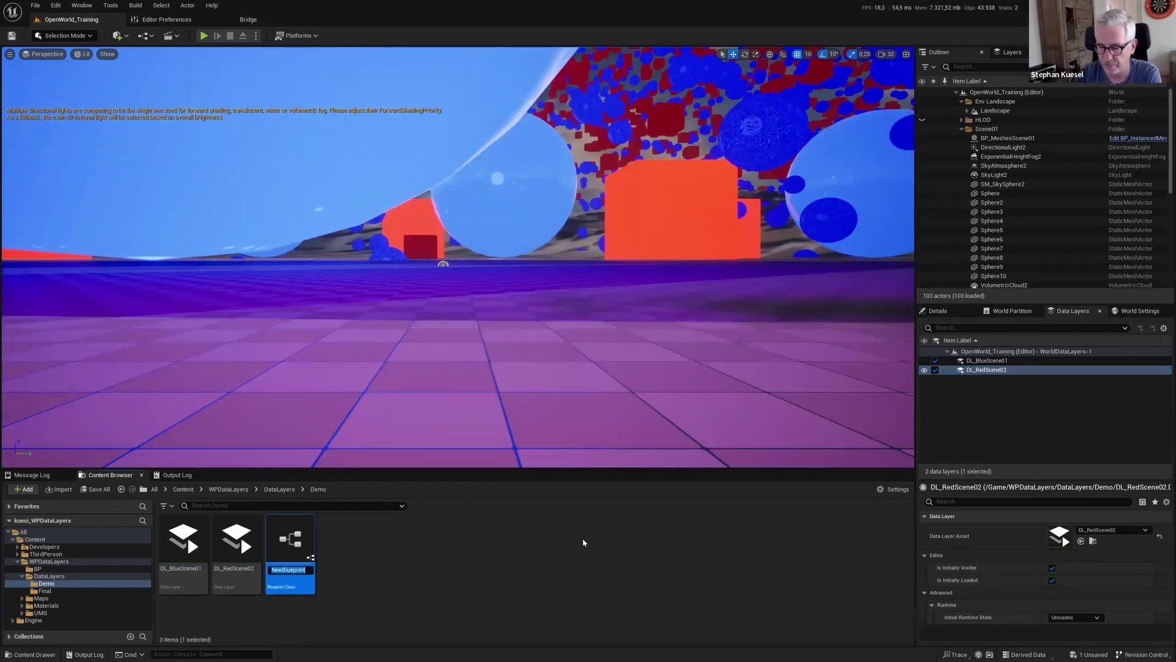
pyautogui.write('BP_M')
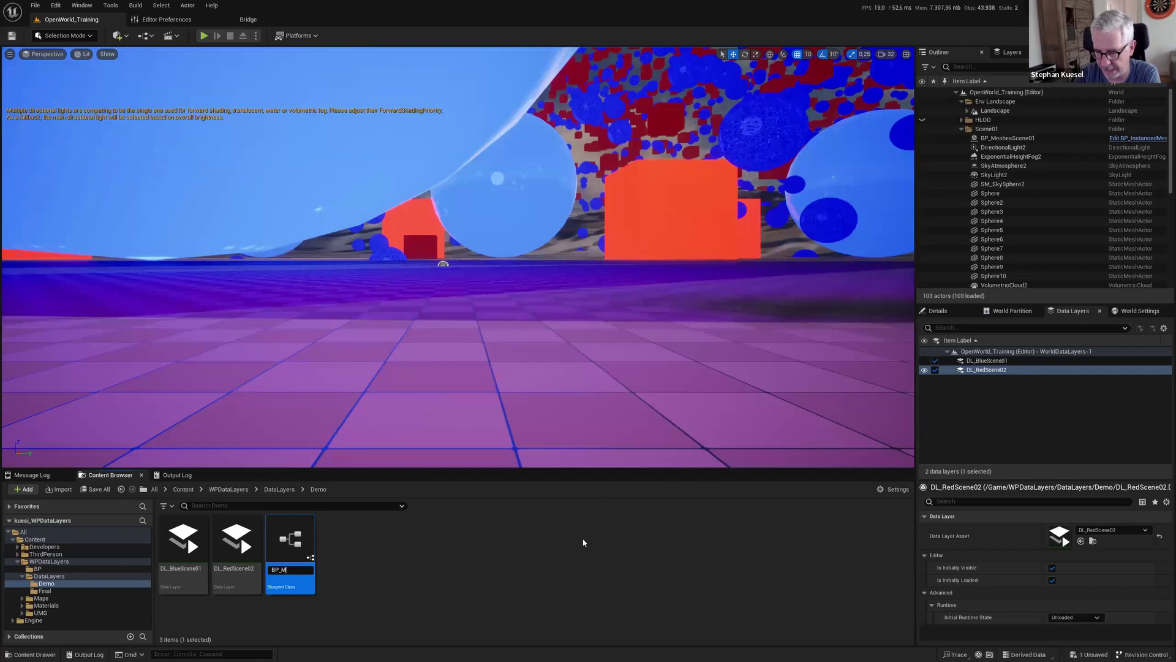
pyautogui.write('nControl')
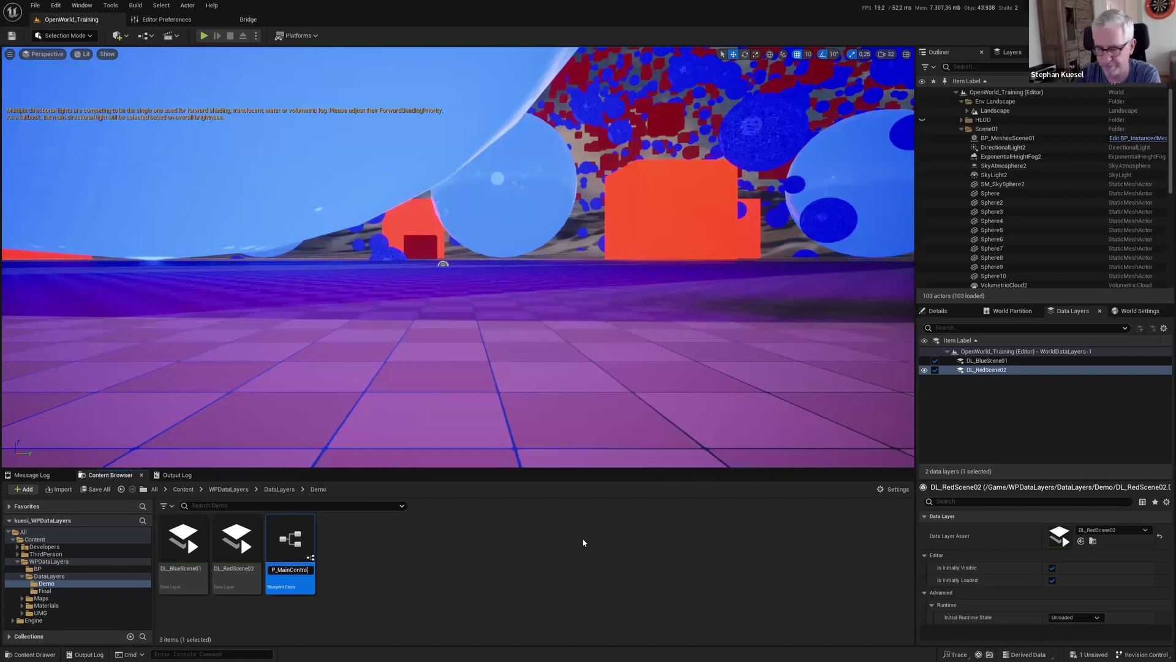
pyautogui.press('Return')
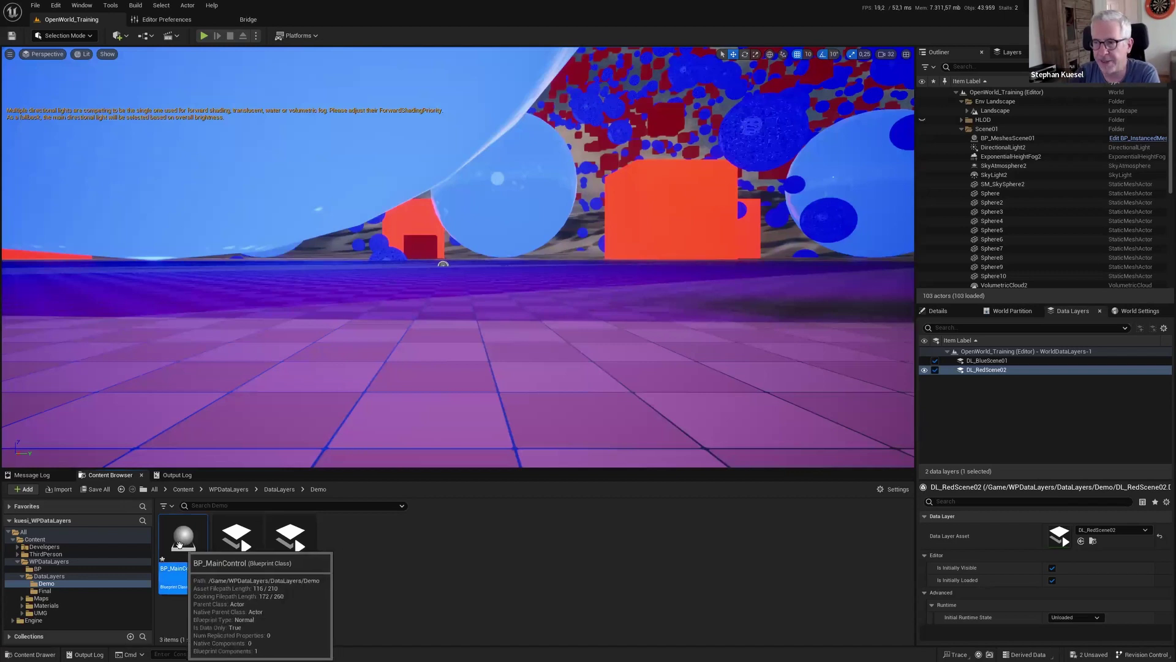
# Place BP_MainControl in the level on the floor near the player start and select it among the level's actors
pyautogui.moveTo(184, 551); pyautogui.dragTo(422, 252)
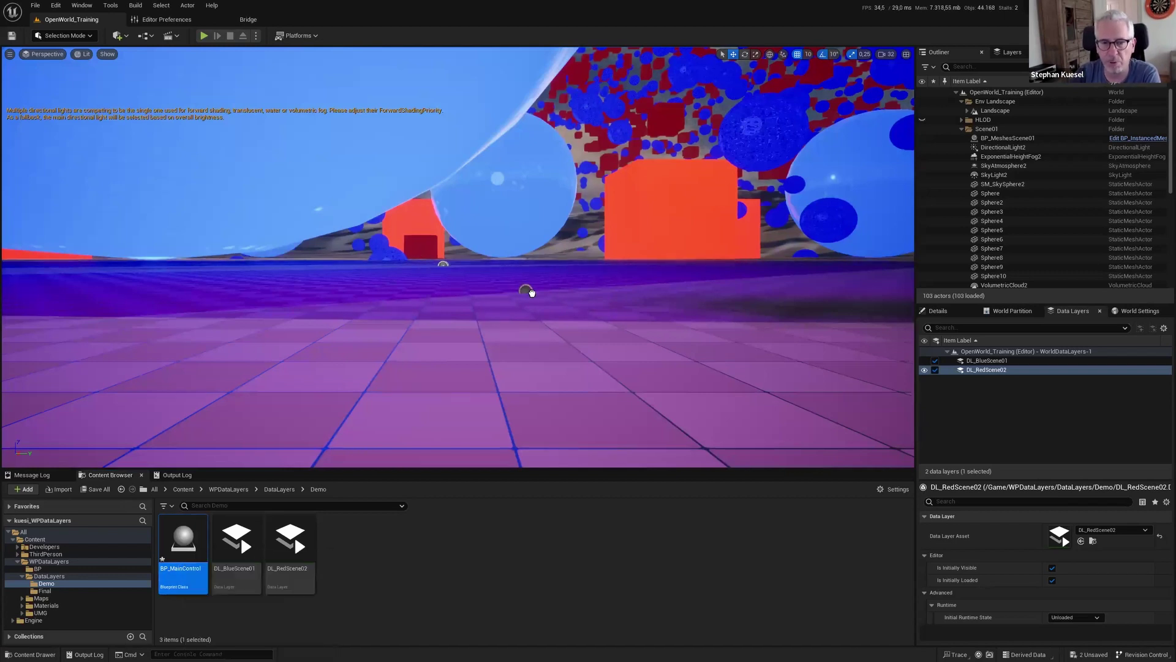
pyautogui.moveTo(531, 292); pyautogui.dragTo(530, 289)
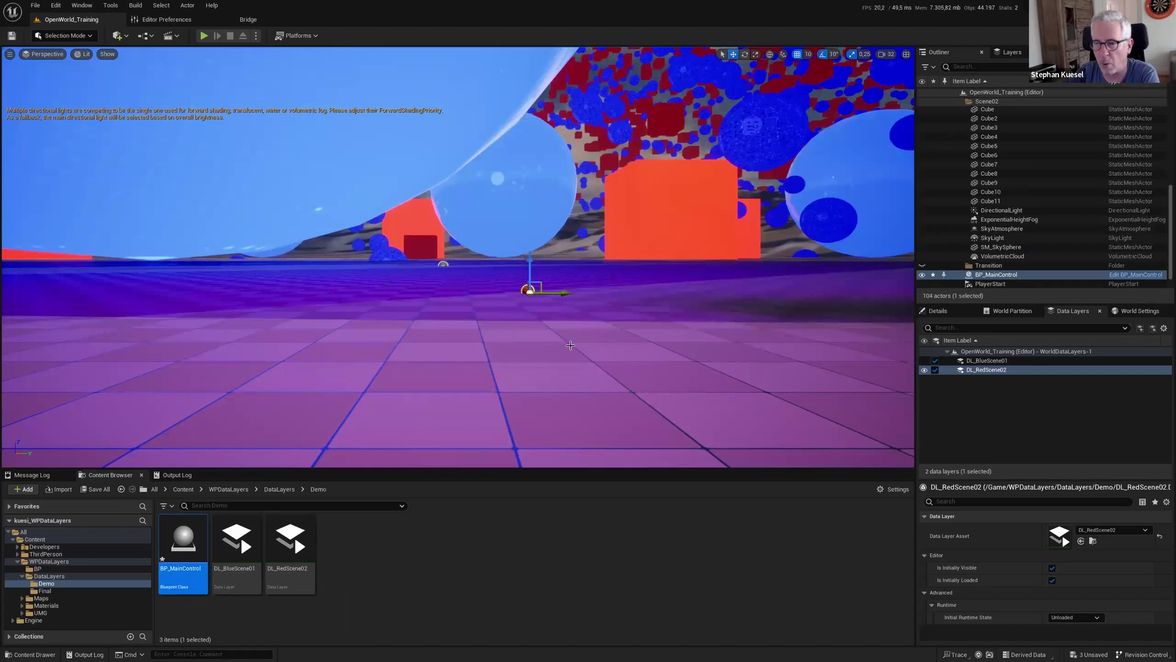
pyautogui.click(578, 575)
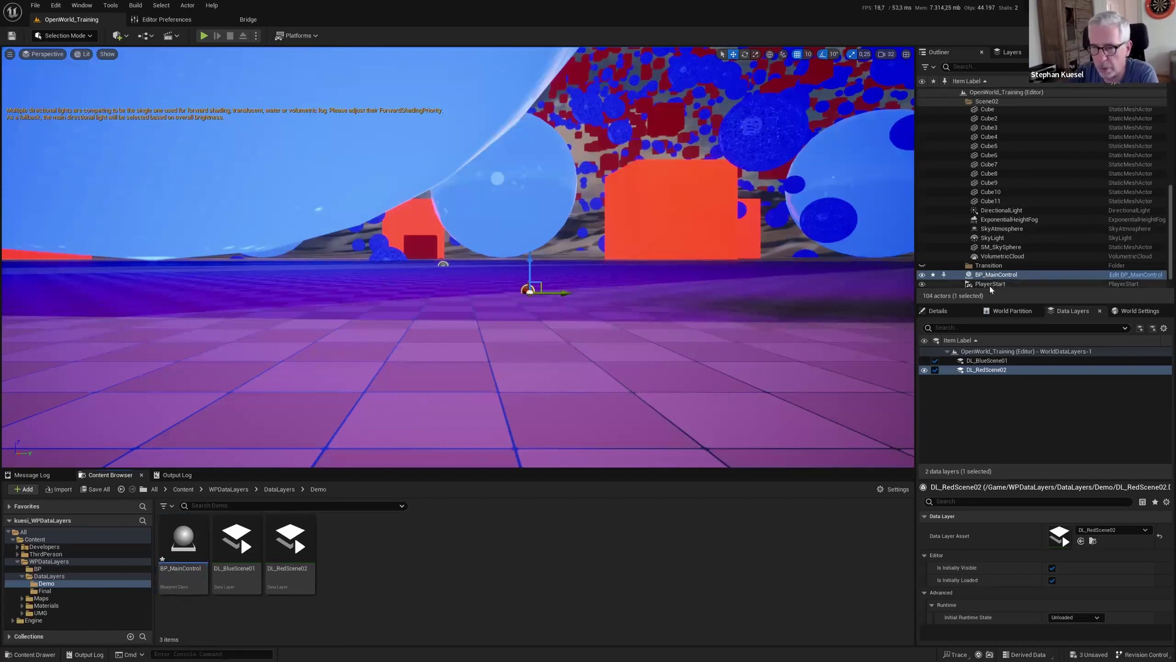
pyautogui.click(989, 276)
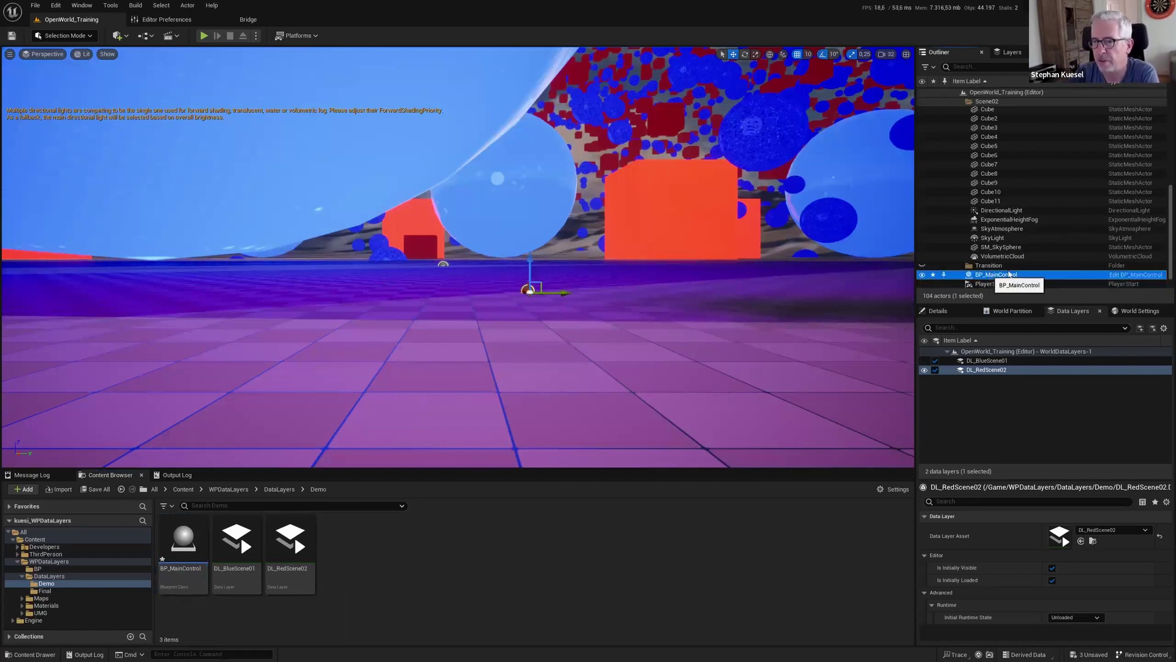
# Open the BP_MainControl Blueprint from the level for editing and show its Event Graph
pyautogui.click(1140, 275)
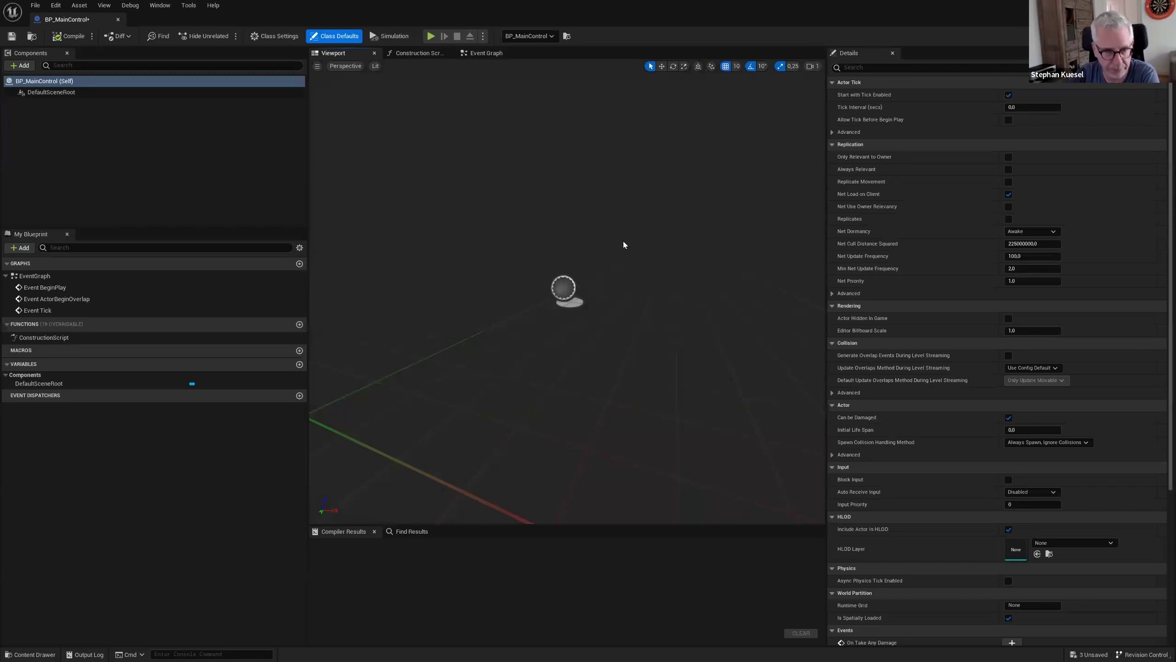
pyautogui.click(487, 52)
pyautogui.moveTo(465, 144); pyautogui.dragTo(363, 195, button='right')
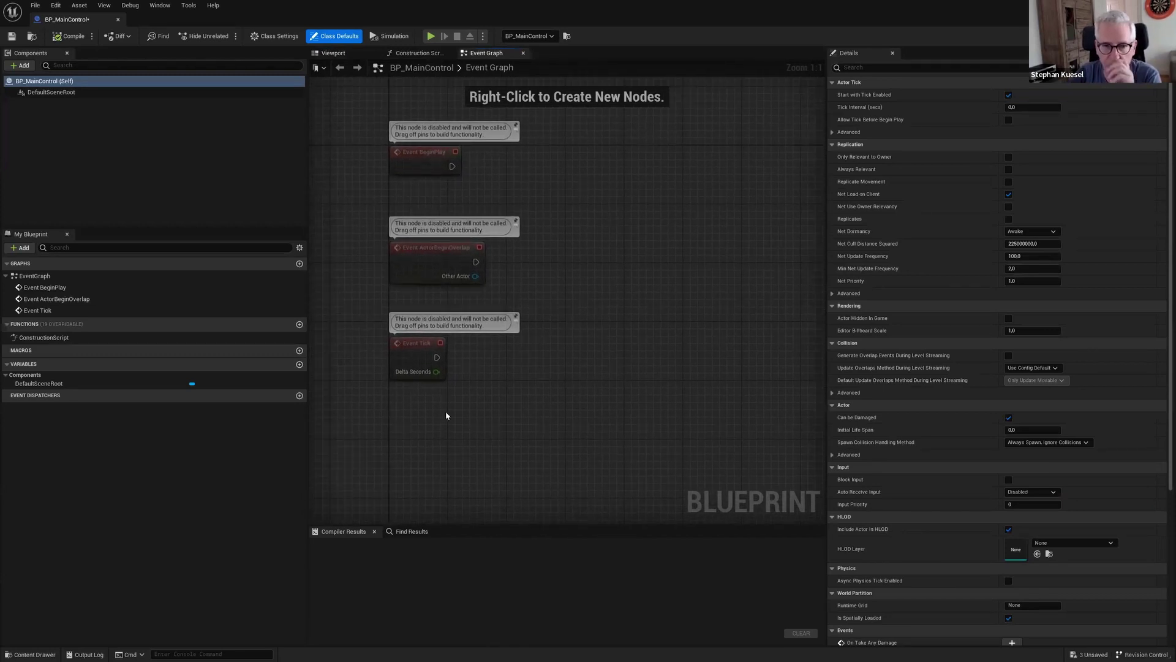
pyautogui.moveTo(542, 324)
pyautogui.mouseDown(button='right')
pyautogui.moveTo(568, 300)
pyautogui.moveTo(557, 308)
pyautogui.mouseUp(button='right')
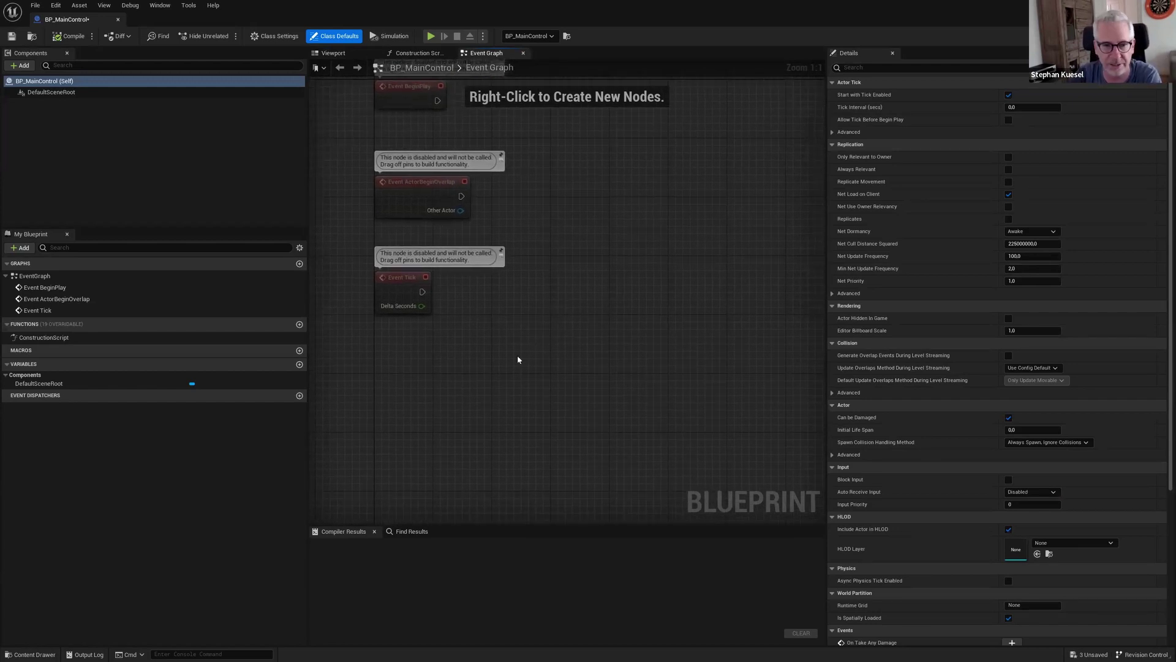
# Add a custom event named Scene01 below the Event Tick node
pyautogui.rightClick(394, 386)
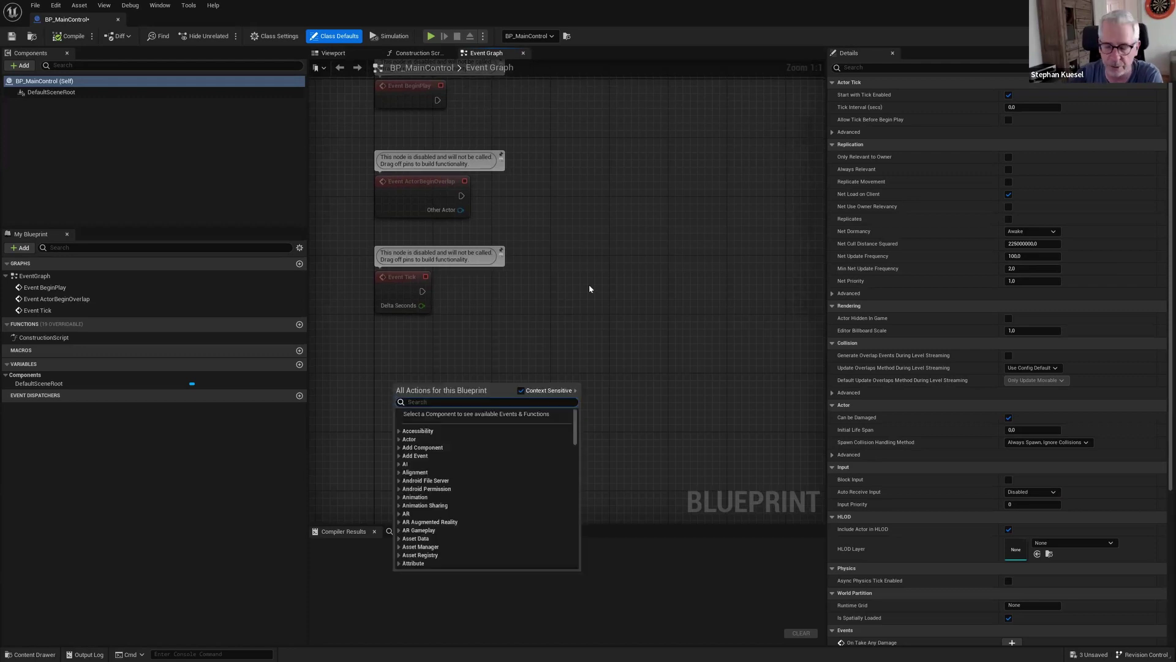
pyautogui.write('custom e')
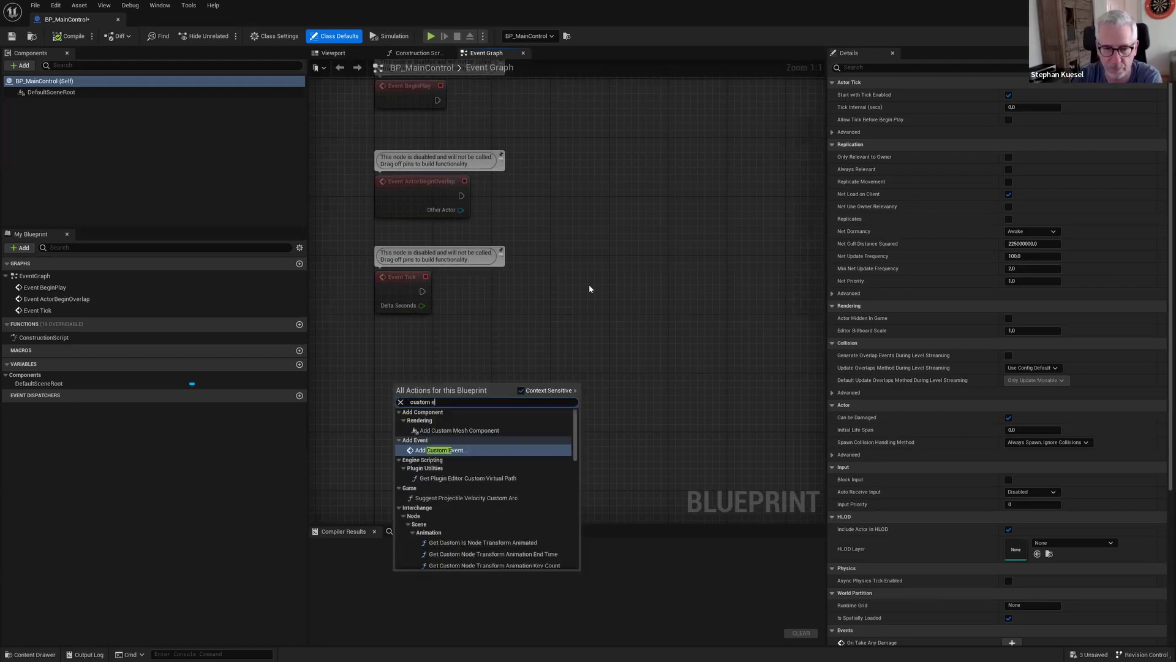
pyautogui.press('Return')
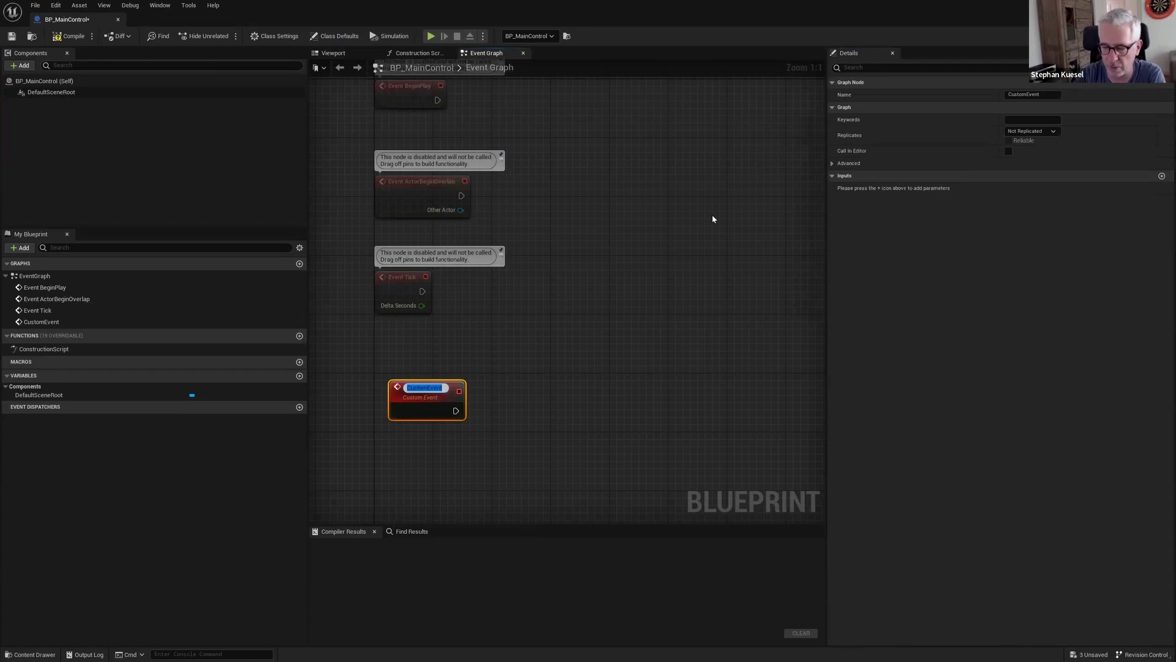
pyautogui.write('S')
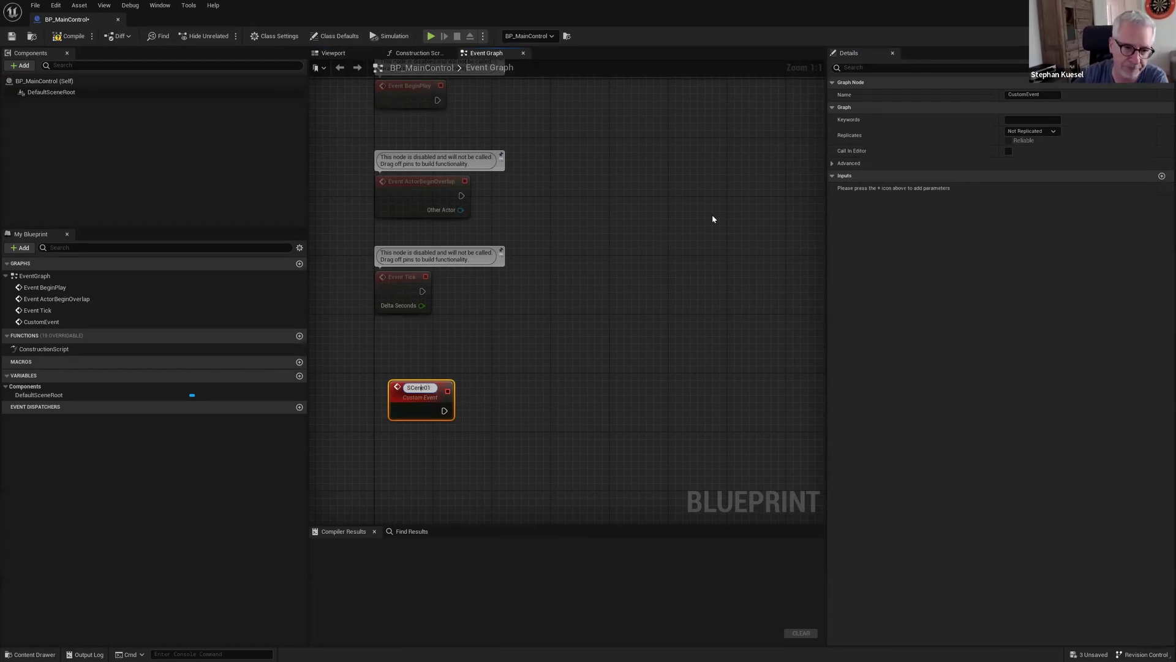
pyautogui.write('cene01')
pyautogui.press('Return')
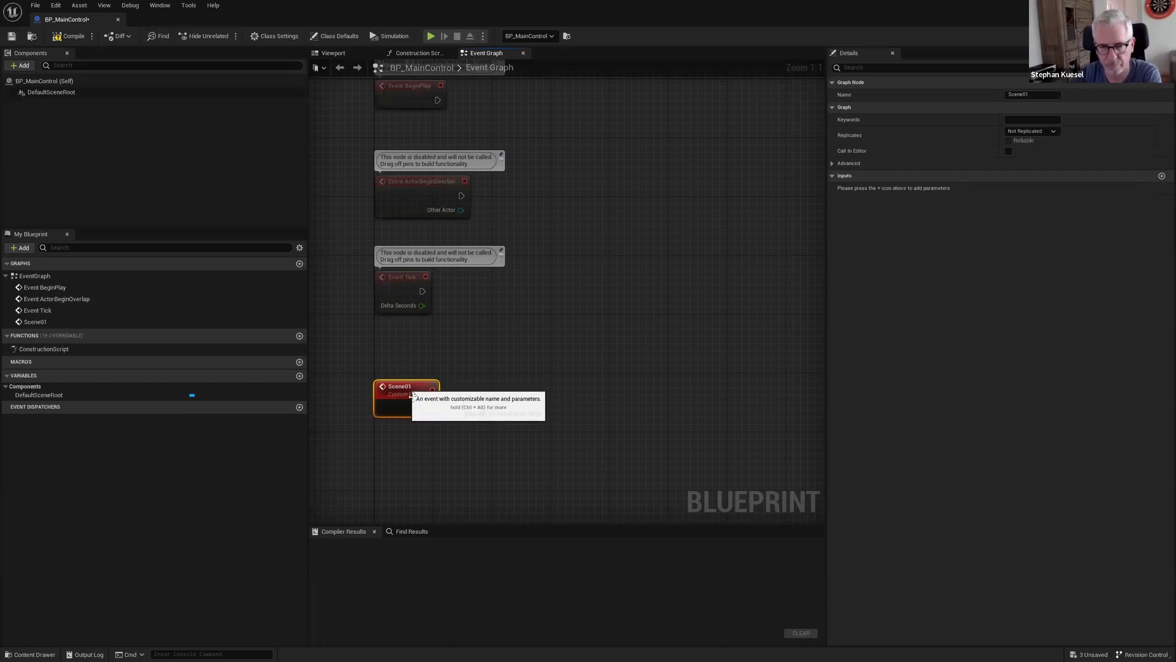
# Paste a copy of the custom event below Scene01 and name it Scene02
pyautogui.hotkey('ctrl', 'v')
pyautogui.moveTo(444, 387); pyautogui.dragTo(414, 430)
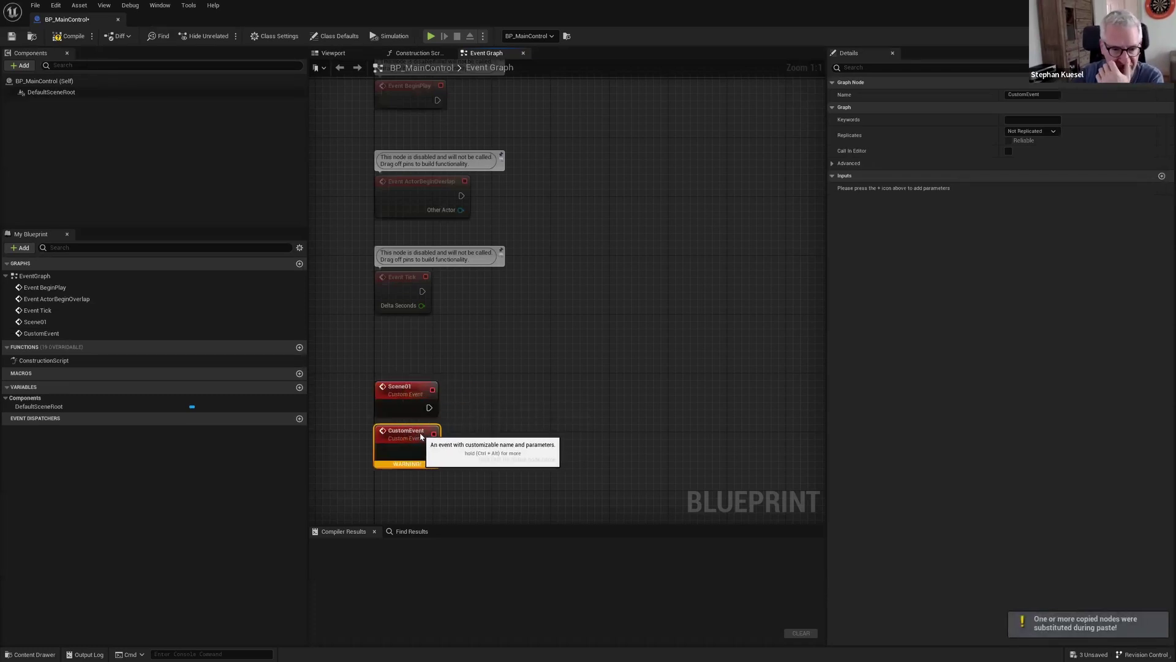
pyautogui.doubleClick(415, 430)
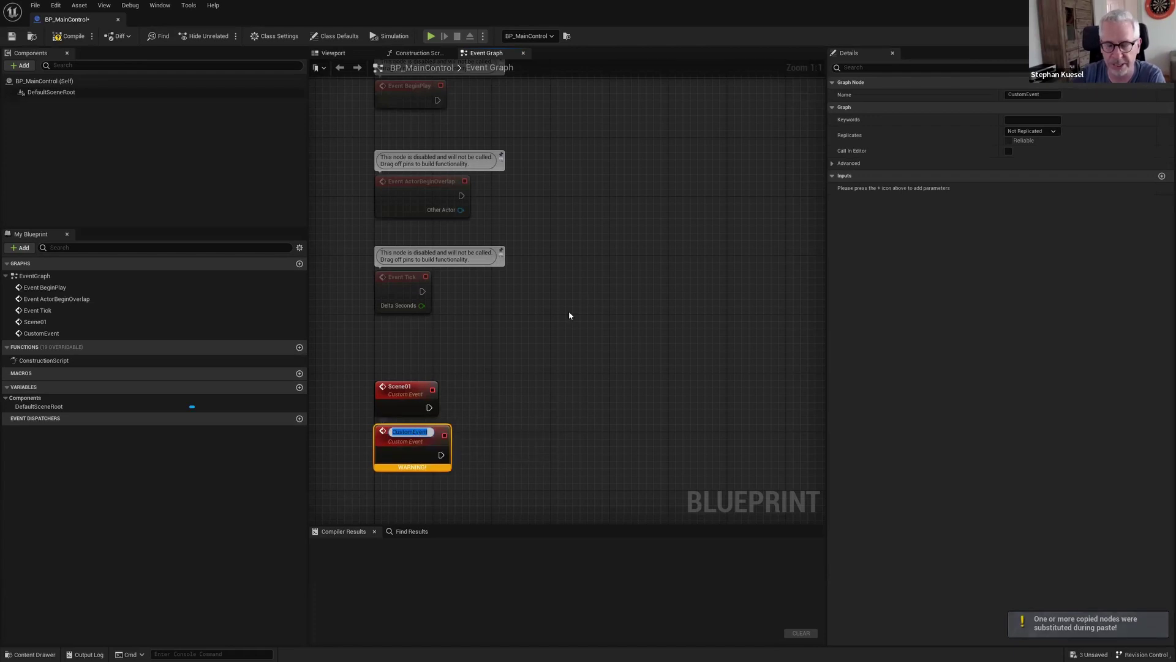
pyautogui.write('Scene0')
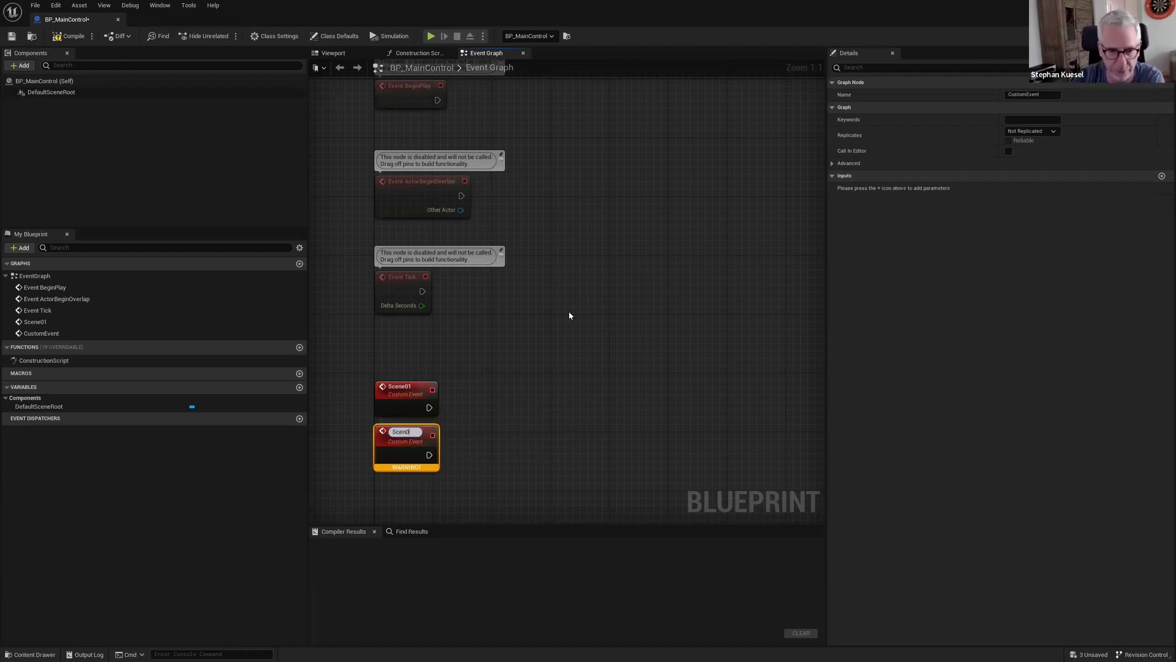
pyautogui.press('Return')
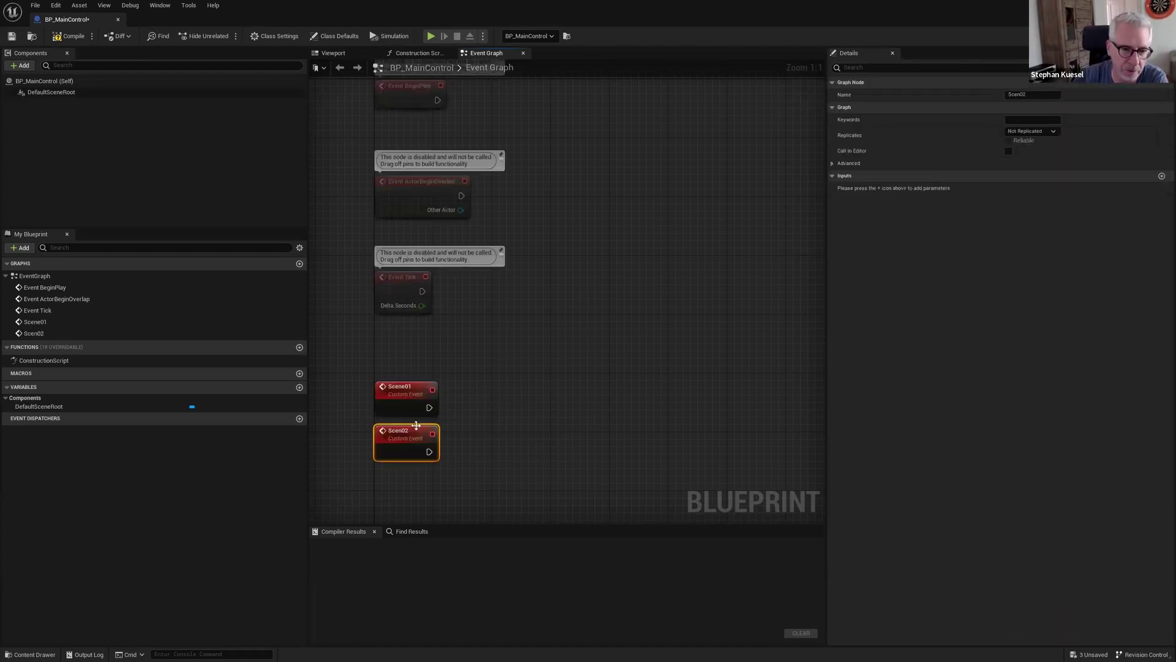
pyautogui.doubleClick(416, 430)
pyautogui.click(406, 431)
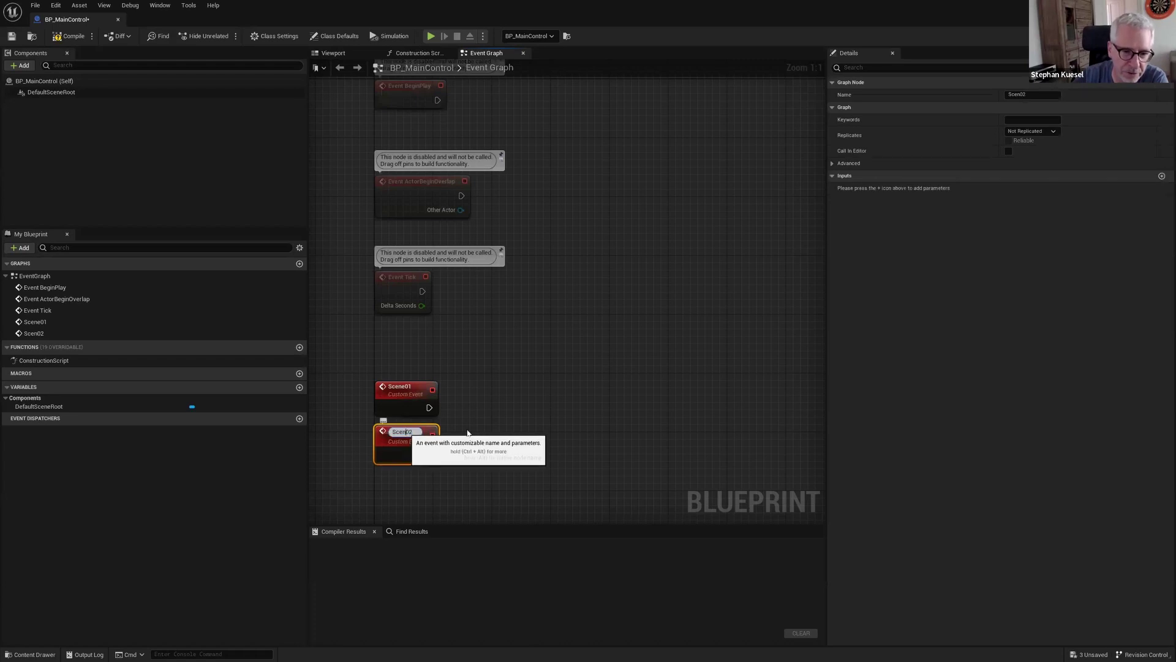
pyautogui.write('e')
pyautogui.press('Return')
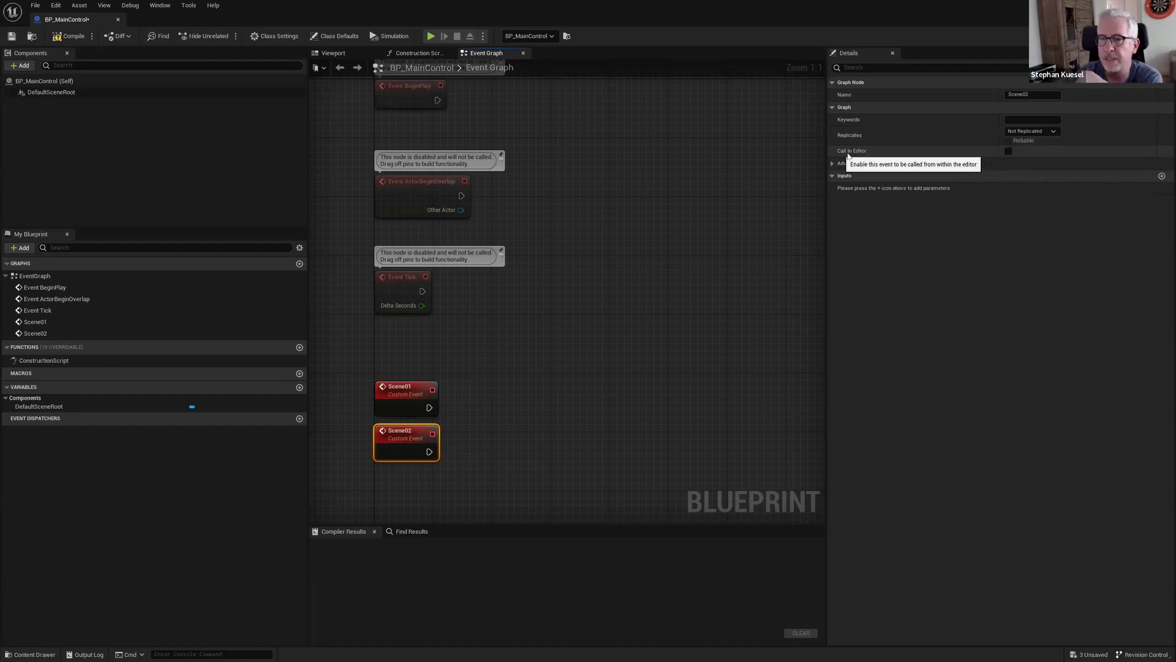
# Enable Call In Editor for the Scene02 and Scene01 events and compile the Blueprint
pyautogui.click(1008, 151)
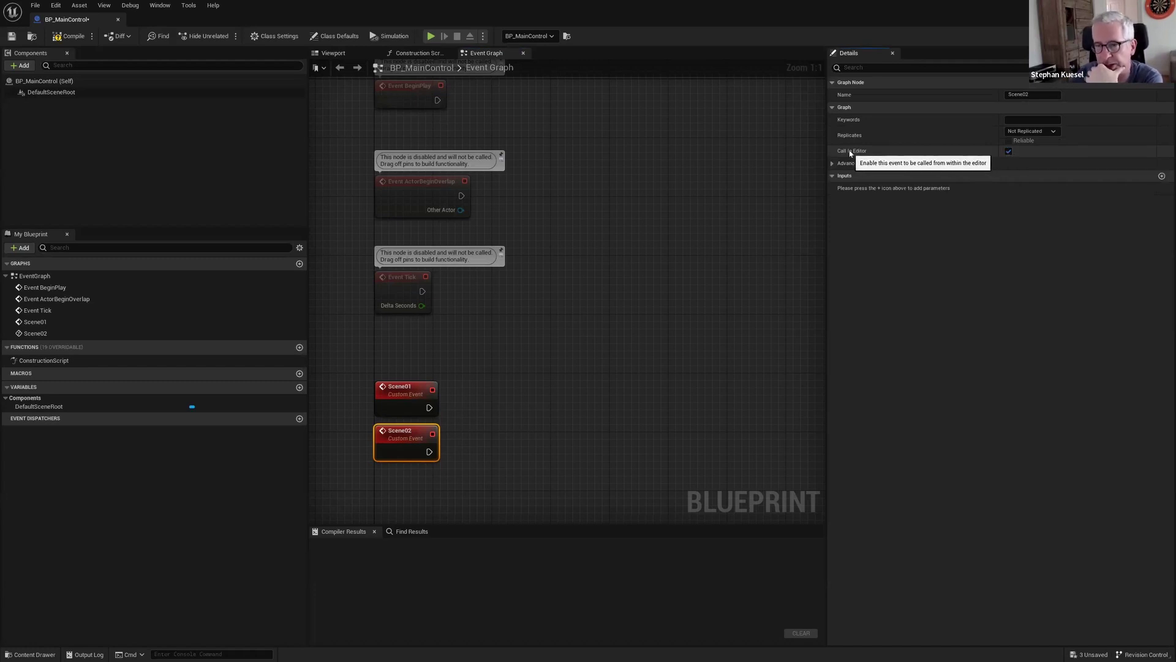
pyautogui.click(411, 395)
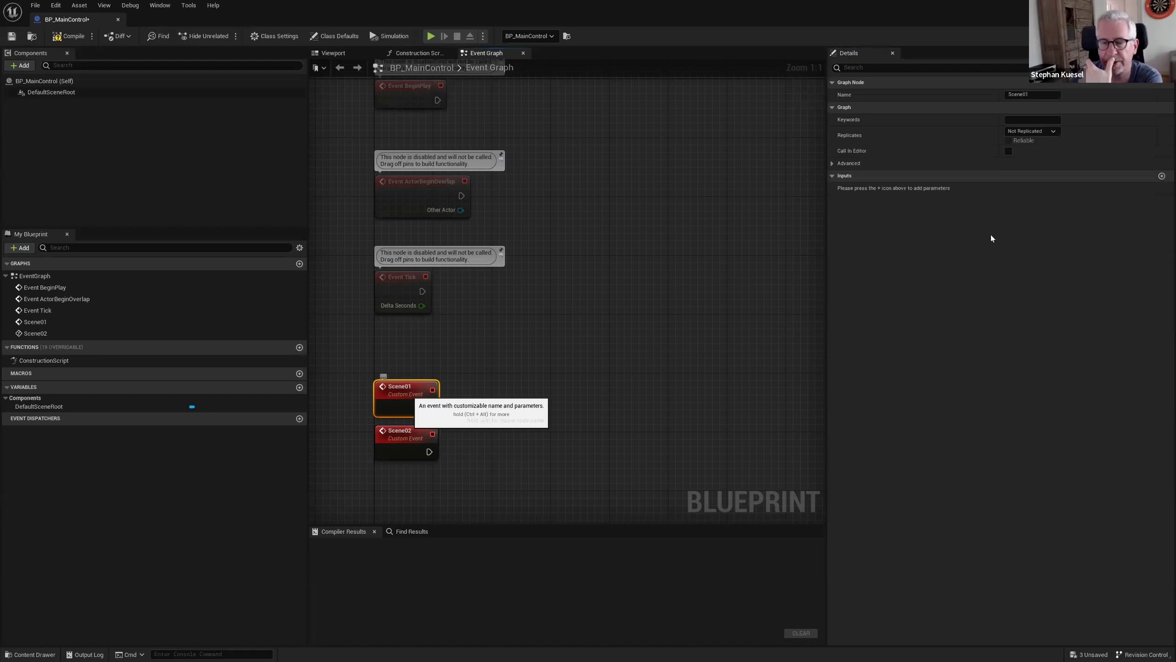
pyautogui.click(1008, 151)
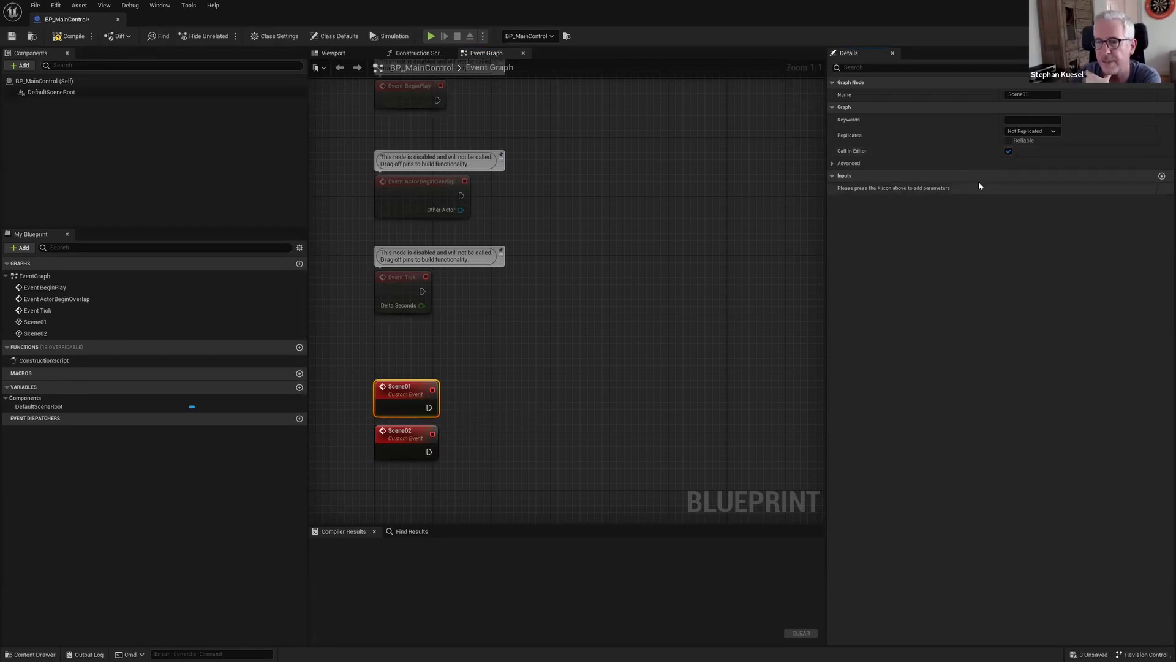
pyautogui.click(56, 31)
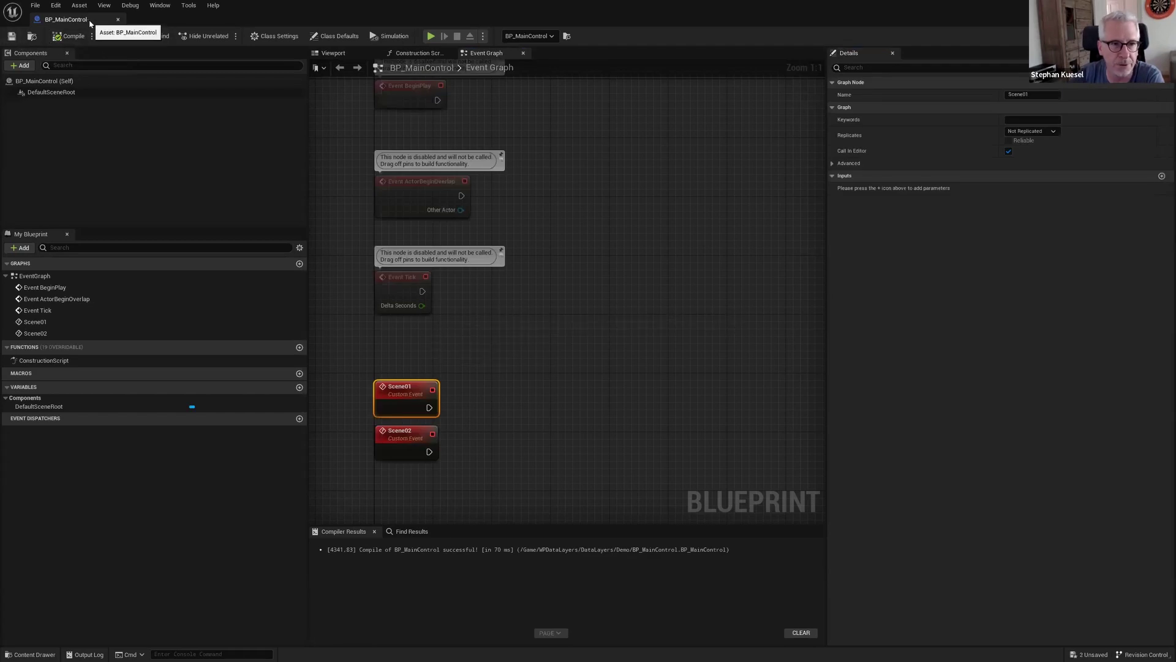
# Return to the level and examine BP_MainControl's unfiltered details for the callable Scene01 and Scene02 events
pyautogui.press('super+Down')
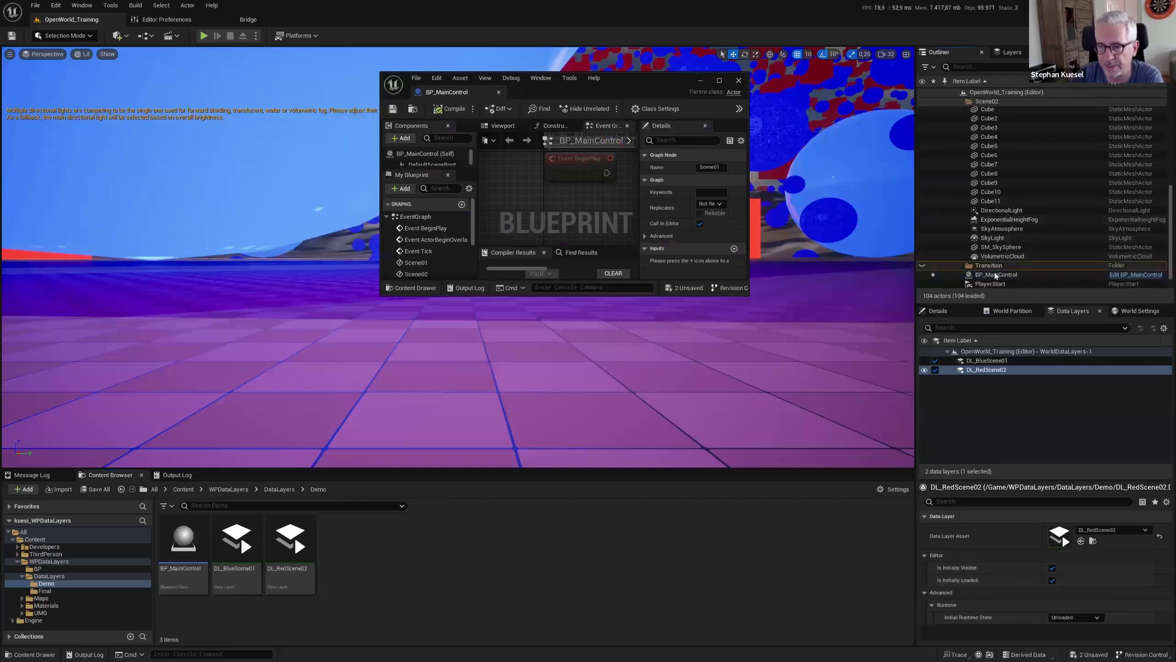
pyautogui.click(938, 310)
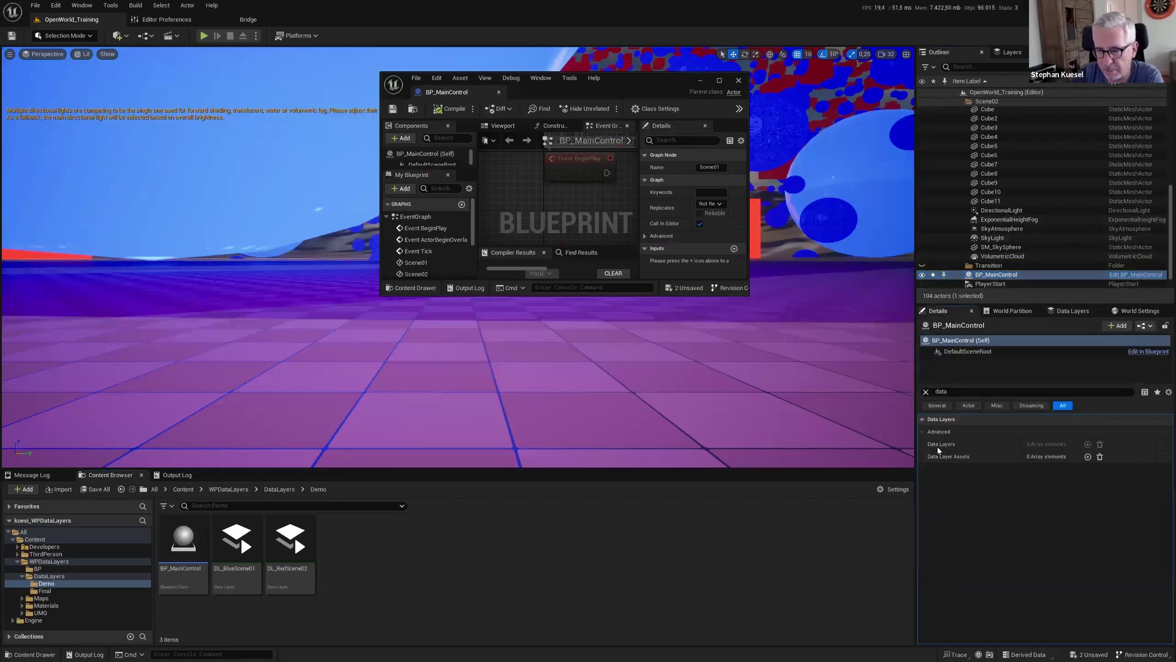
pyautogui.click(927, 392)
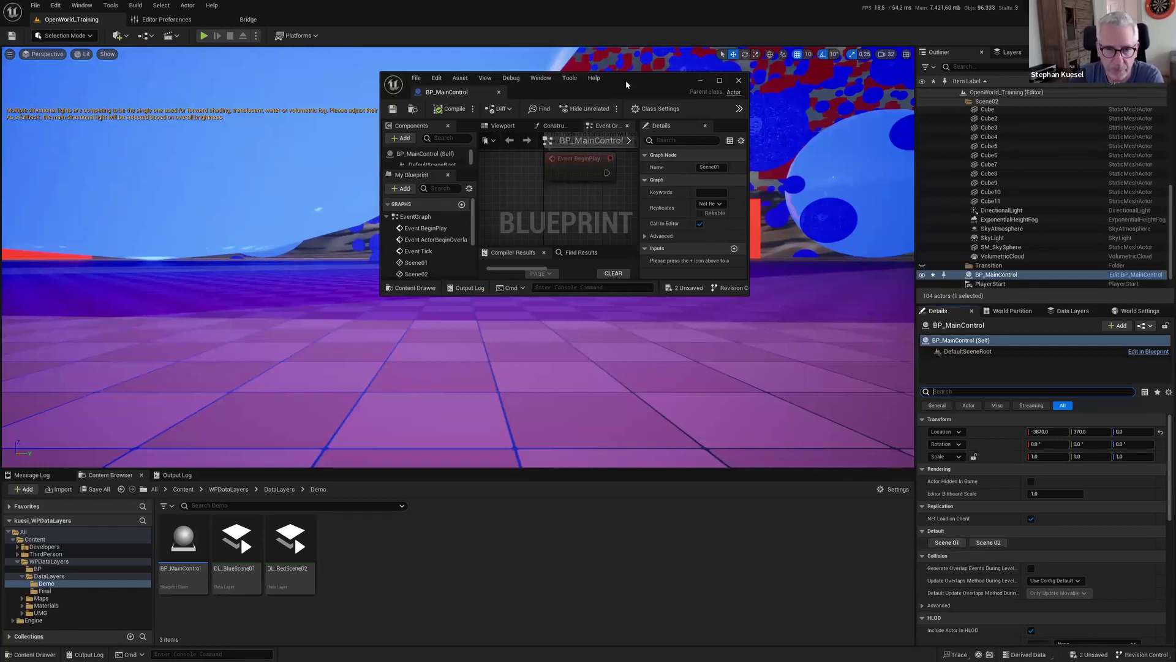
# Return to BP_MainControl's Event Graph in a maximized window, with all its event nodes in view
pyautogui.doubleClick(650, 92)
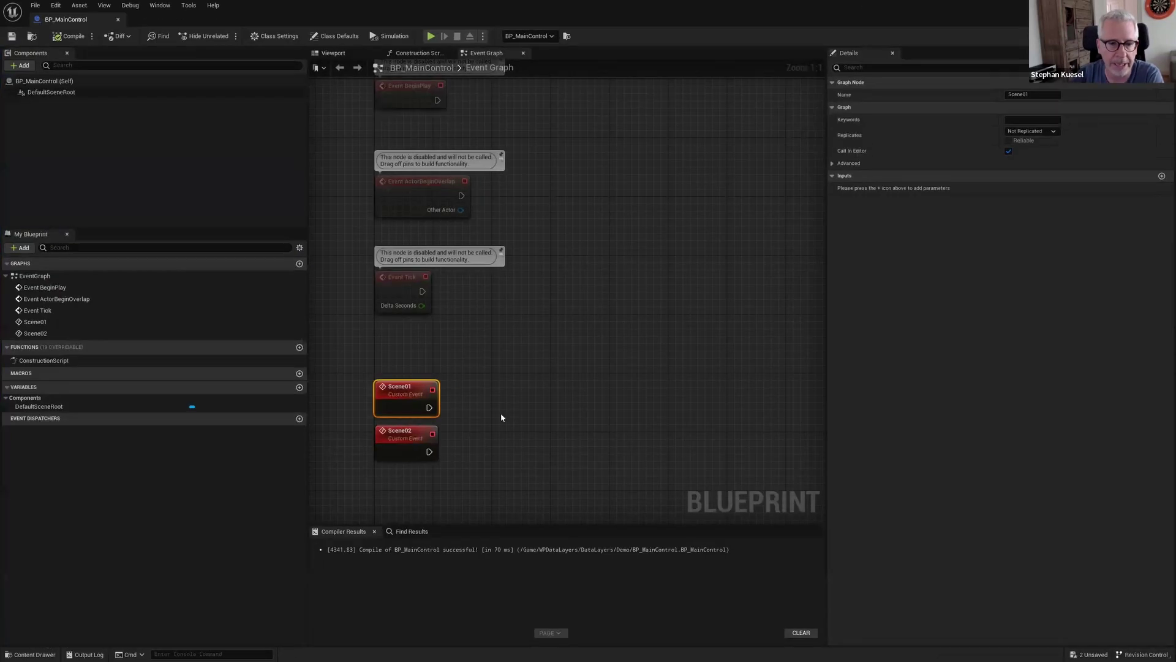
pyautogui.scroll(-4, 453, 307)
pyautogui.scroll(4, 387, 328)
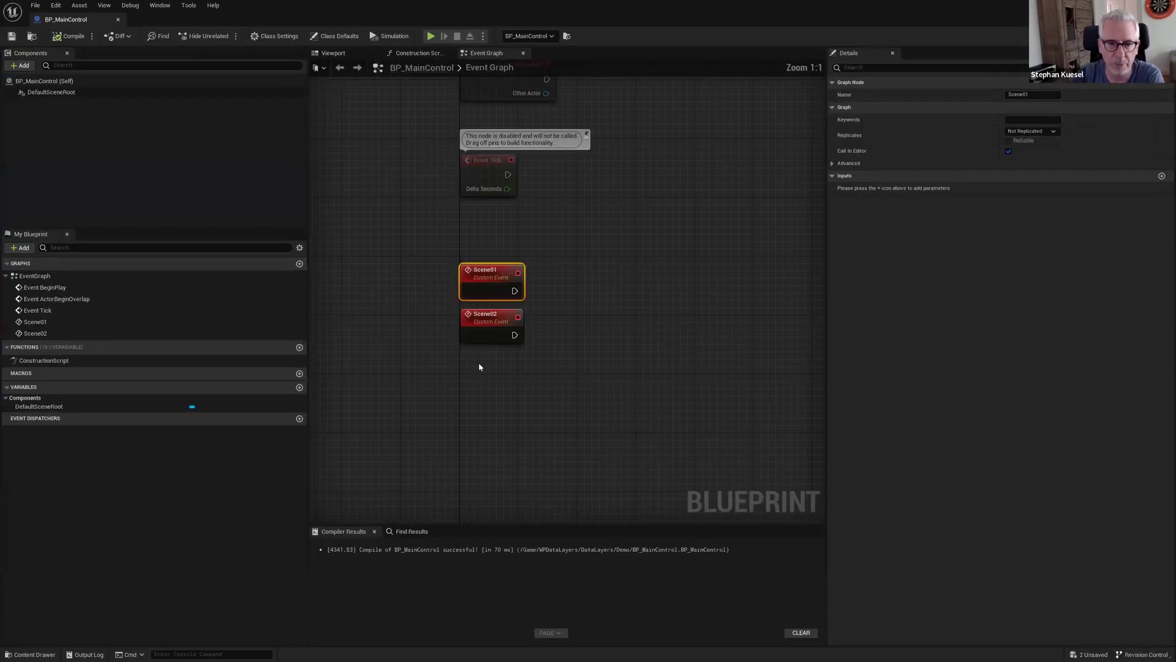
pyautogui.scroll(-2, 479, 359)
pyautogui.moveTo(534, 255); pyautogui.dragTo(533, 389, button='right')
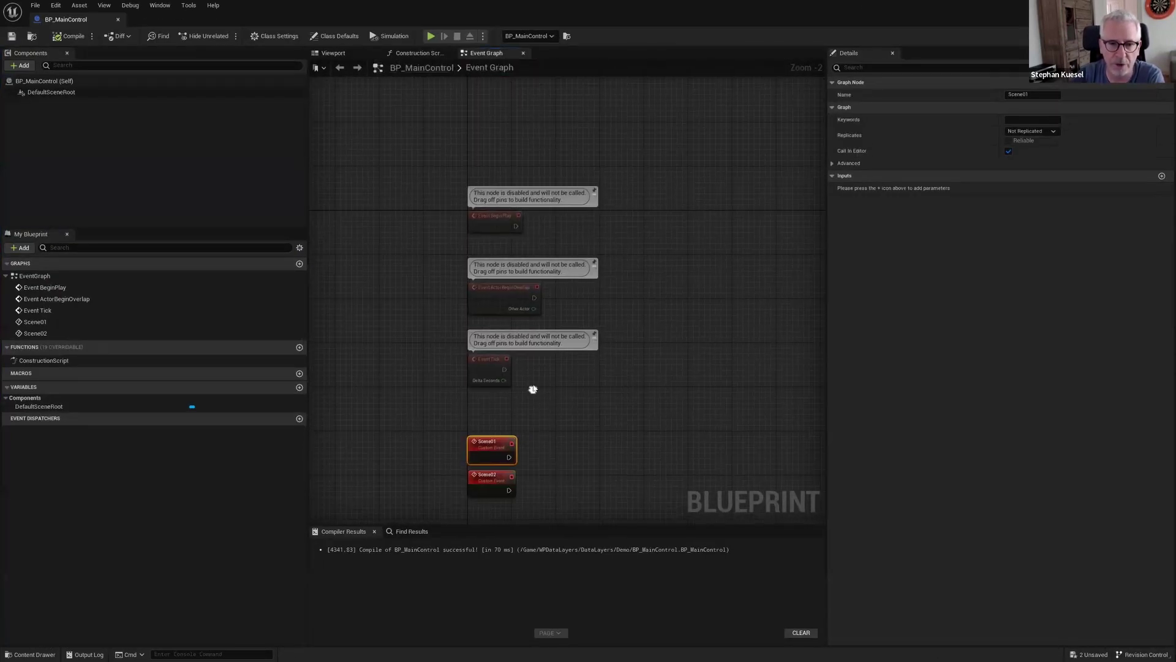
pyautogui.click(492, 217)
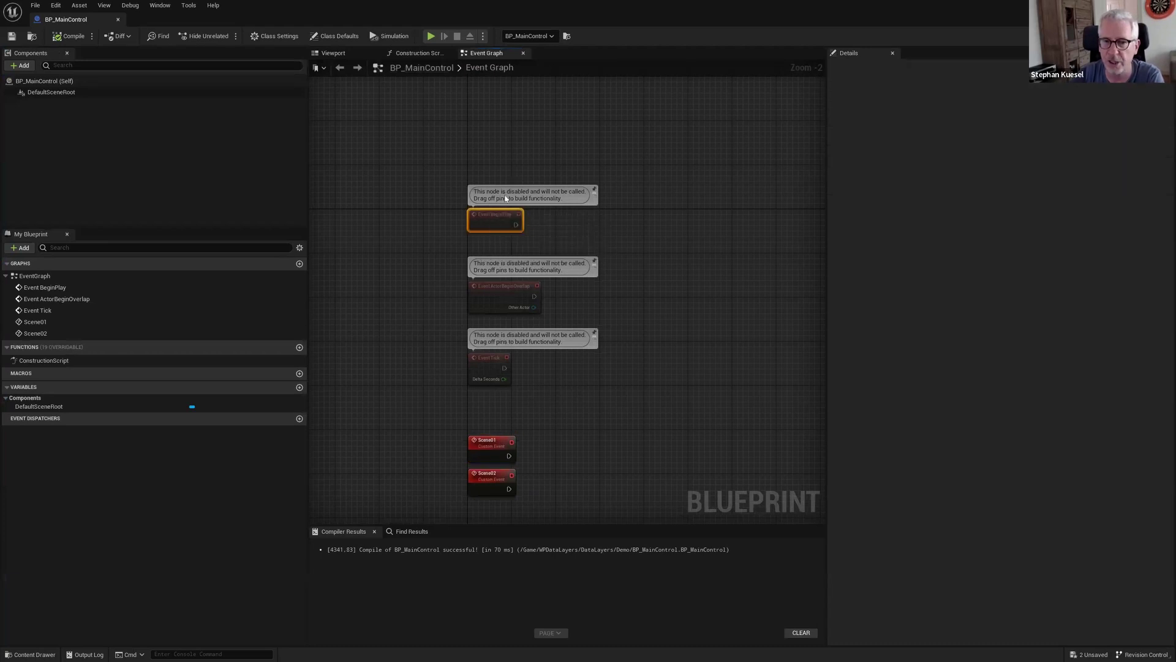
pyautogui.moveTo(515, 224); pyautogui.dragTo(711, 223)
pyautogui.click(692, 123)
pyautogui.click(477, 231)
# Move the Scene02 event node further down to leave a gap below Scene01
pyautogui.scroll(2, 453, 385)
pyautogui.click(450, 439)
pyautogui.click(470, 389)
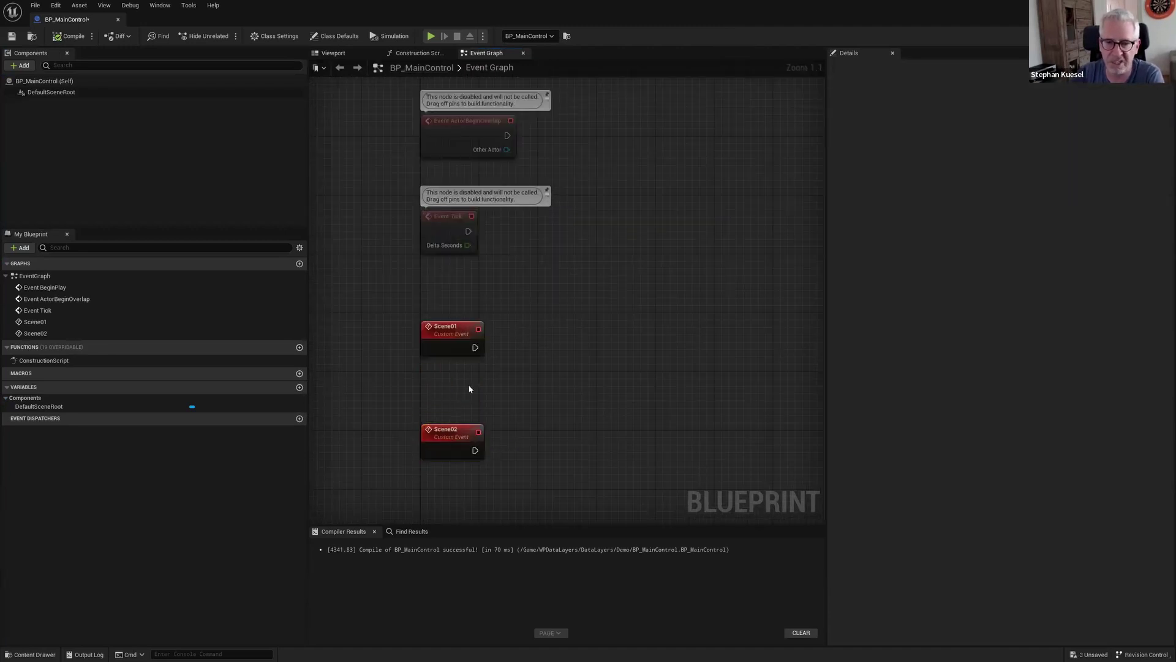
pyautogui.moveTo(475, 348); pyautogui.dragTo(681, 346)
pyautogui.write('data')
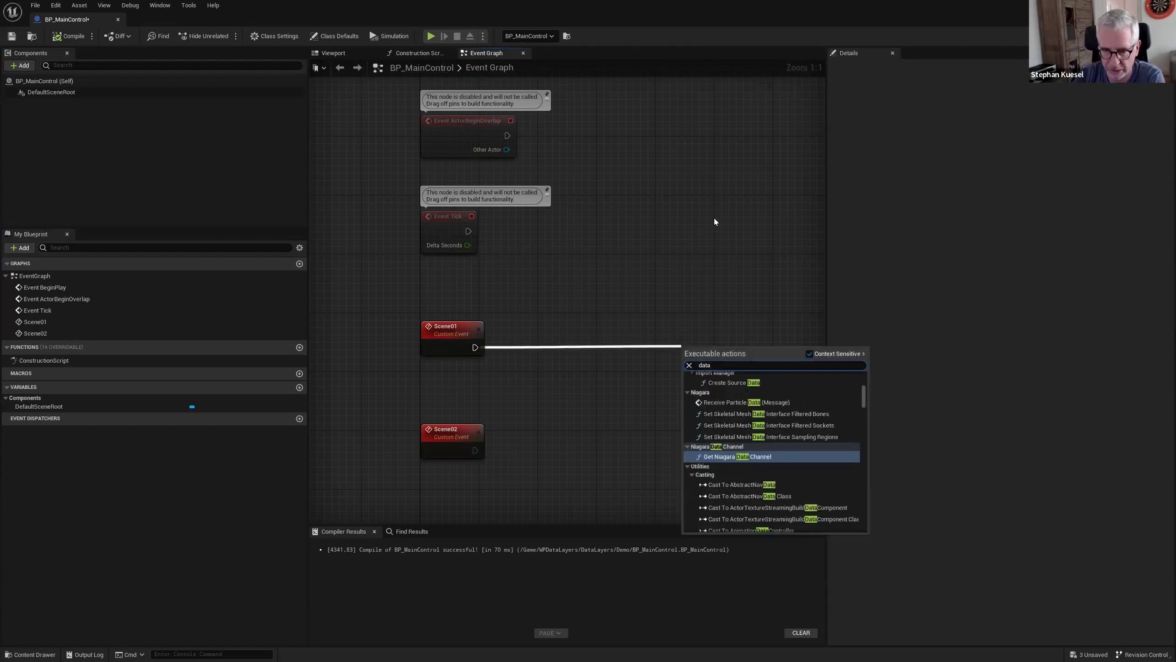
pyautogui.write(' layer')
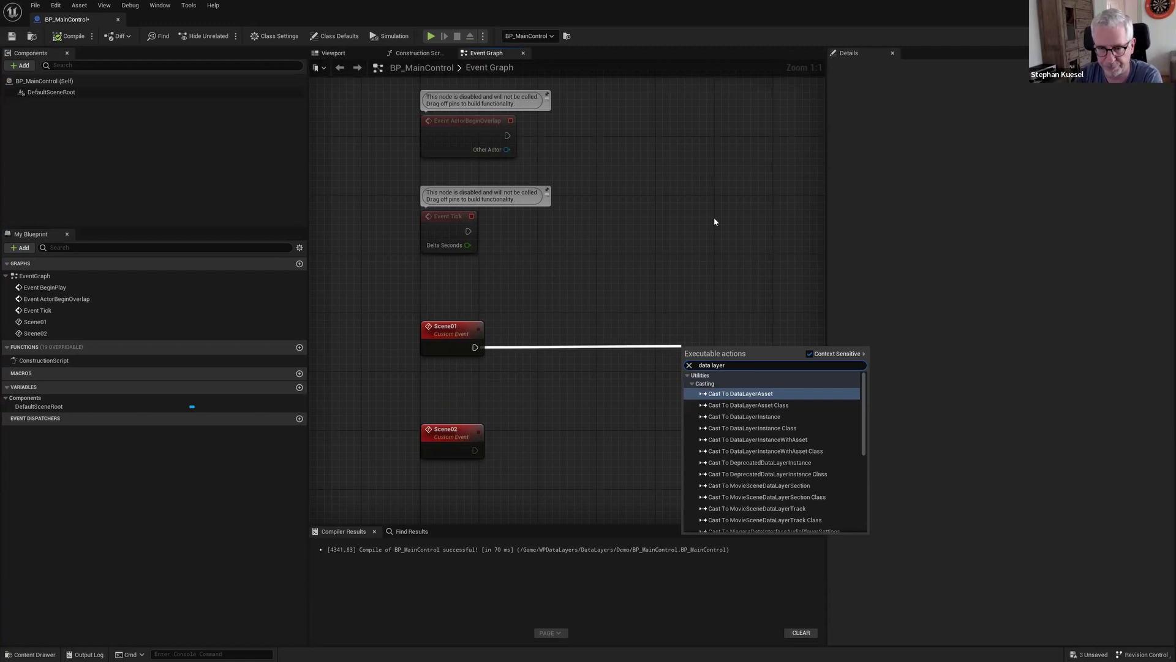
pyautogui.scroll(-3, 755, 438)
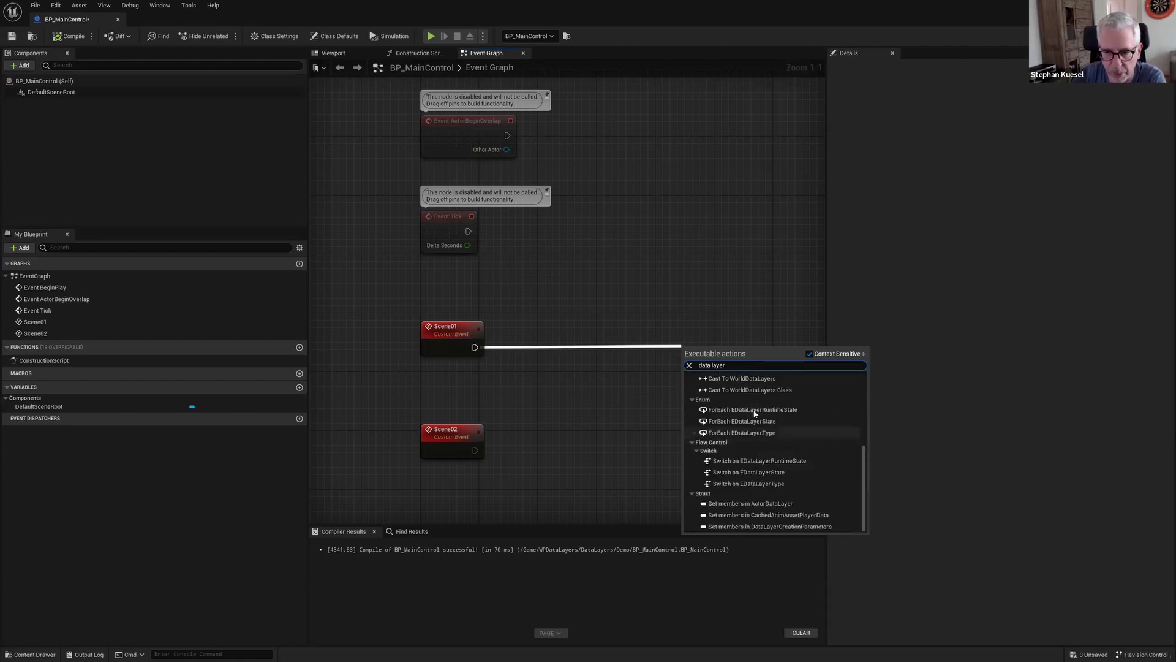
pyautogui.click(705, 288)
pyautogui.rightClick(608, 314)
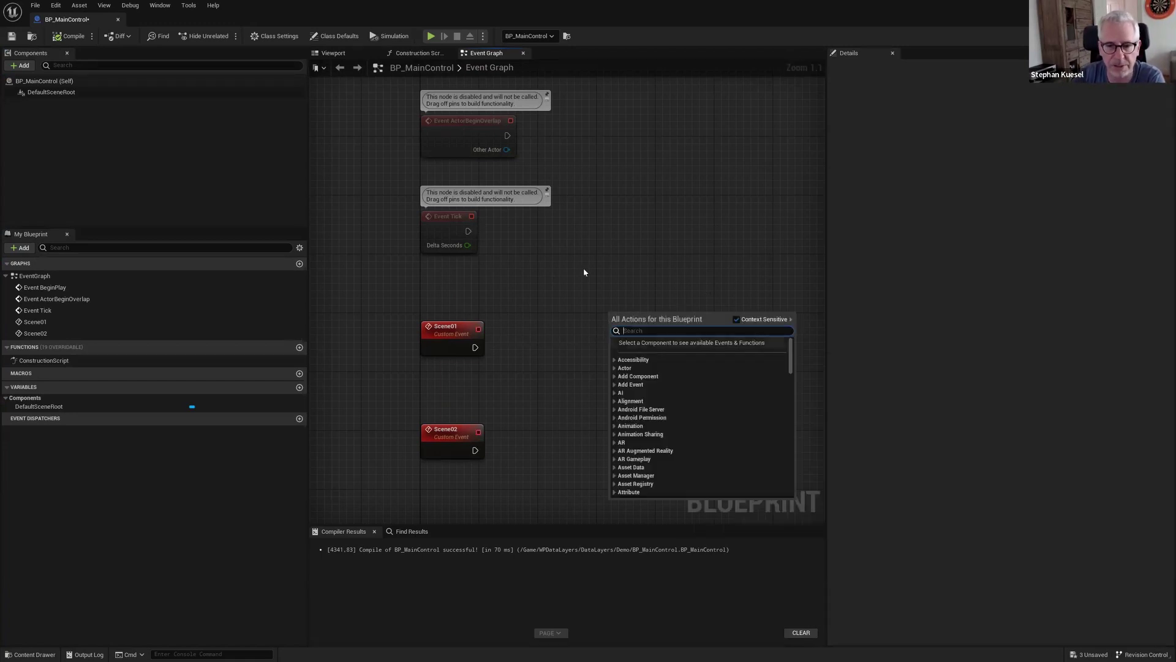
pyautogui.click(85, 14)
# Add a Get DataLayerSubsystem node in the Event Graph between the Scene01 and Scene02 events
pyautogui.rightClick(552, 410)
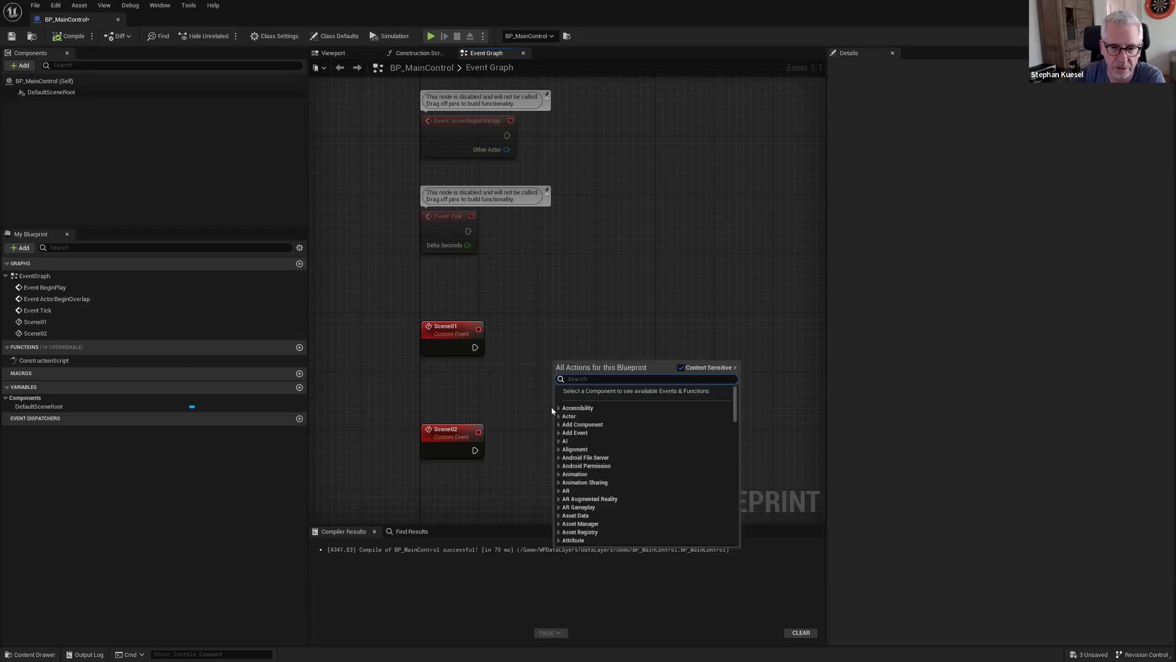
pyautogui.write('get data')
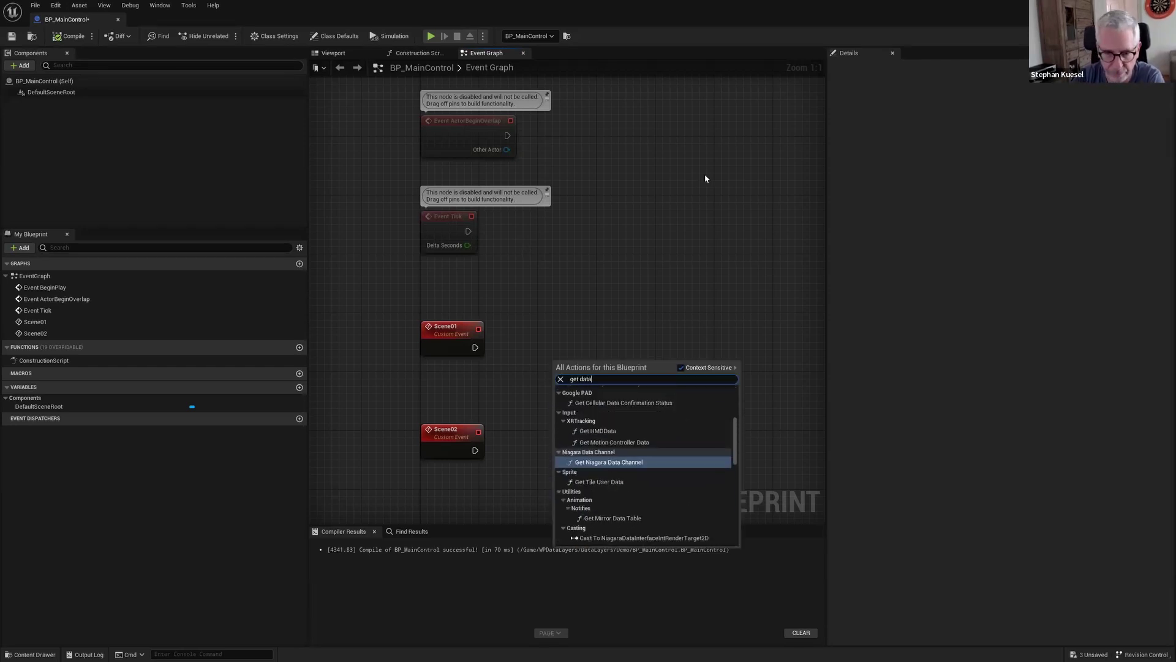
pyautogui.write(' lay')
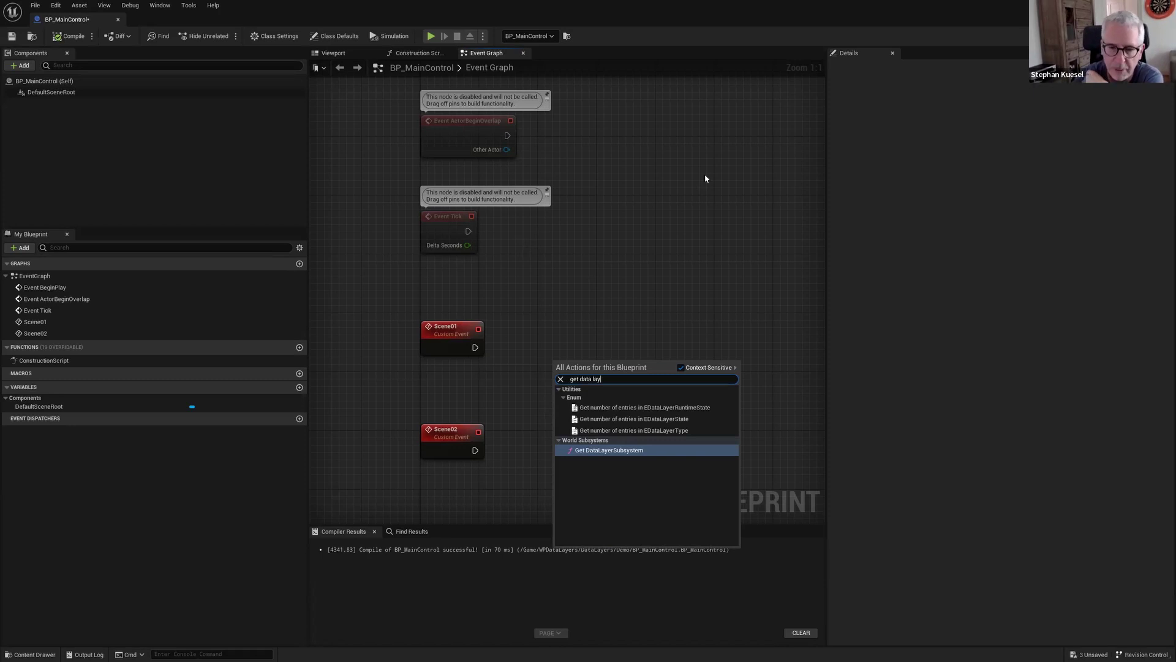
pyautogui.press('Return')
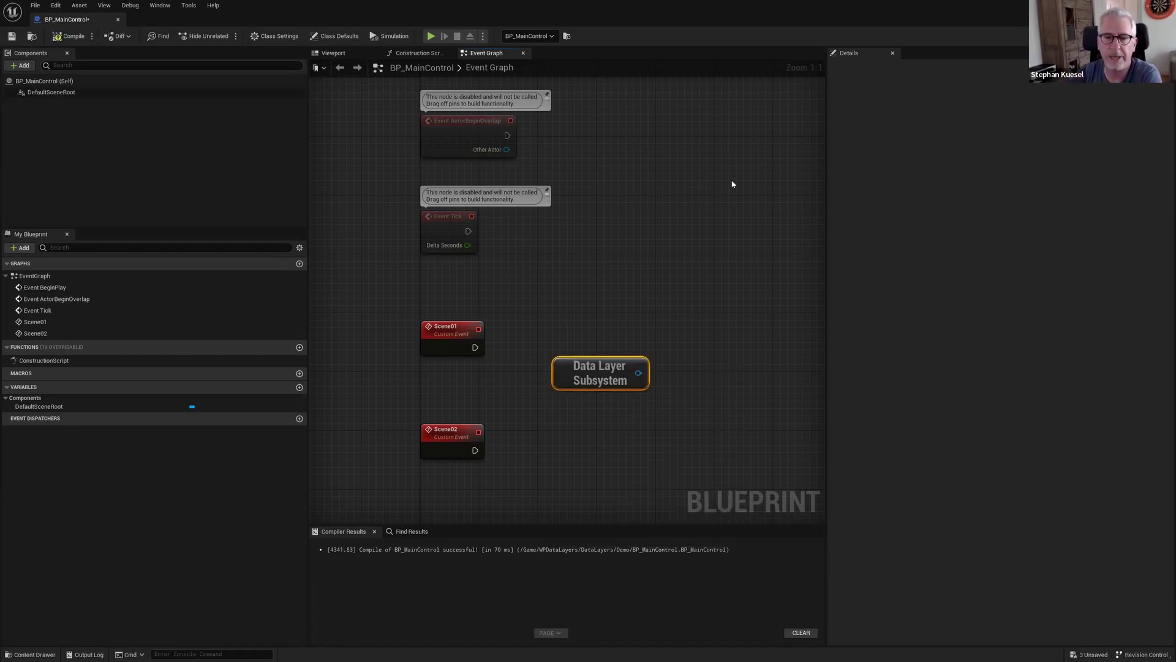
# Create a Set Data Layer Instance Runtime State node that uses the Data Layer Subsystem as its target
pyautogui.moveTo(584, 365); pyautogui.dragTo(647, 263)
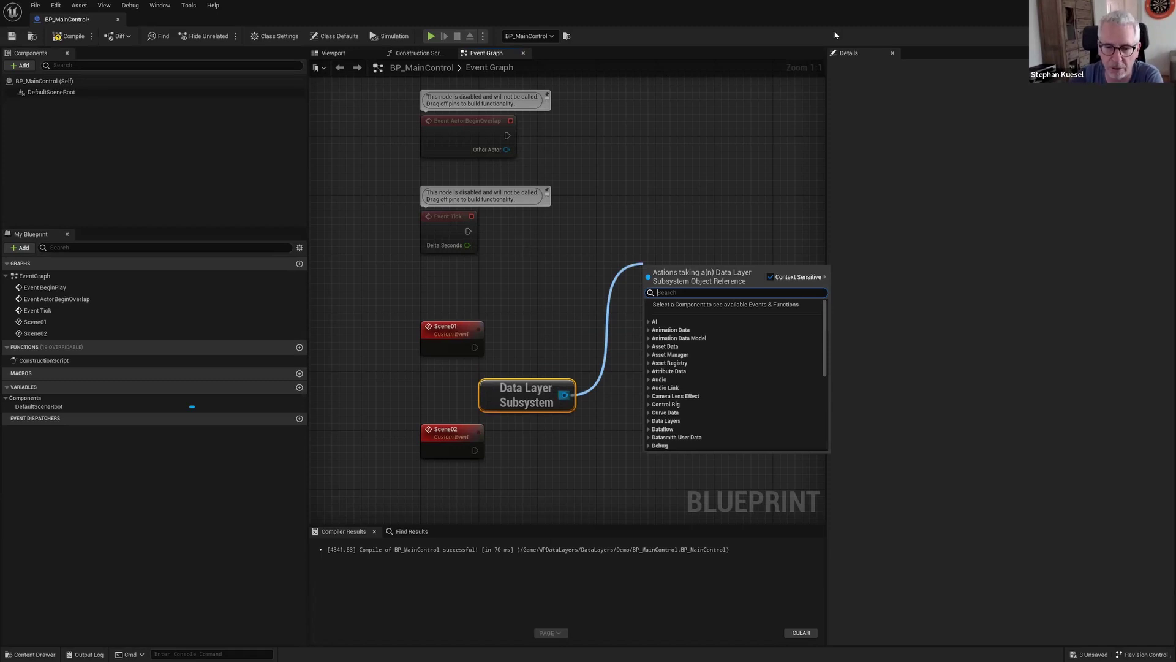
pyautogui.click(649, 421)
pyautogui.scroll(-5, 698, 374)
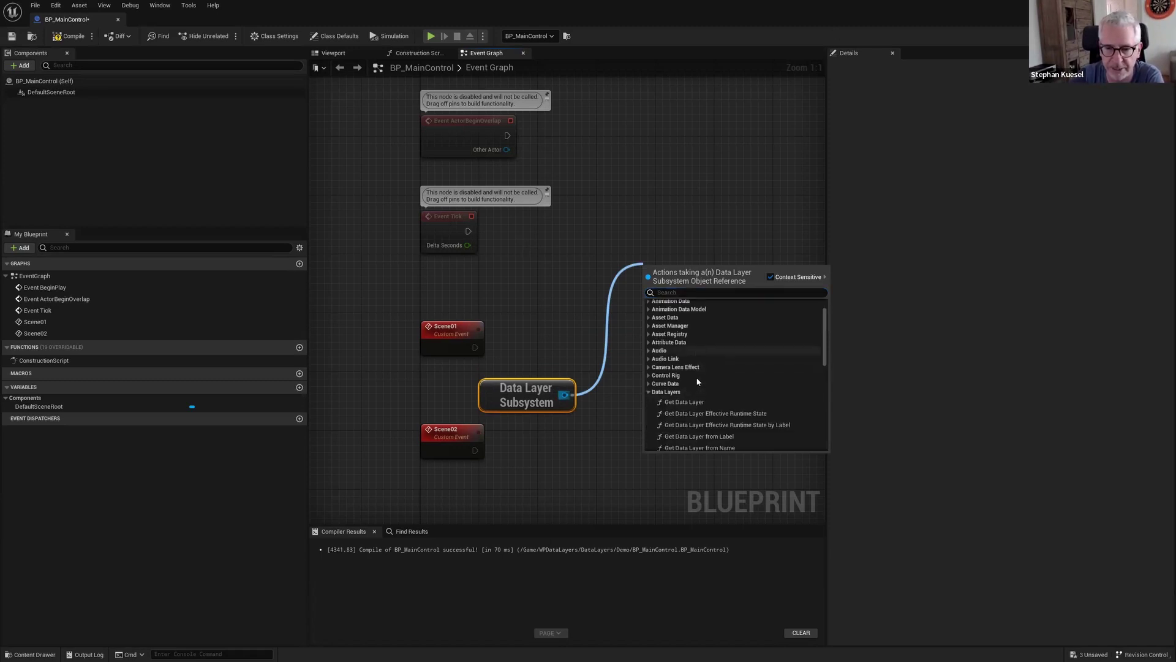
pyautogui.scroll(2, 708, 332)
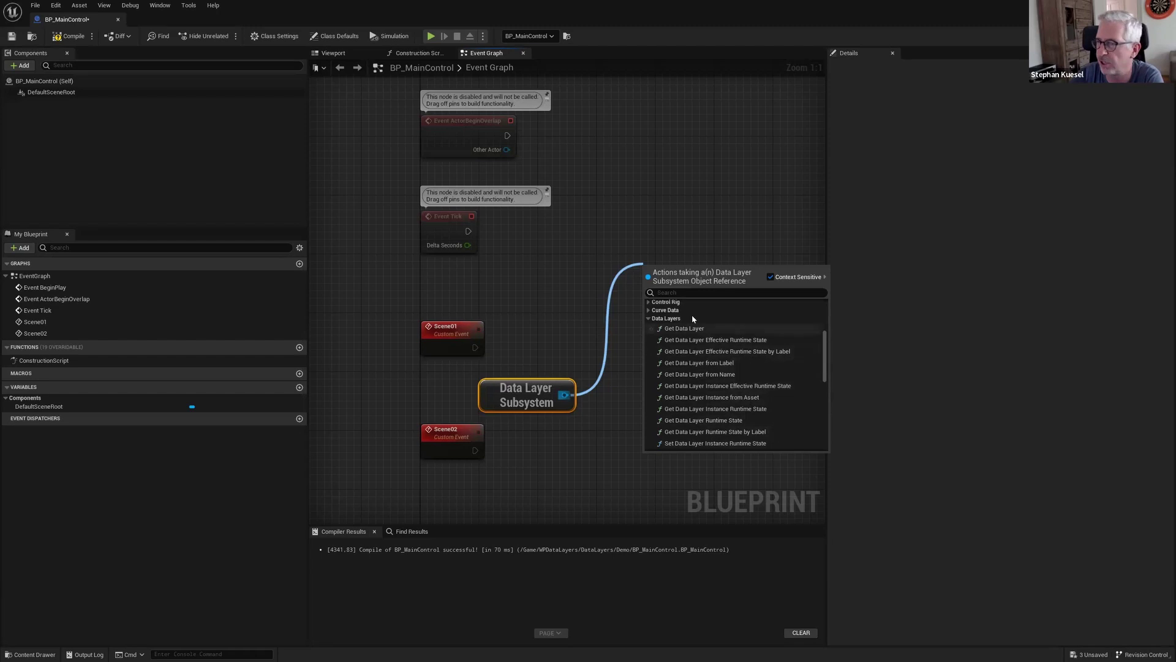
pyautogui.scroll(-2, 759, 343)
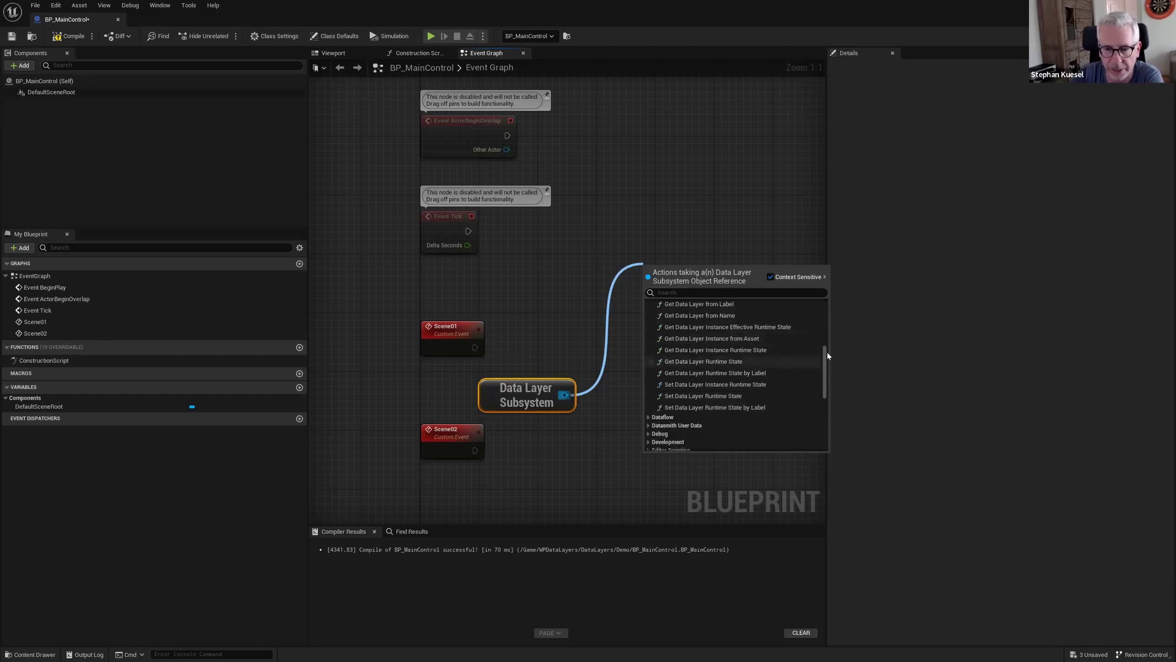
pyautogui.click(744, 385)
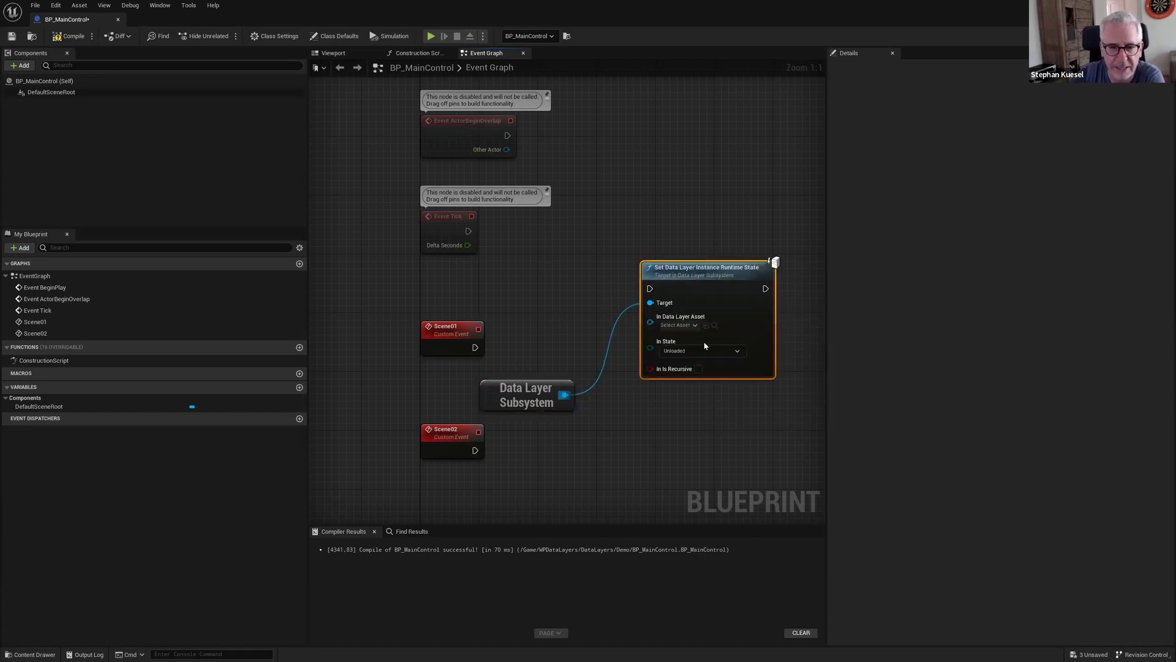
# Set the runtime state node to DL_BlueScene01 with state Activated and connect the Scene01 event to it
pyautogui.click(695, 324)
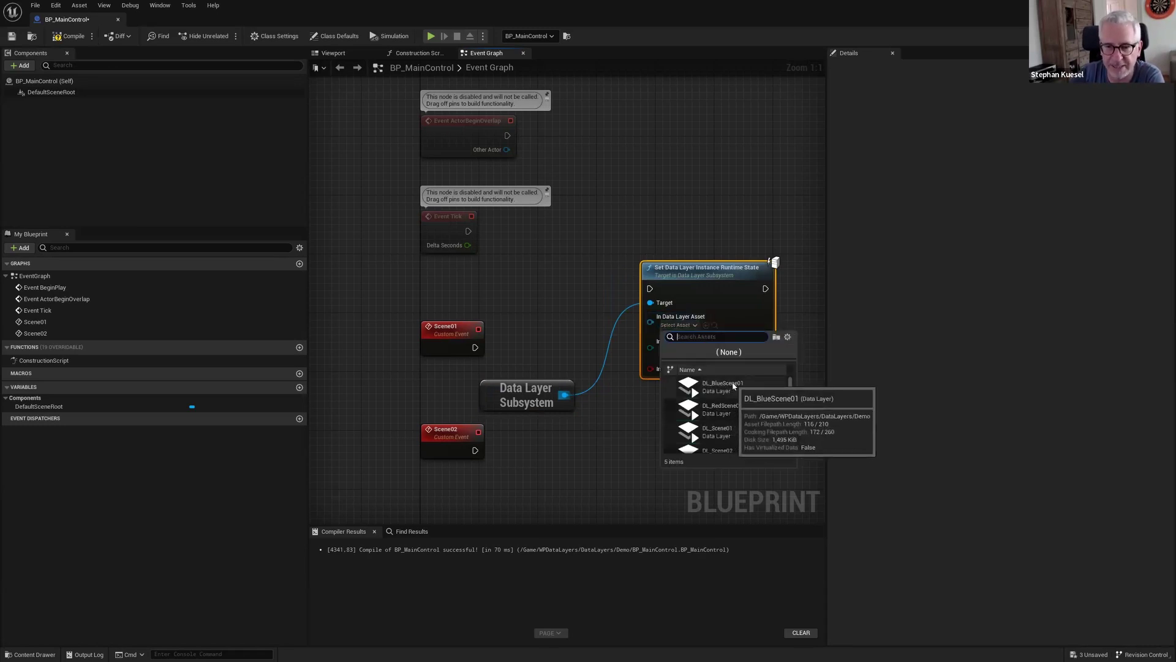
pyautogui.click(763, 385)
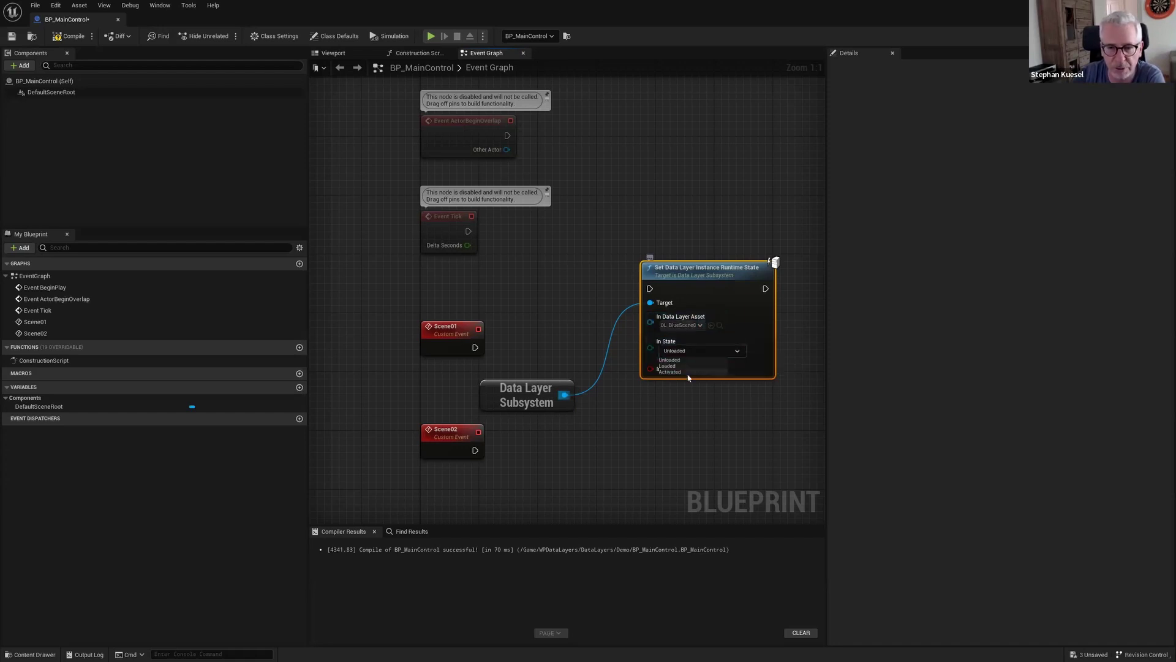
pyautogui.moveTo(649, 289); pyautogui.dragTo(443, 293)
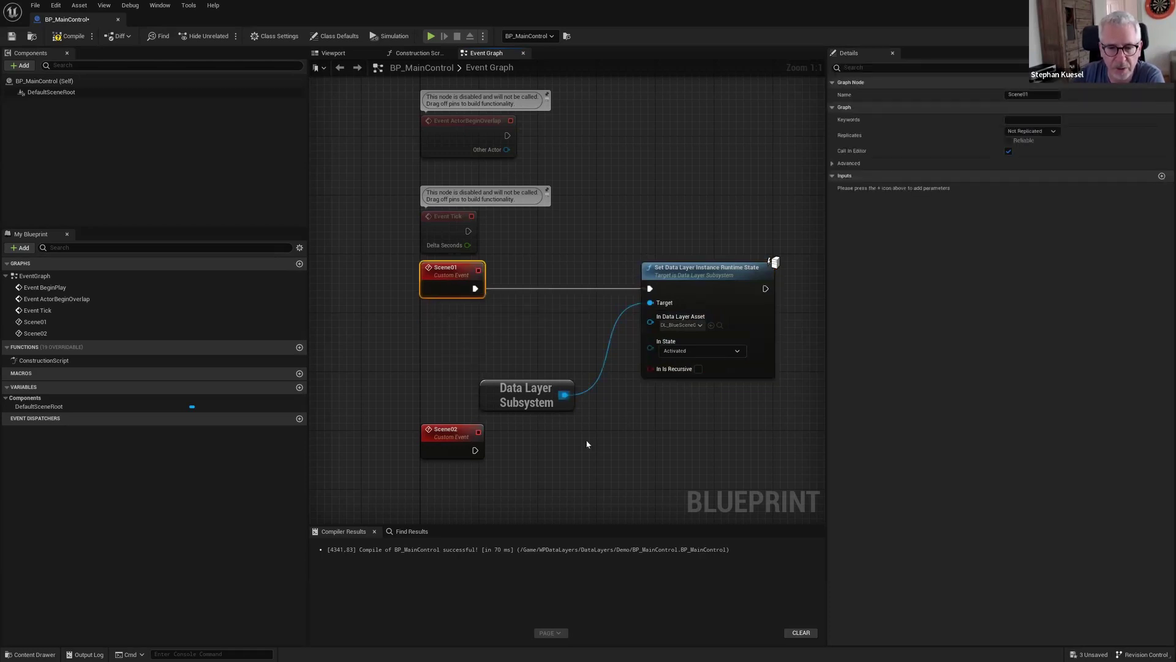
# Duplicate the runtime state node beside a lowered Scene02 event and connect Scene02 to the copy
pyautogui.moveTo(453, 443); pyautogui.dragTo(452, 486)
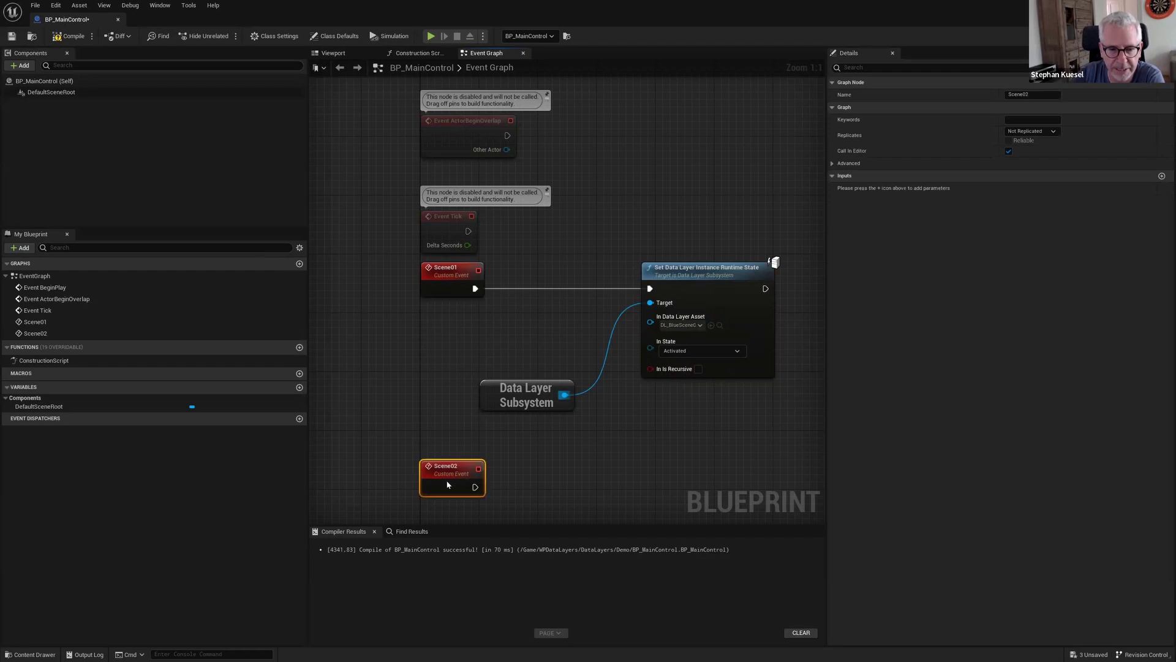
pyautogui.click(718, 292)
pyautogui.hotkey('ctrl', 'c')
pyautogui.hotkey('ctrl', 'v')
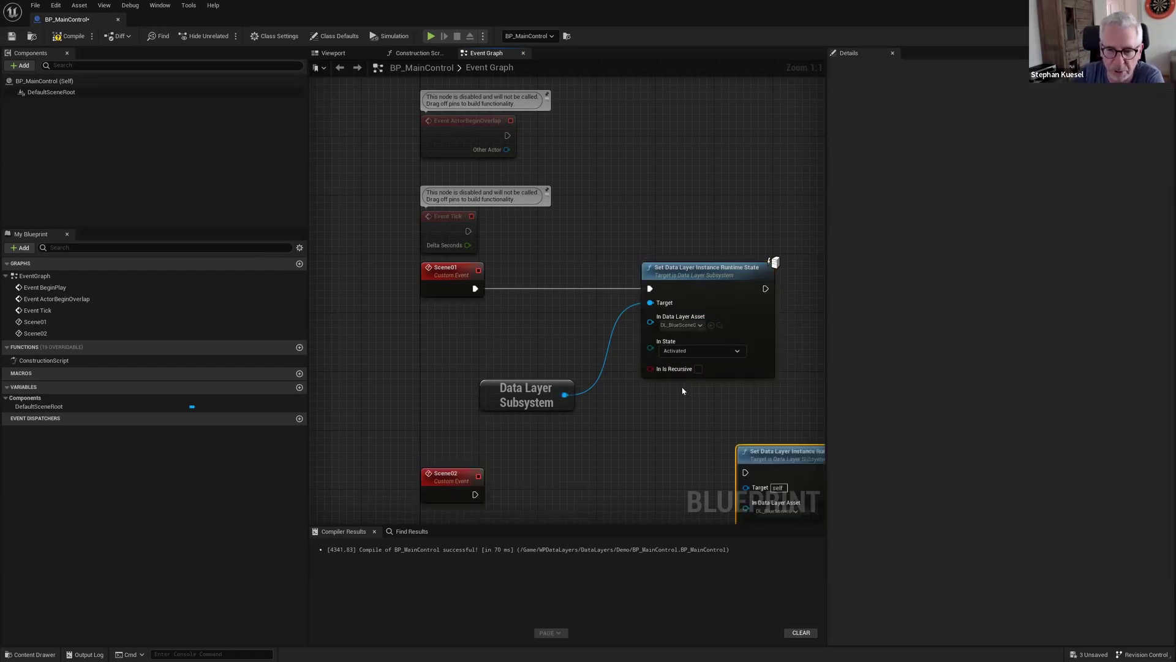
pyautogui.scroll(-5, 750, 452)
pyautogui.scroll(3, 649, 400)
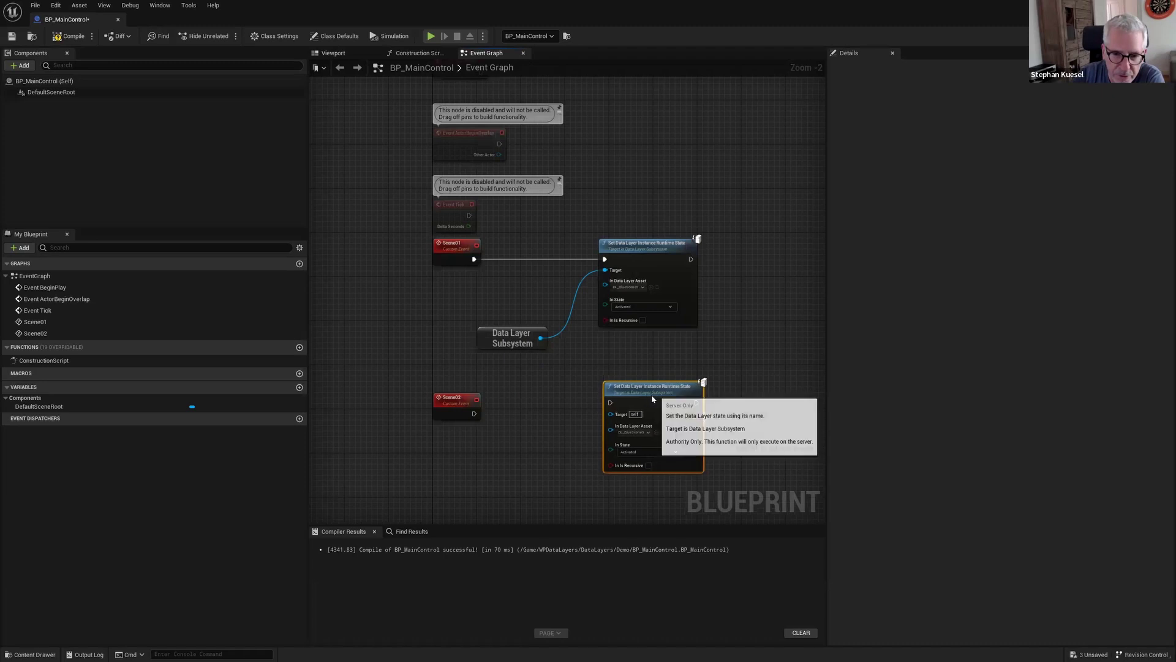
pyautogui.moveTo(604, 408); pyautogui.dragTo(473, 414)
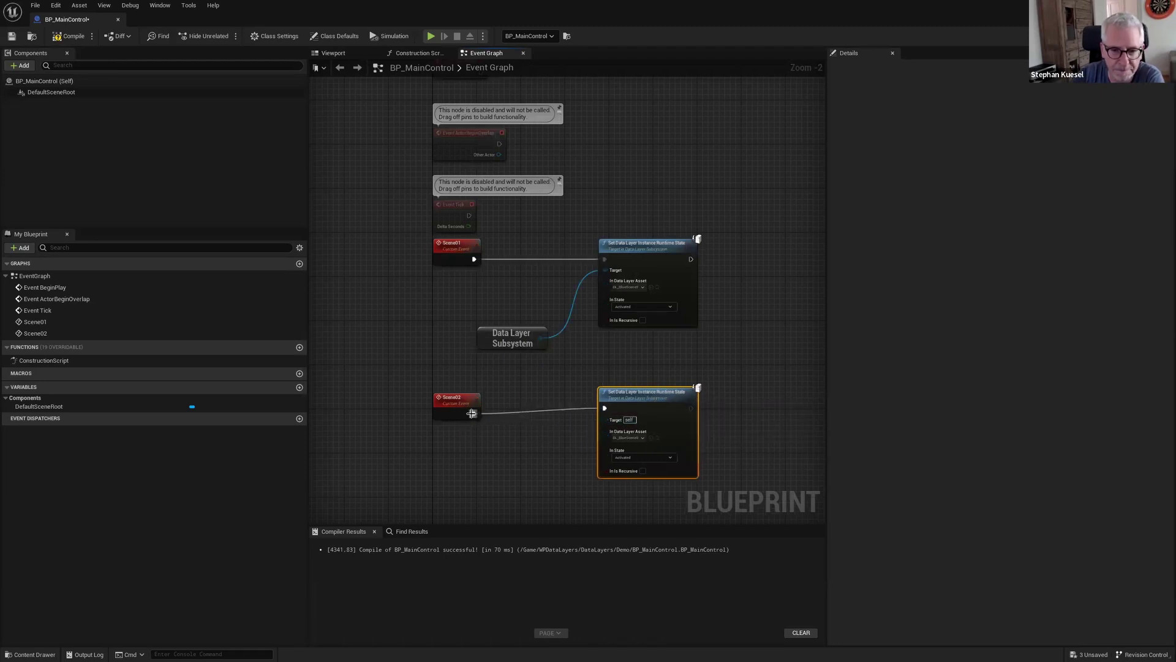
# Assign DL_RedScene02 to the Scene02 runtime state node and connect the Data Layer Subsystem to its target
pyautogui.click(629, 439)
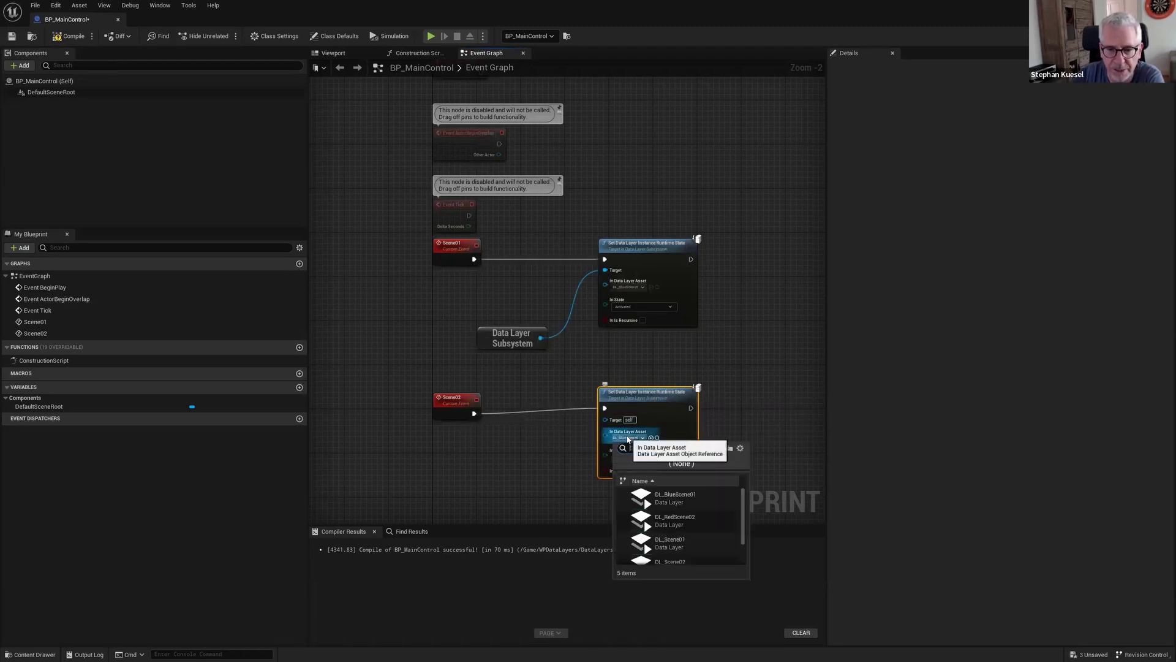
pyautogui.click(684, 521)
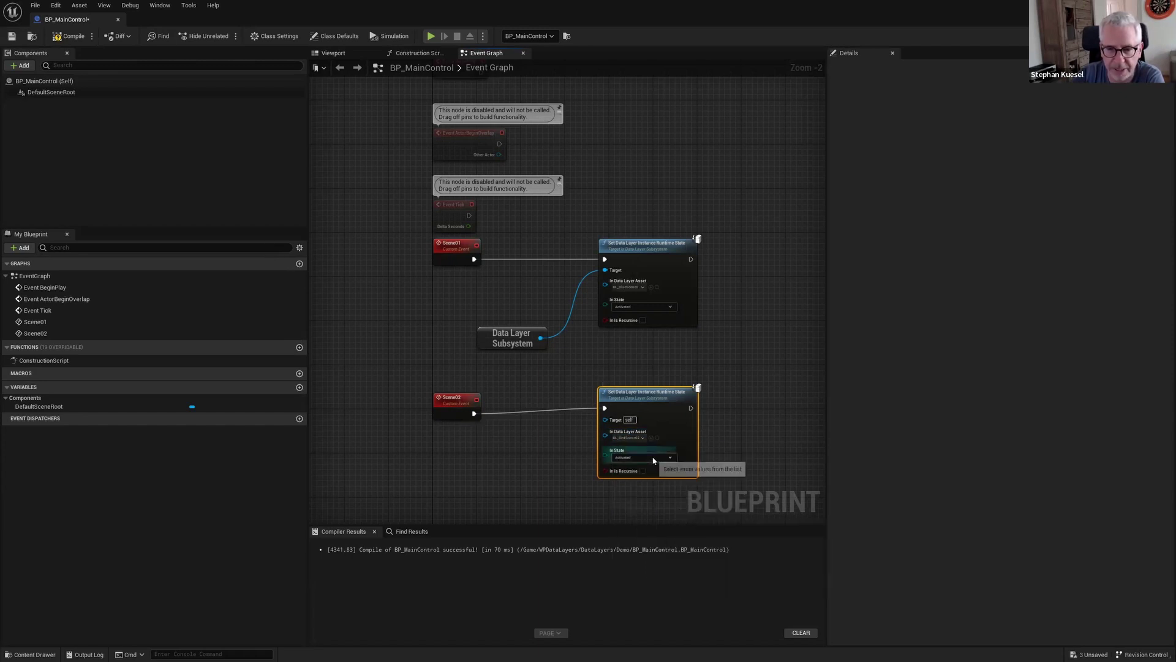
pyautogui.moveTo(672, 419); pyautogui.dragTo(671, 431)
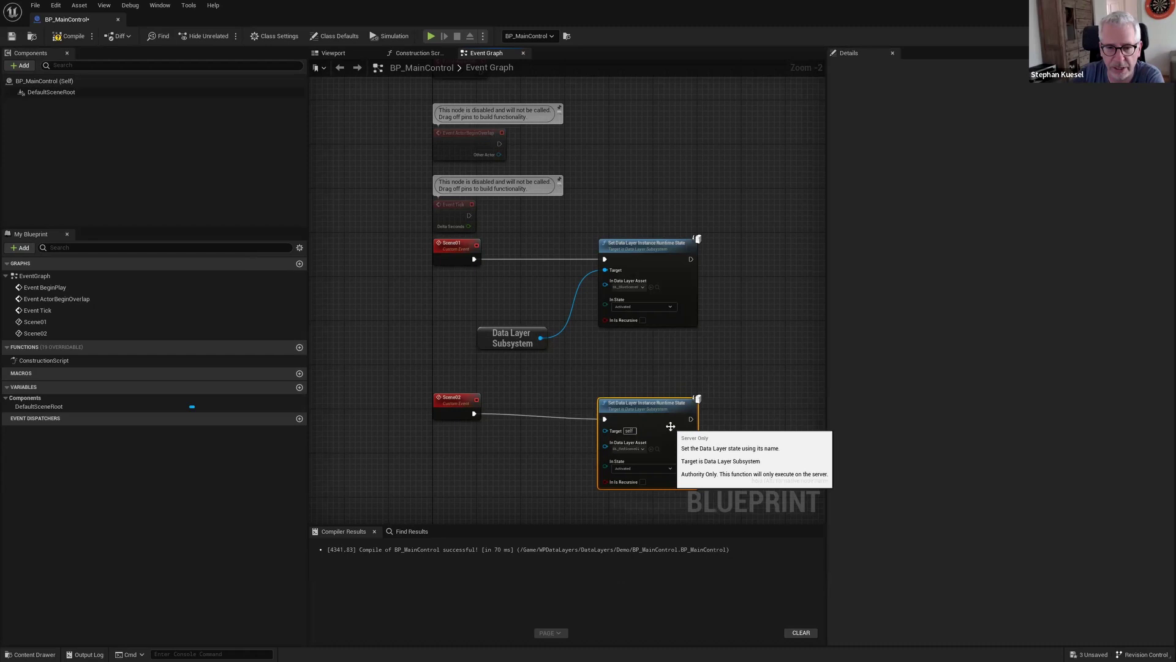
pyautogui.moveTo(540, 337); pyautogui.dragTo(614, 430)
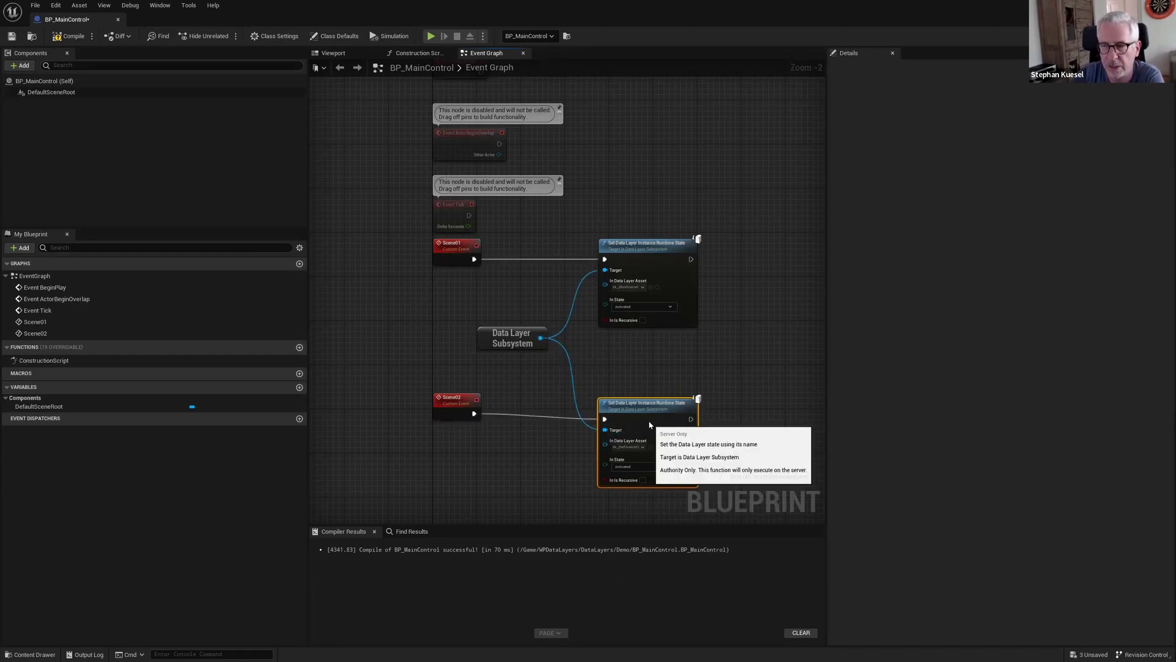
# Append a DL_RedScene02 copy to the Scene01 chain and a DL_BlueScene01 copy to the Scene02 chain, both targeting the Data Layer Subsystem
pyautogui.moveTo(650, 420); pyautogui.dragTo(653, 419)
pyautogui.hotkey('ctrl', 'c')
pyautogui.hotkey('ctrl', 'v')
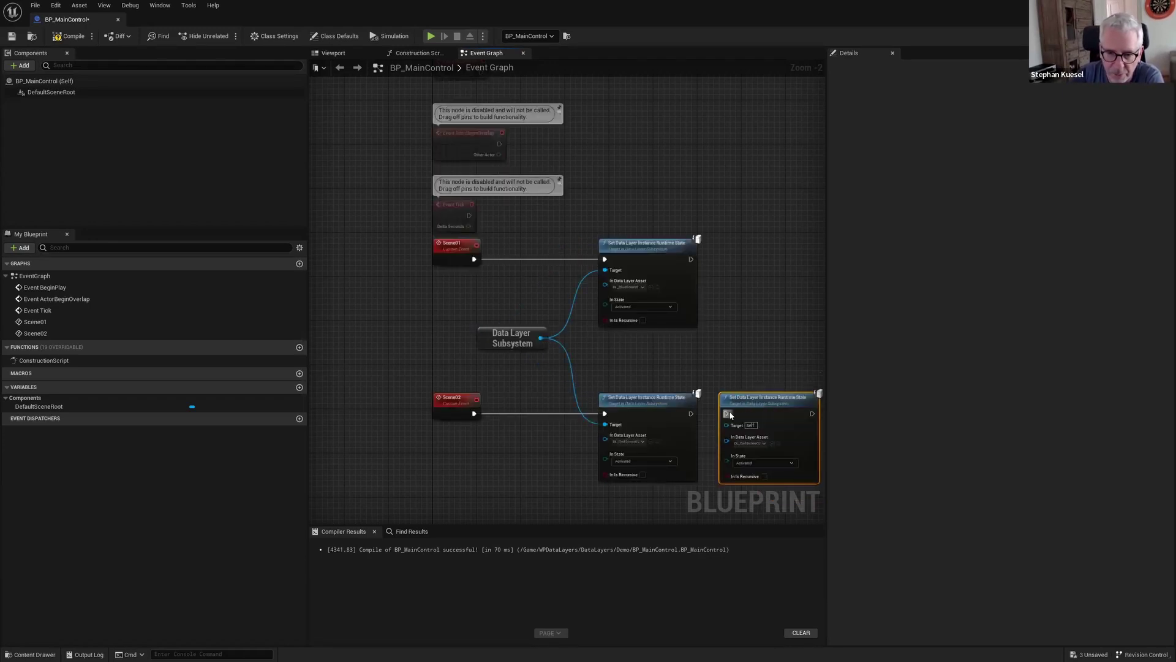
pyautogui.moveTo(740, 405); pyautogui.dragTo(742, 240)
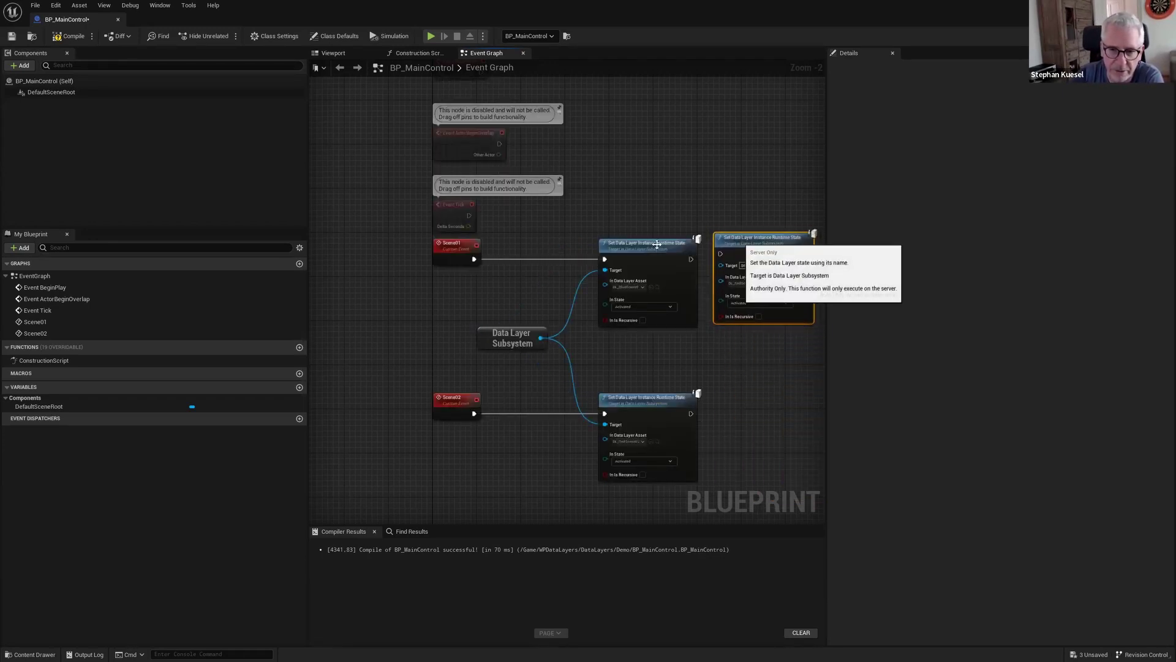
pyautogui.hotkey('ctrl', 'v')
pyautogui.moveTo(778, 362); pyautogui.dragTo(691, 259)
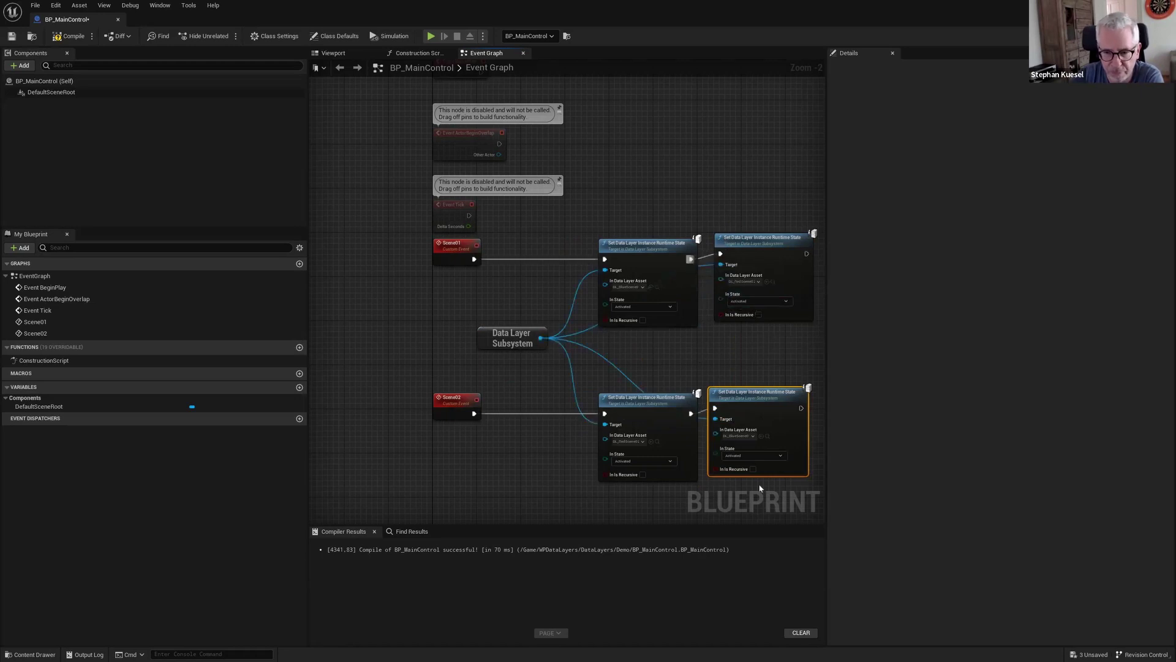
# Set both appended runtime state nodes to Unloaded and align the Scene01 one with its row
pyautogui.click(746, 455)
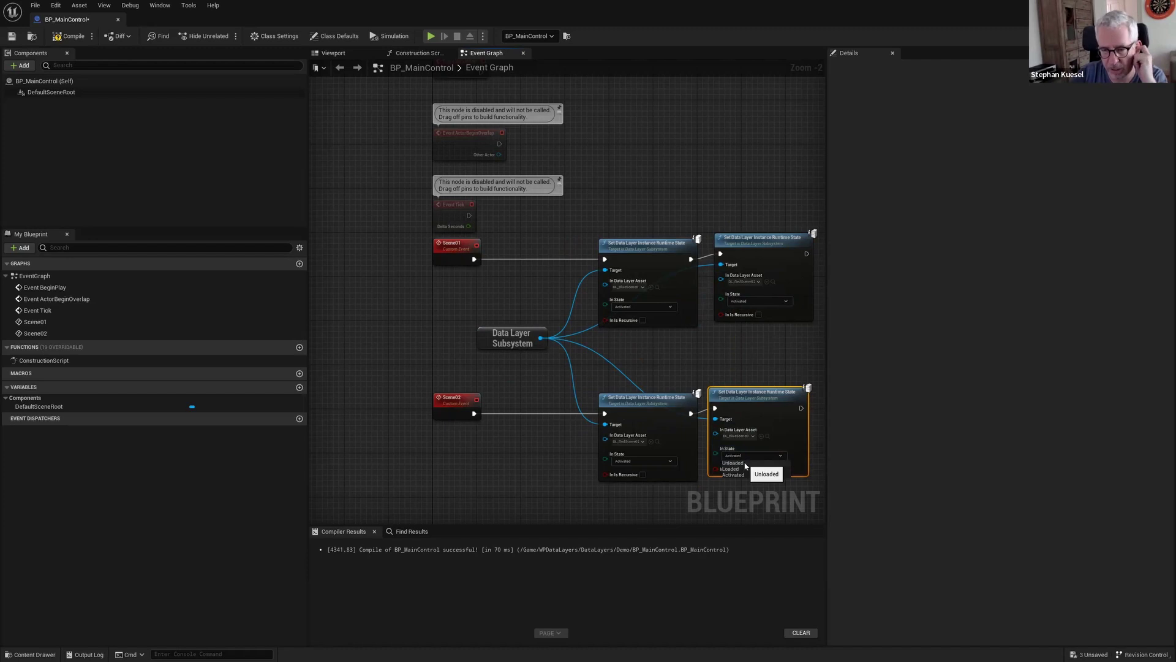
pyautogui.click(745, 464)
pyautogui.click(759, 301)
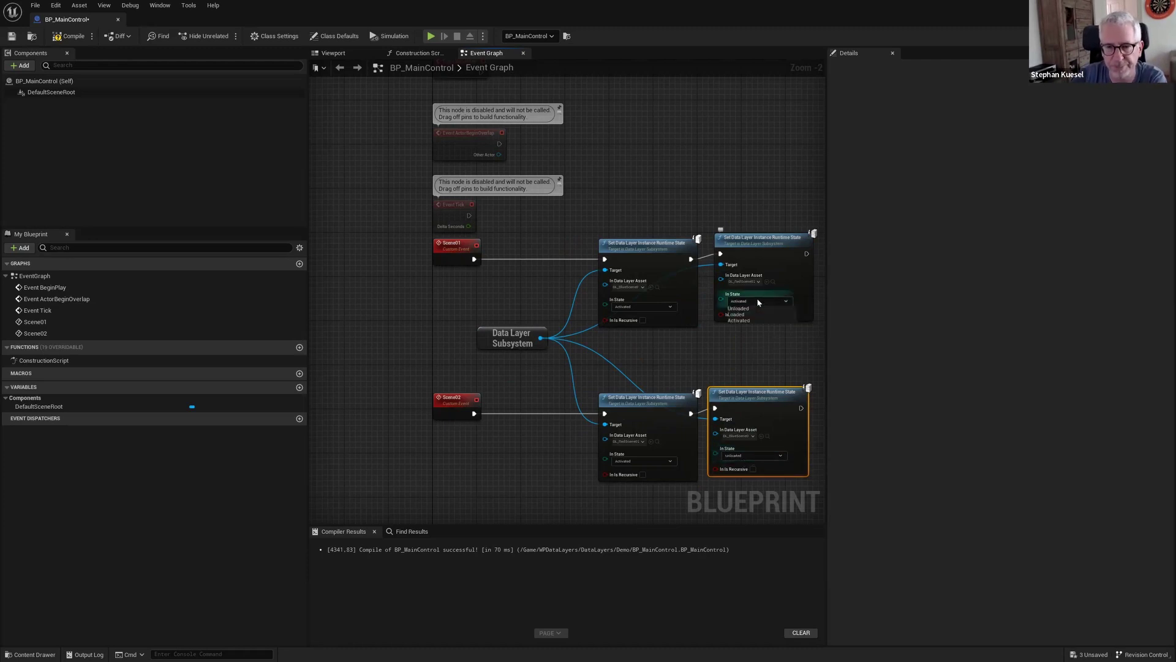
pyautogui.click(752, 315)
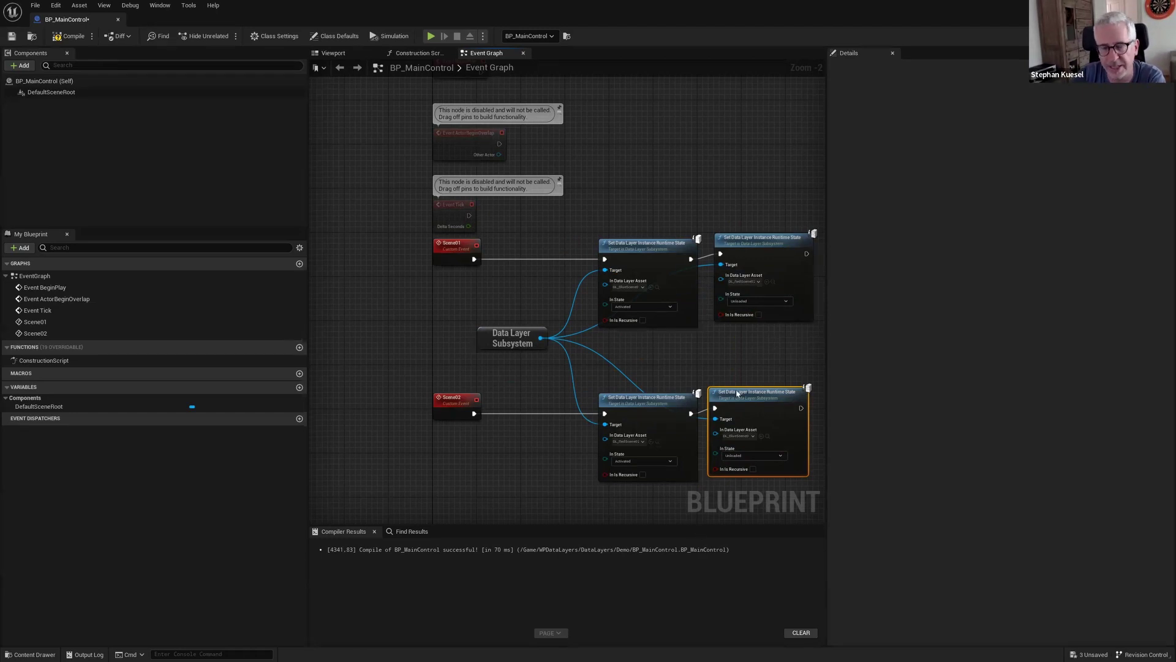
pyautogui.moveTo(761, 253); pyautogui.dragTo(754, 264)
# Compile and save BP_MainControl, and return to the OpenWorld_Training level
pyautogui.click(73, 36)
pyautogui.hotkey('ctrl', 's')
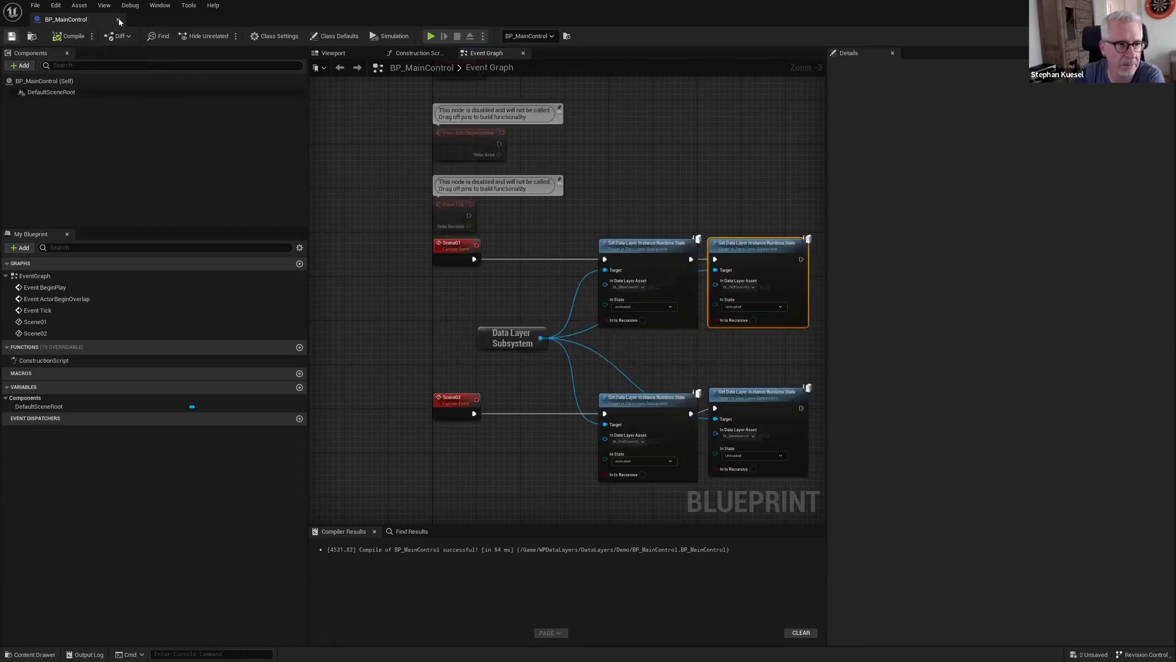
pyautogui.hotkey('alt', 'Tab')
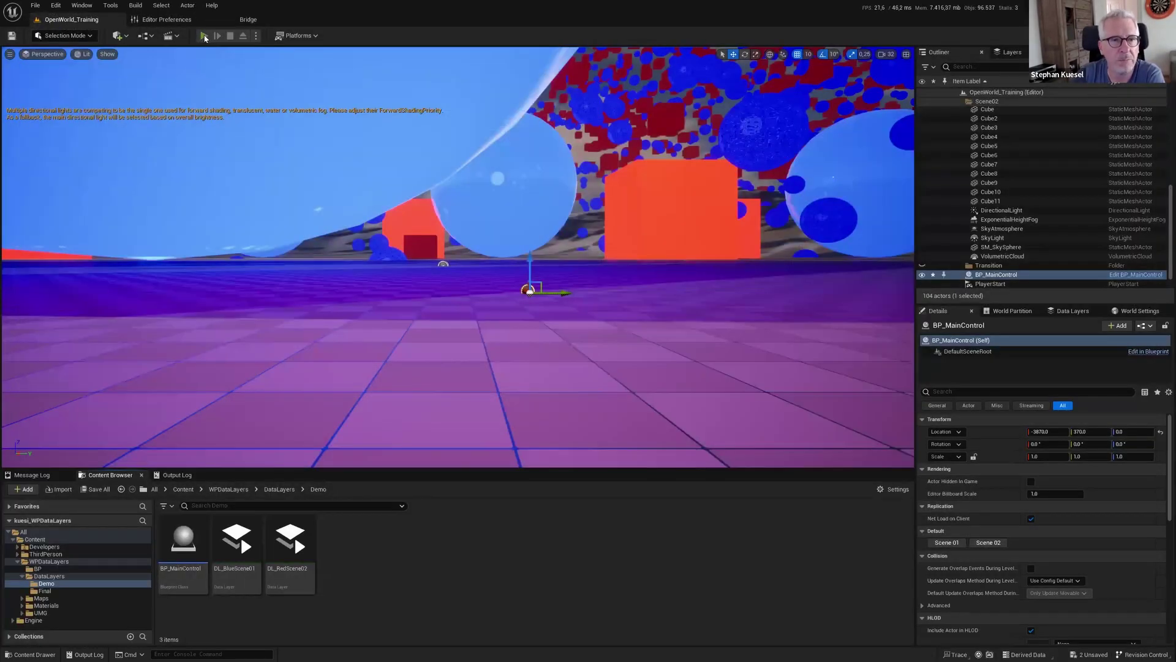
# Play the level and test the data layer switch by calling Scene 01 and Scene 02 on BP_MainControl
pyautogui.click(205, 36)
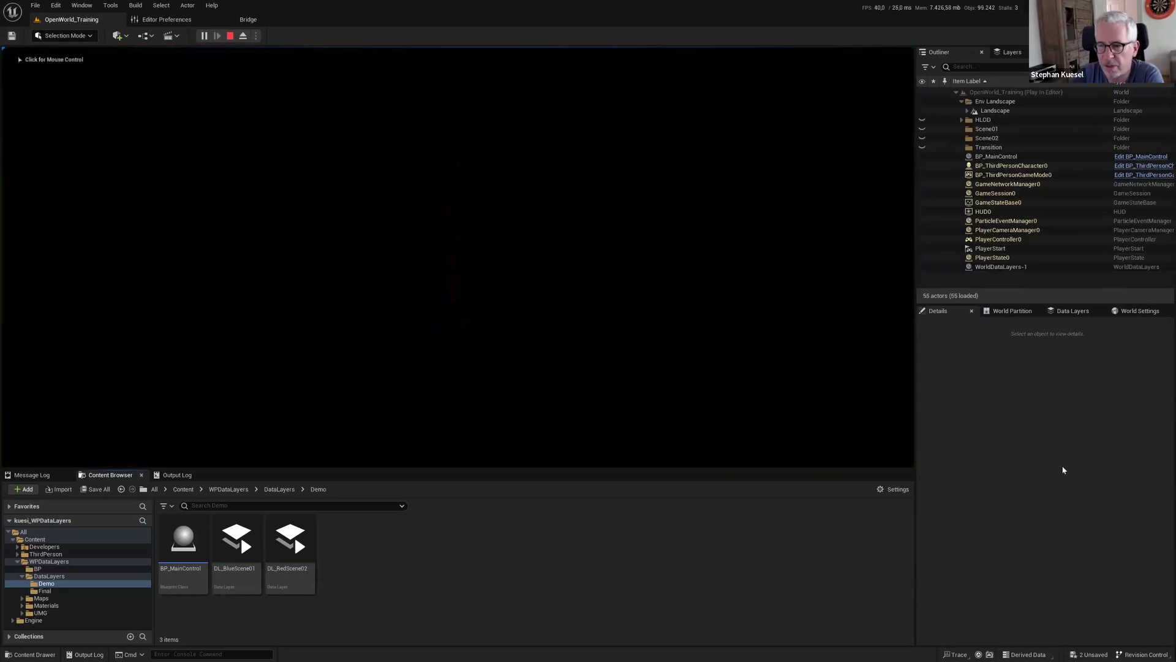
pyautogui.click(996, 156)
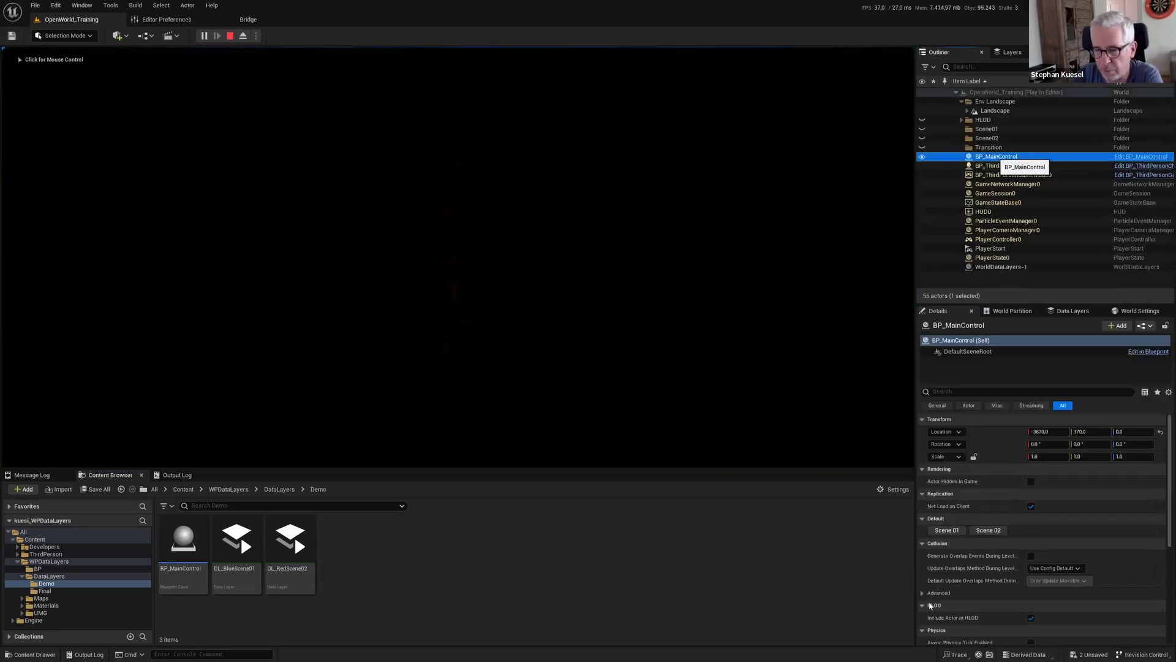
pyautogui.click(949, 530)
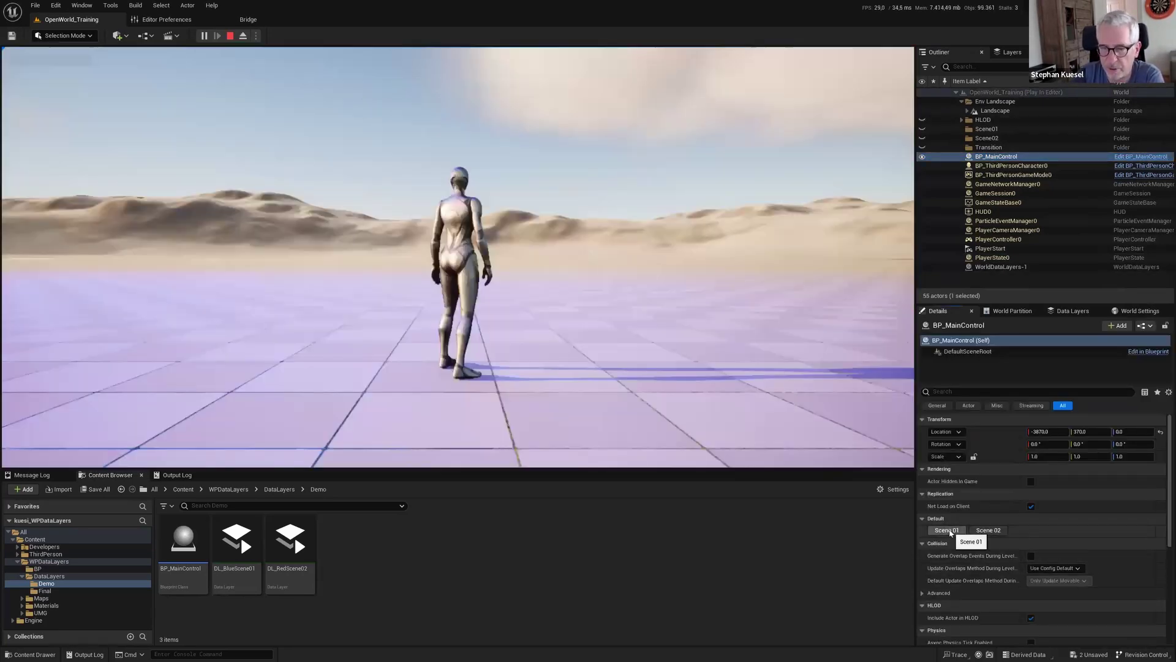
pyautogui.click(949, 531)
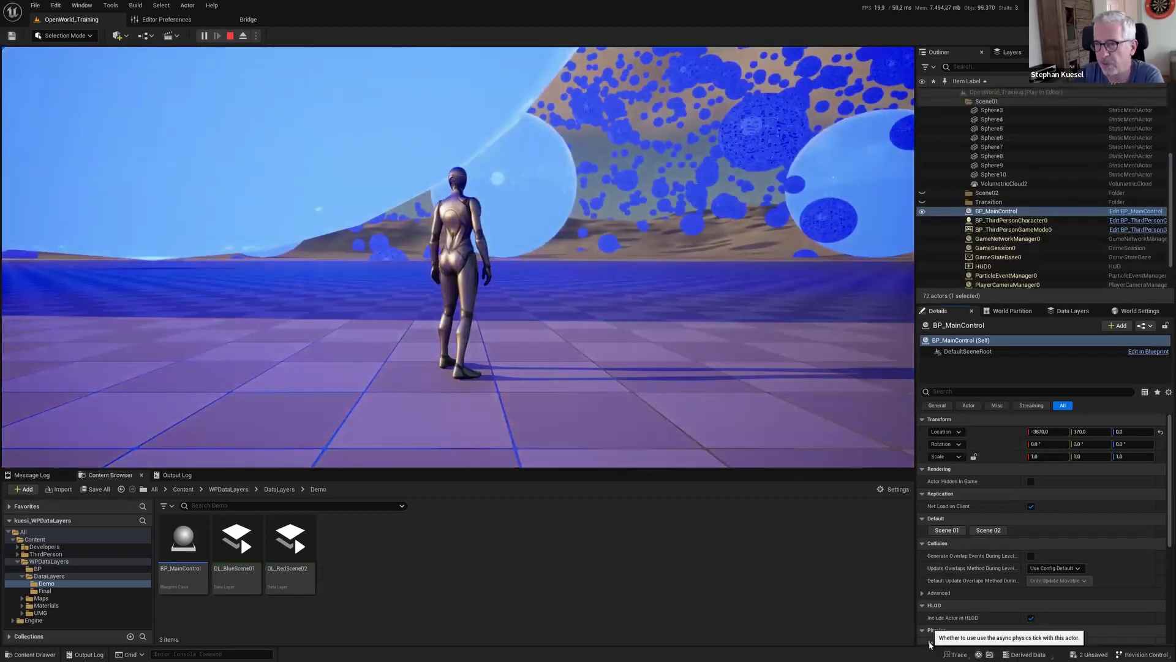
pyautogui.click(989, 531)
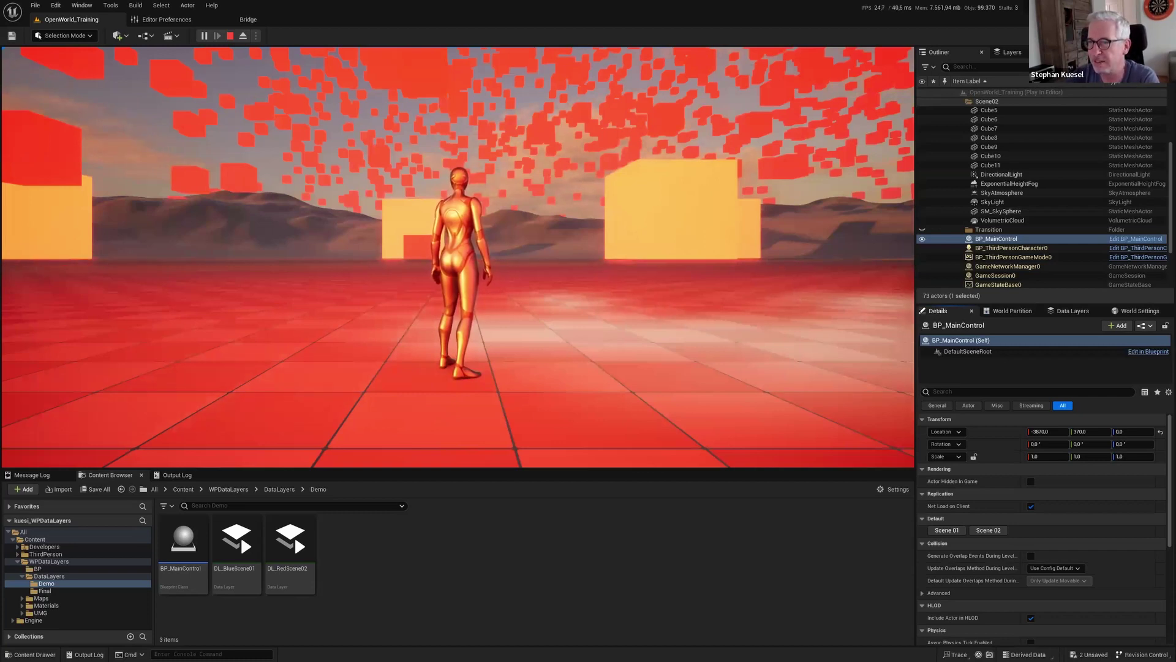
# Stop the play session and switch to the World Partition - Demo slide in PowerPoint
pyautogui.click(231, 37)
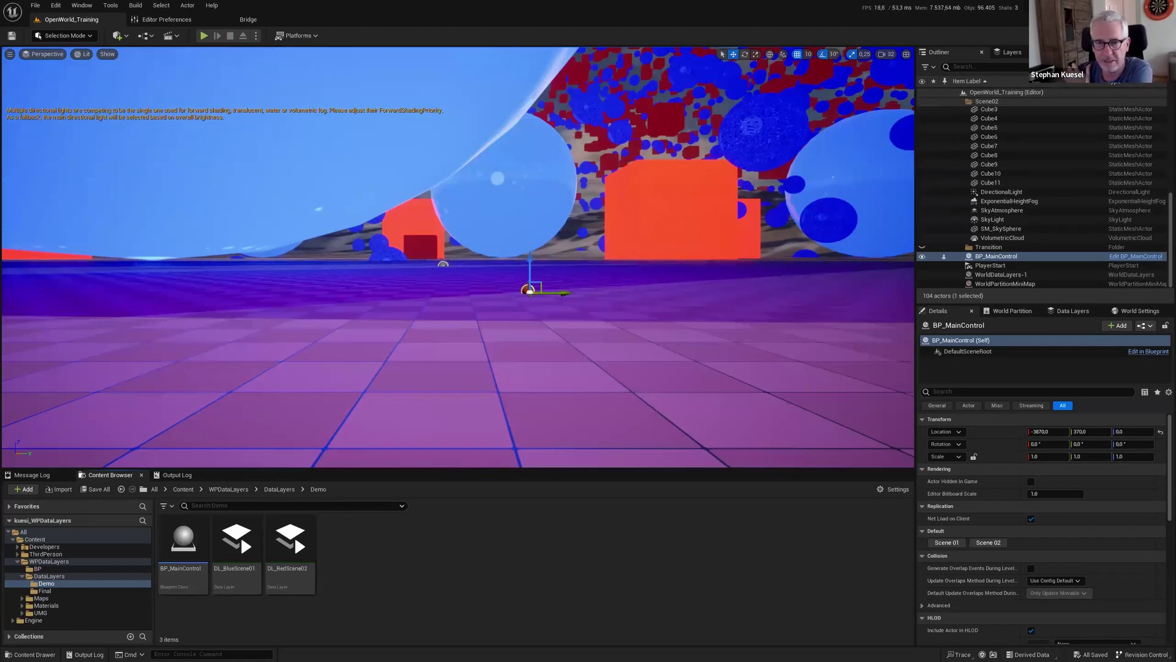
pyautogui.hotkey('alt', 'Tab')
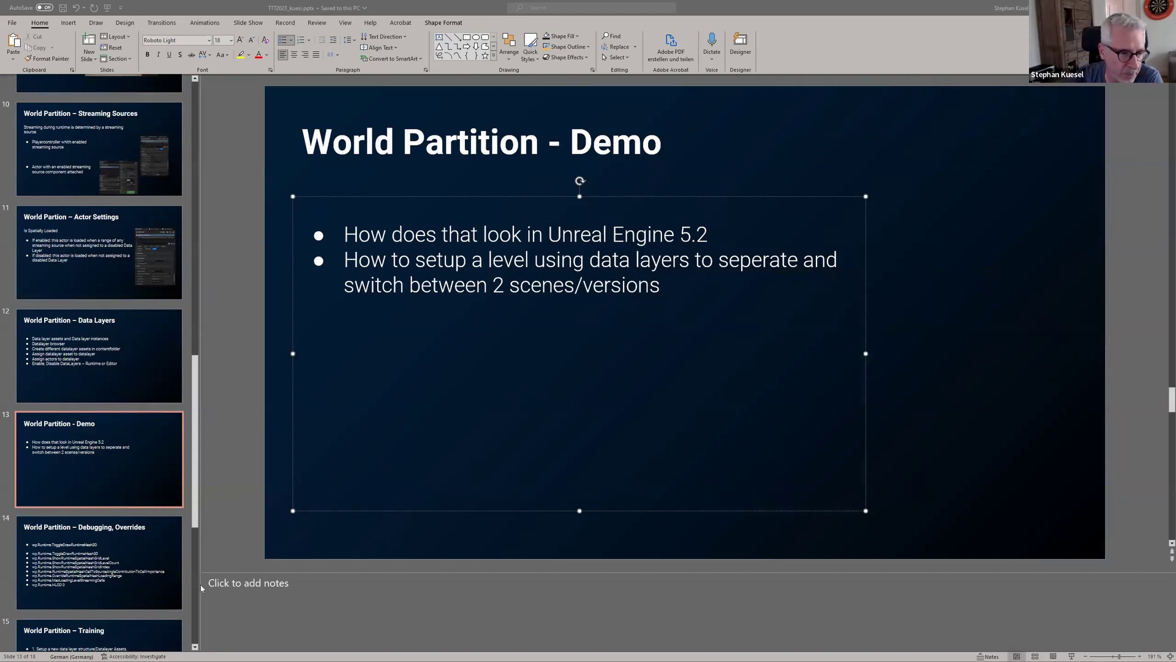
# Show the World Partition – Debugging, Overrides slide
pyautogui.click(98, 457)
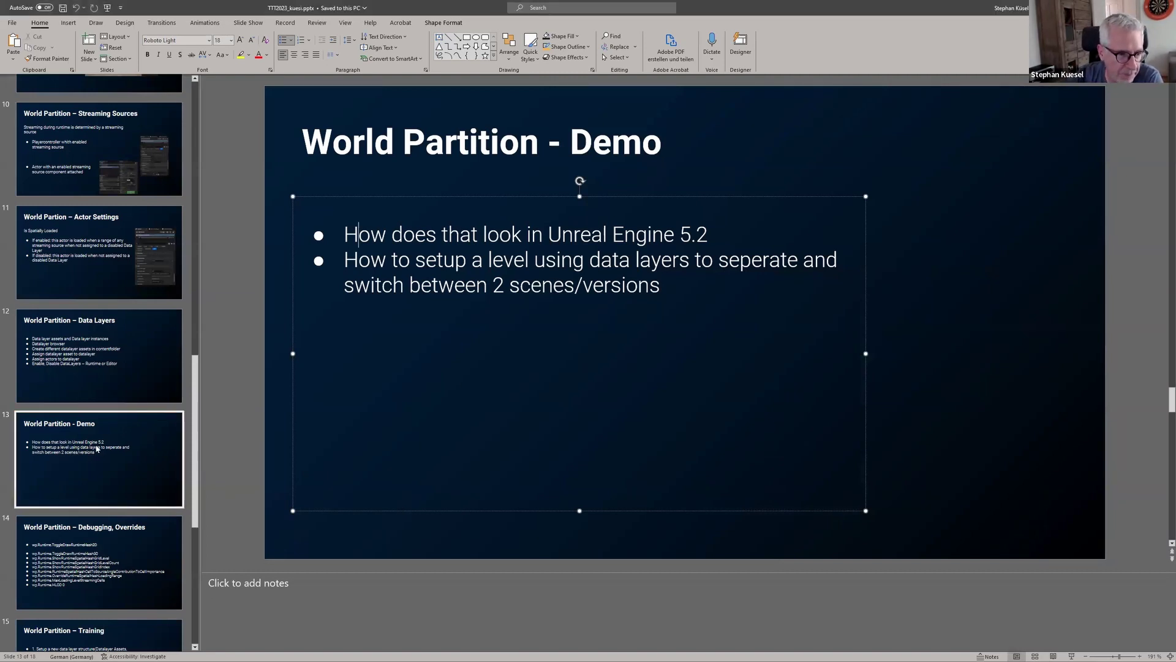
pyautogui.scroll(-3, 96, 451)
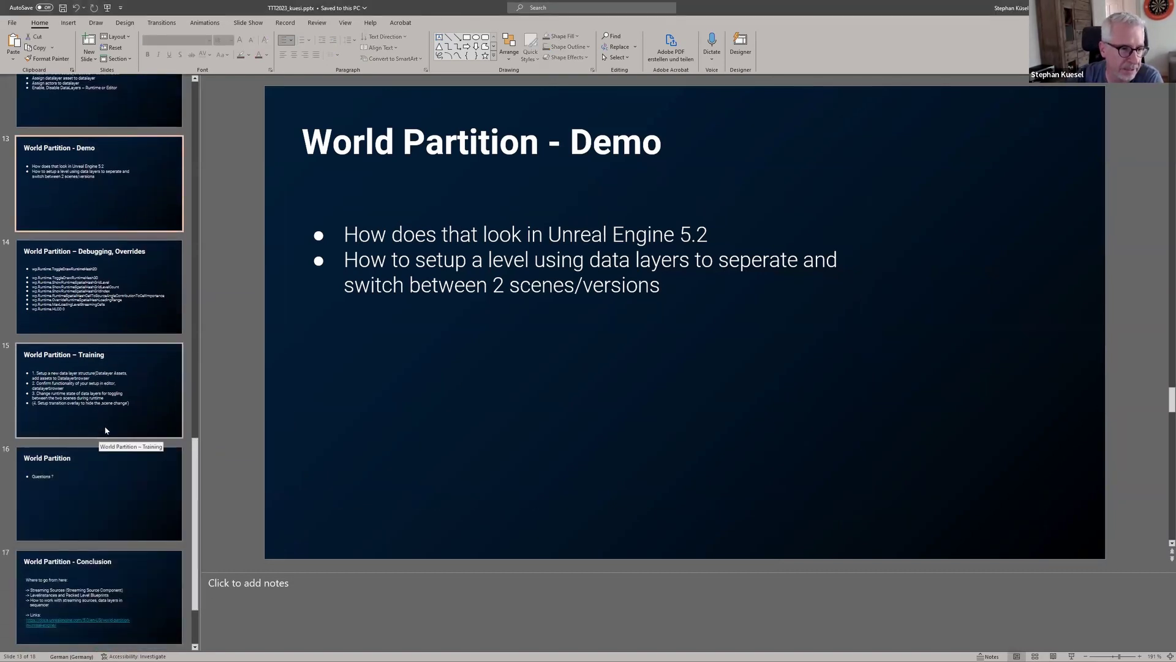
pyautogui.click(104, 293)
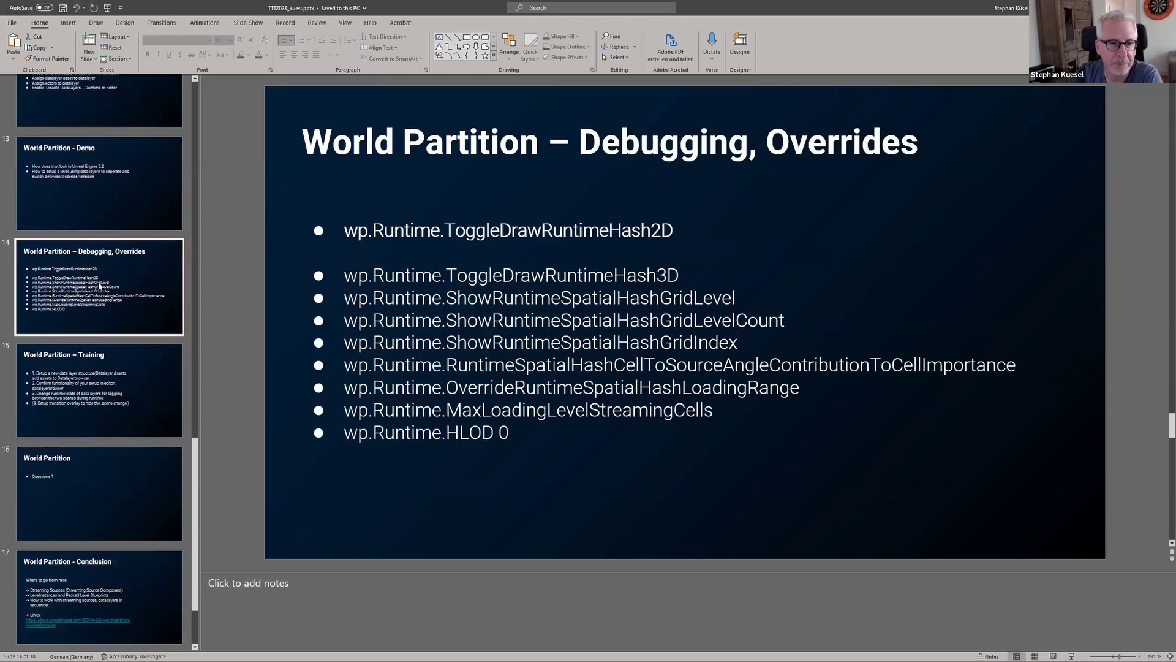
# Switch to Unreal Editor, show the Output Log, and browse the console command suggestions for "wp."
pyautogui.click(275, 427)
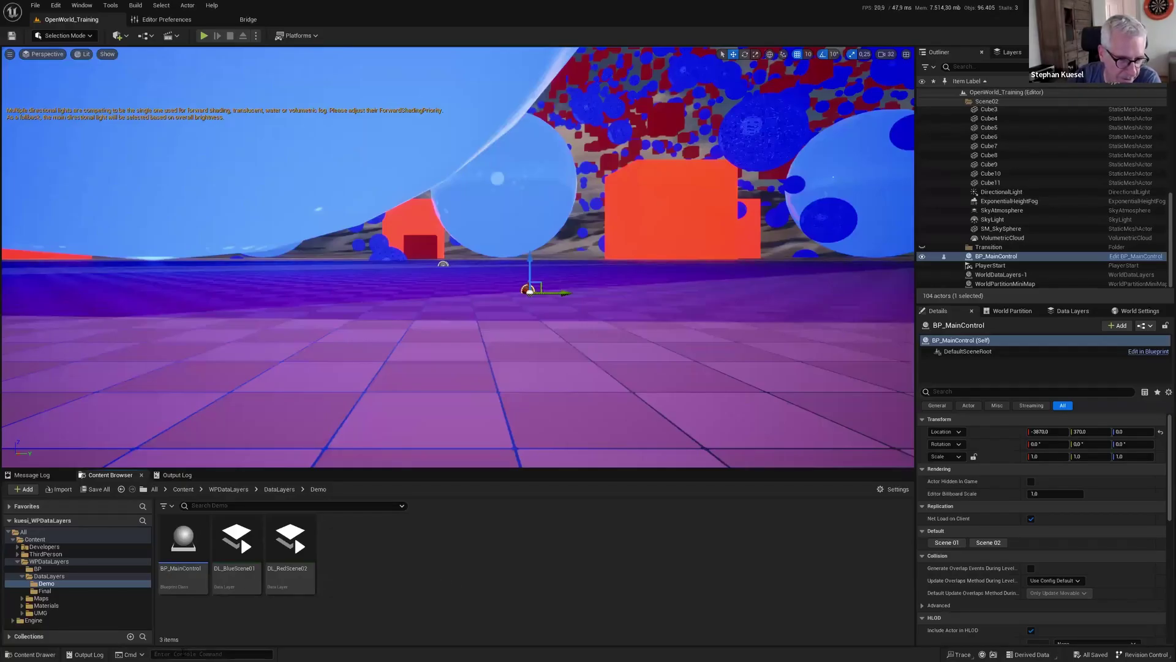
pyautogui.click(178, 653)
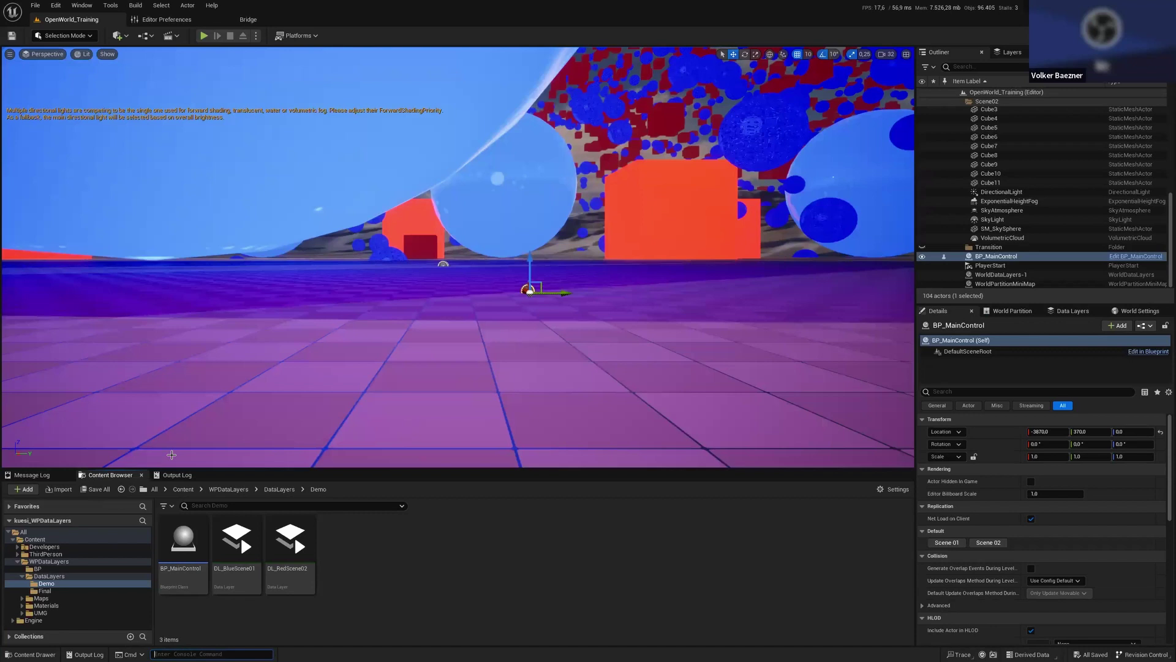
pyautogui.click(173, 476)
pyautogui.click(191, 653)
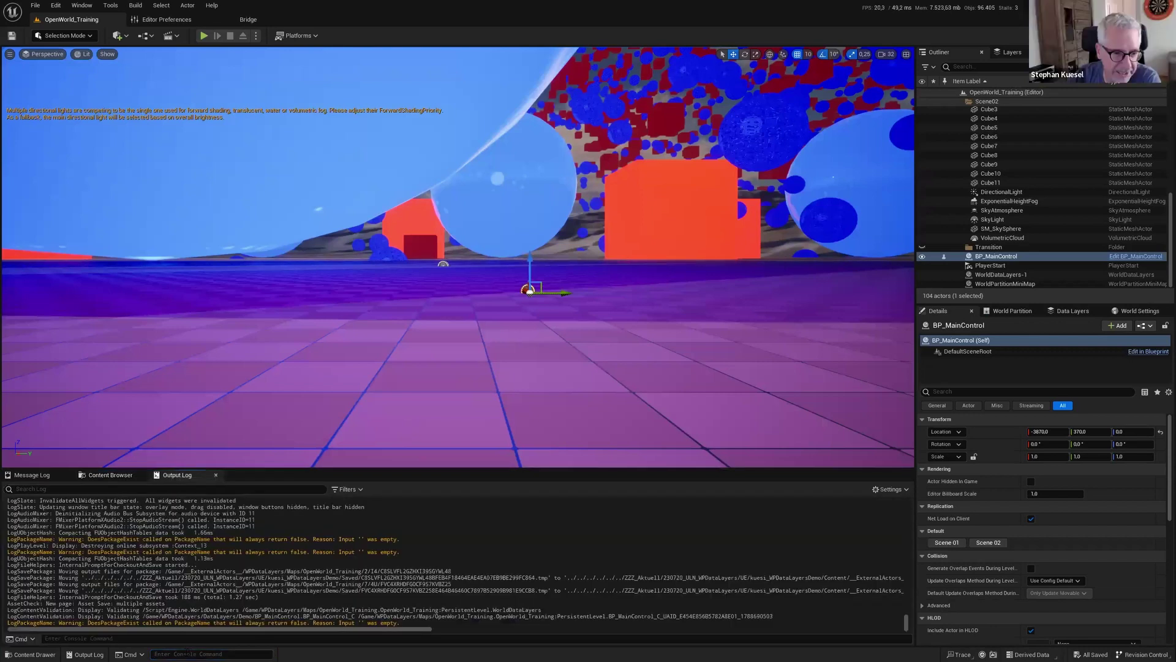
pyautogui.write('wp.')
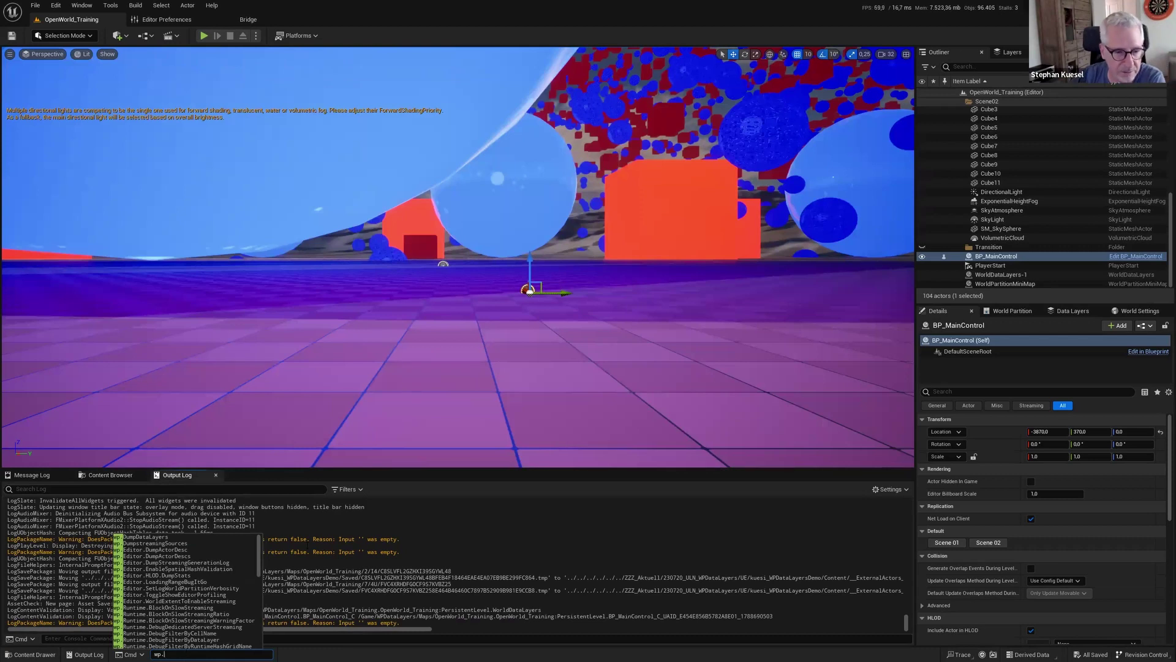
pyautogui.scroll(-3, 228, 620)
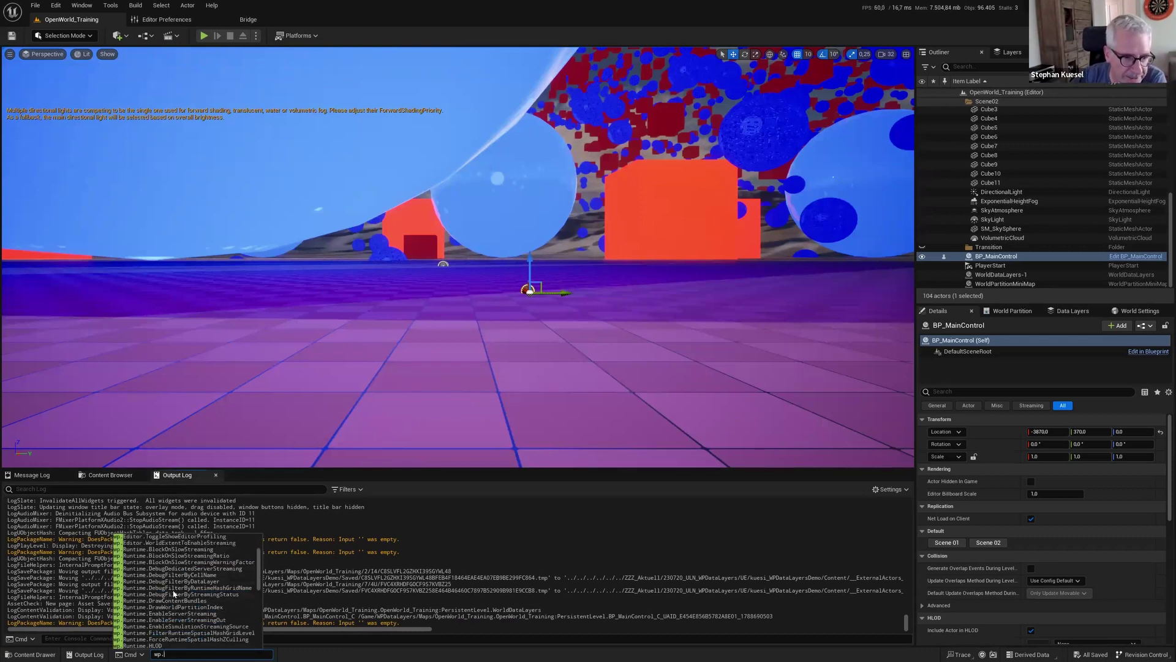
pyautogui.scroll(-4, 128, 587)
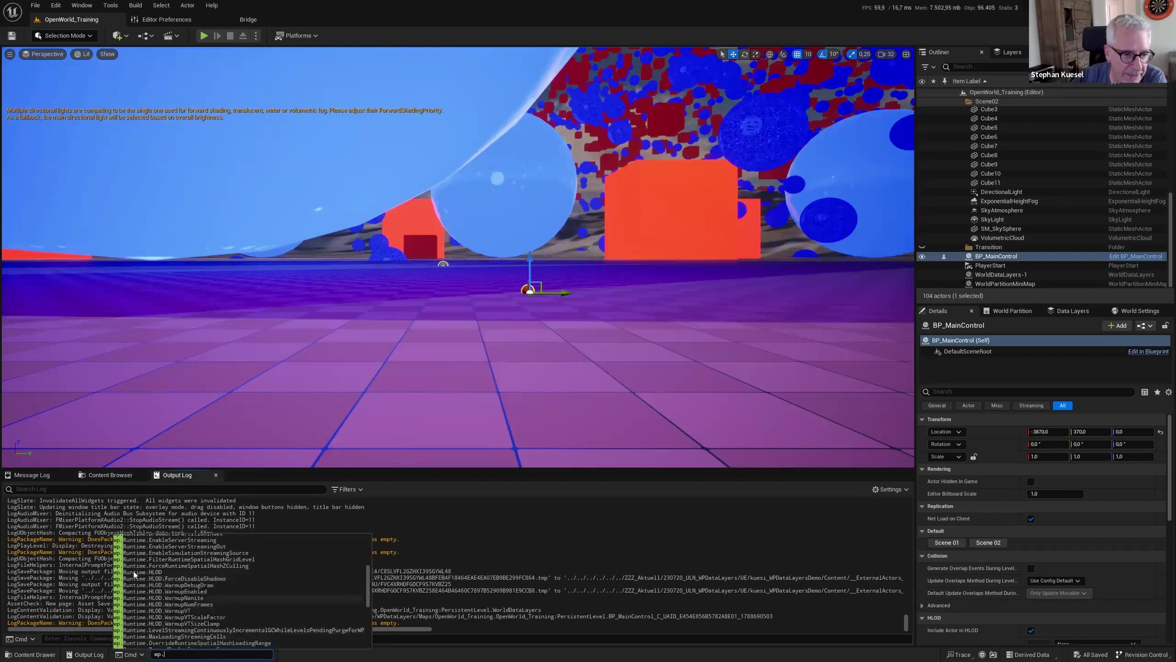